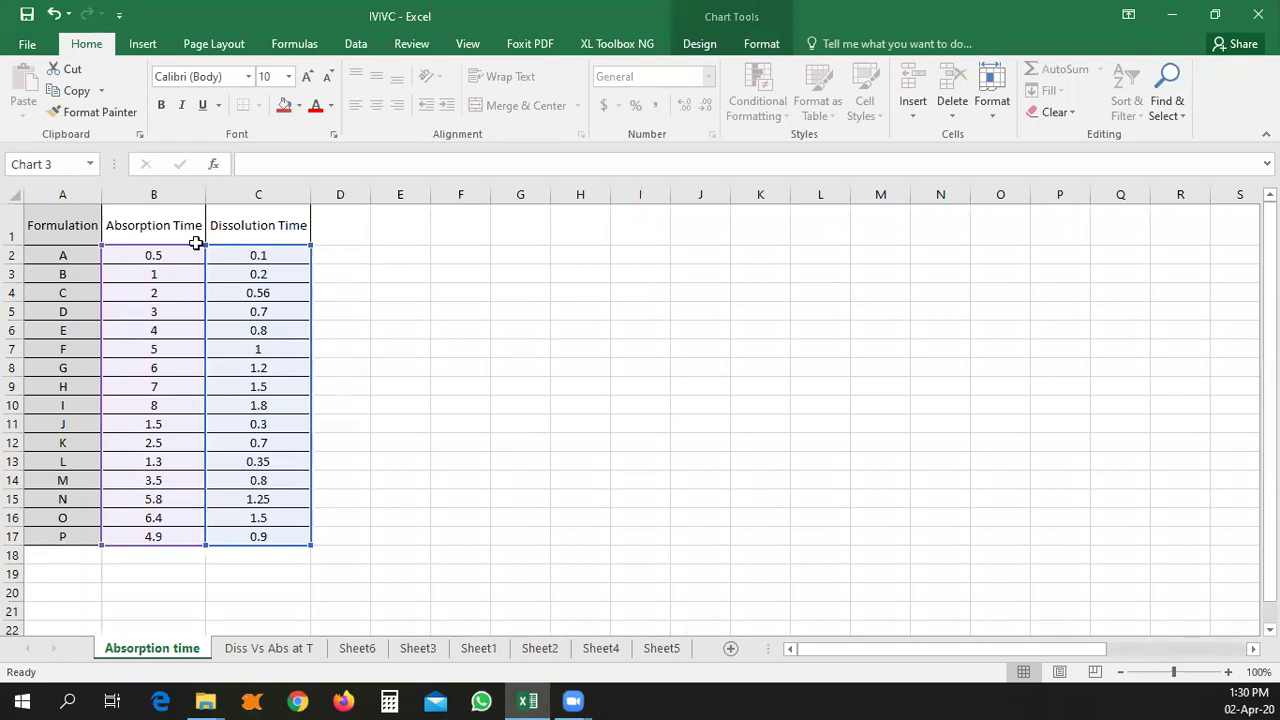
# - Hide the Absorption Time and Dissolution Time columns (B and C) on the Absorption time sheet
pyautogui.moveTo(965, 649)
pyautogui.mouseDown()
pyautogui.moveTo(1085, 649)
pyautogui.moveTo(965, 649)
pyautogui.mouseUp()
pyautogui.click(512, 346)
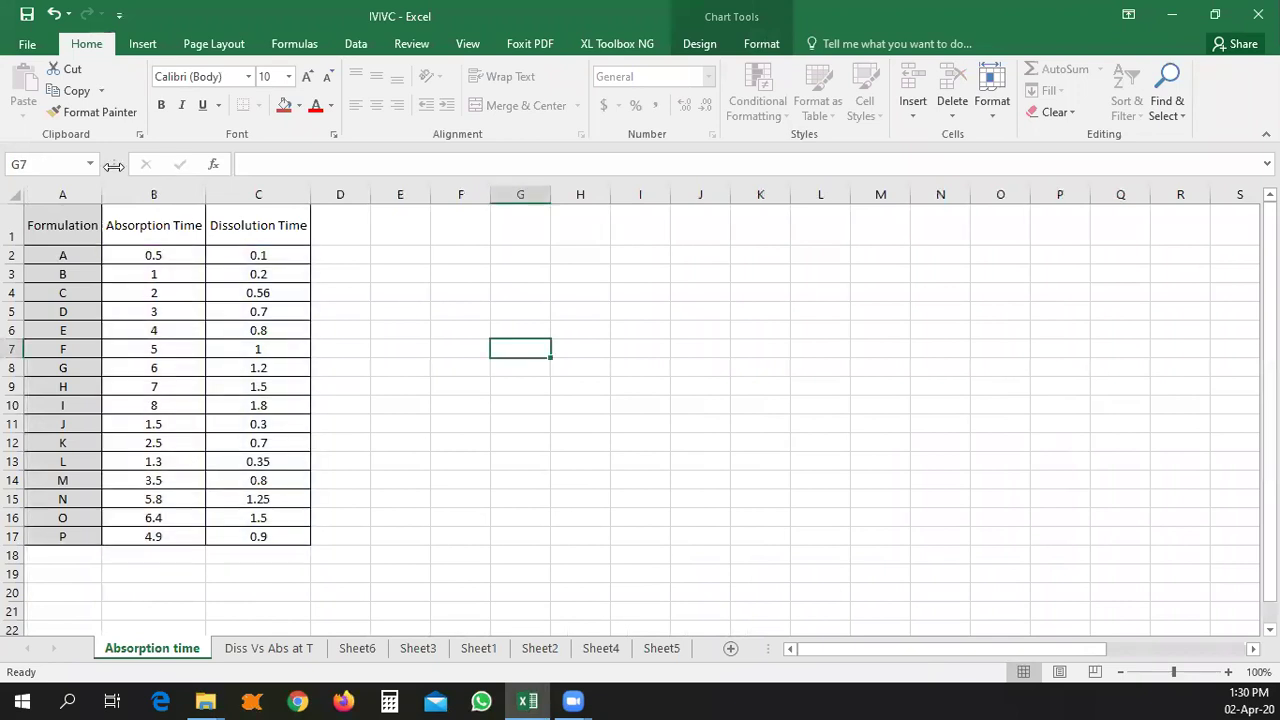
pyautogui.click(177, 191)
pyautogui.moveTo(190, 191); pyautogui.dragTo(275, 192)
pyautogui.rightClick(275, 193)
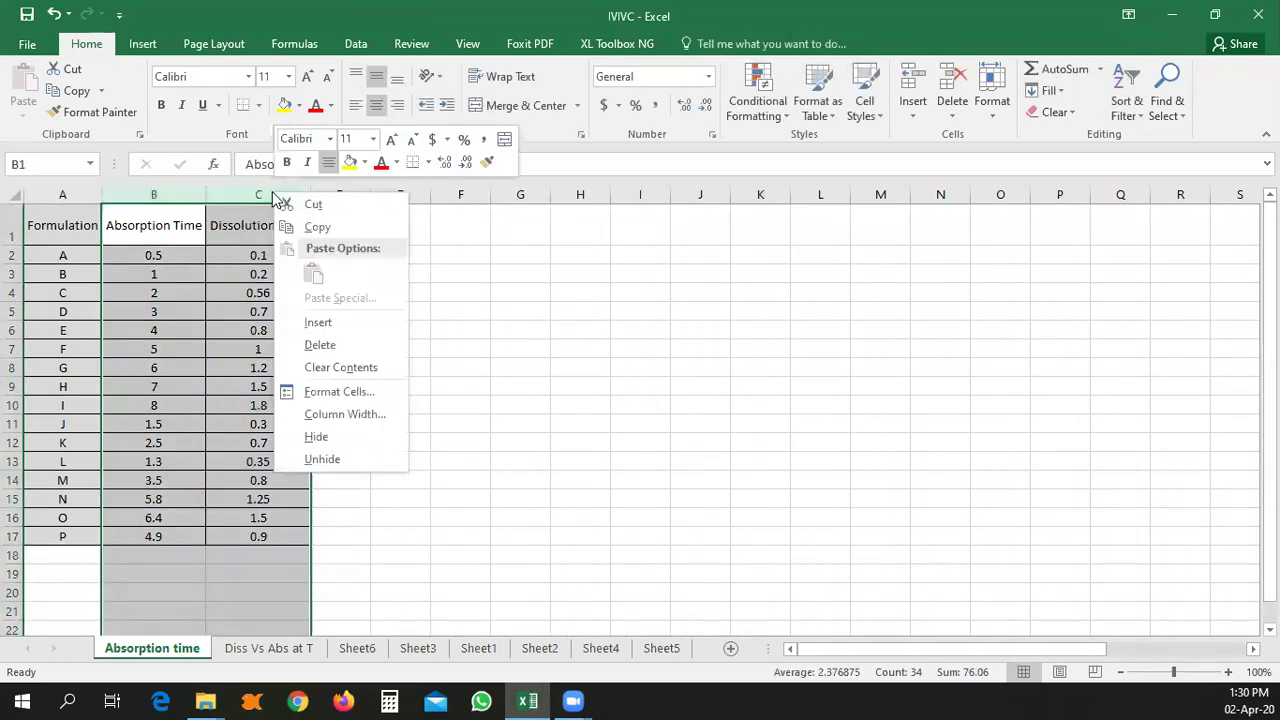
pyautogui.click(316, 437)
pyautogui.click(568, 402)
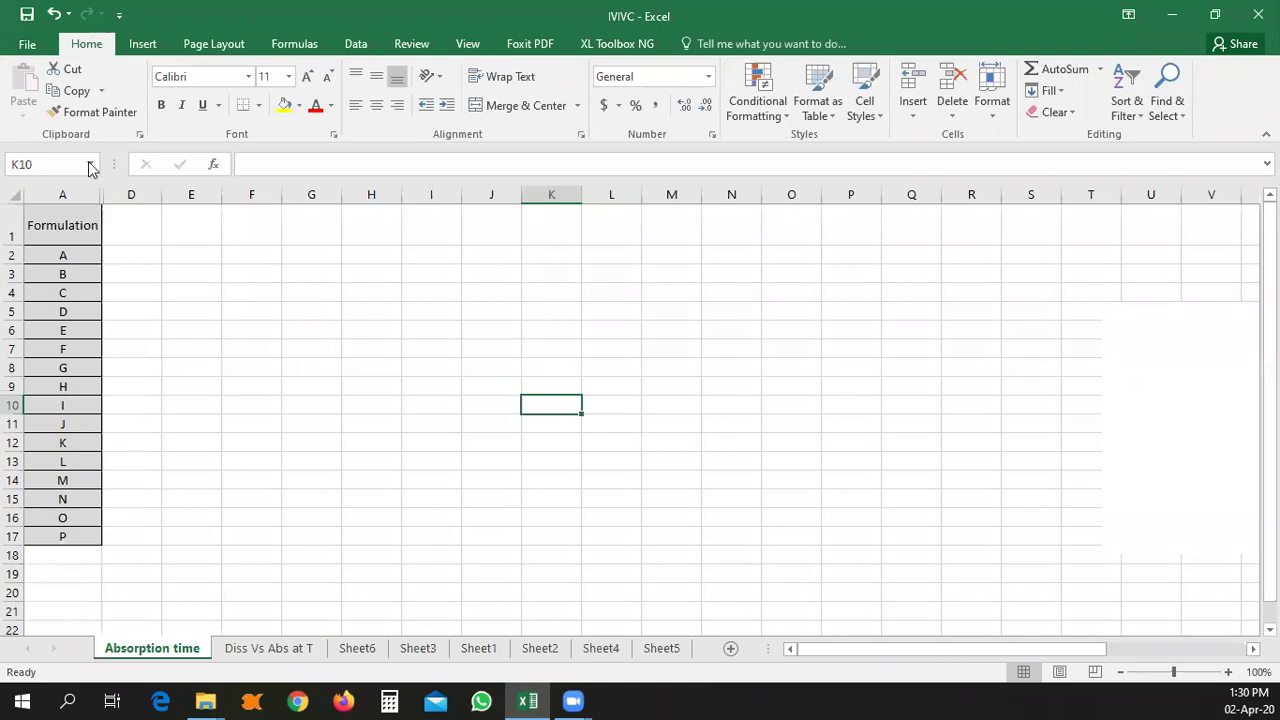
# - Unhide columns B and C between the Formulation column and column D
pyautogui.moveTo(76, 192); pyautogui.dragTo(129, 194)
pyautogui.rightClick(129, 194)
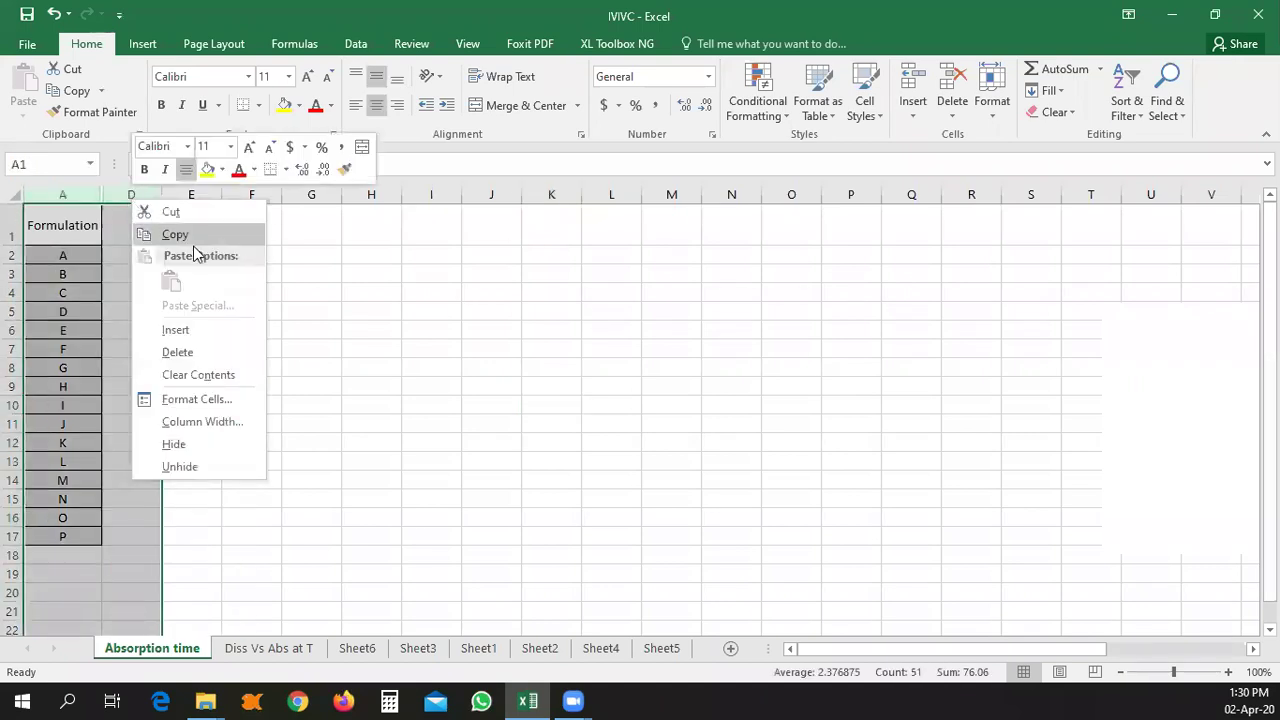
pyautogui.click(199, 465)
pyautogui.click(160, 331)
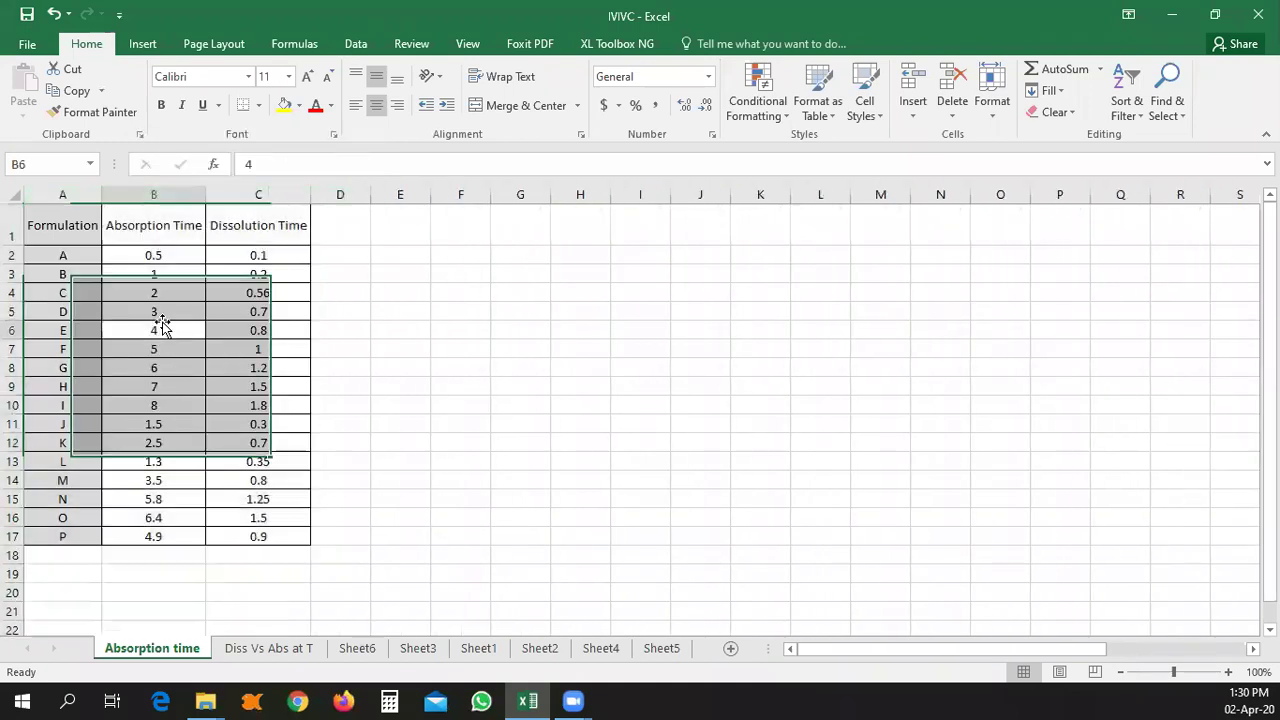
# - Hide only the Dissolution Time column (C)
pyautogui.rightClick(258, 190)
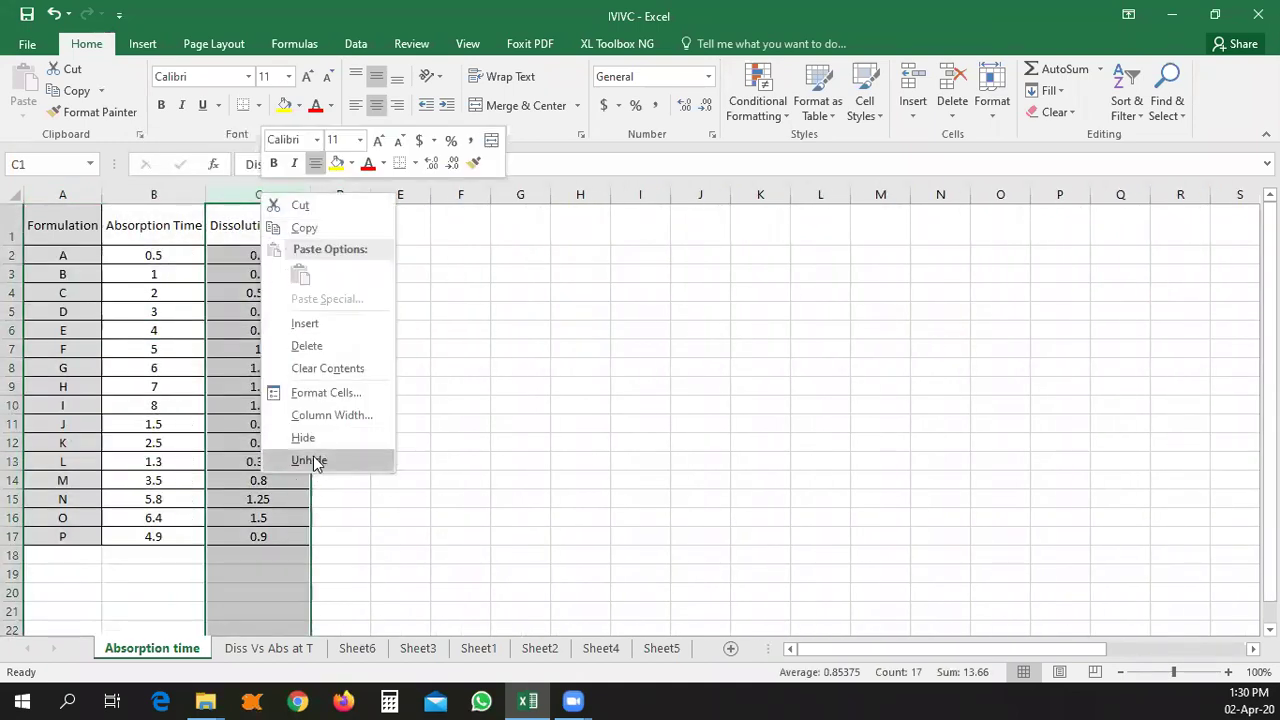
pyautogui.click(303, 438)
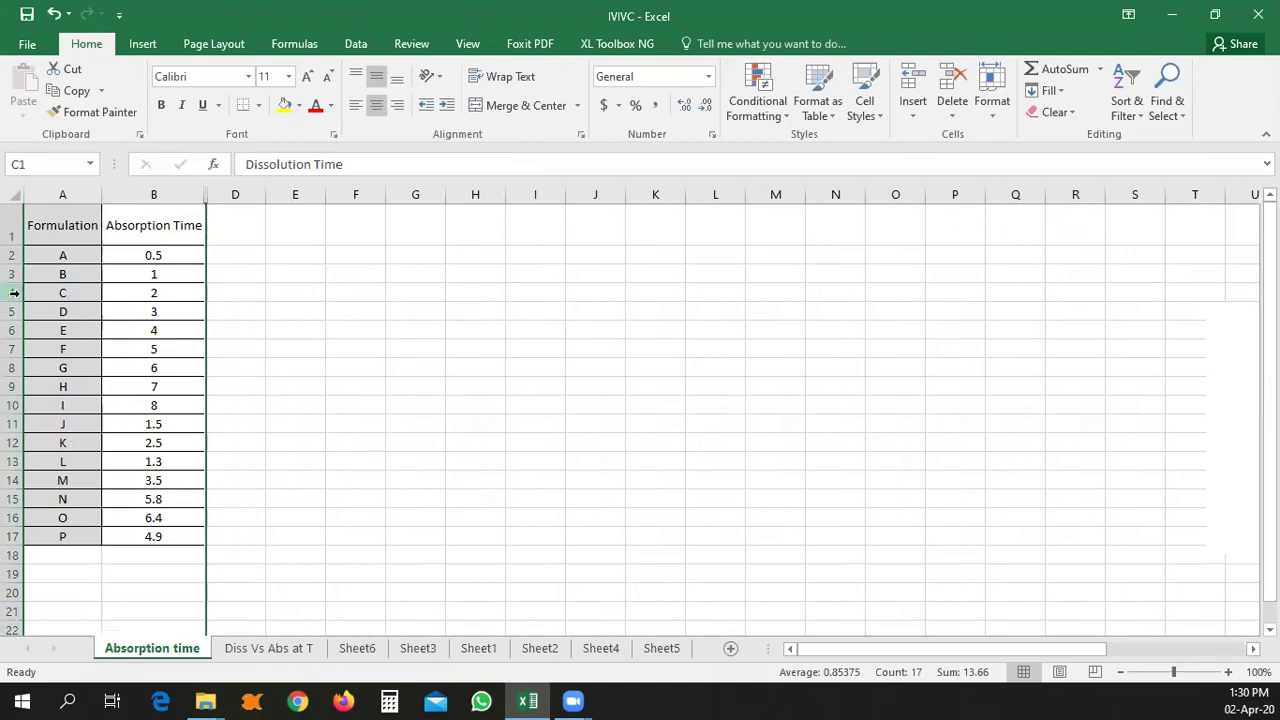
# - Examine the absorption times of individual formulations, matching A, D, J and M with their values in column B
pyautogui.click(69, 253)
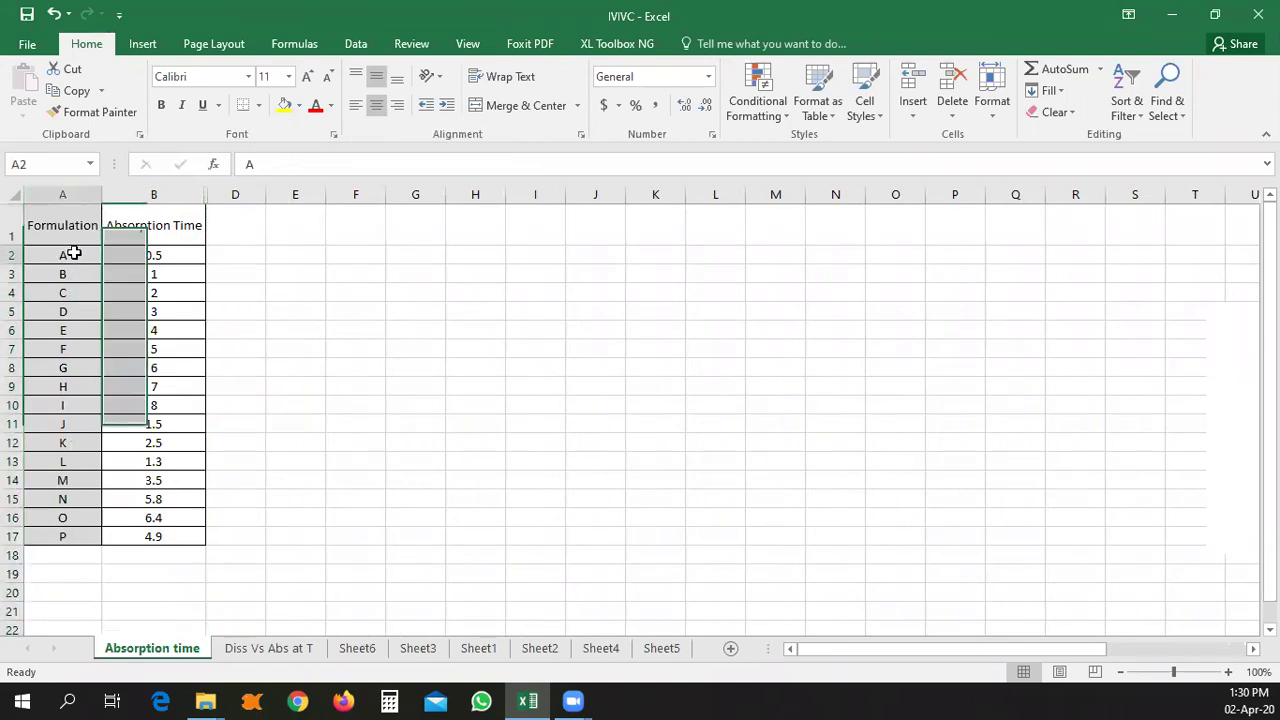
pyautogui.click(172, 256)
pyautogui.click(76, 314)
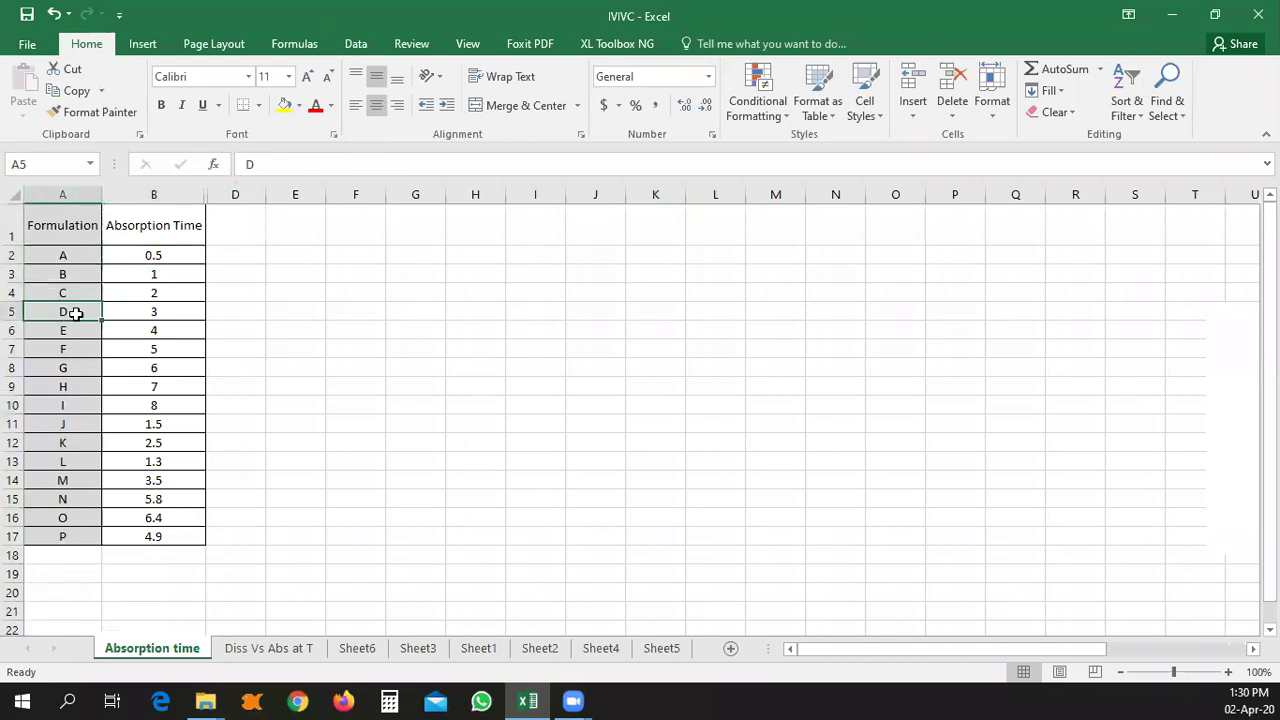
pyautogui.click(148, 315)
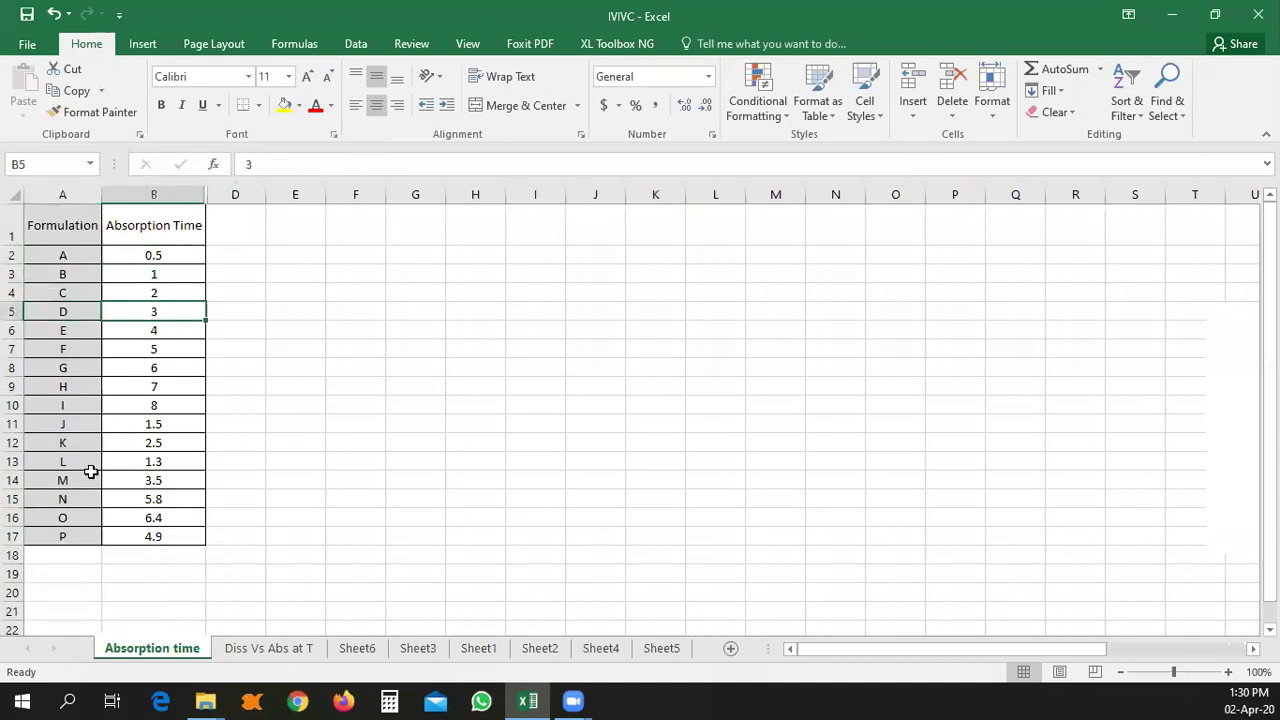
pyautogui.click(97, 428)
pyautogui.click(155, 427)
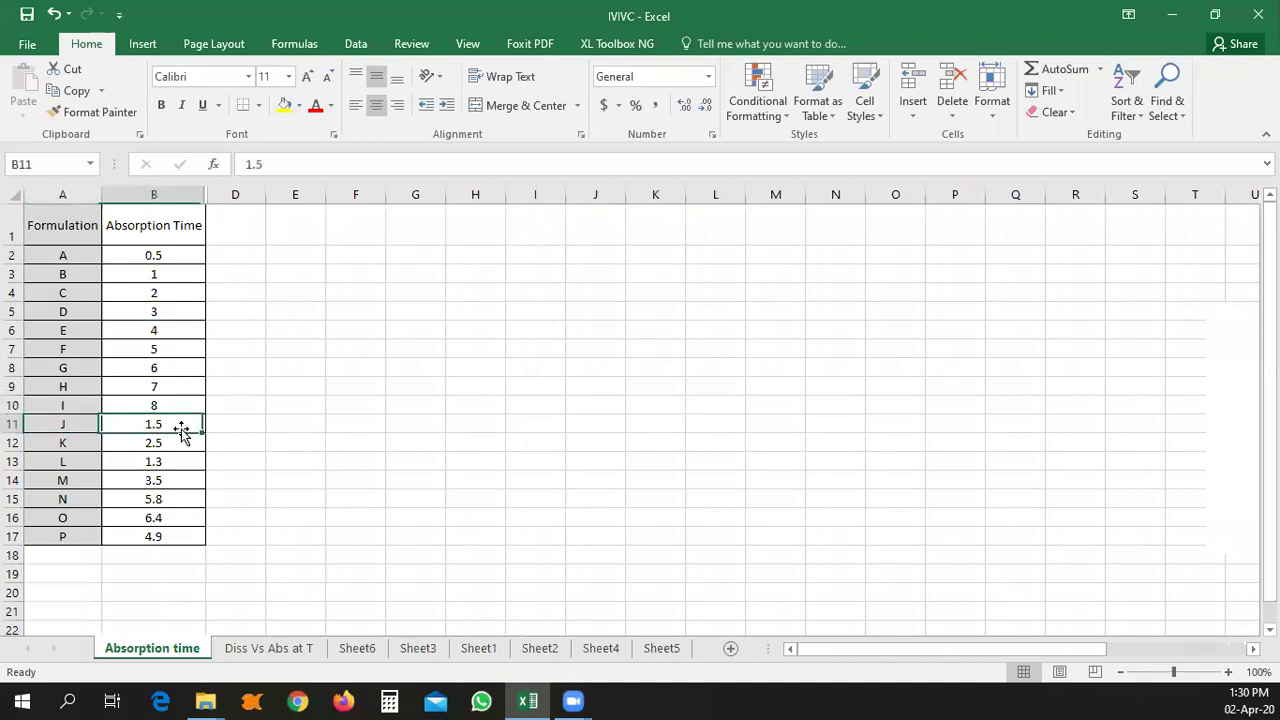
pyautogui.click(73, 484)
pyautogui.click(165, 482)
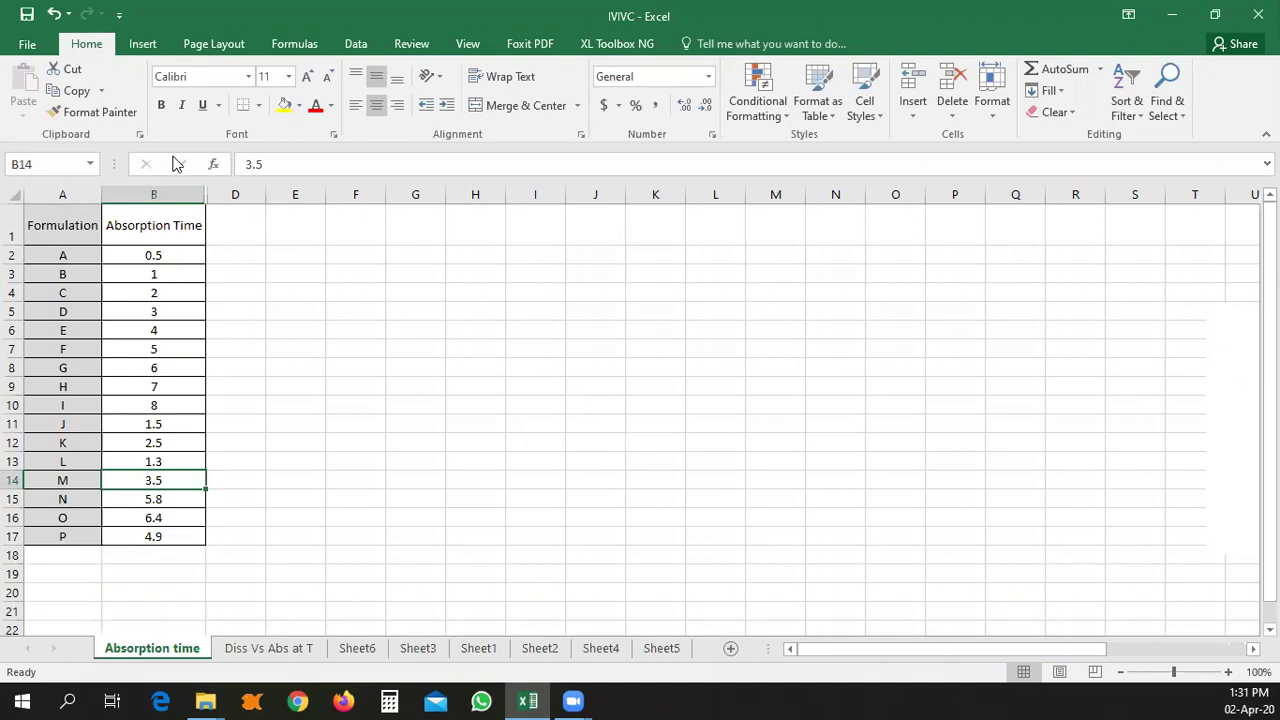
# - Unhide the Dissolution Time column between columns B and D
pyautogui.moveTo(163, 195); pyautogui.dragTo(236, 190)
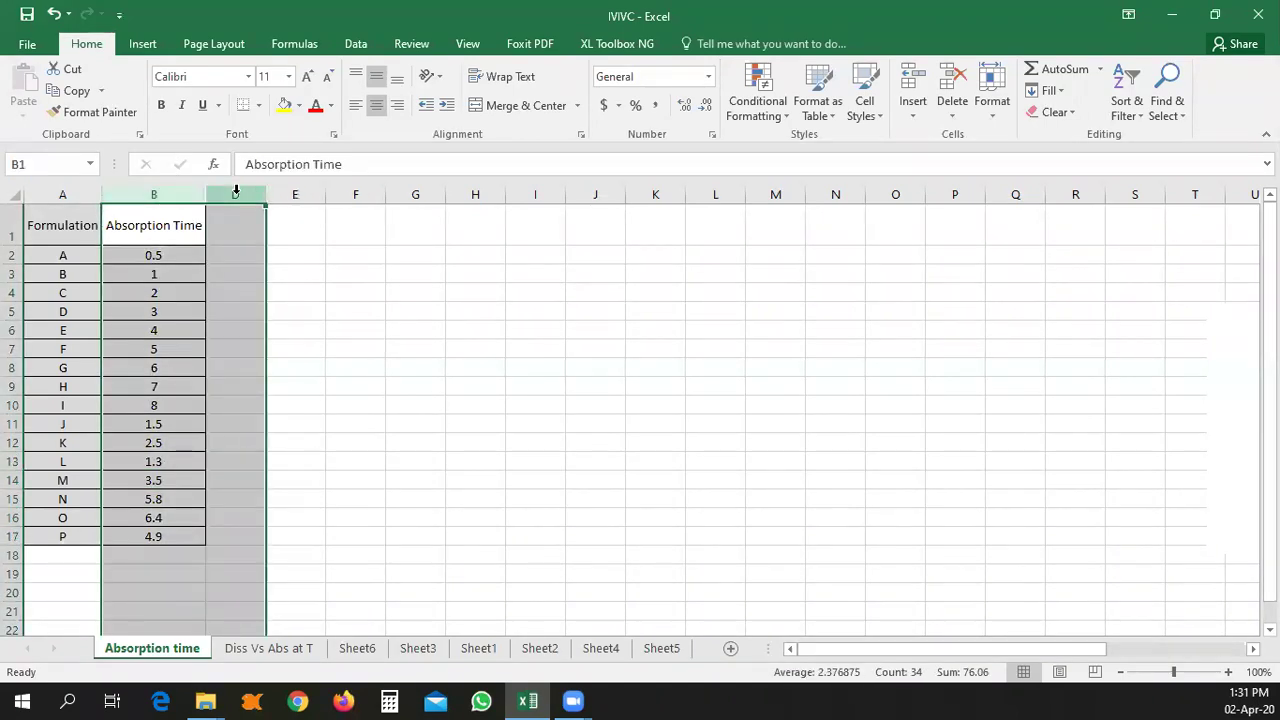
pyautogui.rightClick(236, 190)
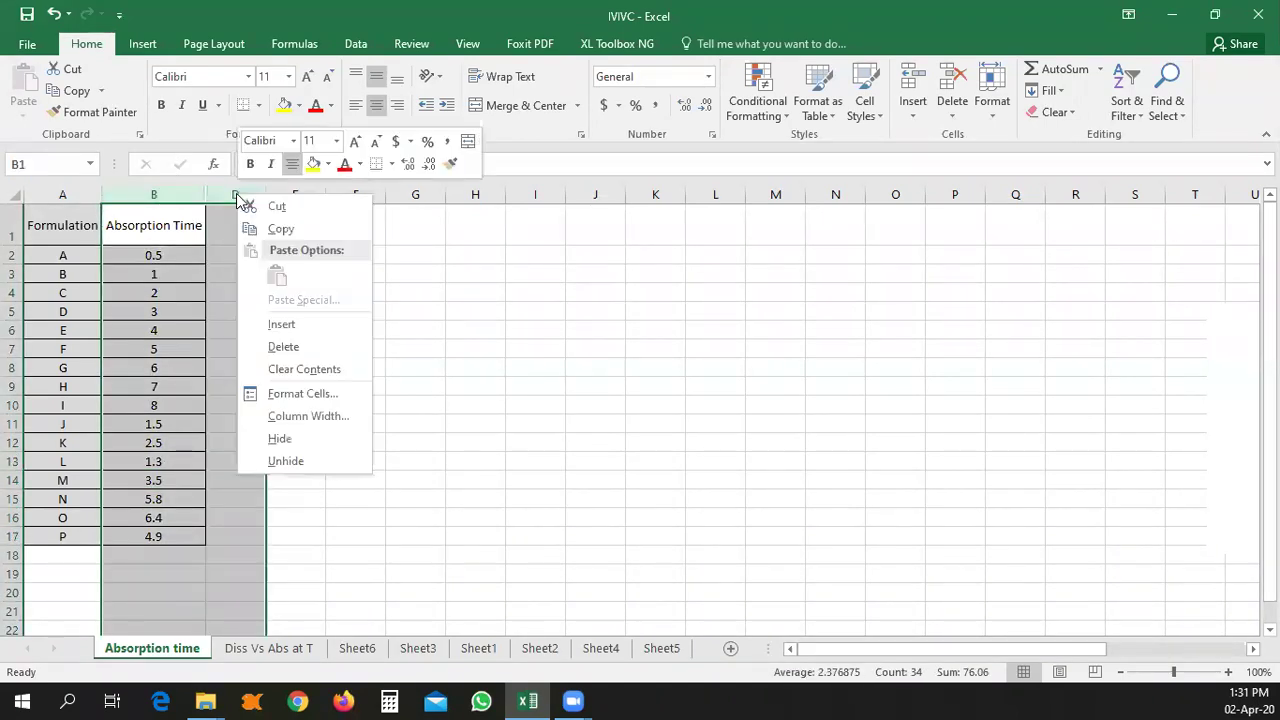
pyautogui.click(286, 460)
pyautogui.click(351, 366)
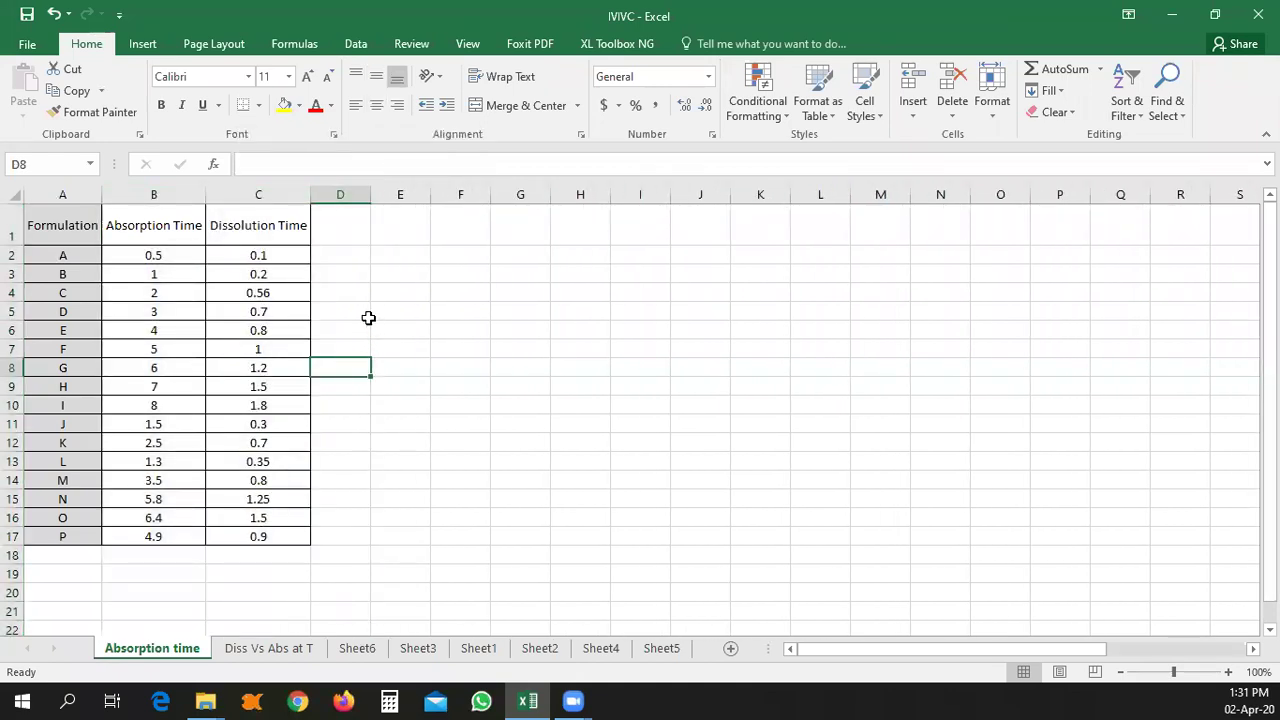
# - Compare the absorption and dissolution times of formulations A, F and K, and examine both time columns as a whole
pyautogui.click(14, 255)
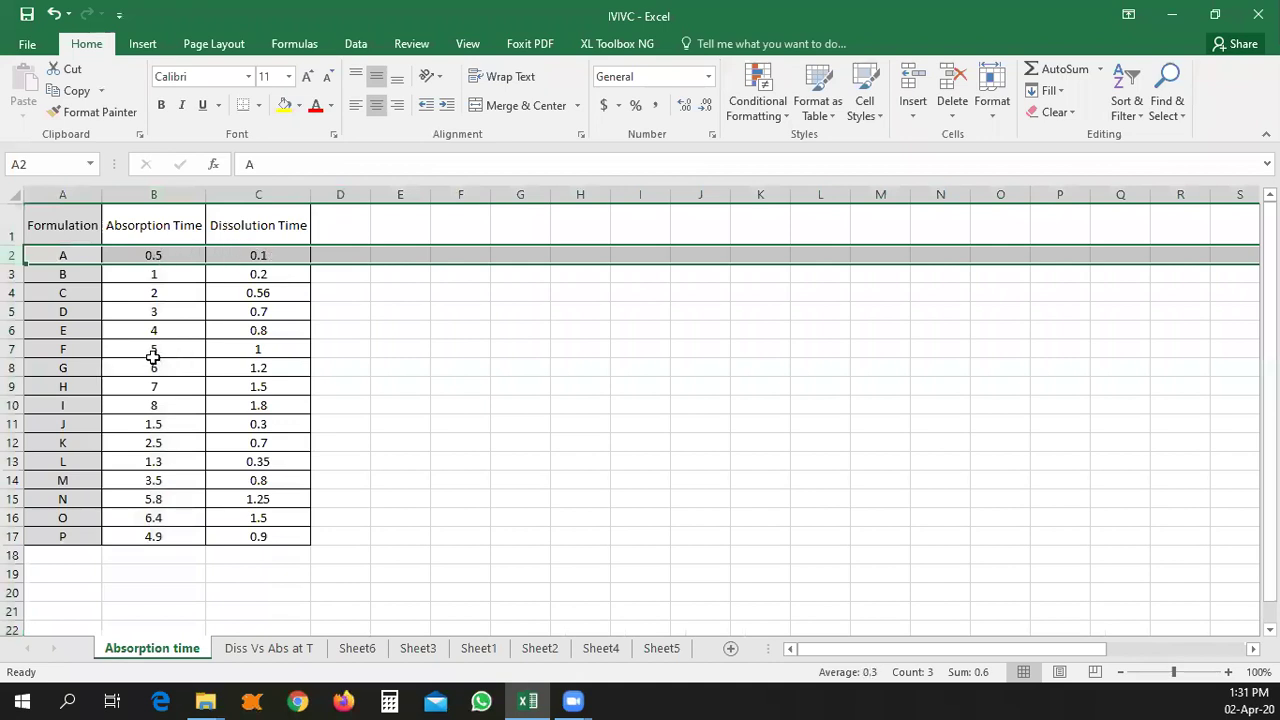
pyautogui.click(14, 349)
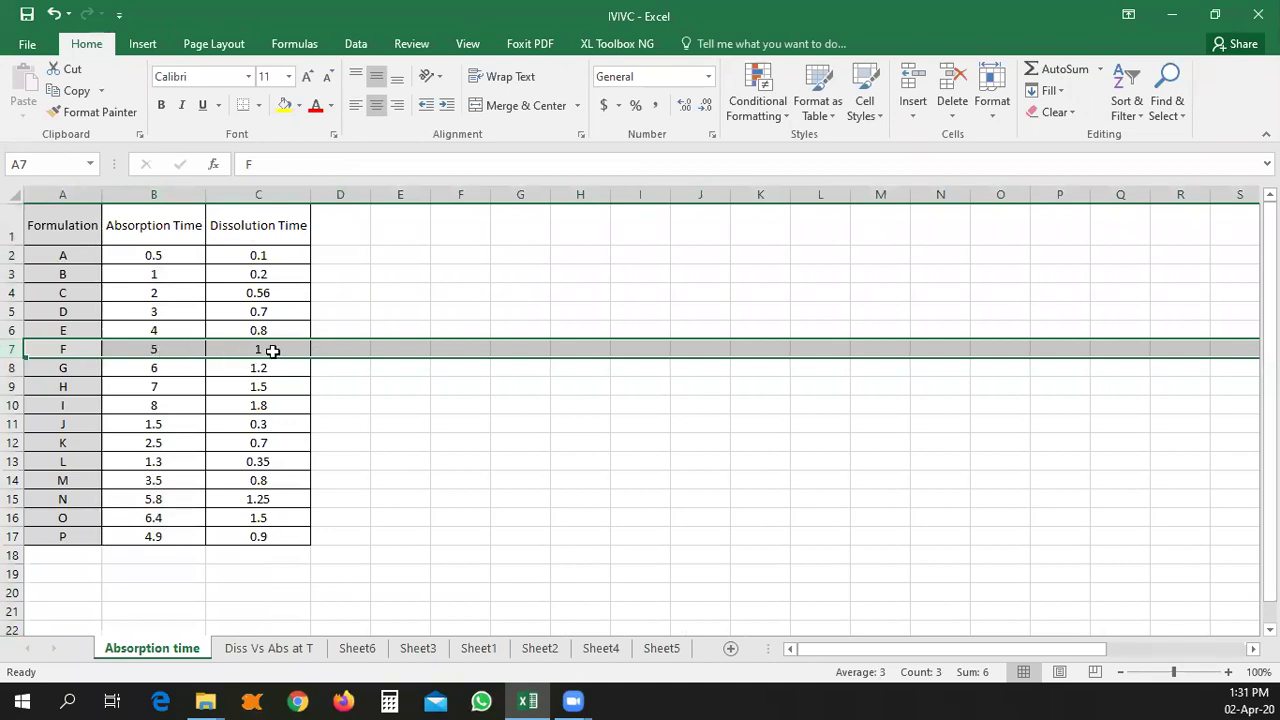
pyautogui.click(14, 442)
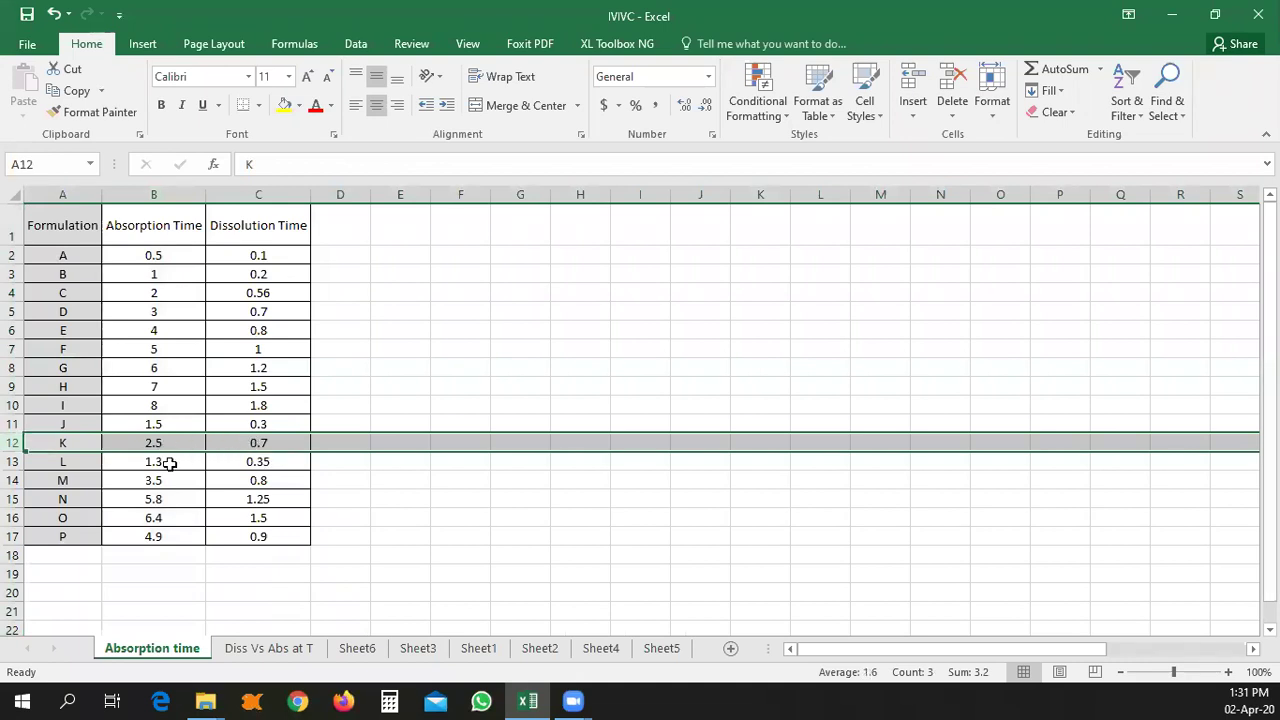
pyautogui.click(358, 372)
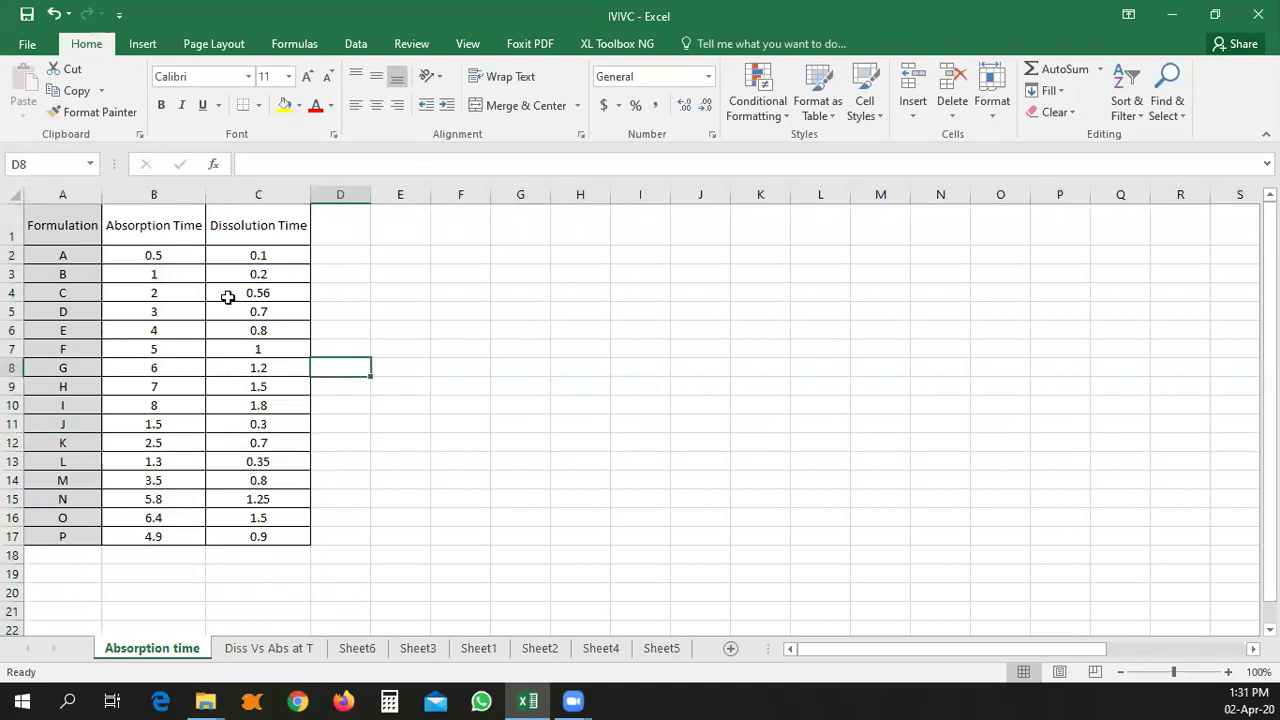
pyautogui.click(160, 193)
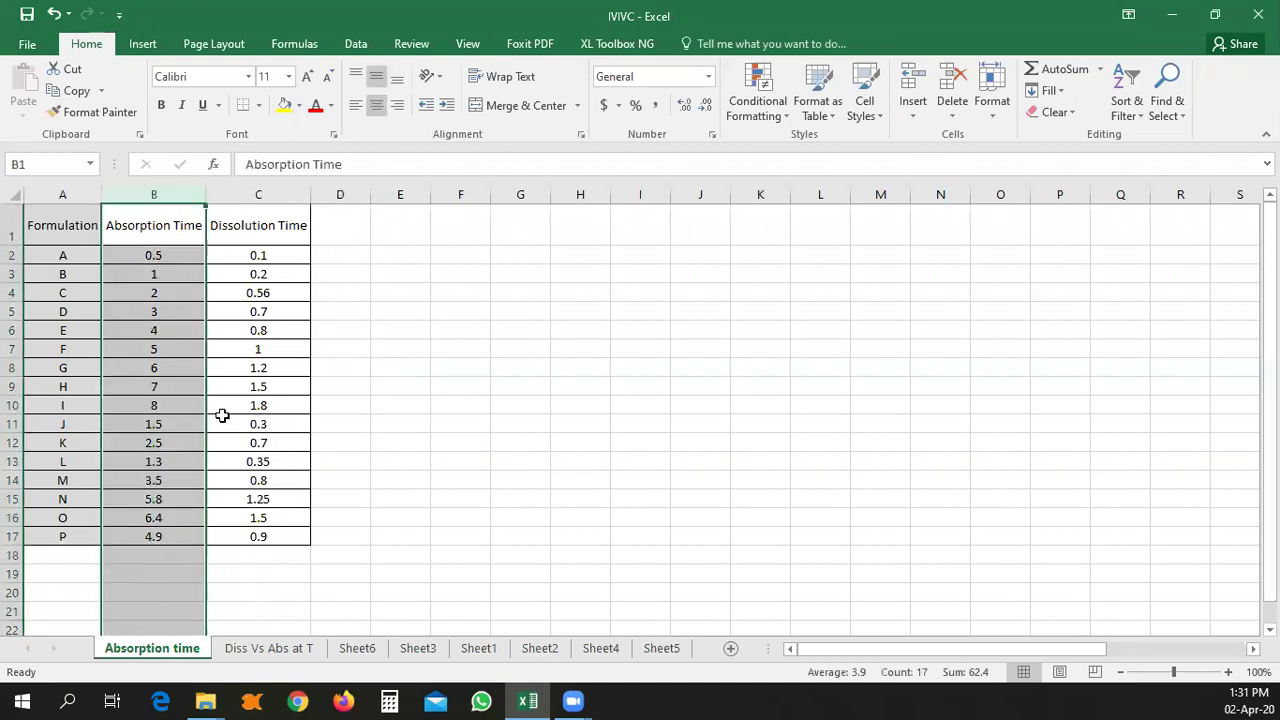
pyautogui.click(282, 196)
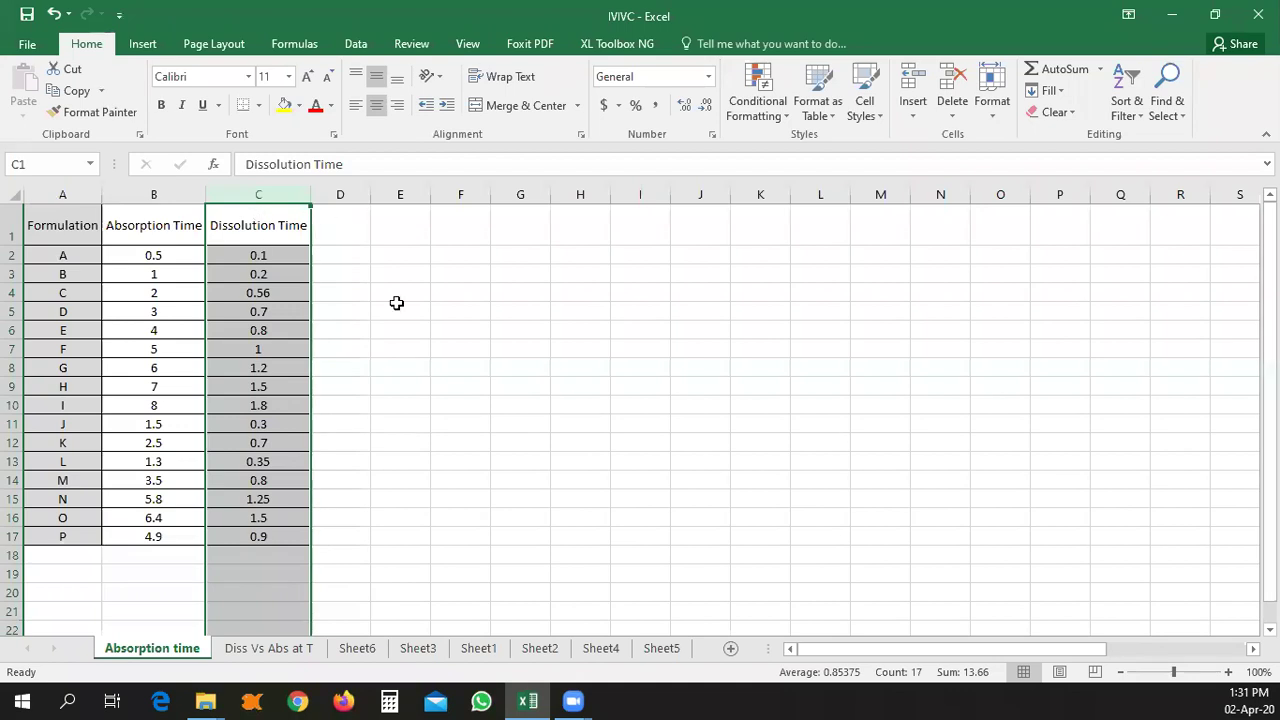
pyautogui.click(449, 406)
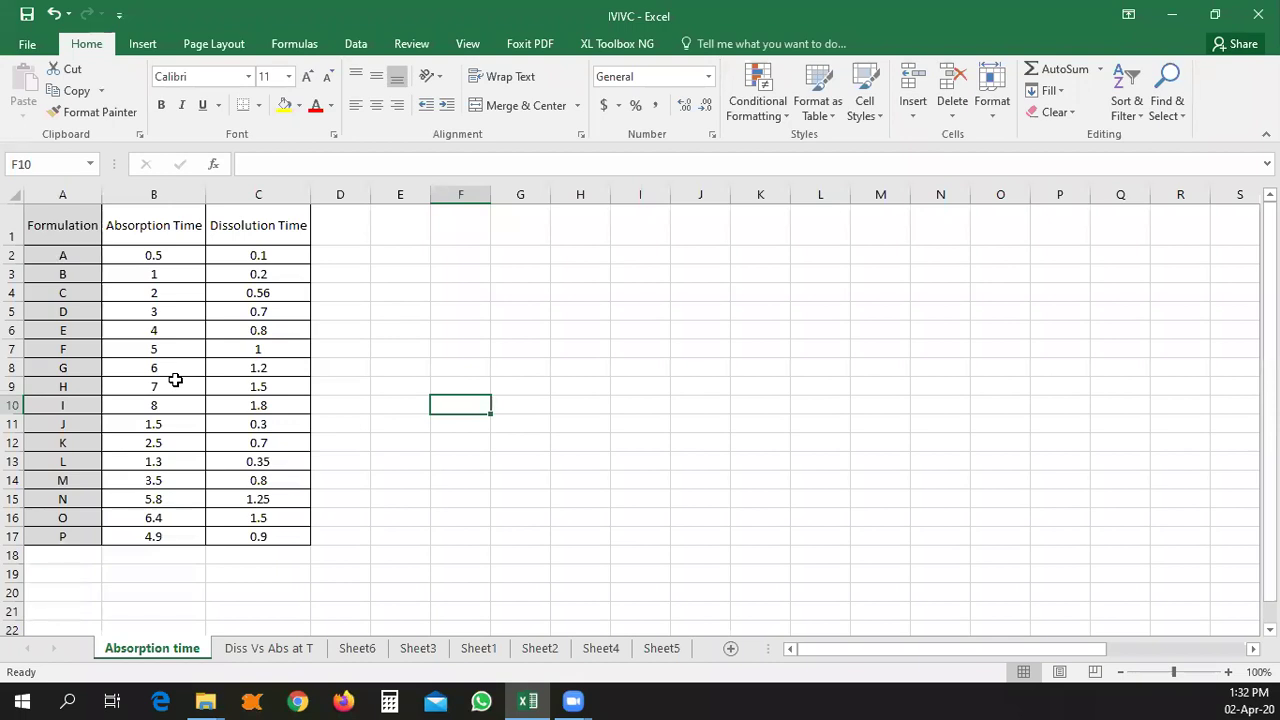
pyautogui.click(417, 305)
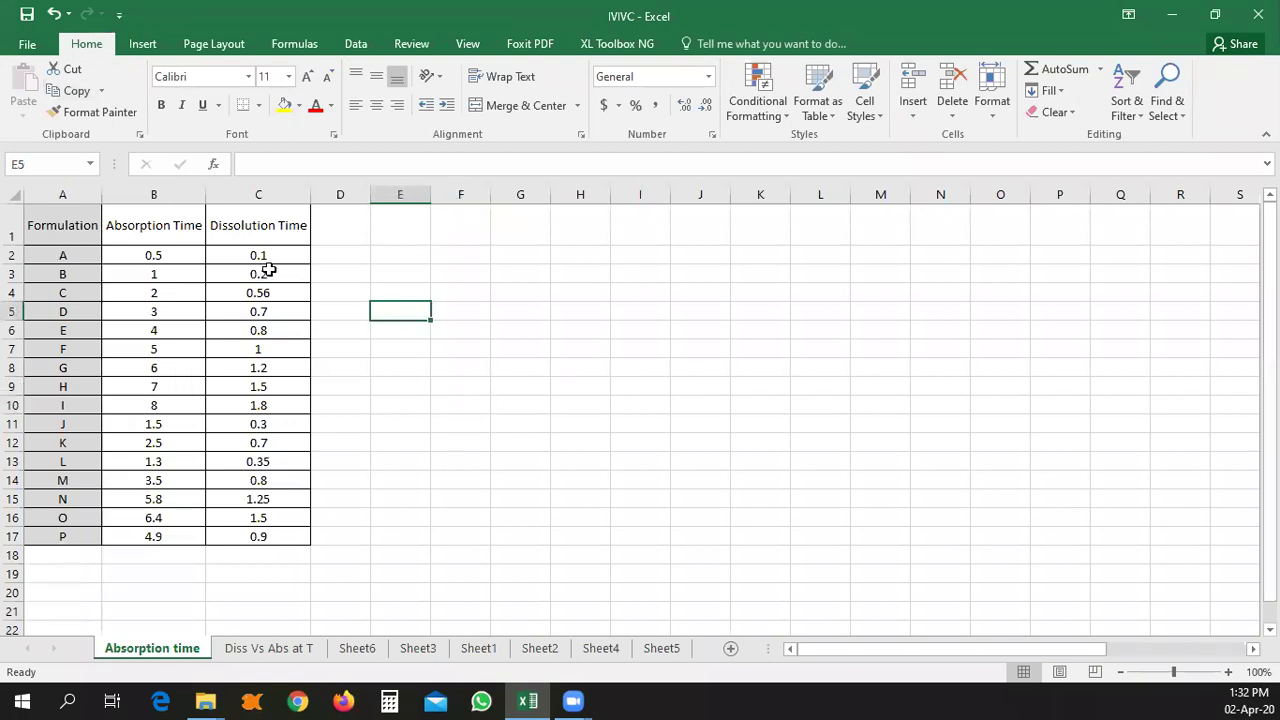
pyautogui.moveTo(142, 257); pyautogui.dragTo(242, 547)
pyautogui.click(448, 461)
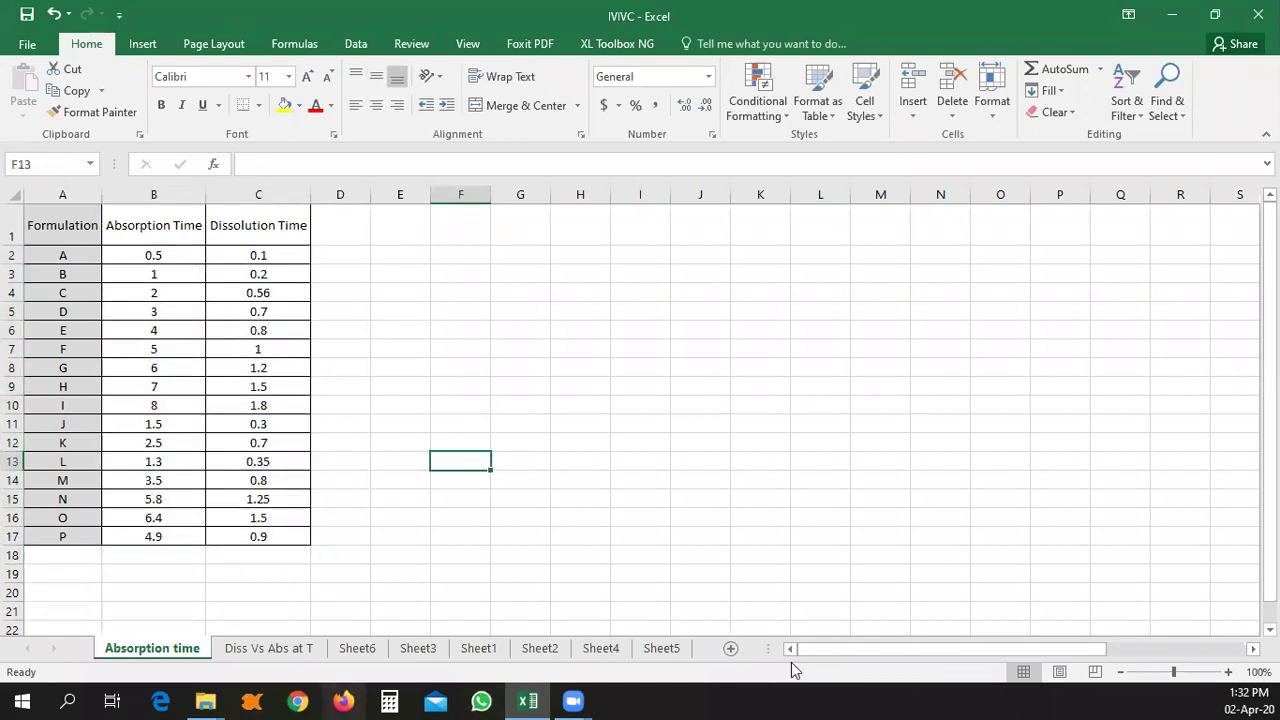
# - Move the Abs time vs diss time scatter chart beside the data table, spanning about columns F to L
pyautogui.moveTo(922, 652); pyautogui.dragTo(1068, 645)
pyautogui.moveTo(756, 539); pyautogui.dragTo(170, 499)
pyautogui.moveTo(1207, 651); pyautogui.dragTo(988, 640)
pyautogui.moveTo(674, 491); pyautogui.dragTo(464, 478)
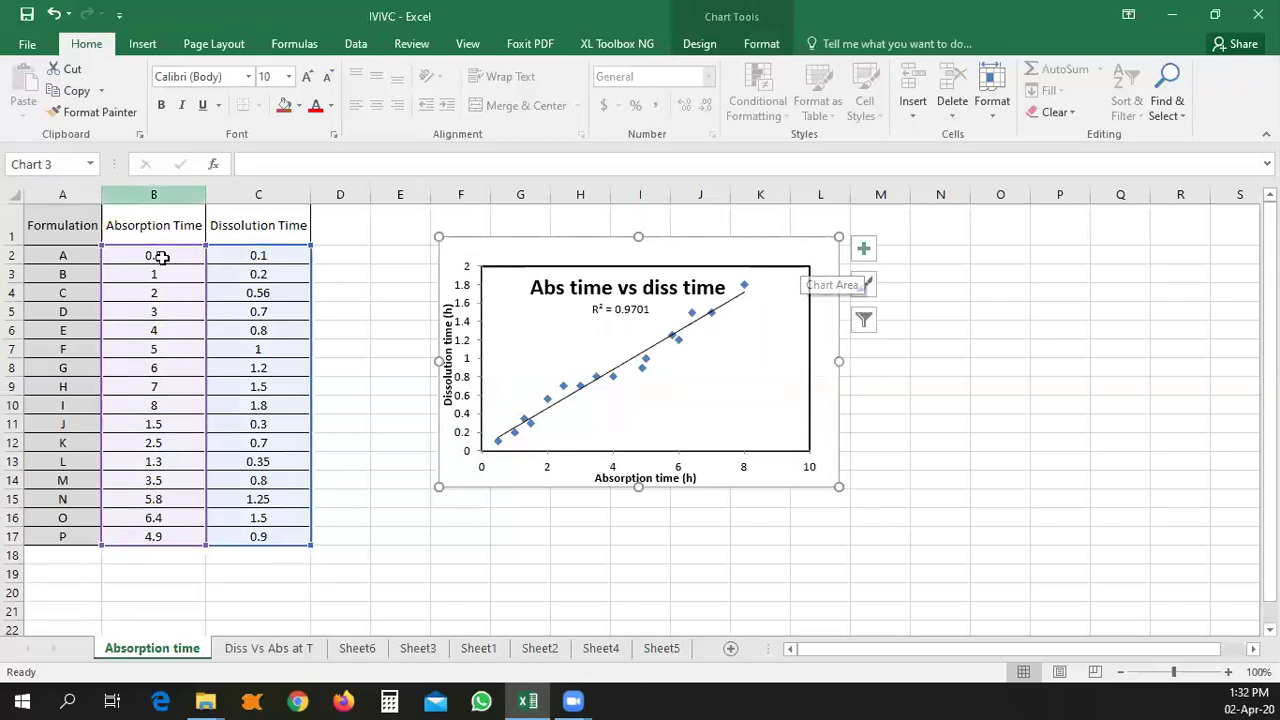
# - Compare individual time values with the chart's plotted points and examine the list of formulations A to P
pyautogui.click(157, 257)
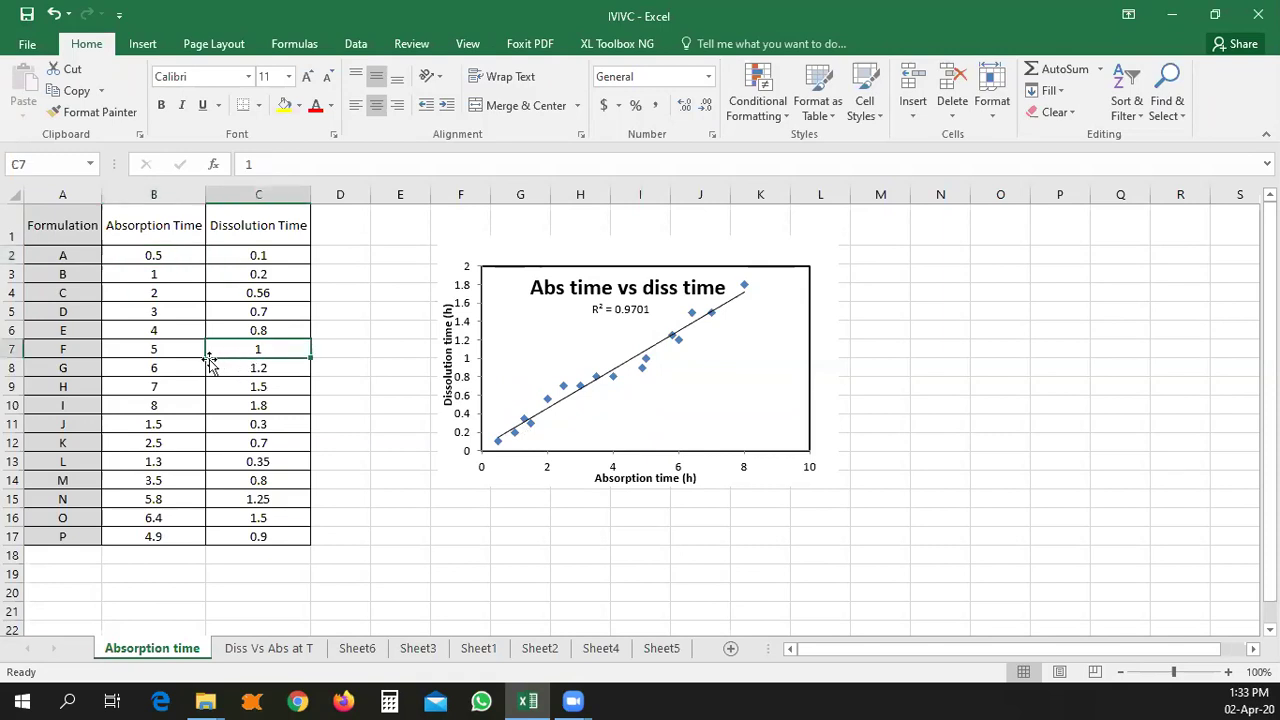
pyautogui.click(178, 348)
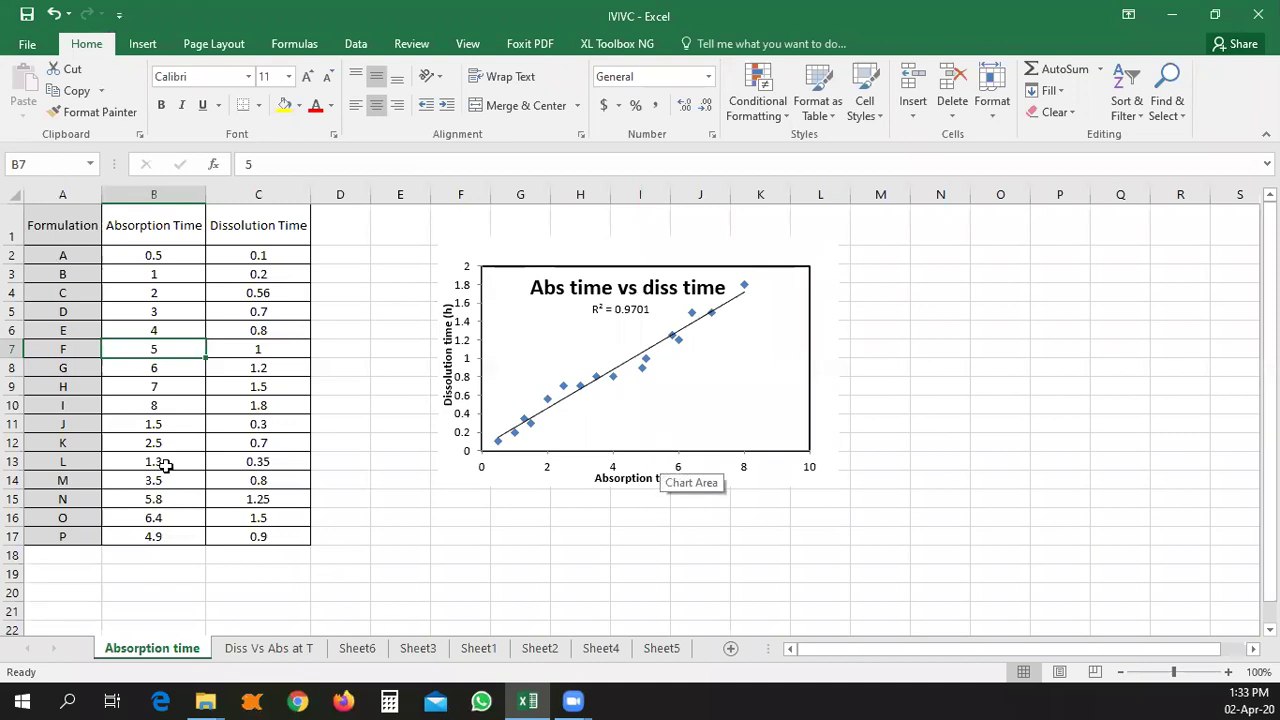
pyautogui.moveTo(75, 255); pyautogui.dragTo(80, 532)
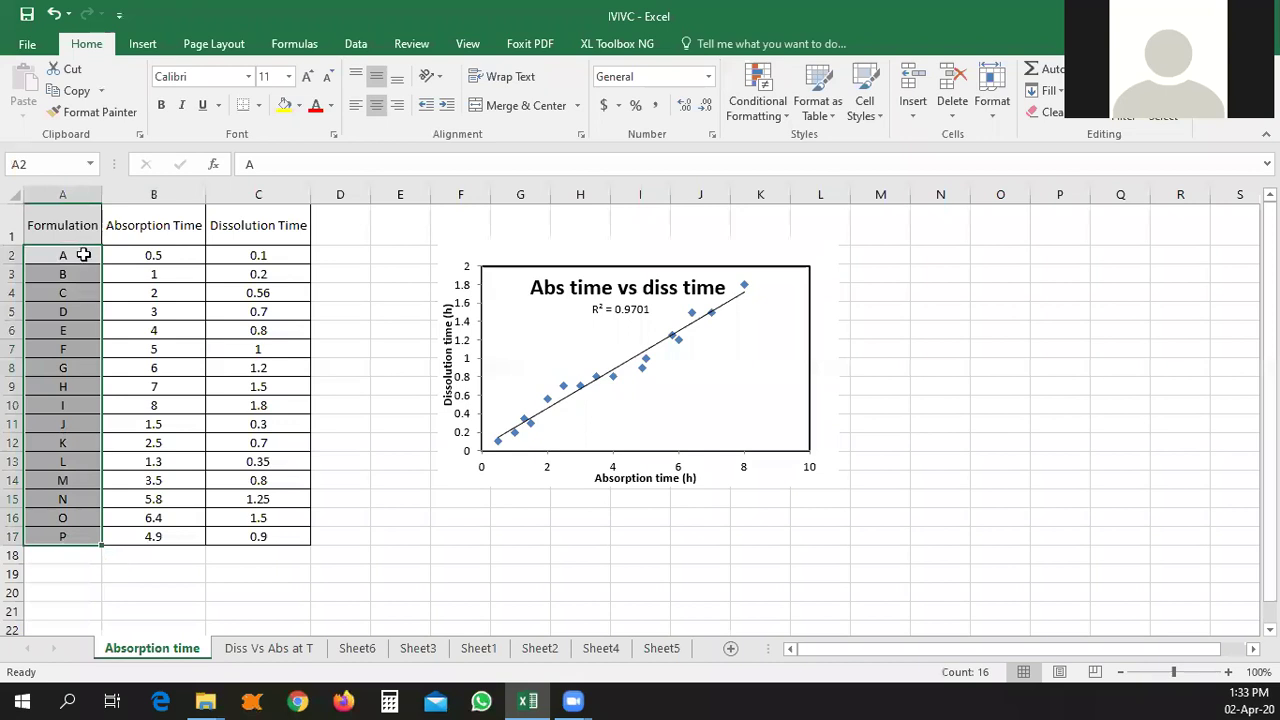
# - Review the concentration, absorption and dissolution charts on the Diss Vs Abs at T sheet
pyautogui.click(262, 650)
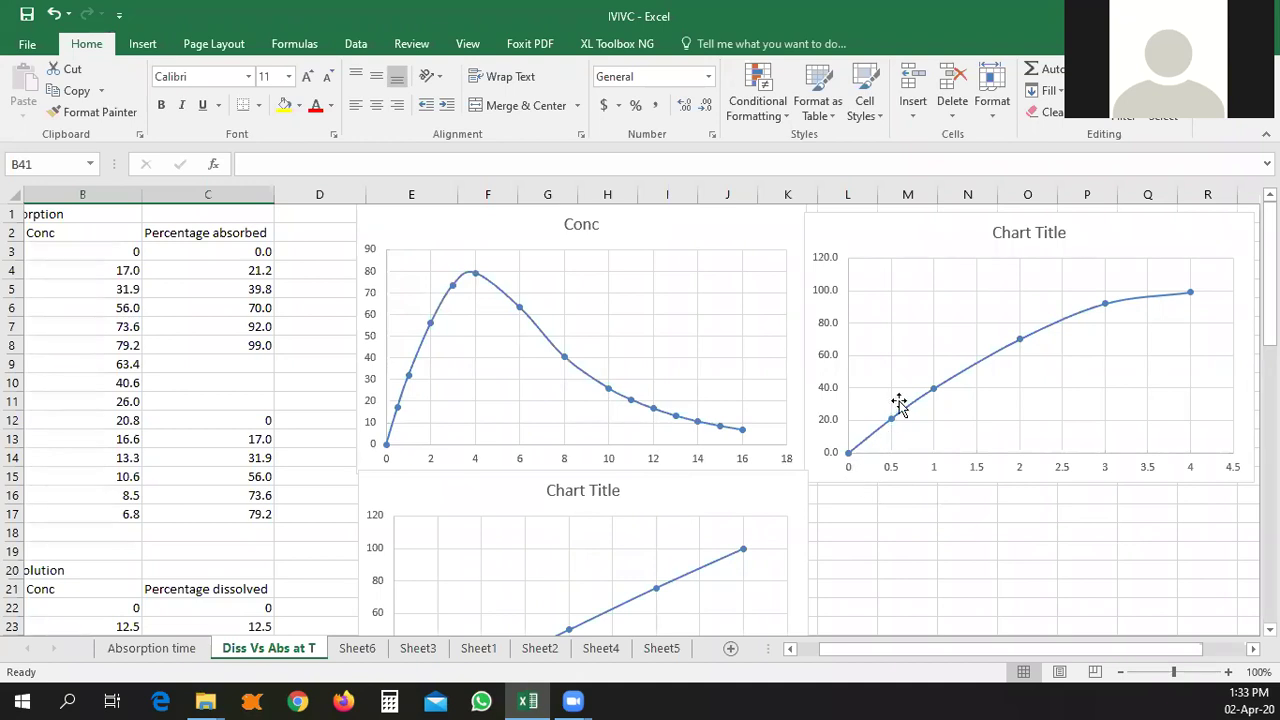
pyautogui.click(950, 532)
pyautogui.scroll(-3, 723, 571)
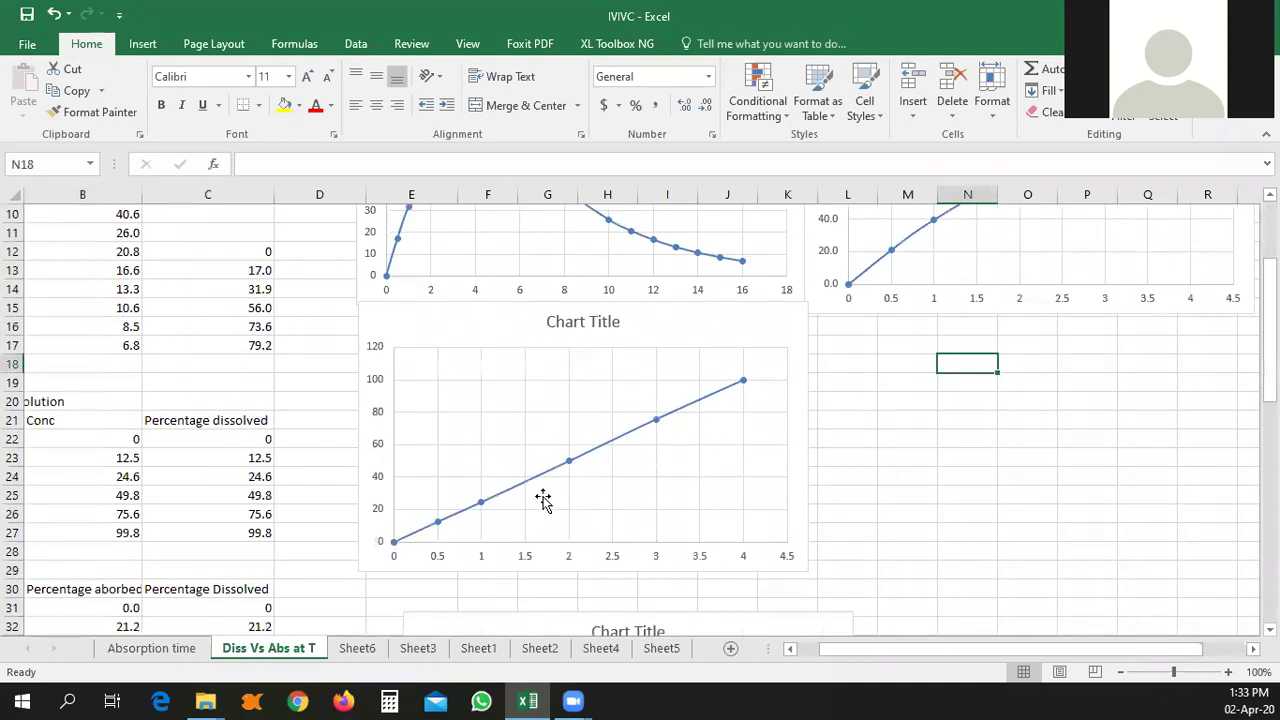
# - Return to the Absorption time sheet and examine the formulations from A2 to A17
pyautogui.click(187, 652)
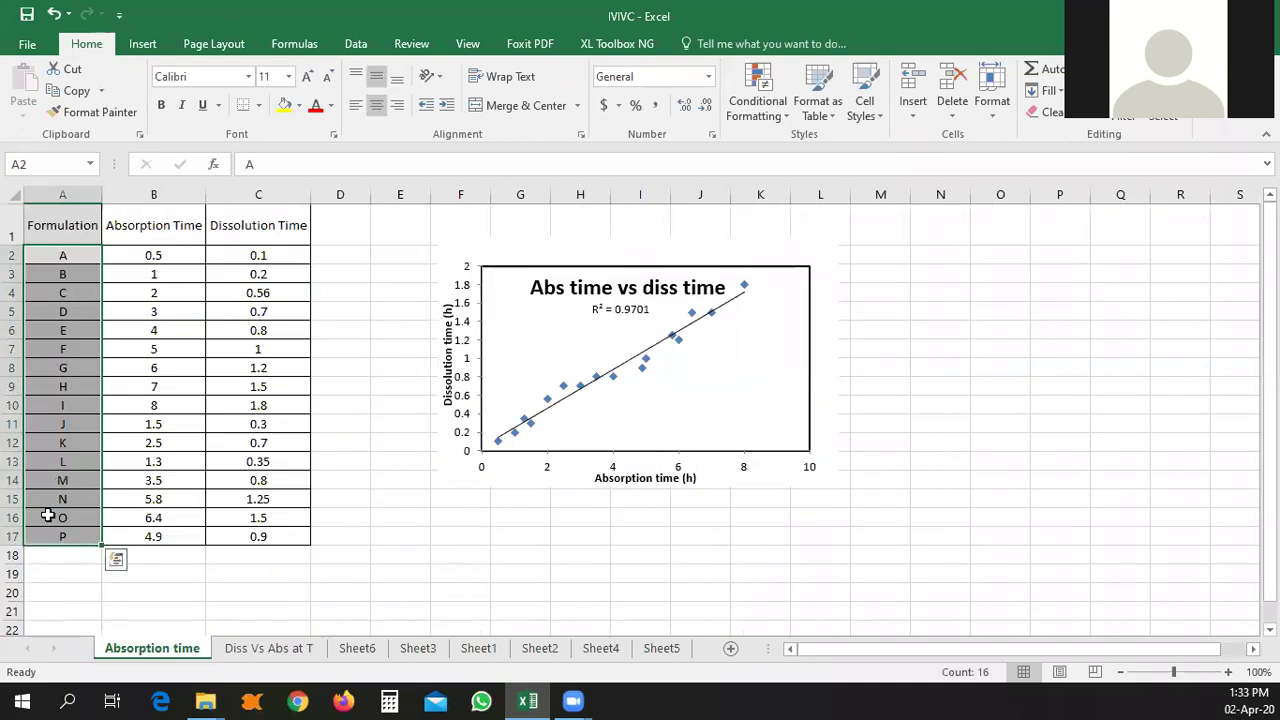
pyautogui.moveTo(77, 256); pyautogui.dragTo(71, 536)
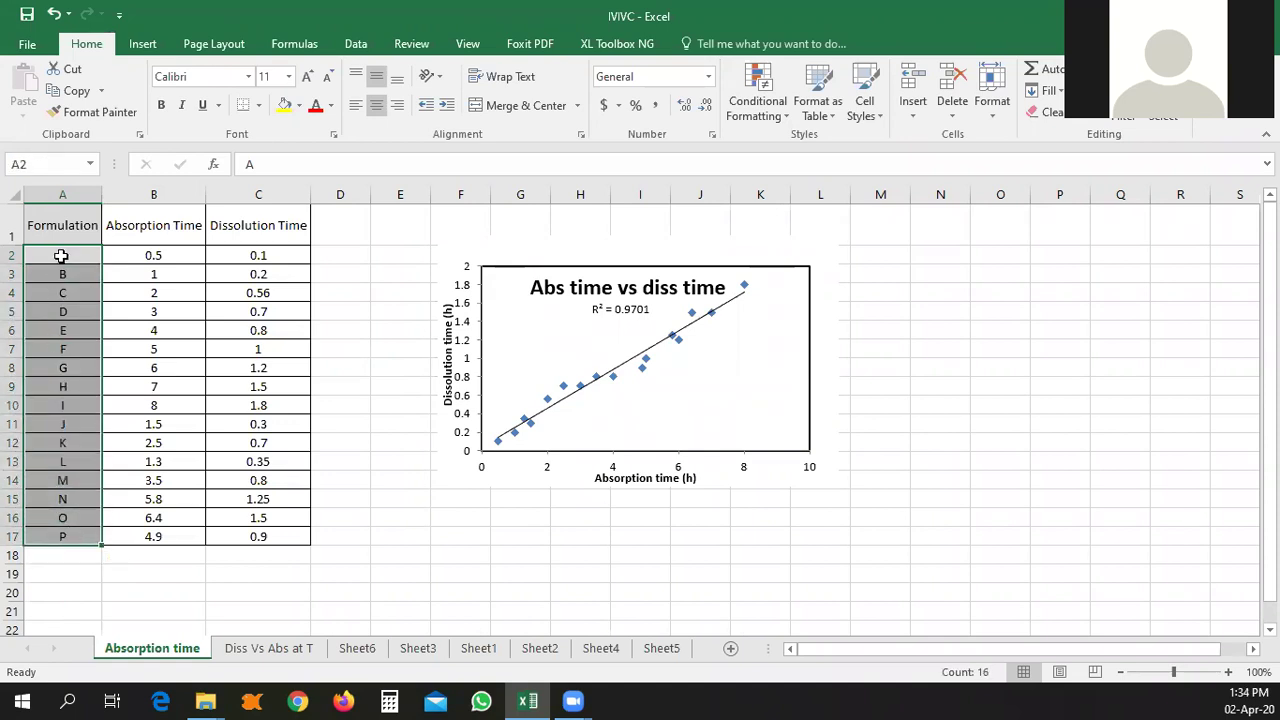
pyautogui.moveTo(62, 252); pyautogui.dragTo(66, 536)
pyautogui.click(66, 536)
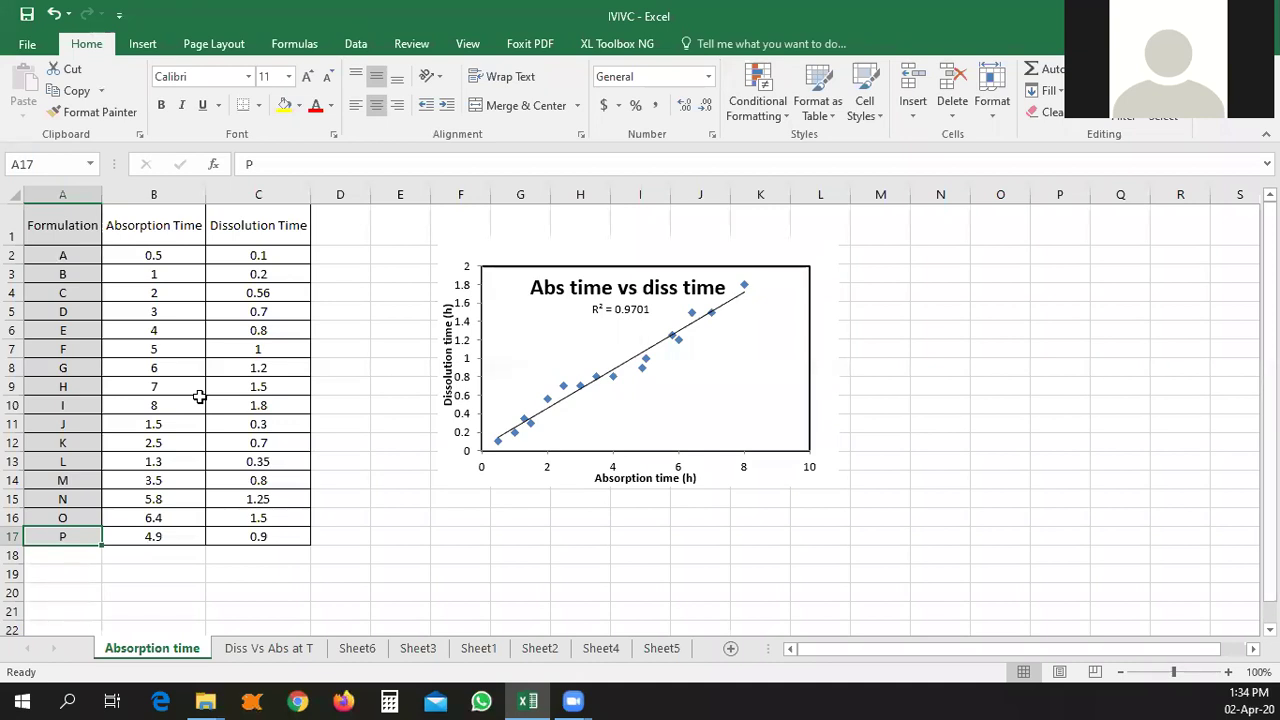
# - On Sheet6, insert a column before the dissolution data and enter the heading Formulatios in A2
pyautogui.click(356, 648)
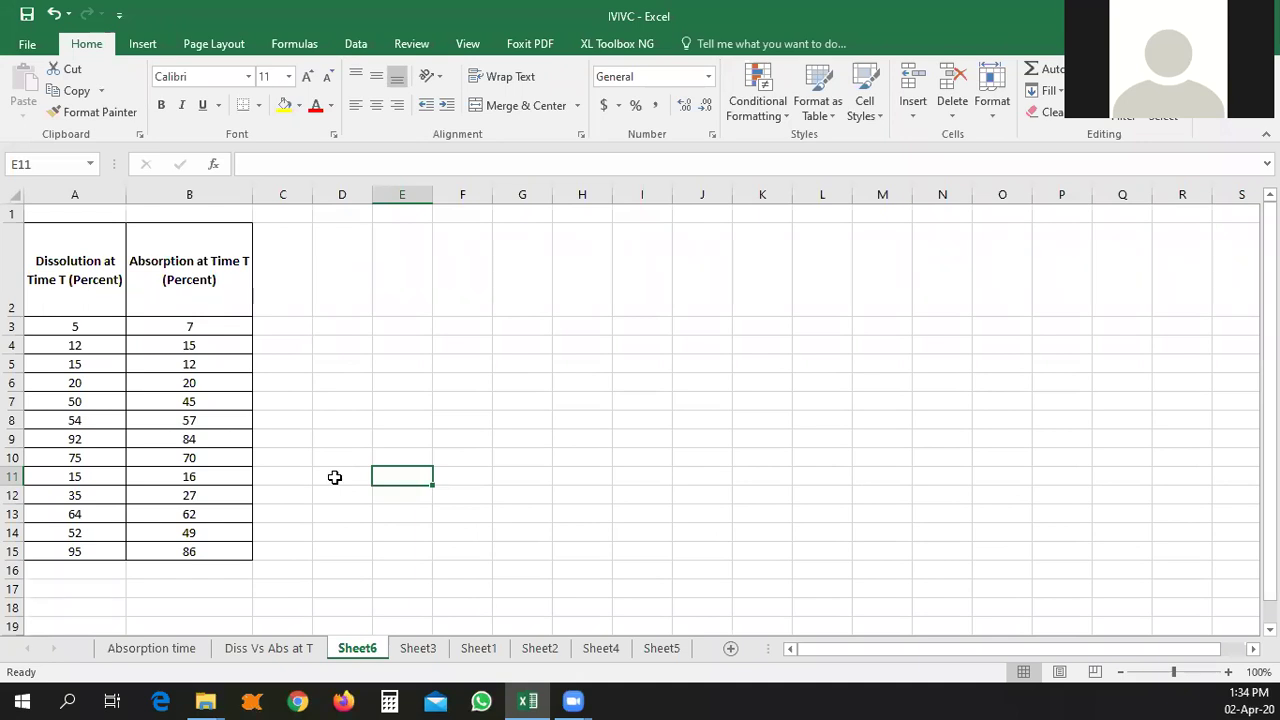
pyautogui.click(74, 199)
pyautogui.rightClick(74, 199)
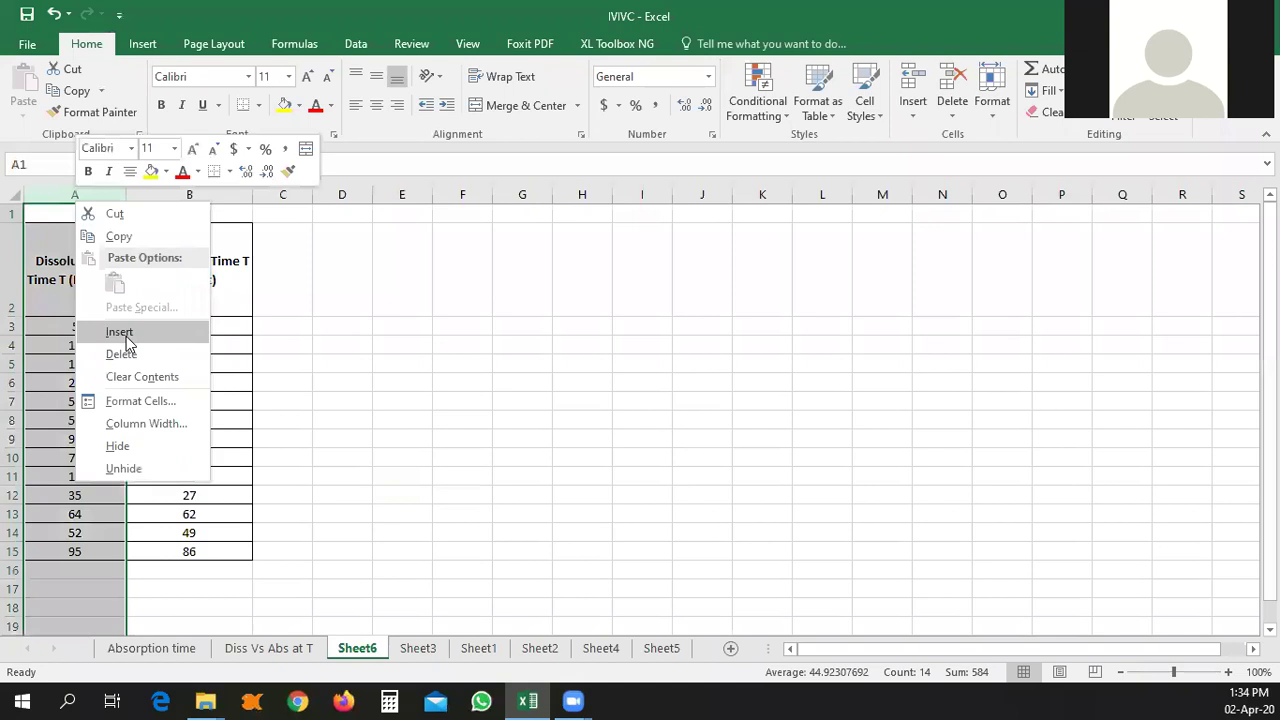
pyautogui.click(128, 334)
pyautogui.click(51, 294)
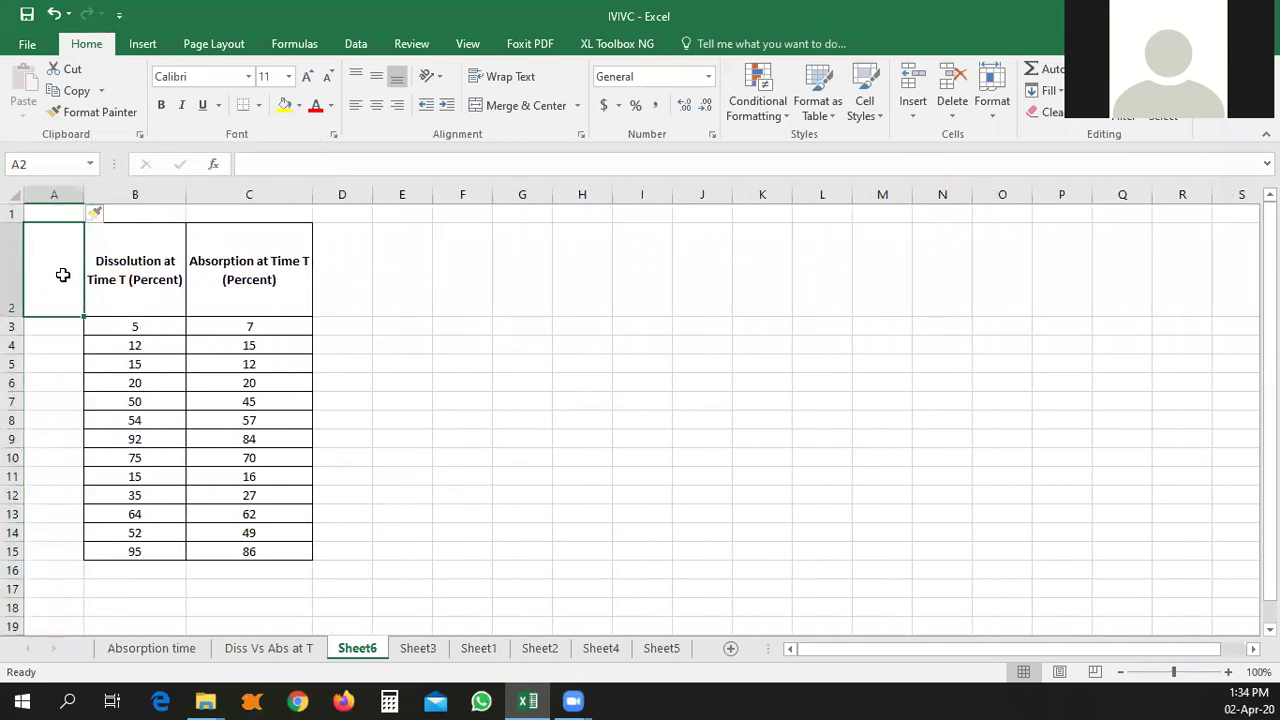
pyautogui.write('Formulatios')
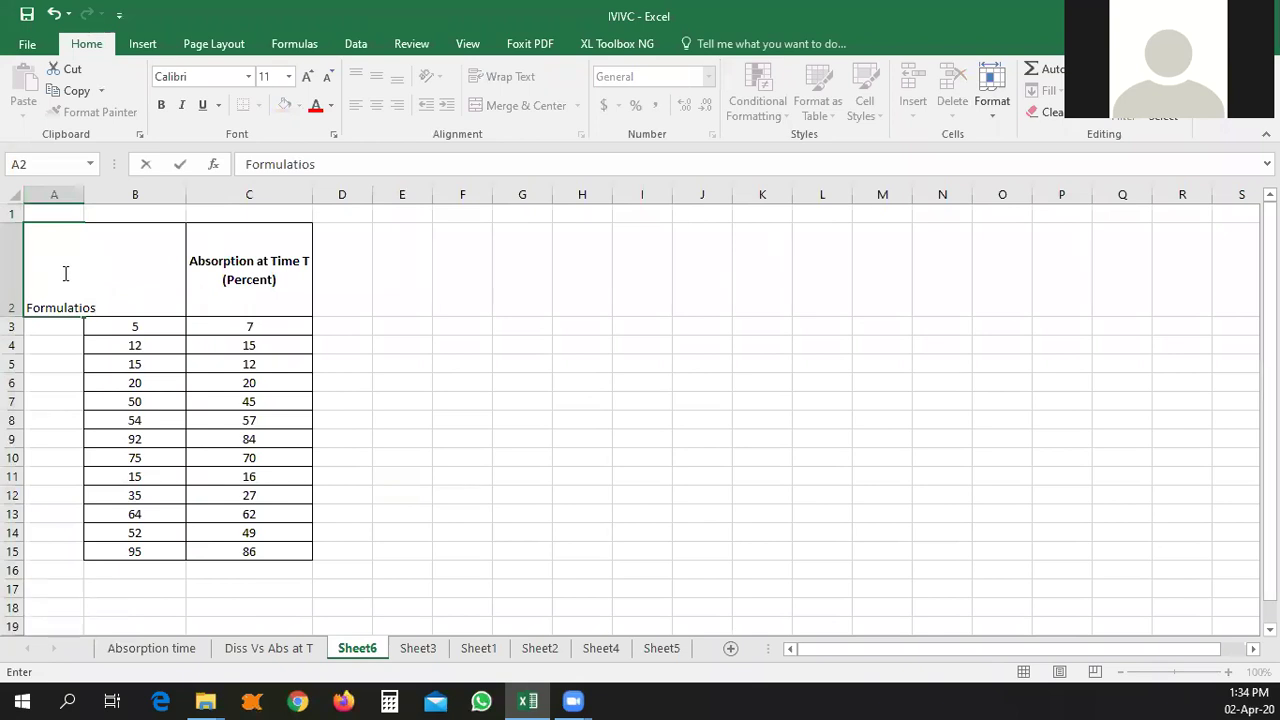
pyautogui.press('Return')
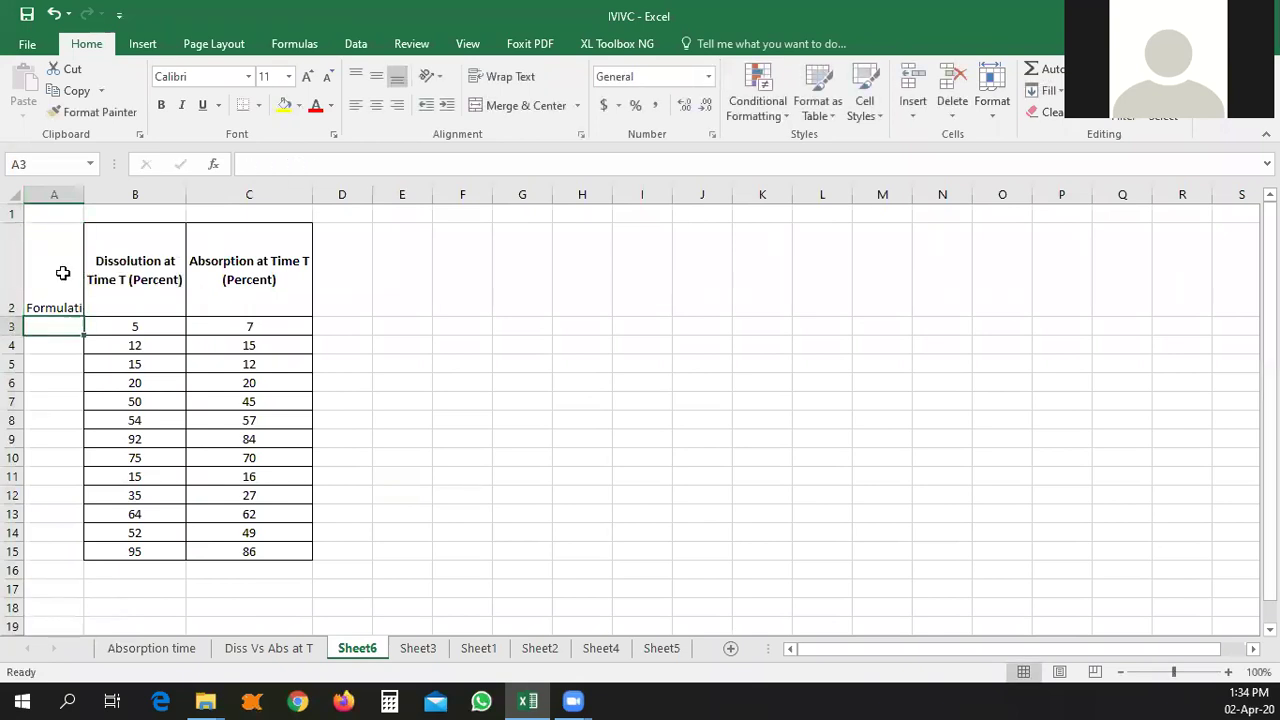
# - Fill A3 to A15 with the formulation letters A to M, one per row
pyautogui.write('A')
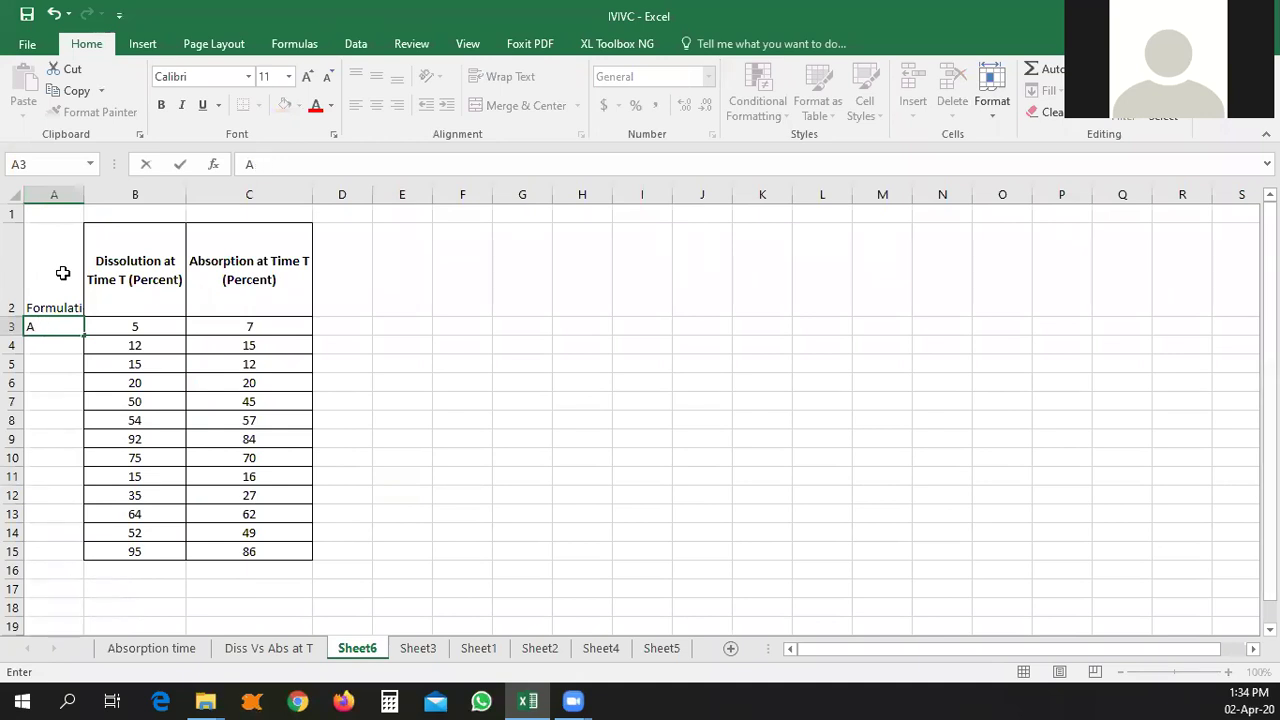
pyautogui.press('Return')
pyautogui.write('B')
pyautogui.press('Return')
pyautogui.write('C')
pyautogui.press('Return')
pyautogui.write('D')
pyautogui.press('Return')
pyautogui.write('E F')
pyautogui.press('Return')
pyautogui.write('G')
pyautogui.press('Return')
pyautogui.write('H')
pyautogui.press('Return')
pyautogui.write('I')
pyautogui.press('Return')
pyautogui.write('J')
pyautogui.press('Return')
pyautogui.write('K')
pyautogui.press('Return')
pyautogui.write('L')
pyautogui.press('Return')
pyautogui.write('M')
pyautogui.press('Return')
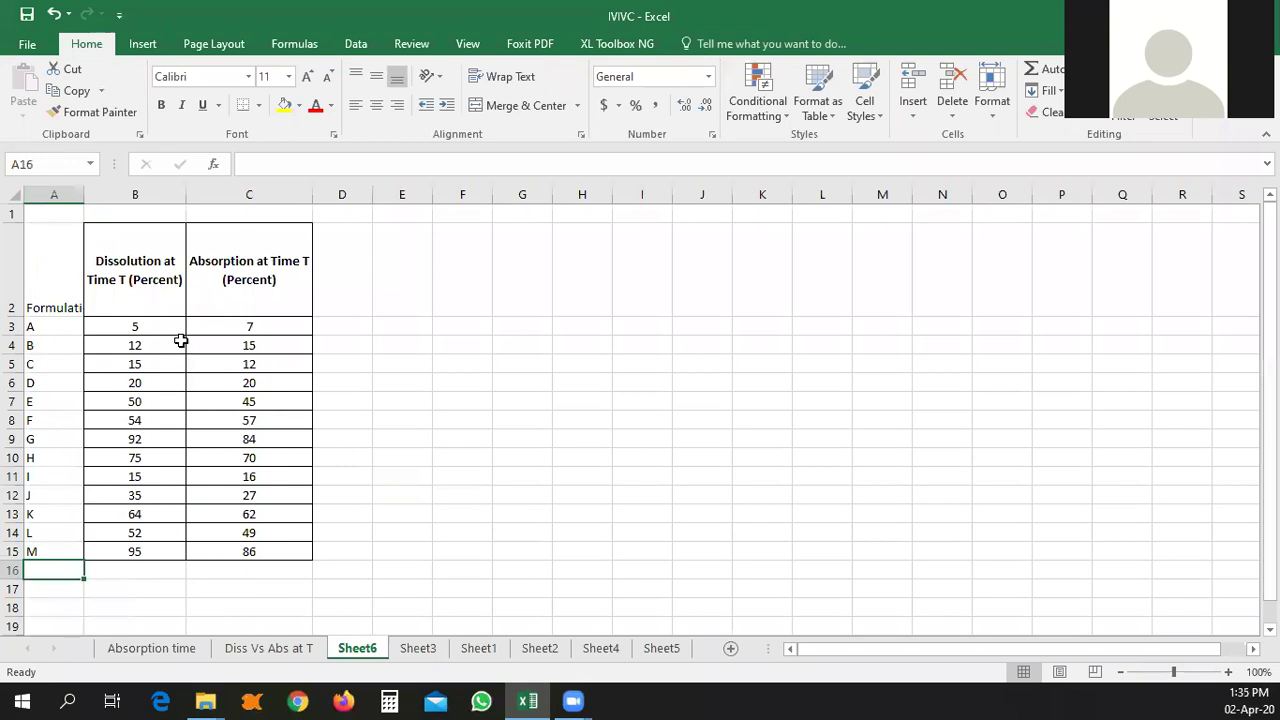
# - Enter the time note 3 hours in cell E2
pyautogui.click(404, 286)
pyautogui.write('3 hours')
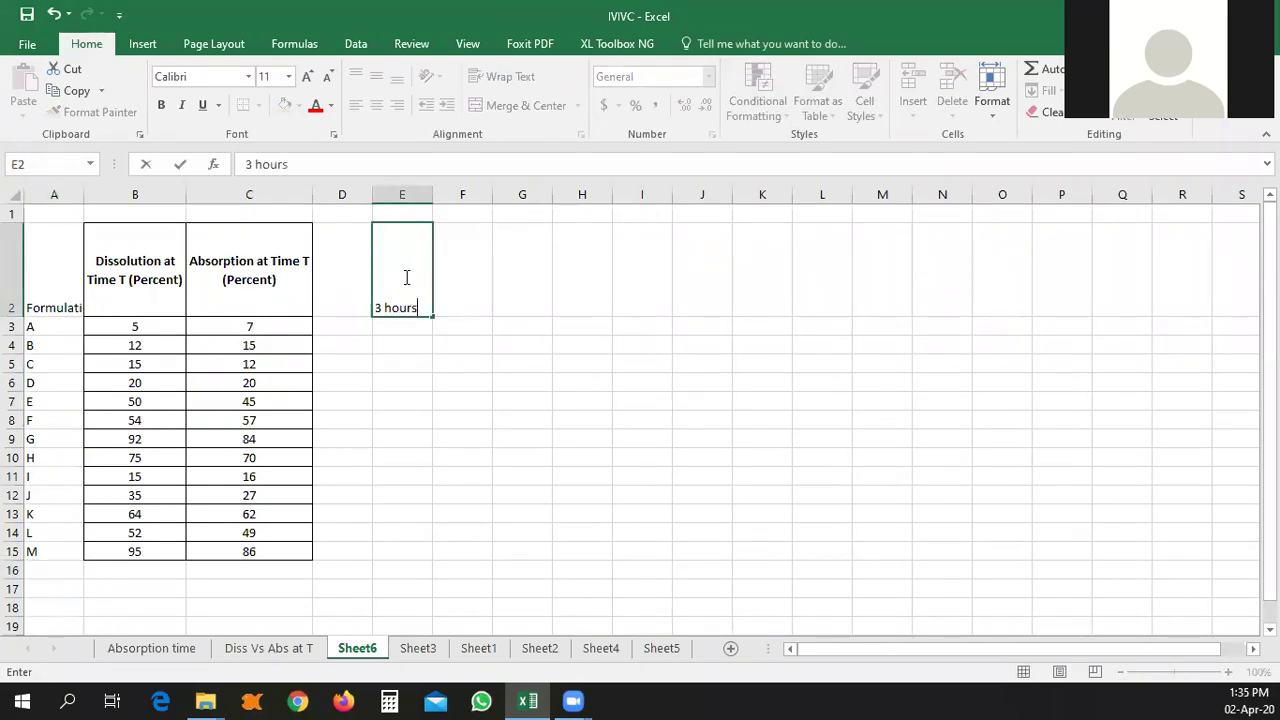
pyautogui.click(745, 428)
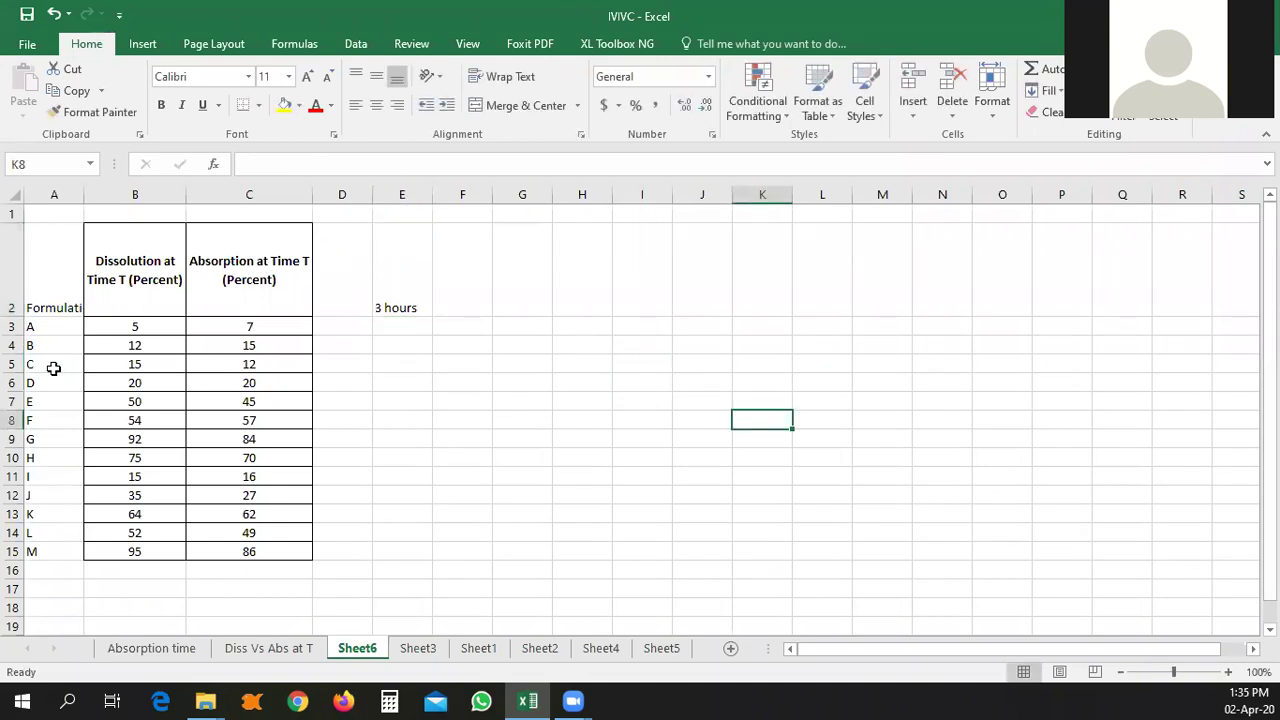
# - Compare the dissolution and absorption percentages of formulations A, E and I in the table
pyautogui.click(119, 327)
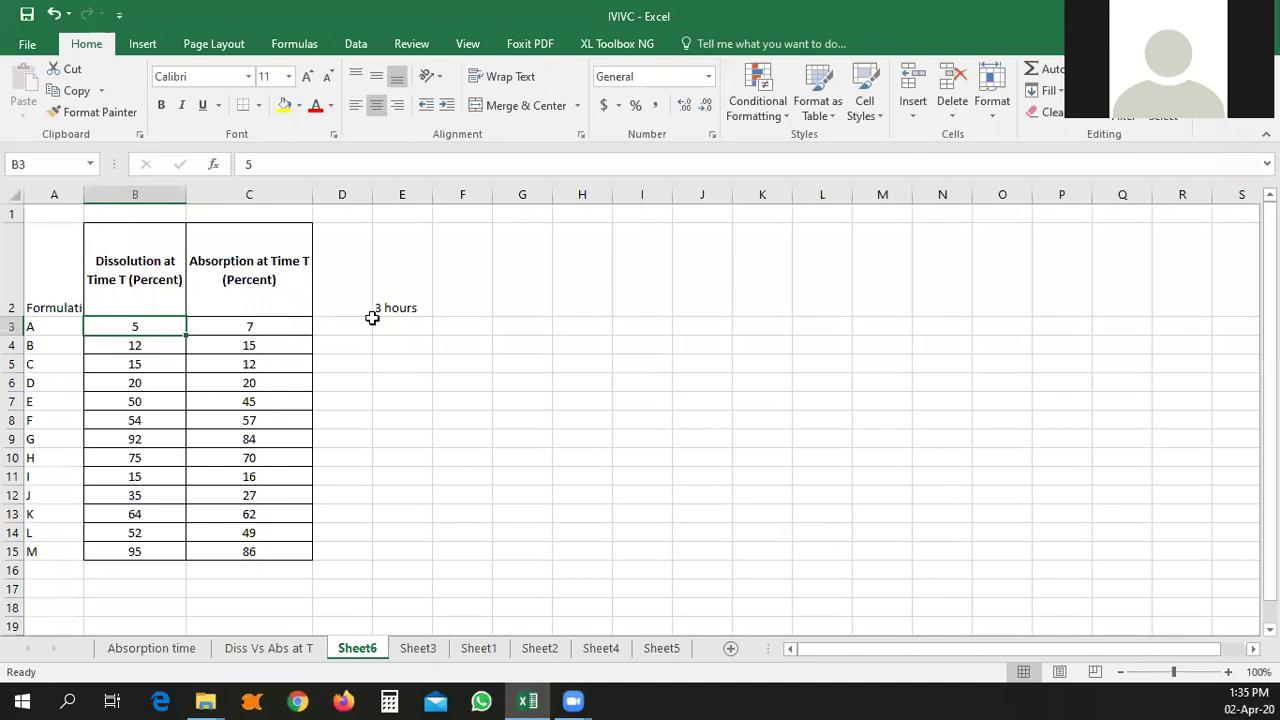
pyautogui.click(240, 326)
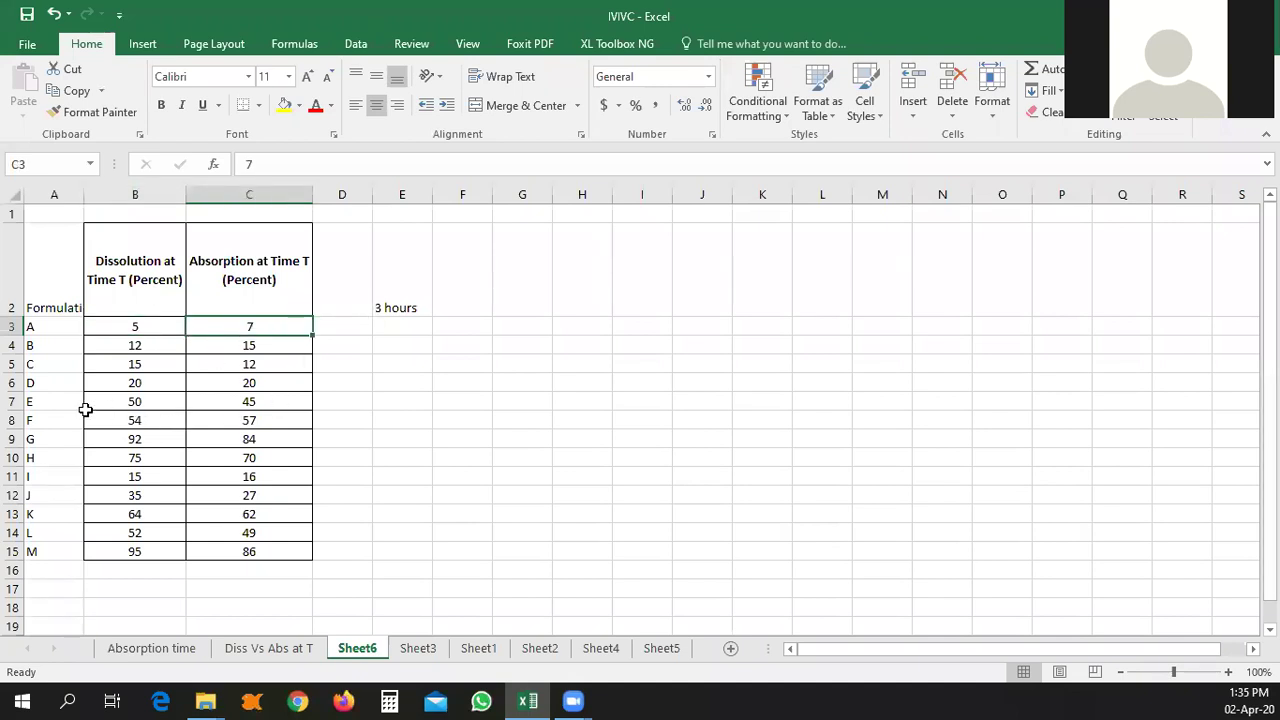
pyautogui.click(134, 400)
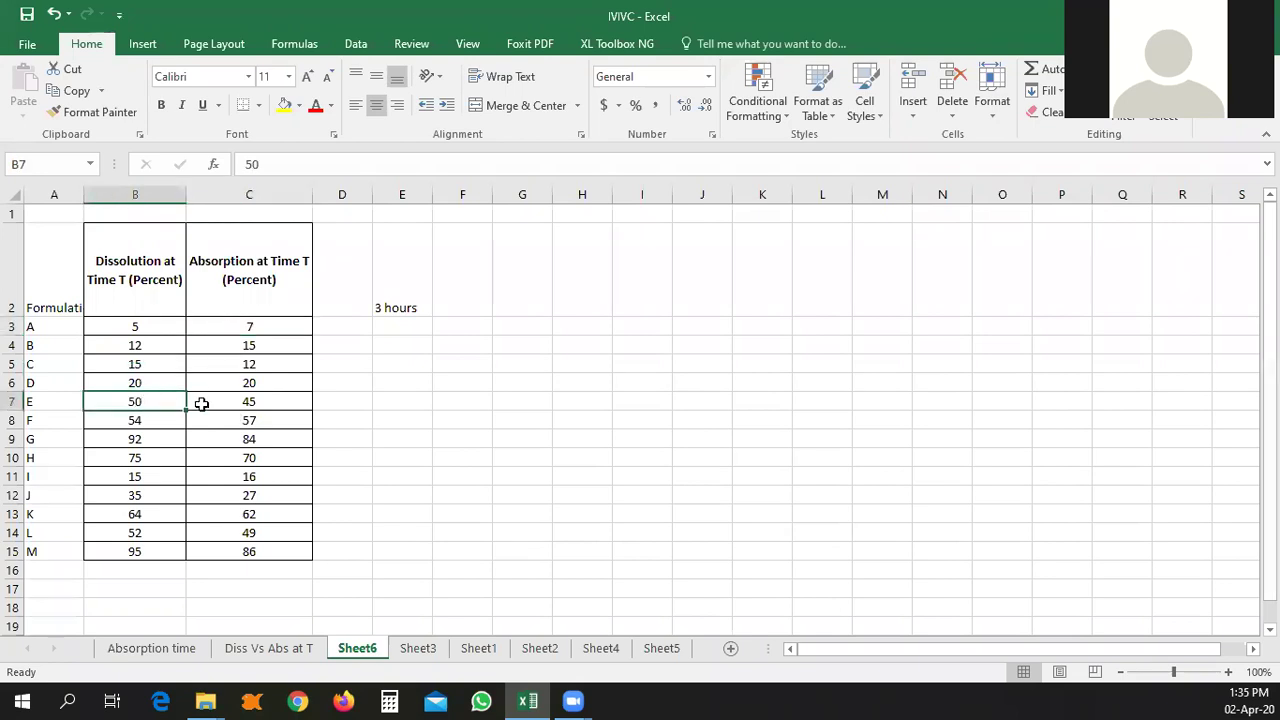
pyautogui.click(252, 403)
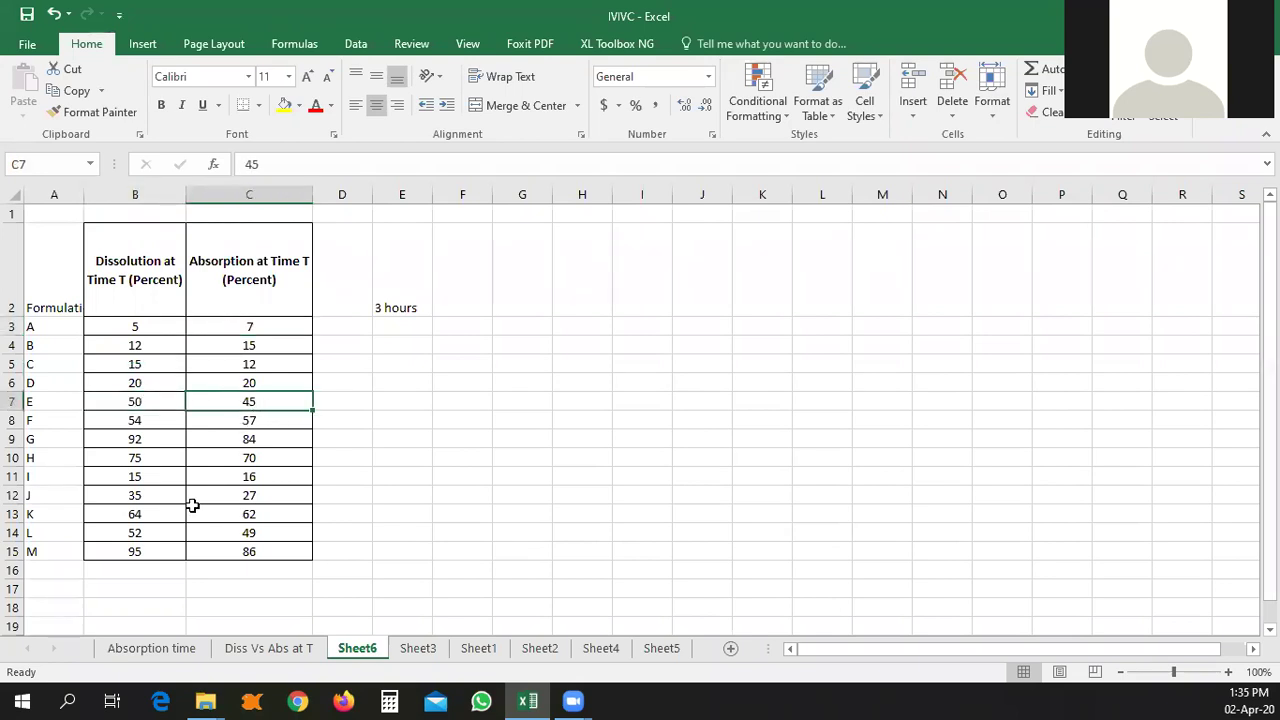
pyautogui.click(119, 476)
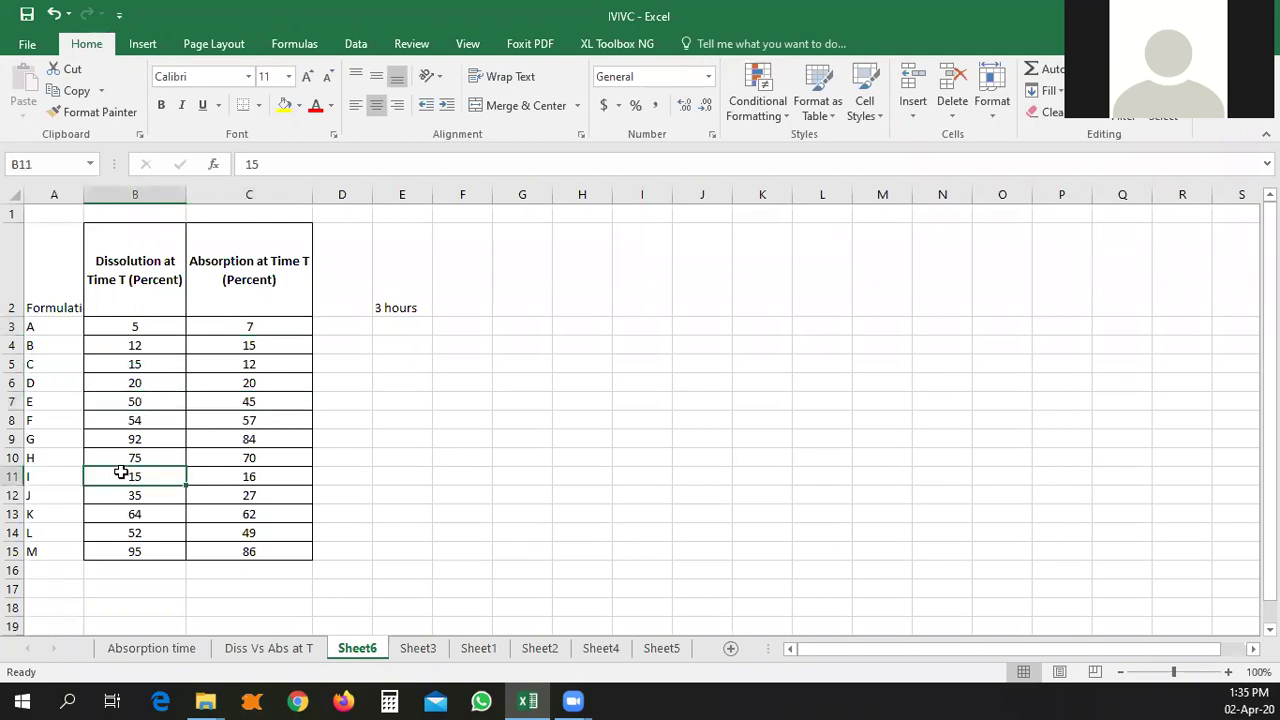
pyautogui.click(257, 481)
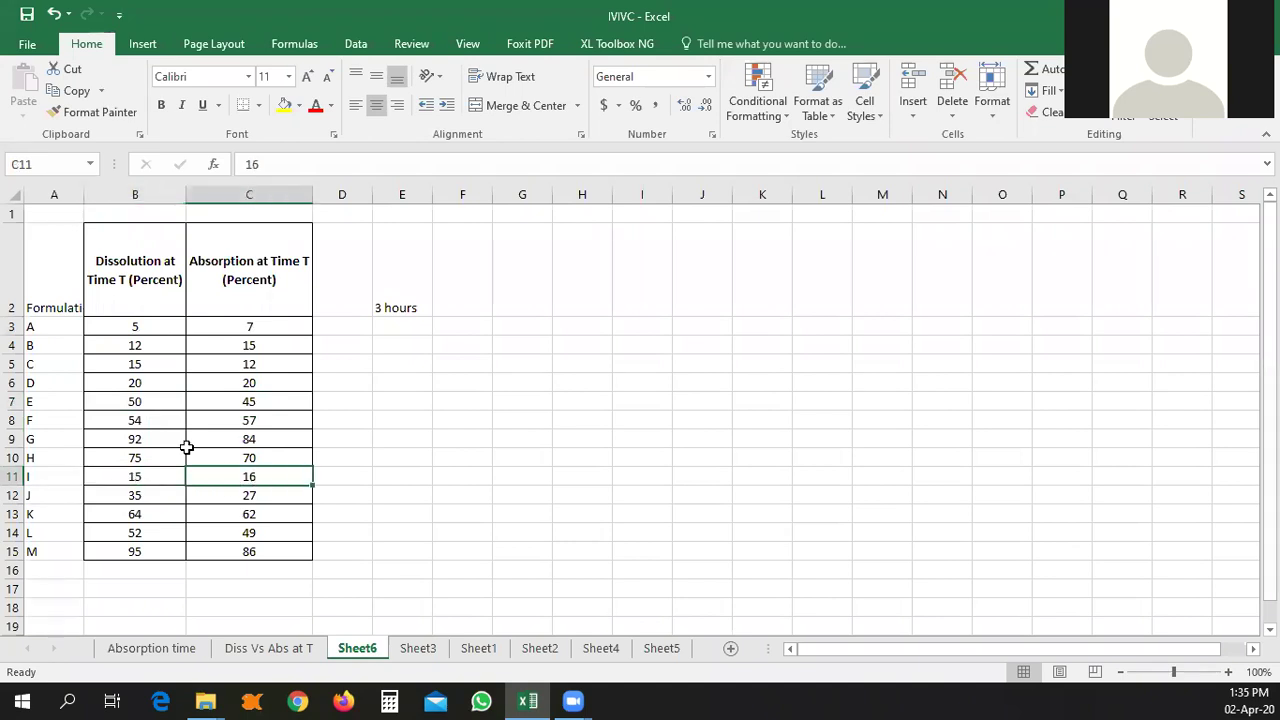
# - Insert a markers-only scatter chart of the dissolution and absorption values in B3:C15
pyautogui.moveTo(103, 329); pyautogui.dragTo(226, 552)
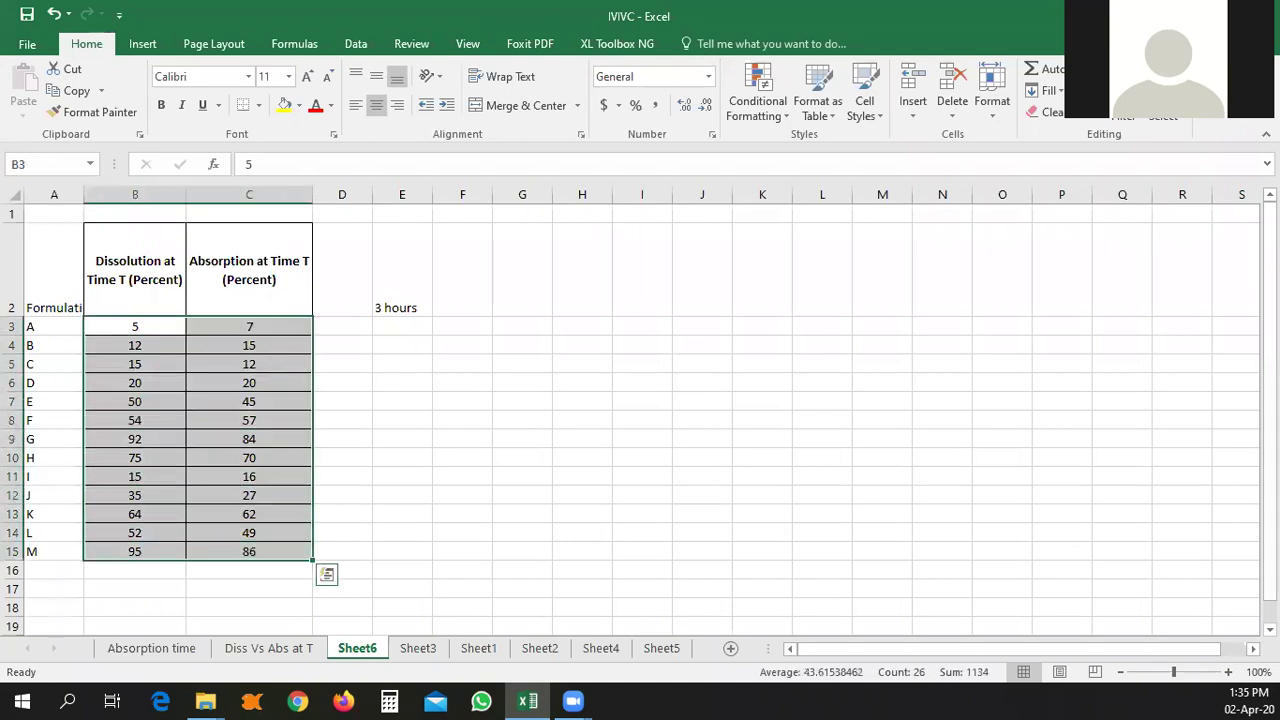
pyautogui.click(142, 43)
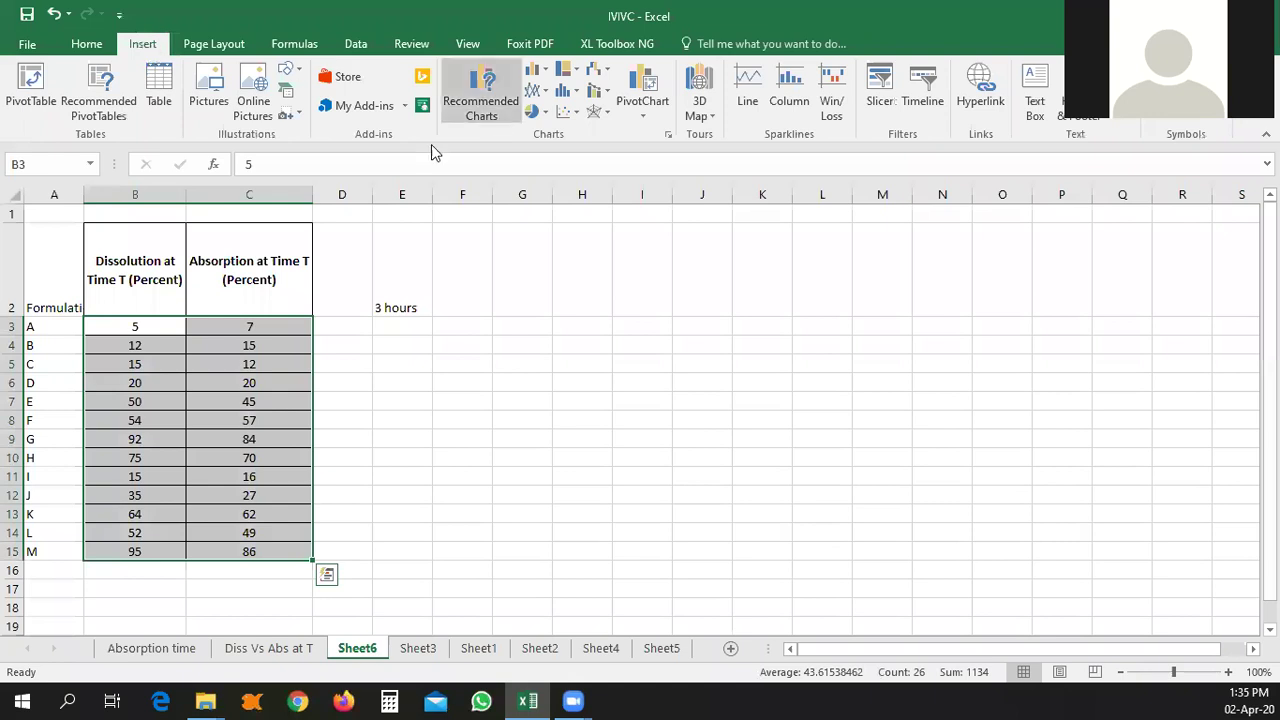
pyautogui.click(566, 112)
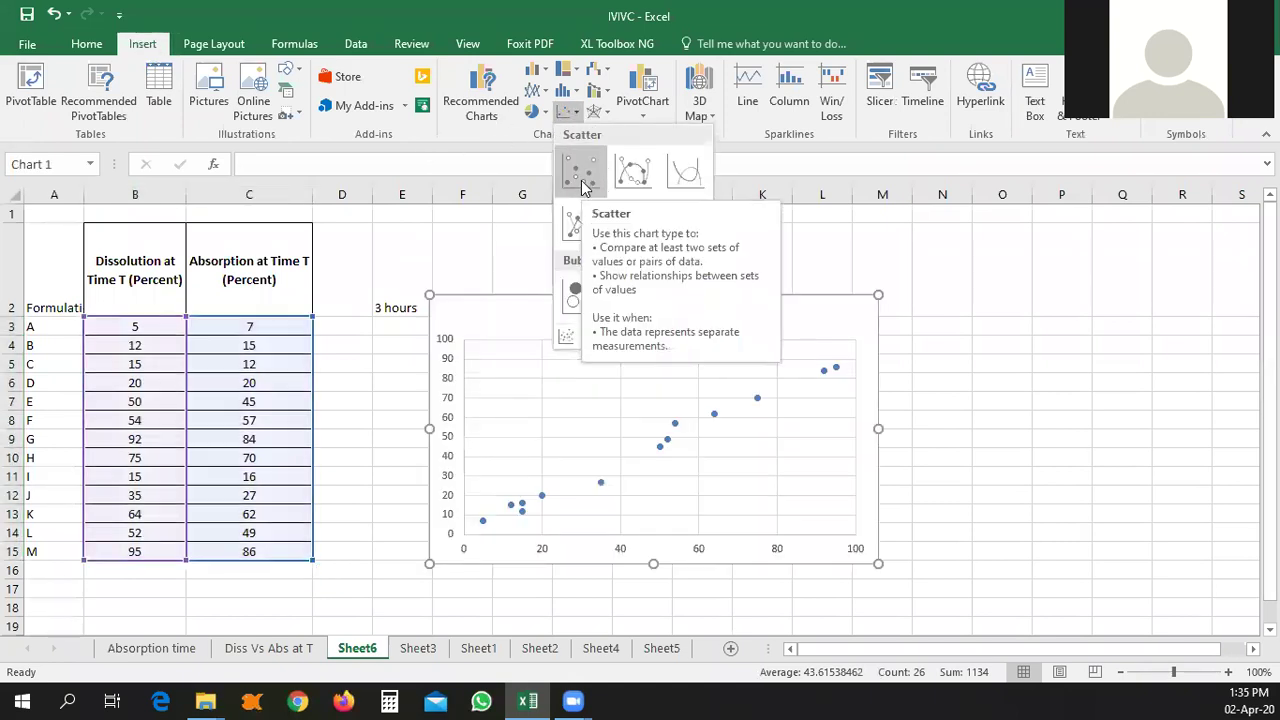
pyautogui.click(580, 171)
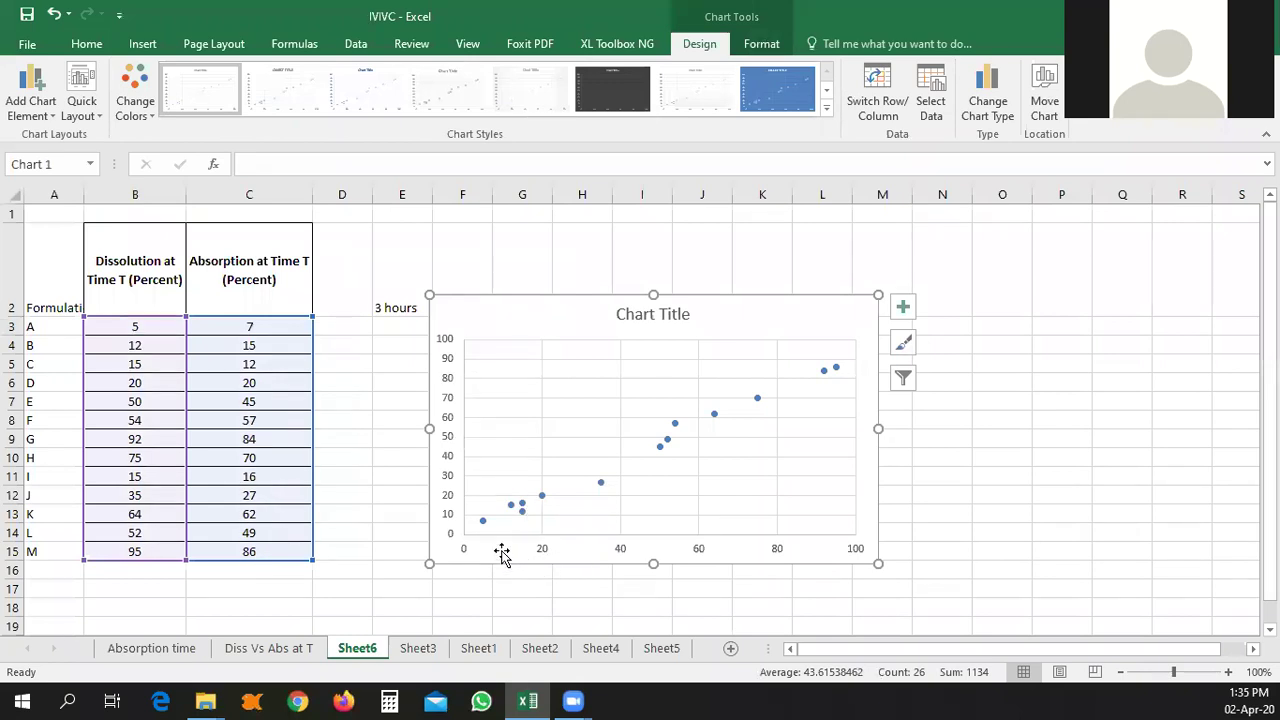
# - Add a horizontal axis title reading Dissolved Percent to the scatter chart
pyautogui.click(760, 46)
pyautogui.click(705, 46)
pyautogui.click(43, 116)
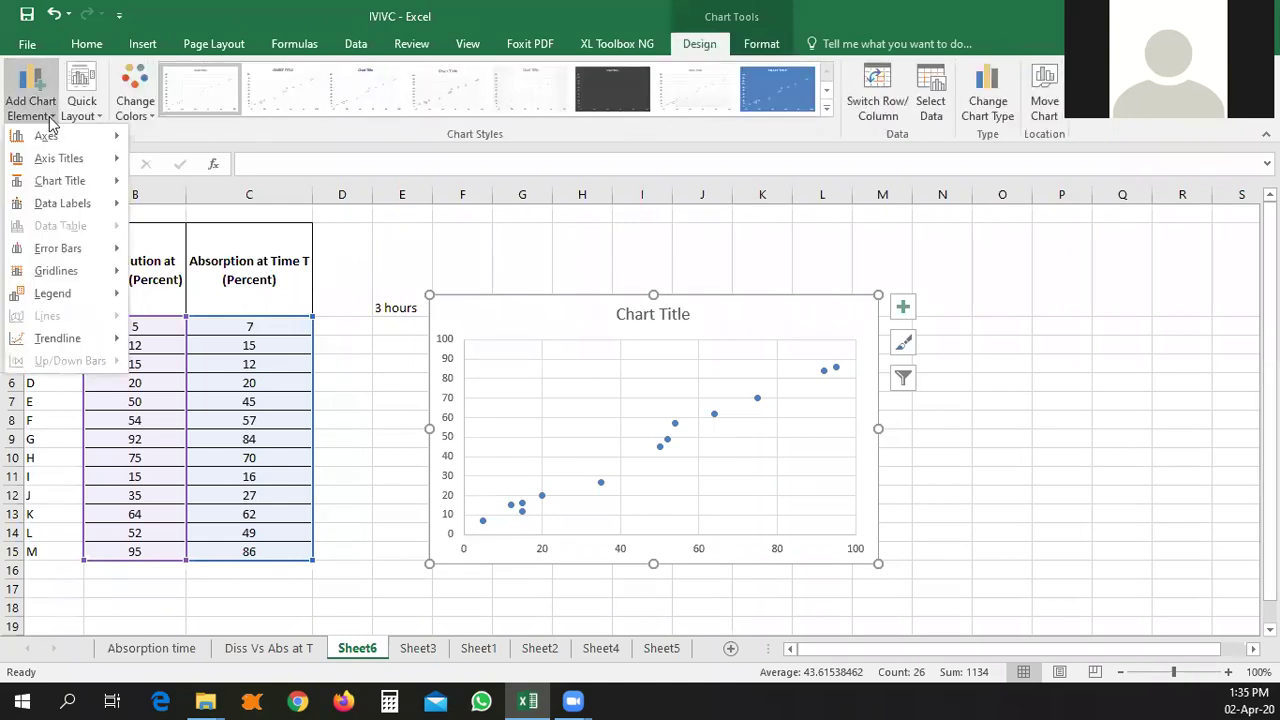
pyautogui.moveTo(58, 162)
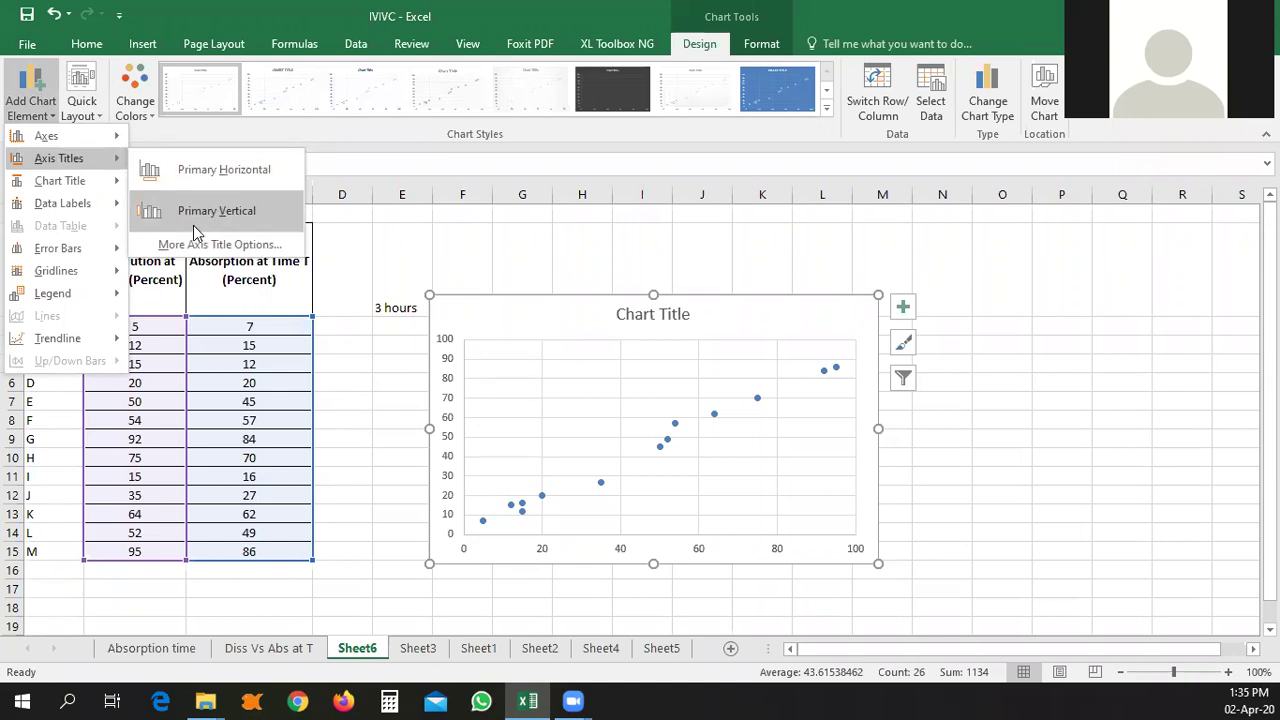
pyautogui.click(195, 213)
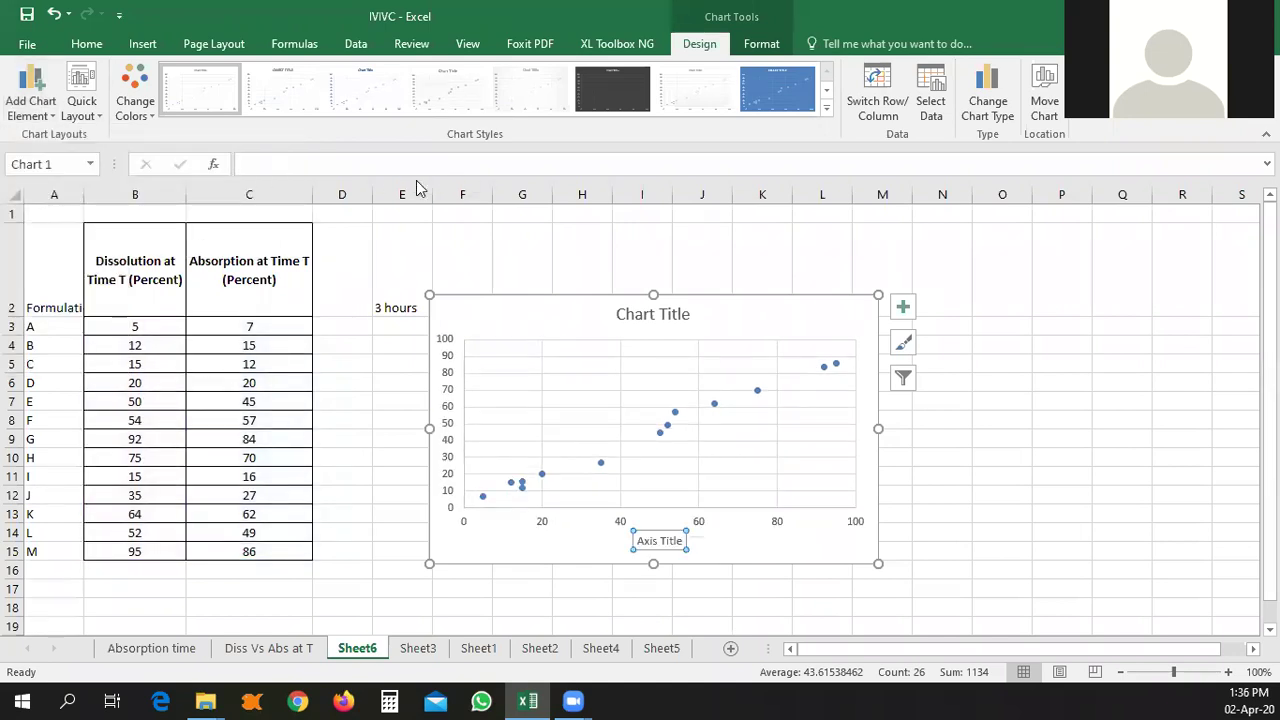
pyautogui.write('Dissolved Percent')
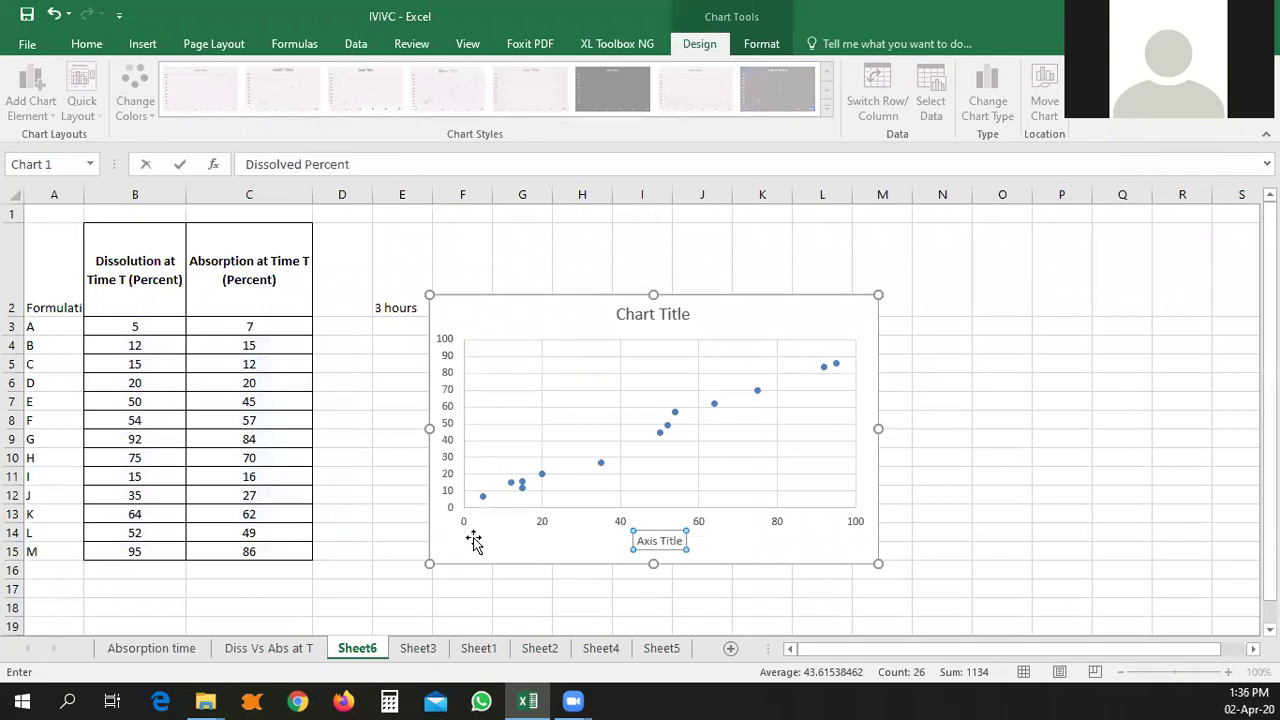
pyautogui.click(474, 541)
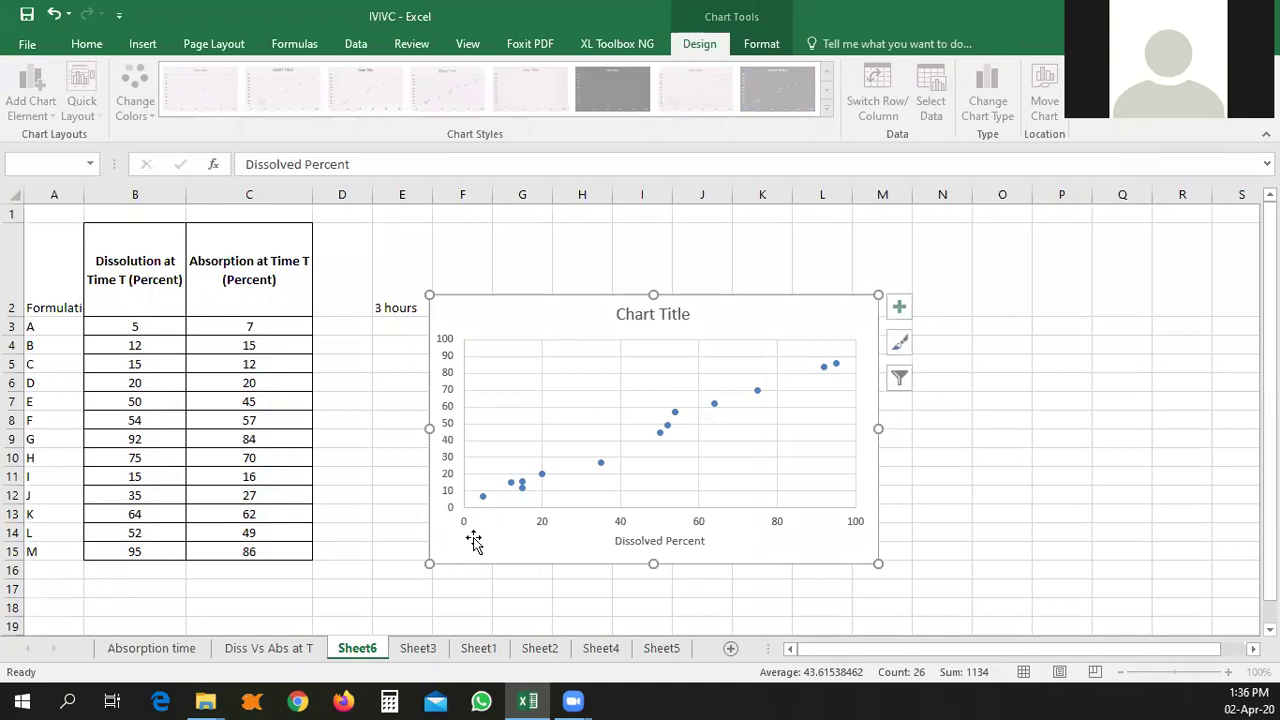
# - Add a vertical axis title reading Absorbed Percent to the scatter chart
pyautogui.click(42, 104)
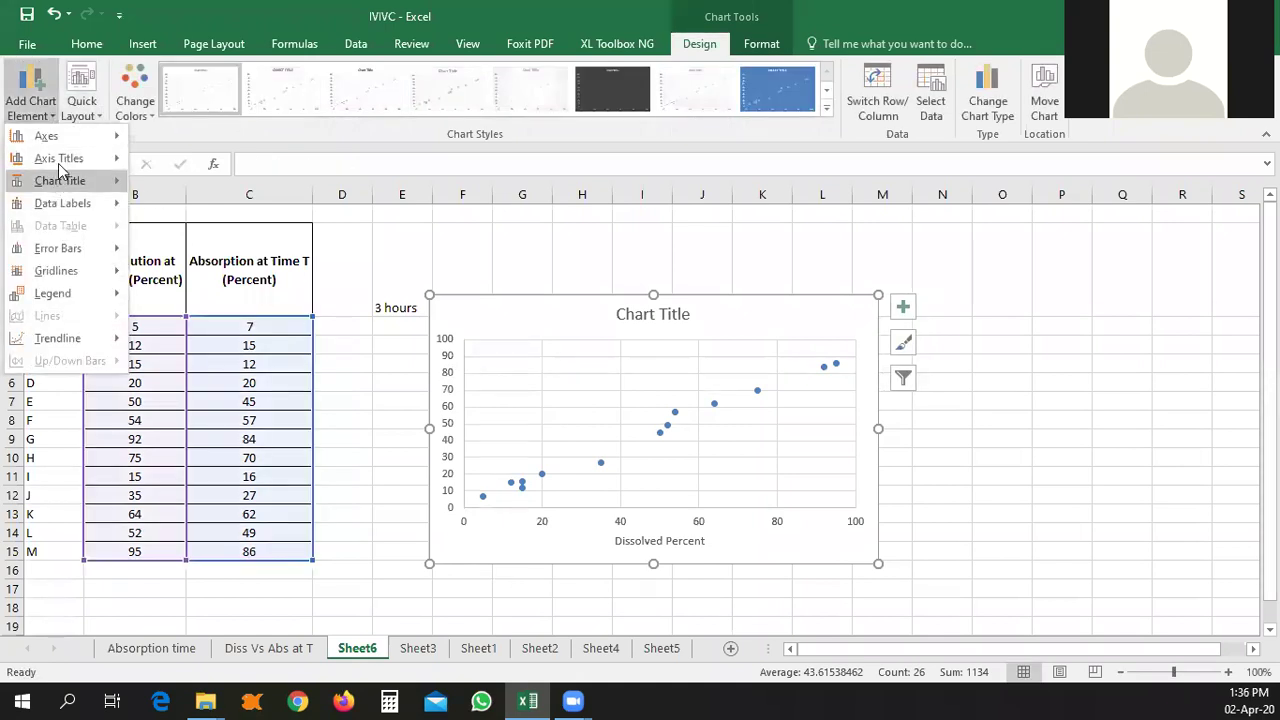
pyautogui.moveTo(55, 158)
pyautogui.click(212, 212)
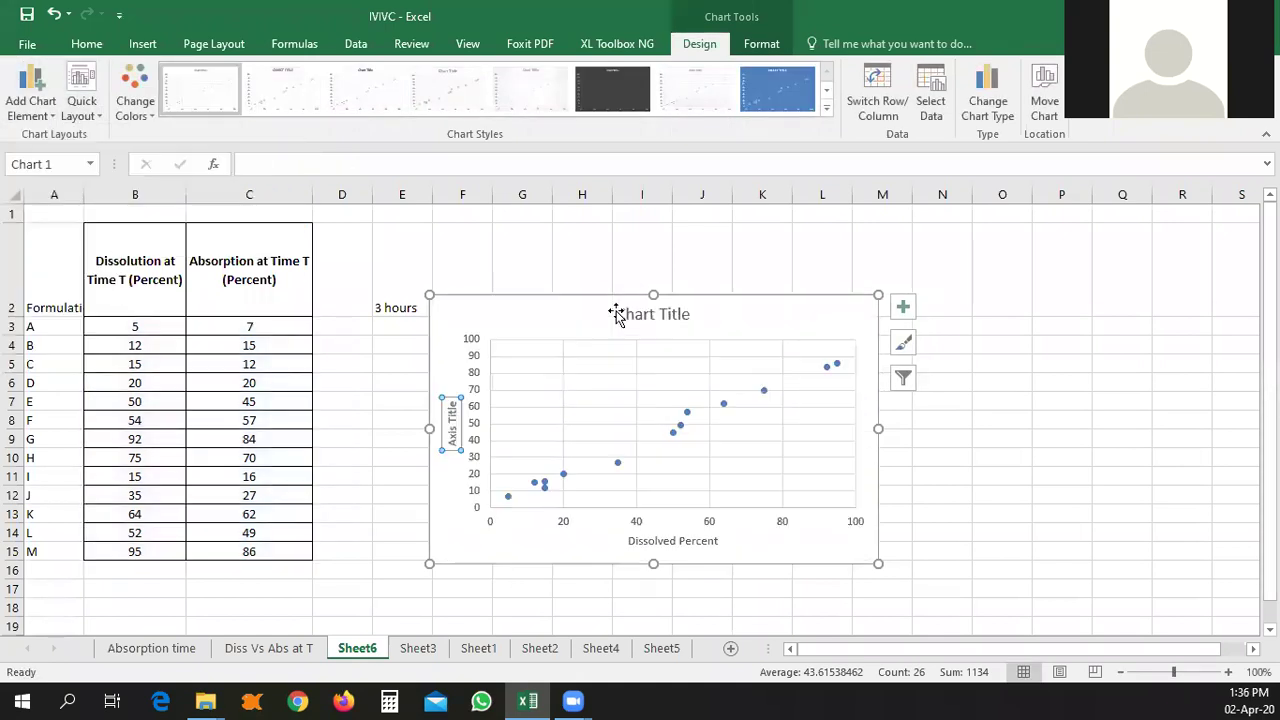
pyautogui.write('Absorbed Percent')
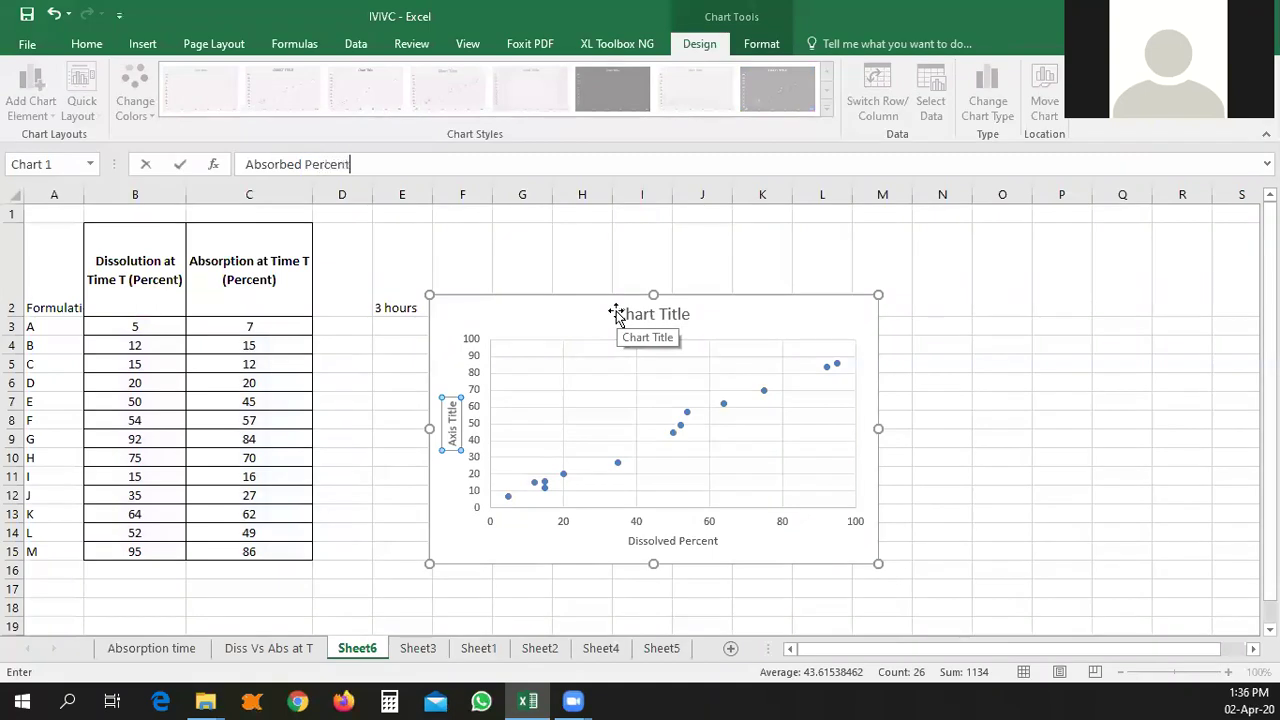
pyautogui.press('Return')
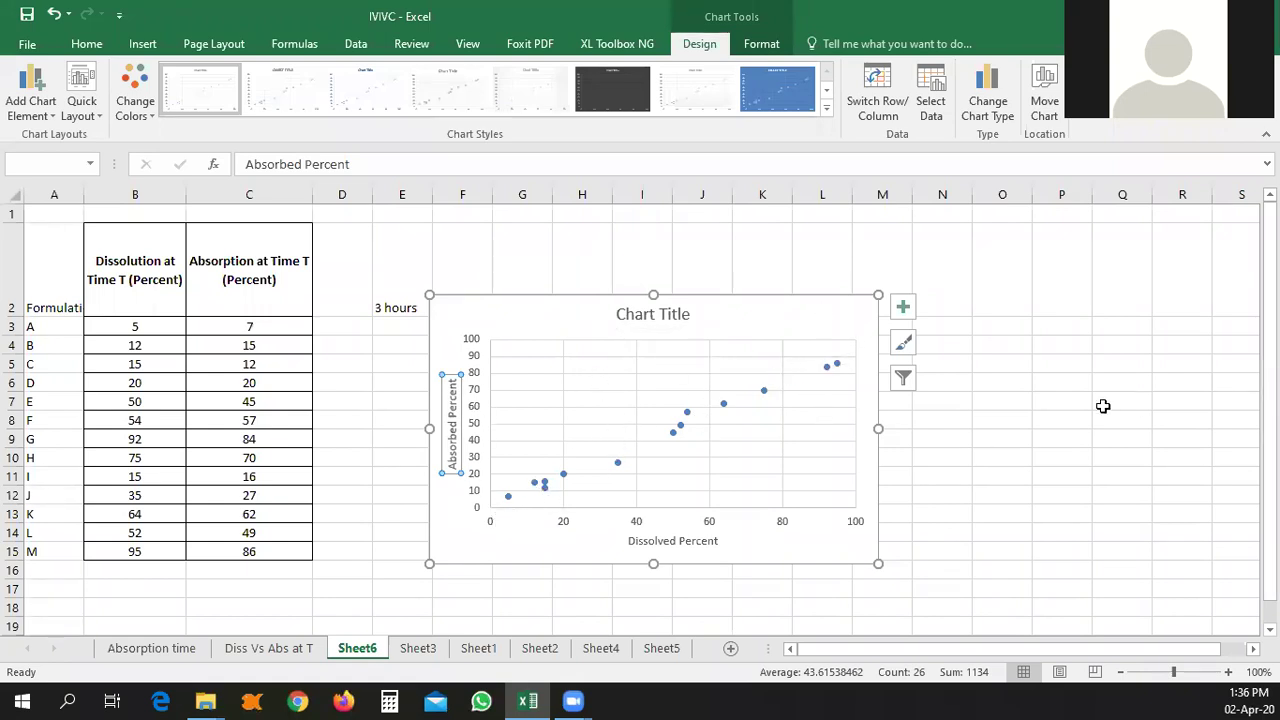
# - Enter reference line data with 0 in O5 and P5 and 100 in O6 and P6
pyautogui.click(1005, 366)
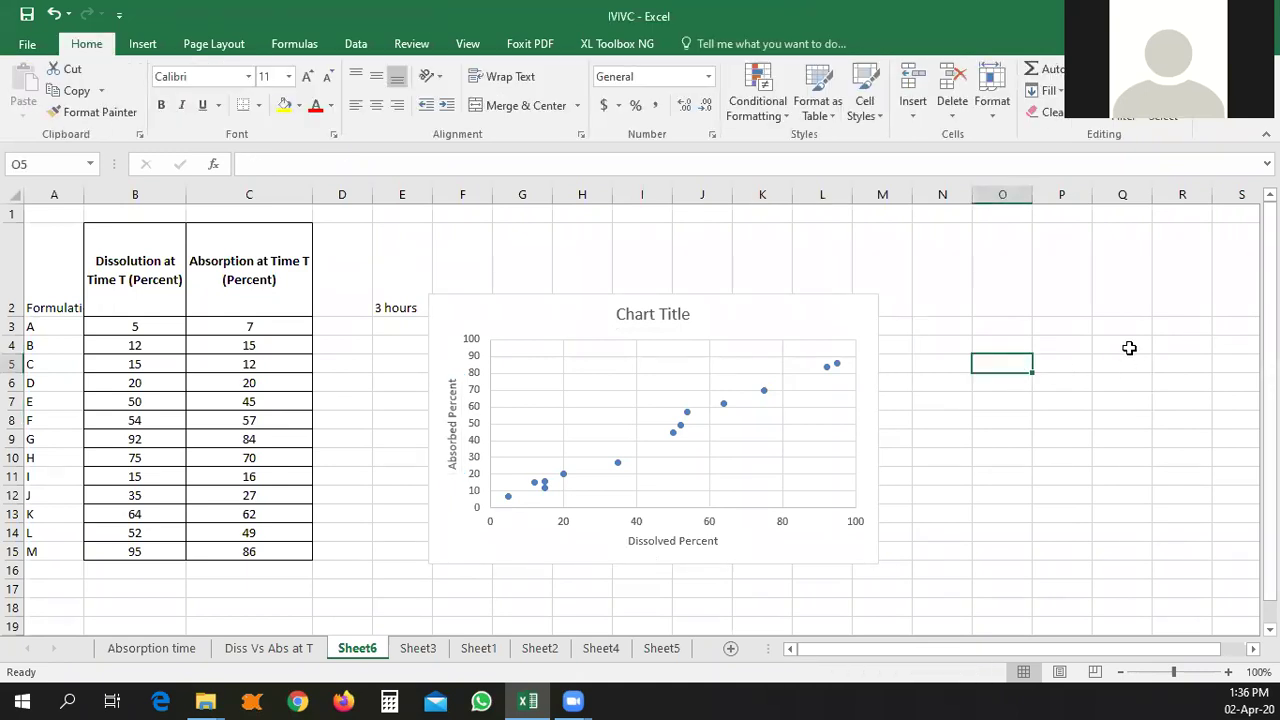
pyautogui.write('0')
pyautogui.press('Return')
pyautogui.write('100')
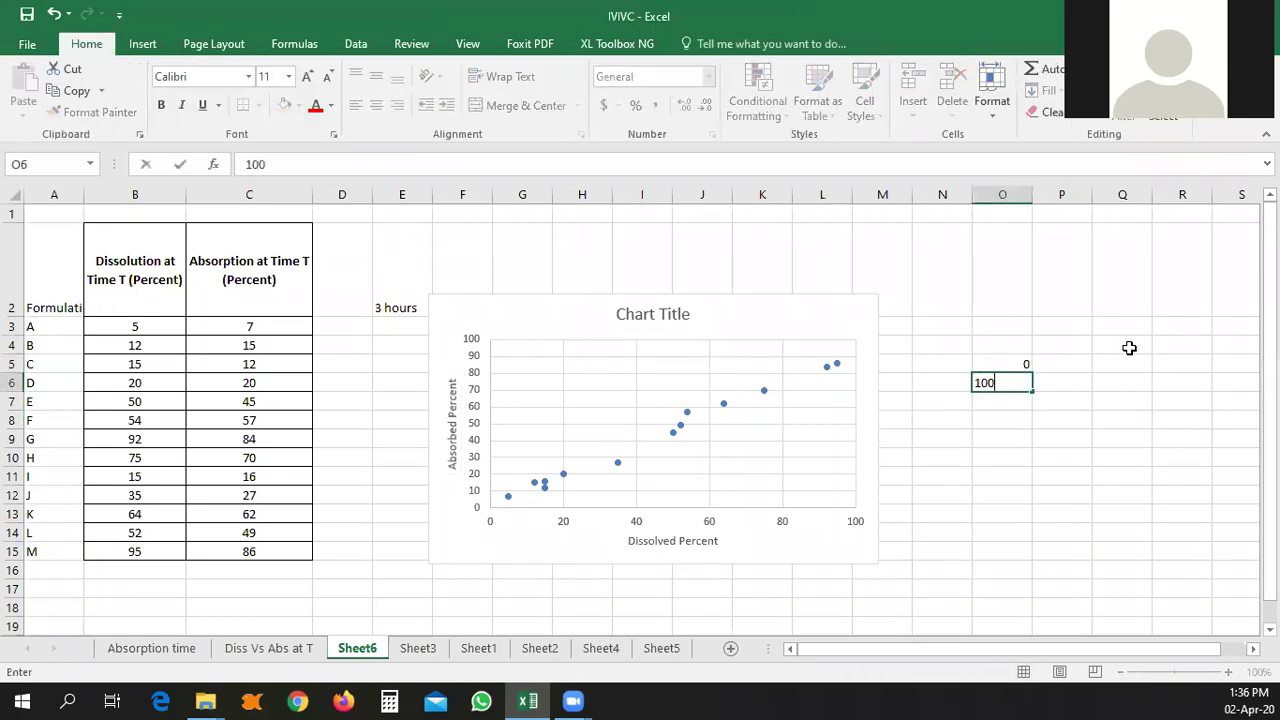
pyautogui.press('Tab')
pyautogui.press('Up')
pyautogui.write('0')
pyautogui.press('Return')
pyautogui.write('100')
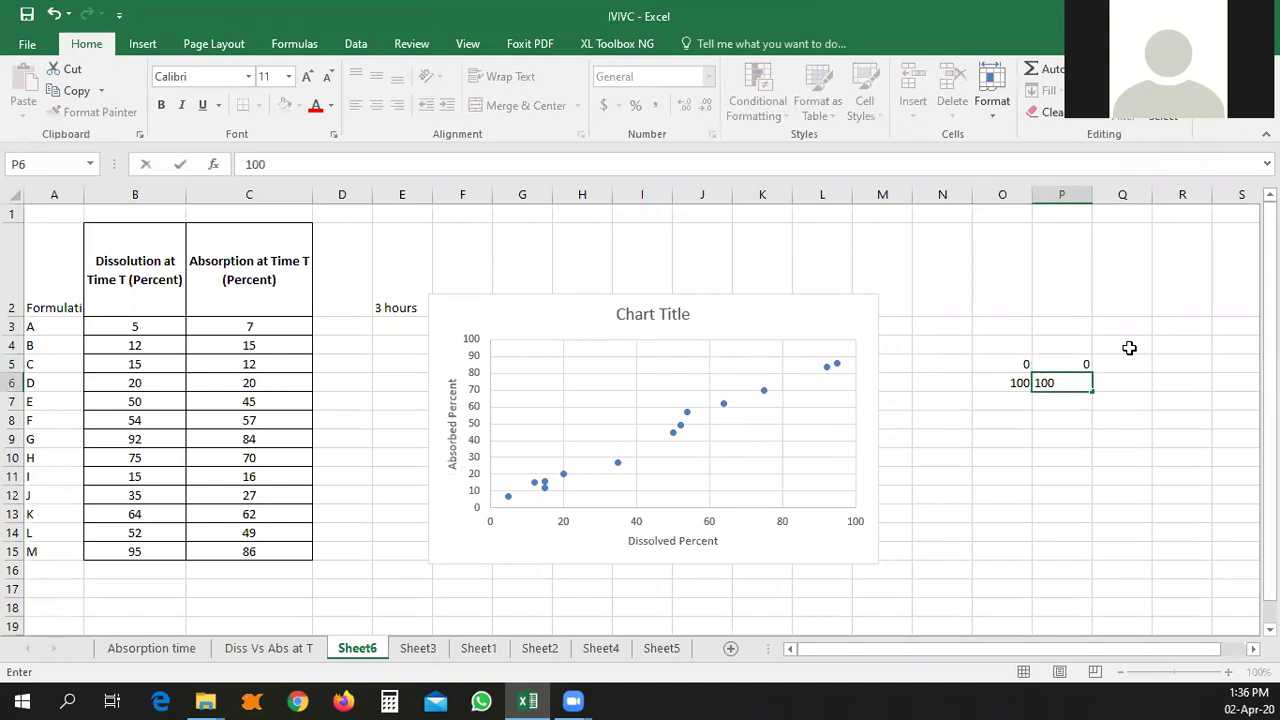
pyautogui.press('Tab')
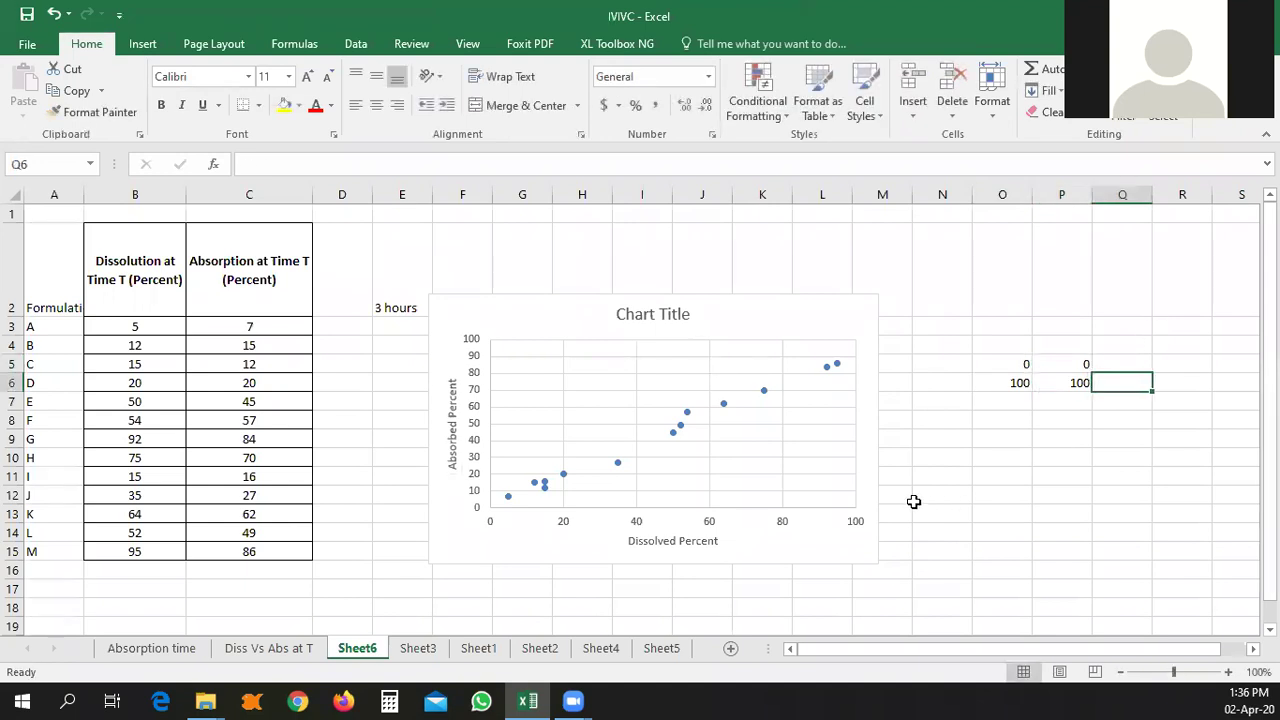
# - Remove the vertical and horizontal gridlines from the scatter chart
pyautogui.click(782, 439)
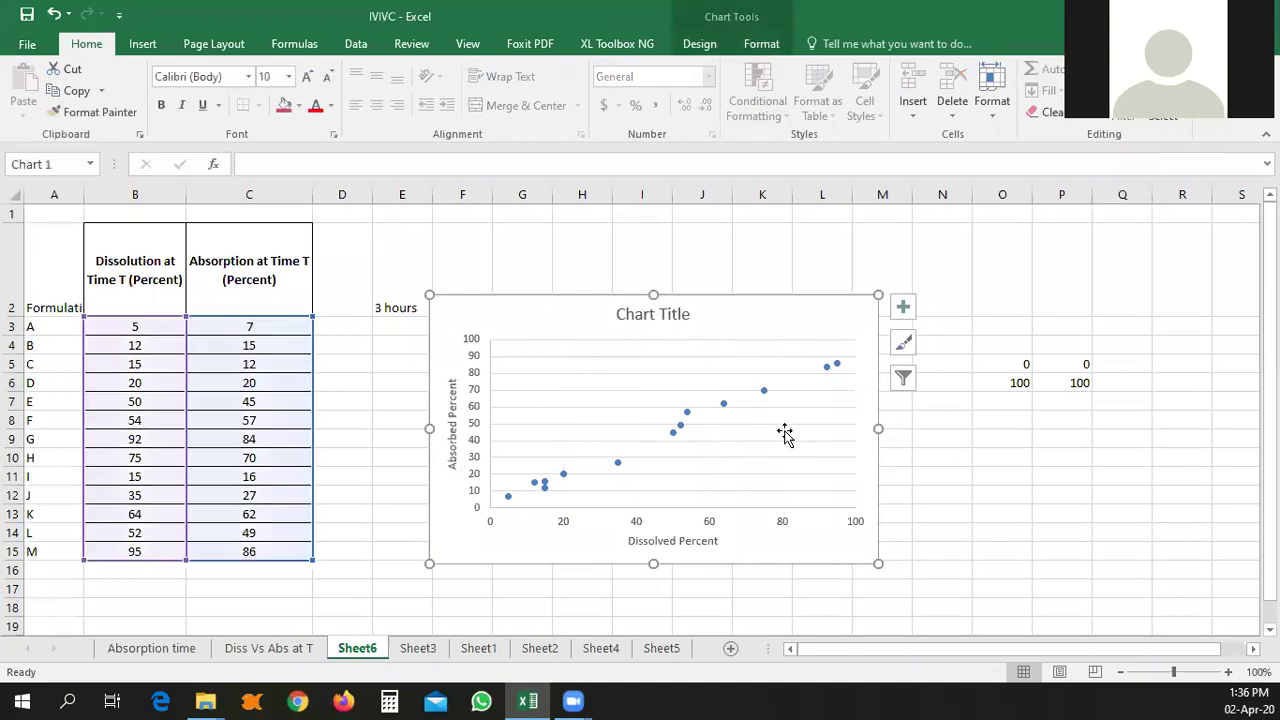
pyautogui.click(802, 424)
pyautogui.click(774, 450)
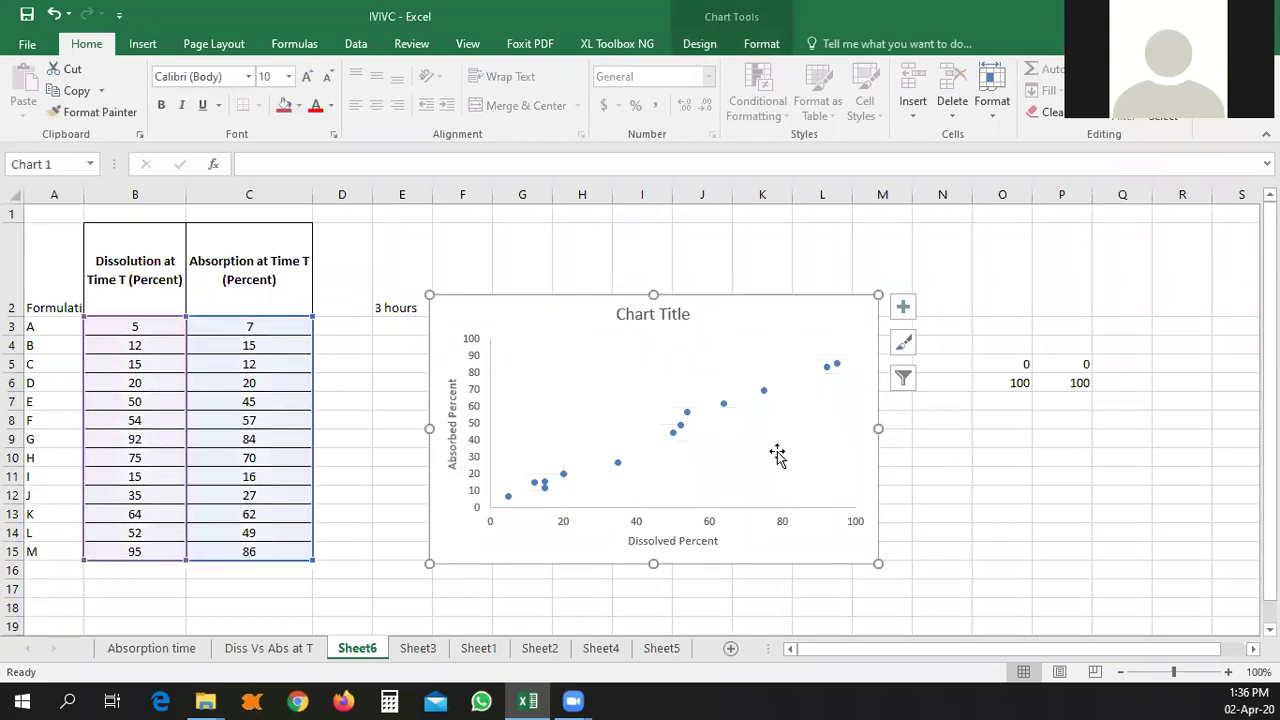
# - Add a second data series to the scatter chart with X values from O5:O6 and Y values from P5:P6
pyautogui.rightClick(770, 450)
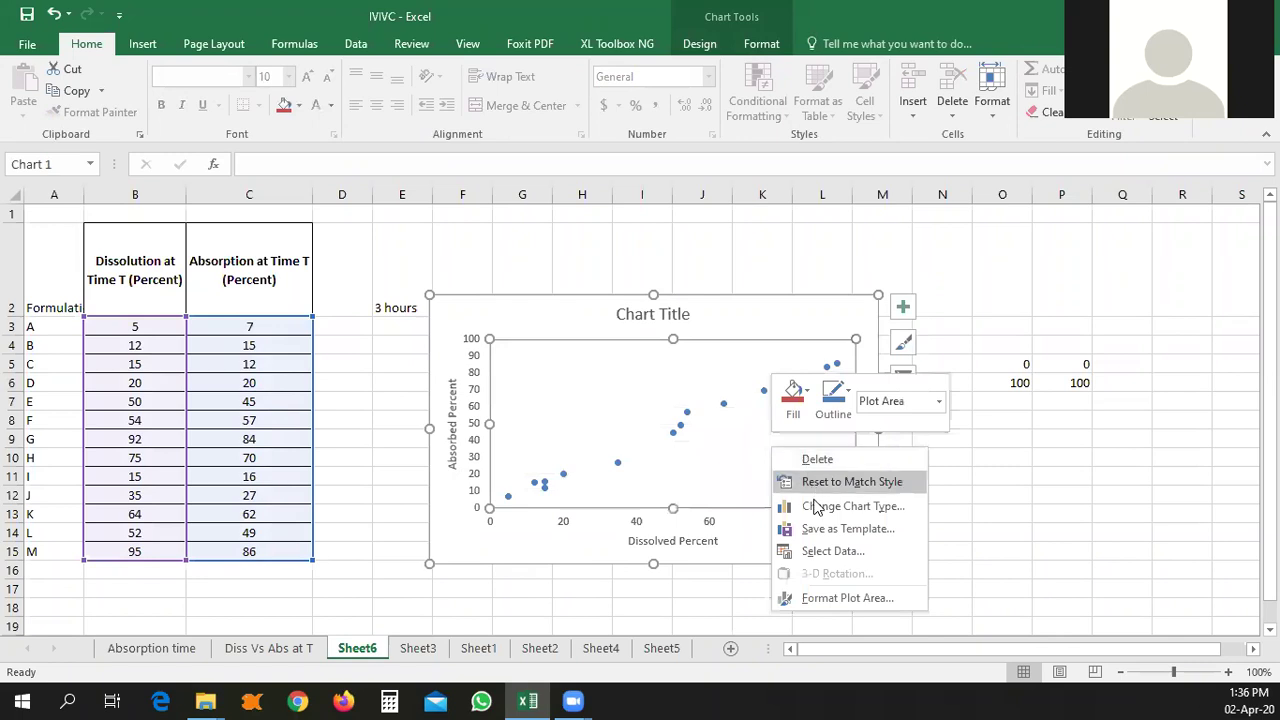
pyautogui.click(823, 558)
pyautogui.click(737, 403)
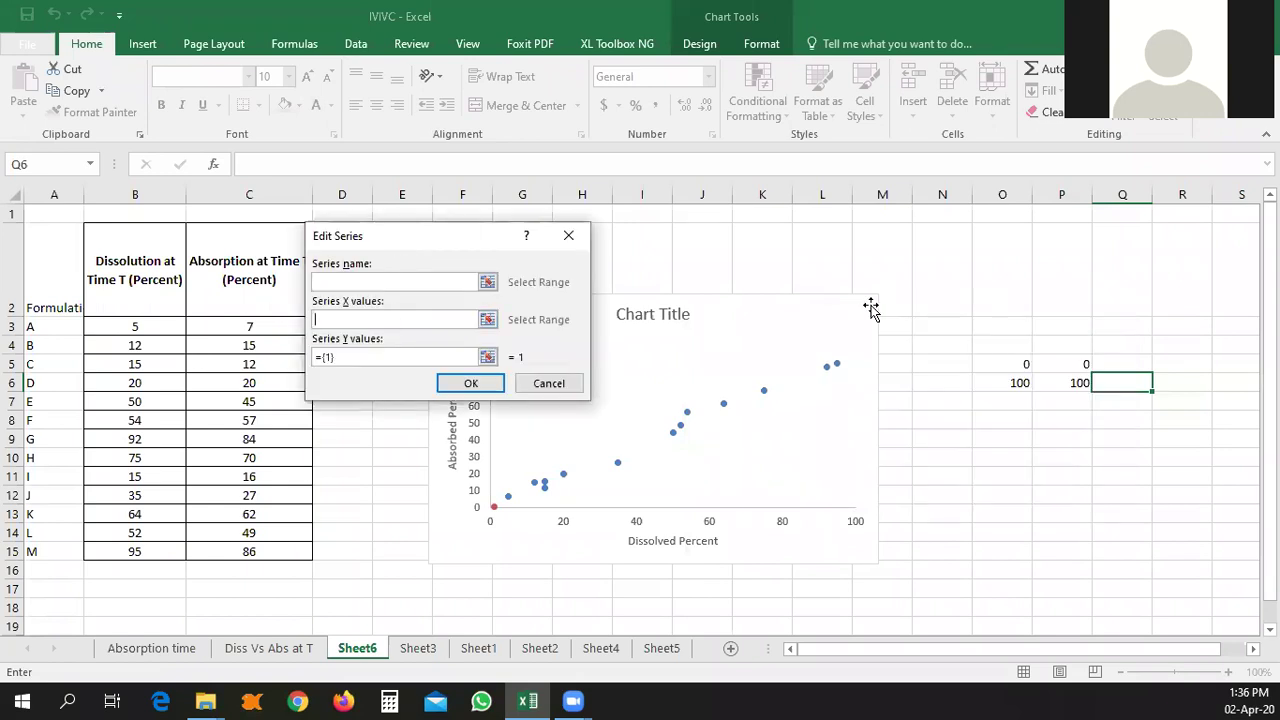
pyautogui.moveTo(1000, 364); pyautogui.dragTo(1002, 378)
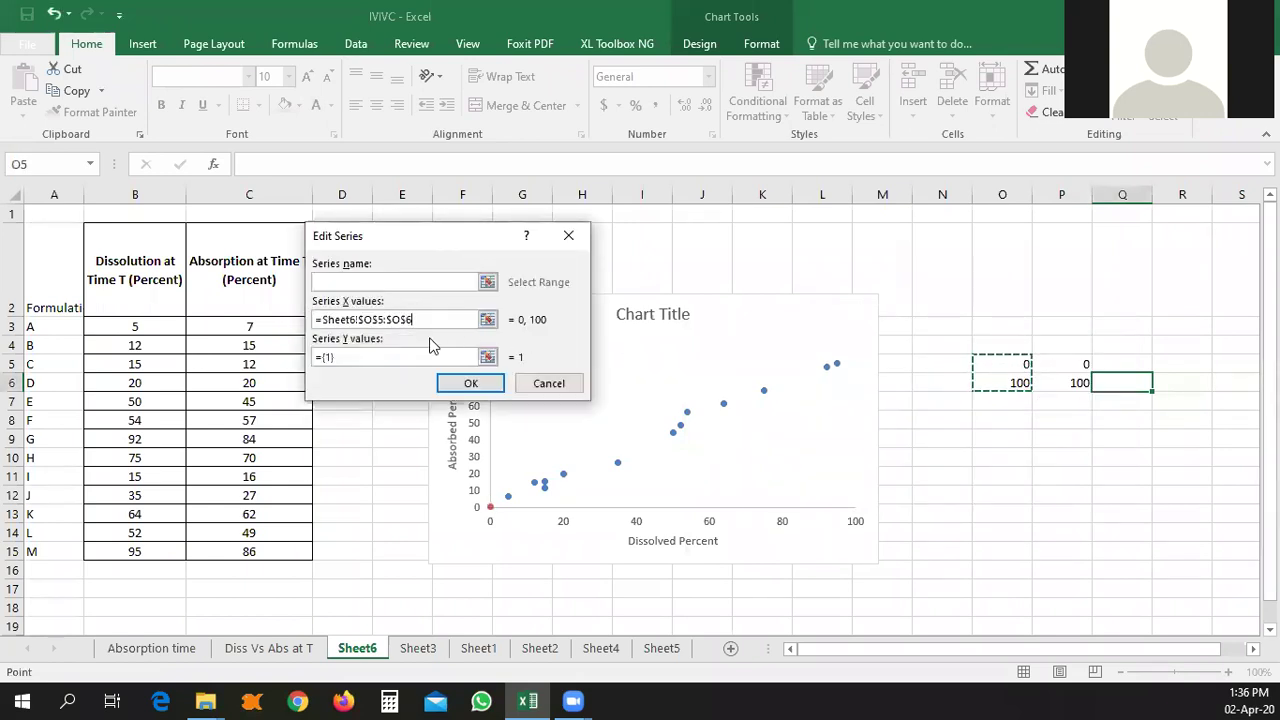
pyautogui.click(395, 357)
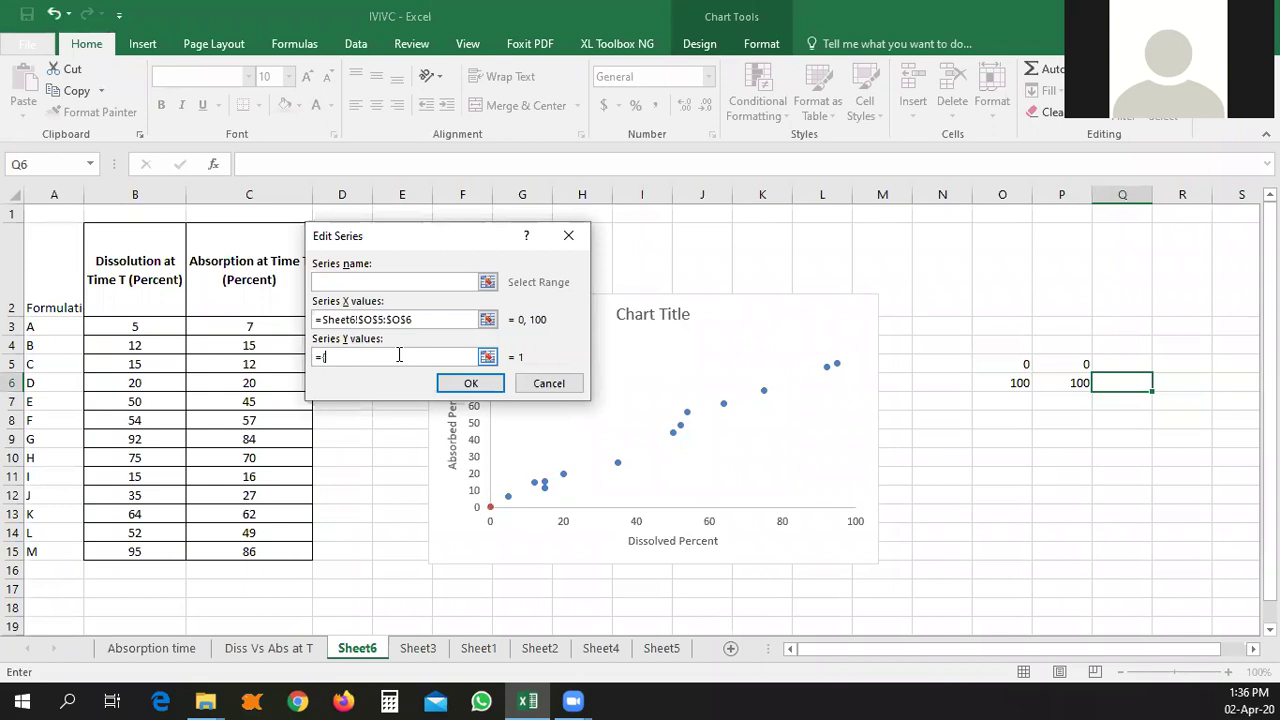
pyautogui.moveTo(1062, 364); pyautogui.dragTo(1068, 382)
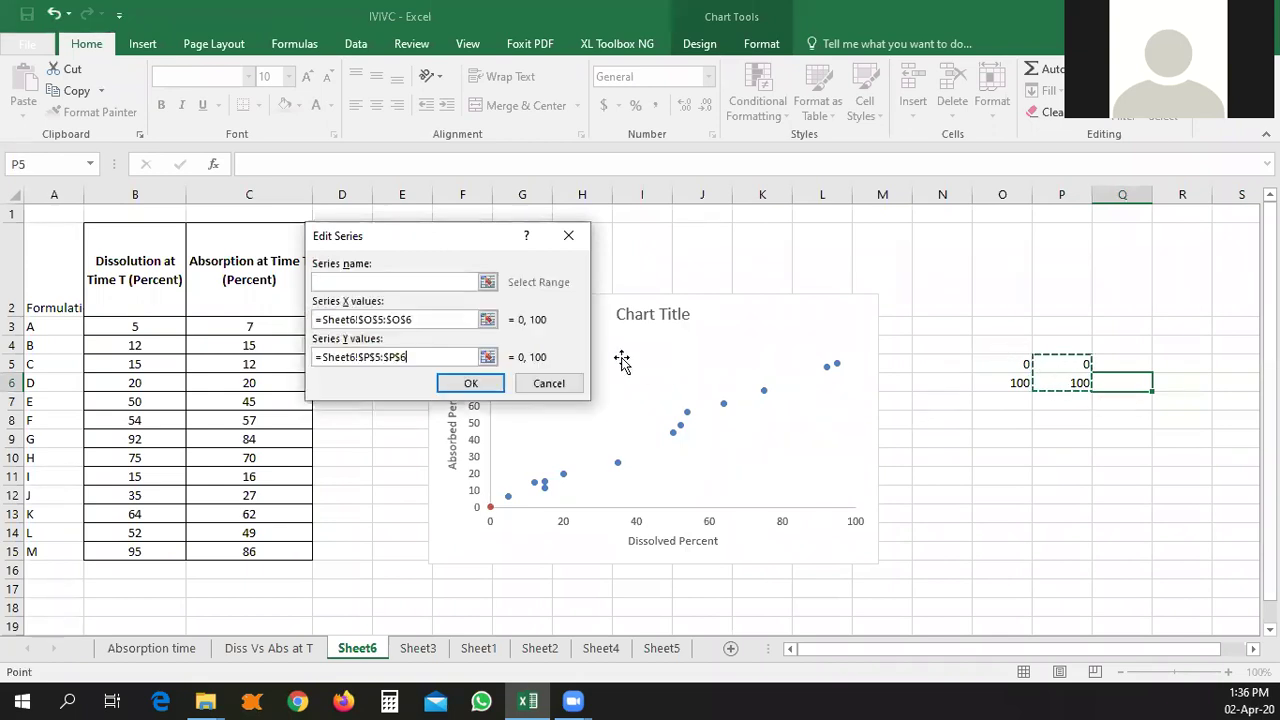
pyautogui.click(470, 383)
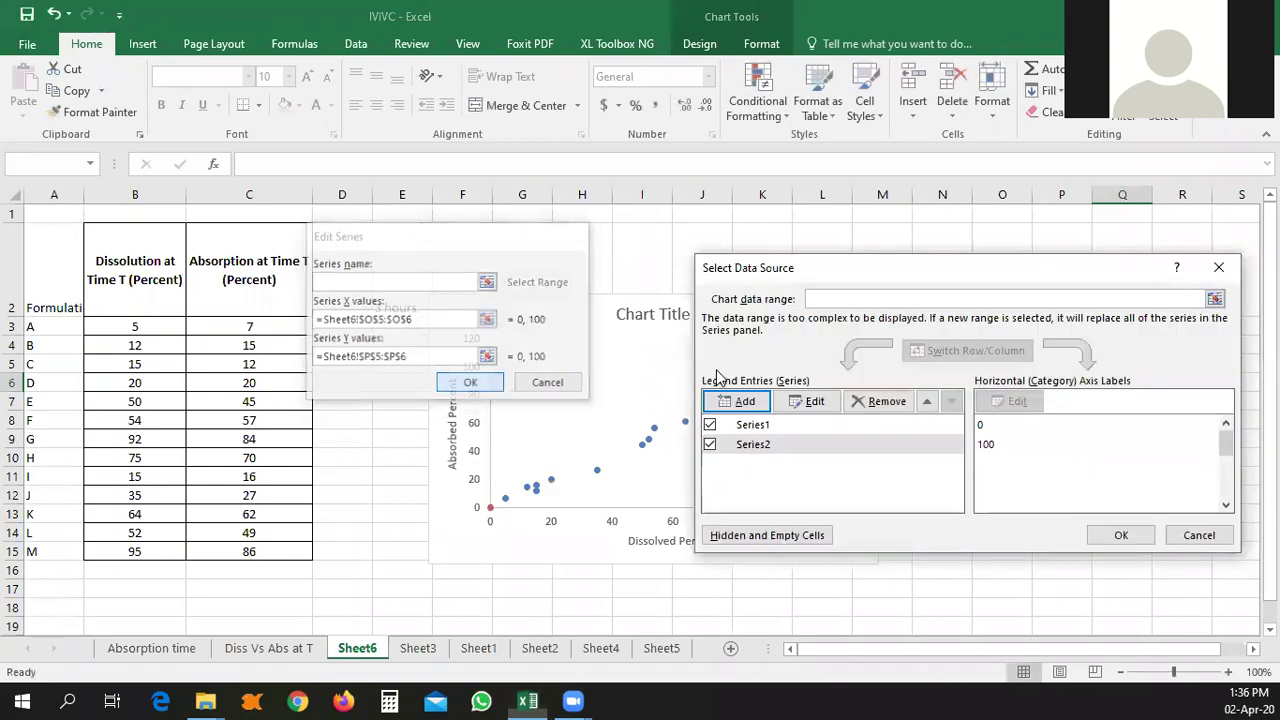
pyautogui.click(1119, 536)
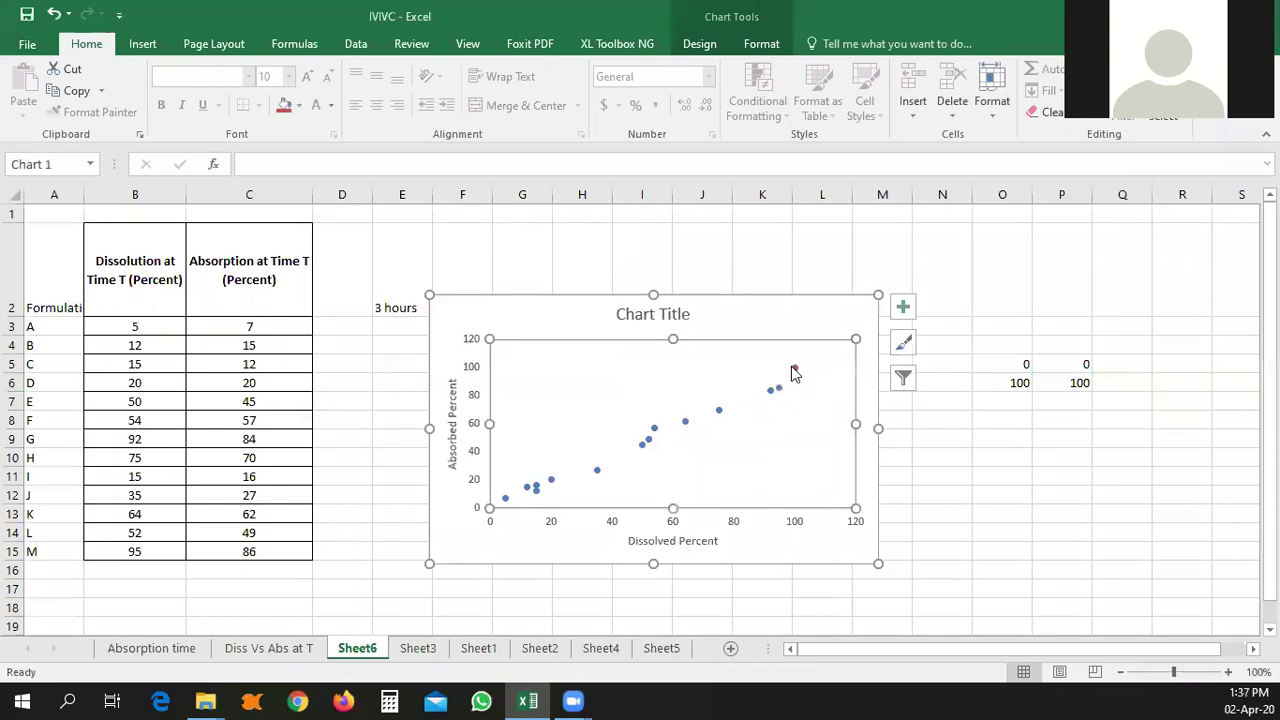
# - Add a linear trendline to the 0–100 reference series in the scatter chart
pyautogui.click(794, 367)
pyautogui.rightClick(794, 367)
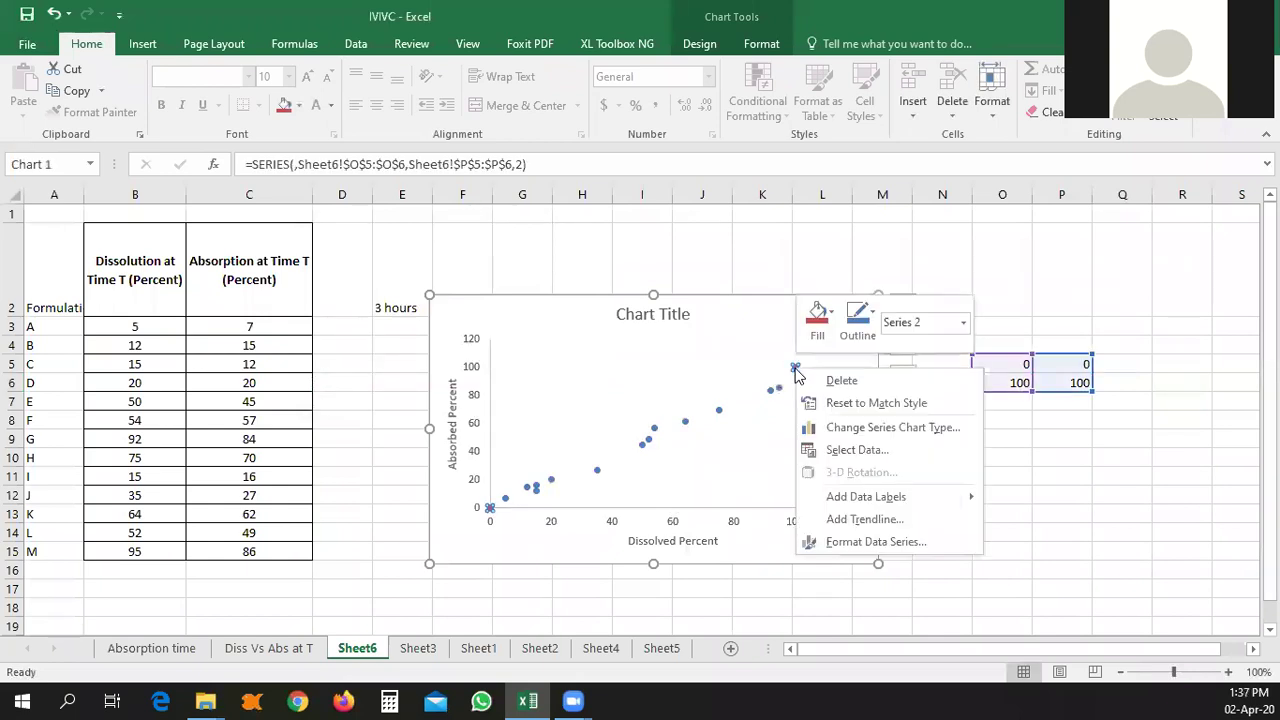
pyautogui.click(852, 520)
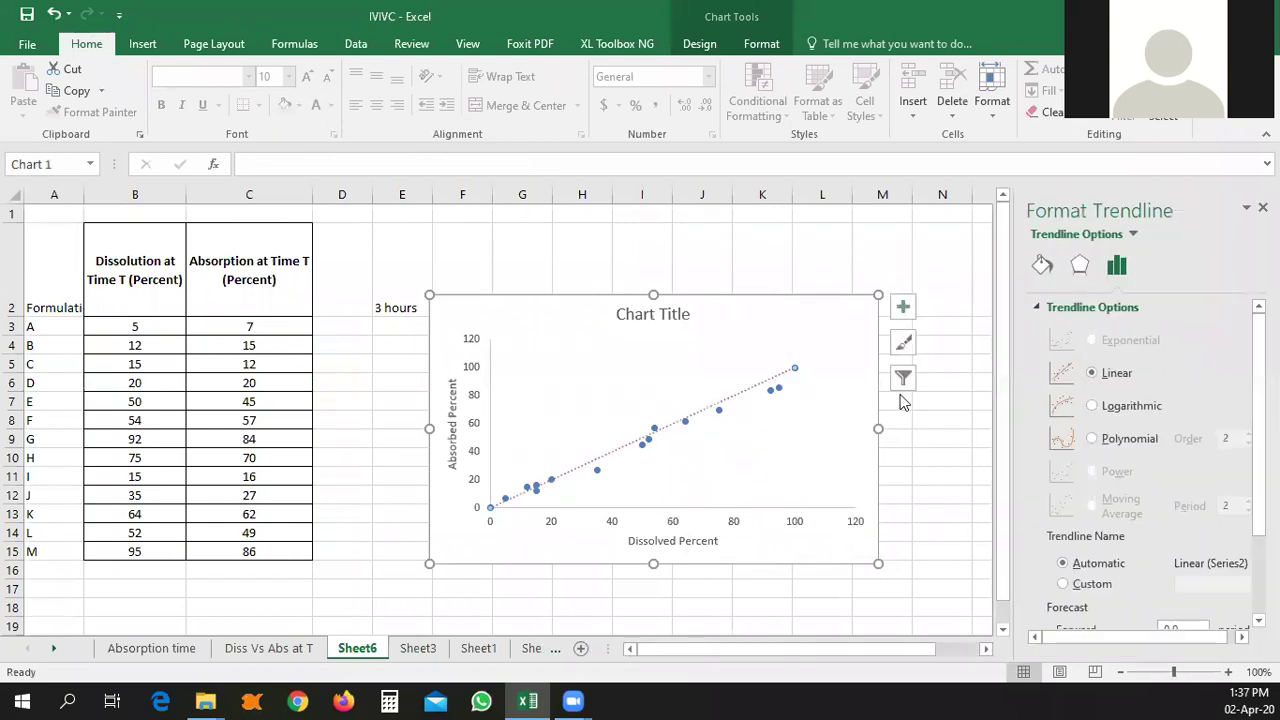
# - Format the reference trendline as a solid black line with the continuous dash type
pyautogui.click(1042, 264)
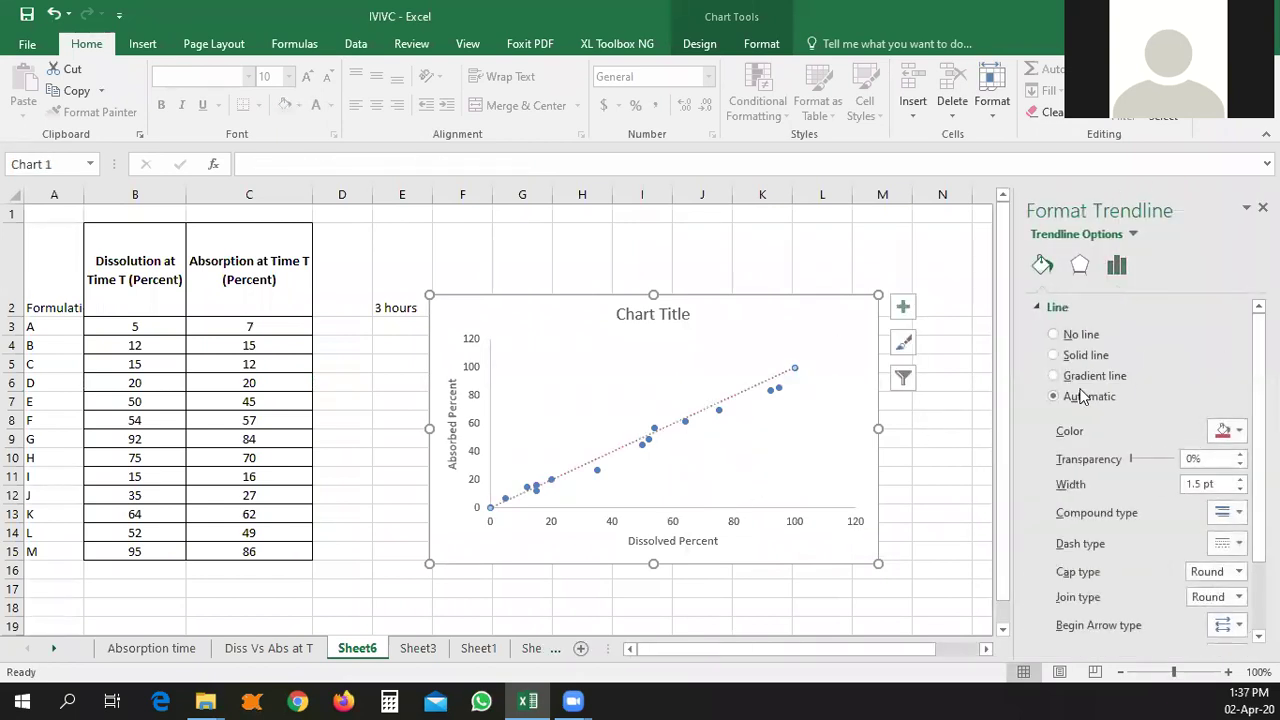
pyautogui.click(1060, 356)
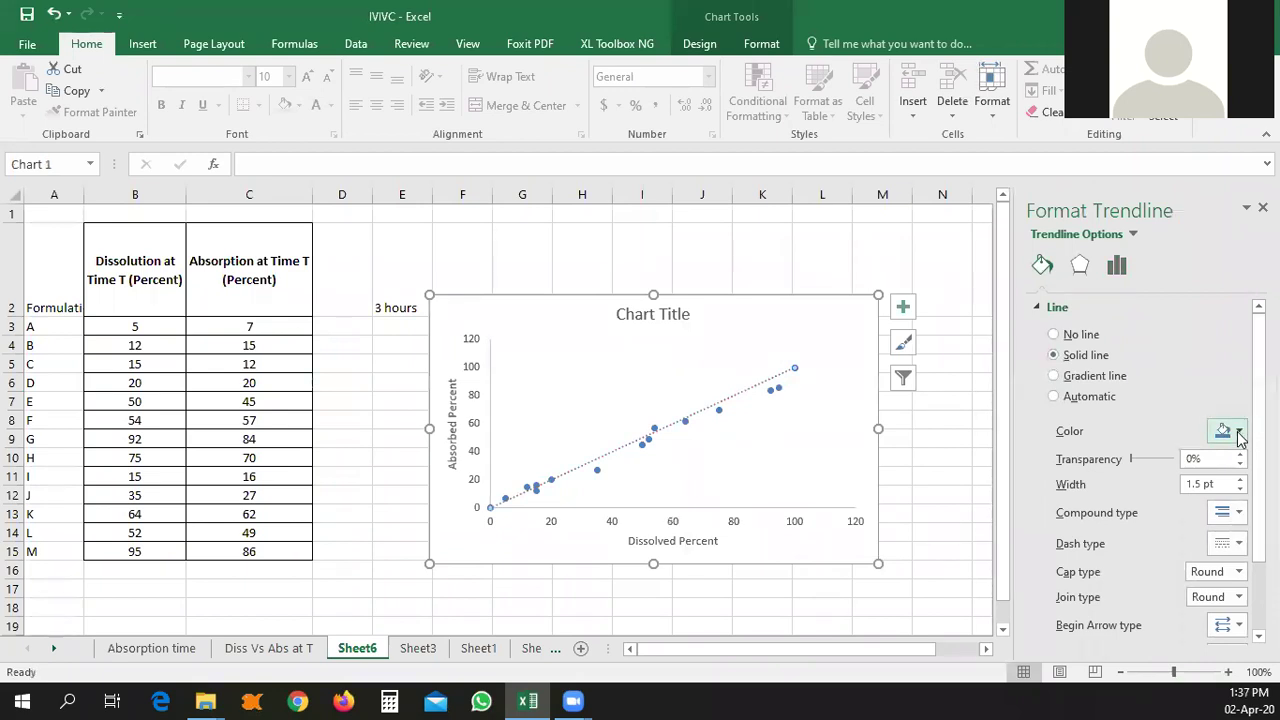
pyautogui.click(1238, 431)
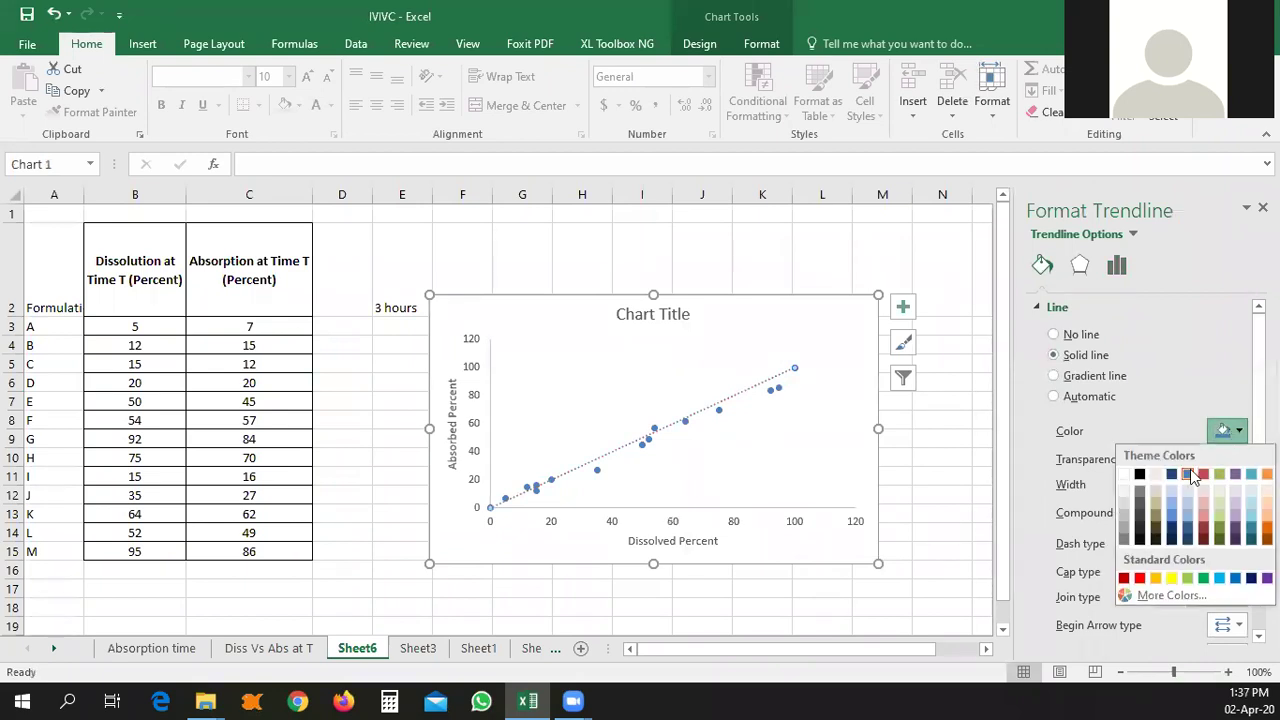
pyautogui.click(1139, 474)
pyautogui.click(1226, 543)
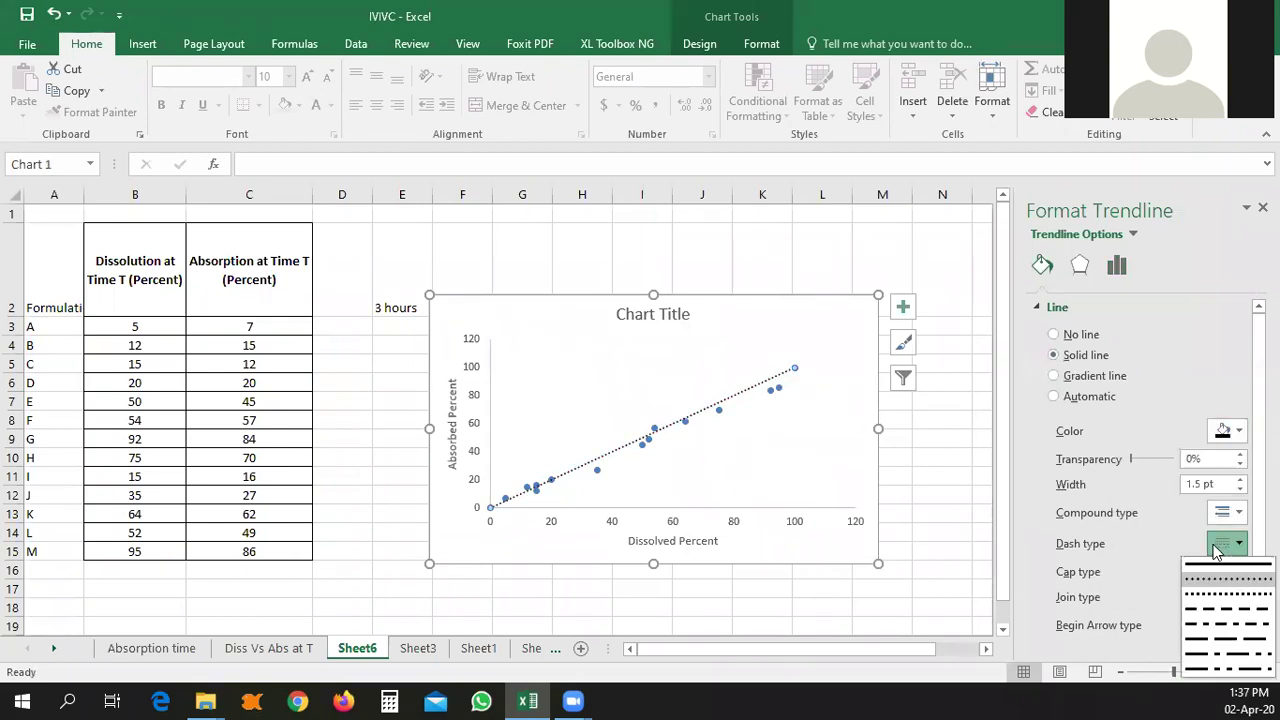
pyautogui.click(1207, 570)
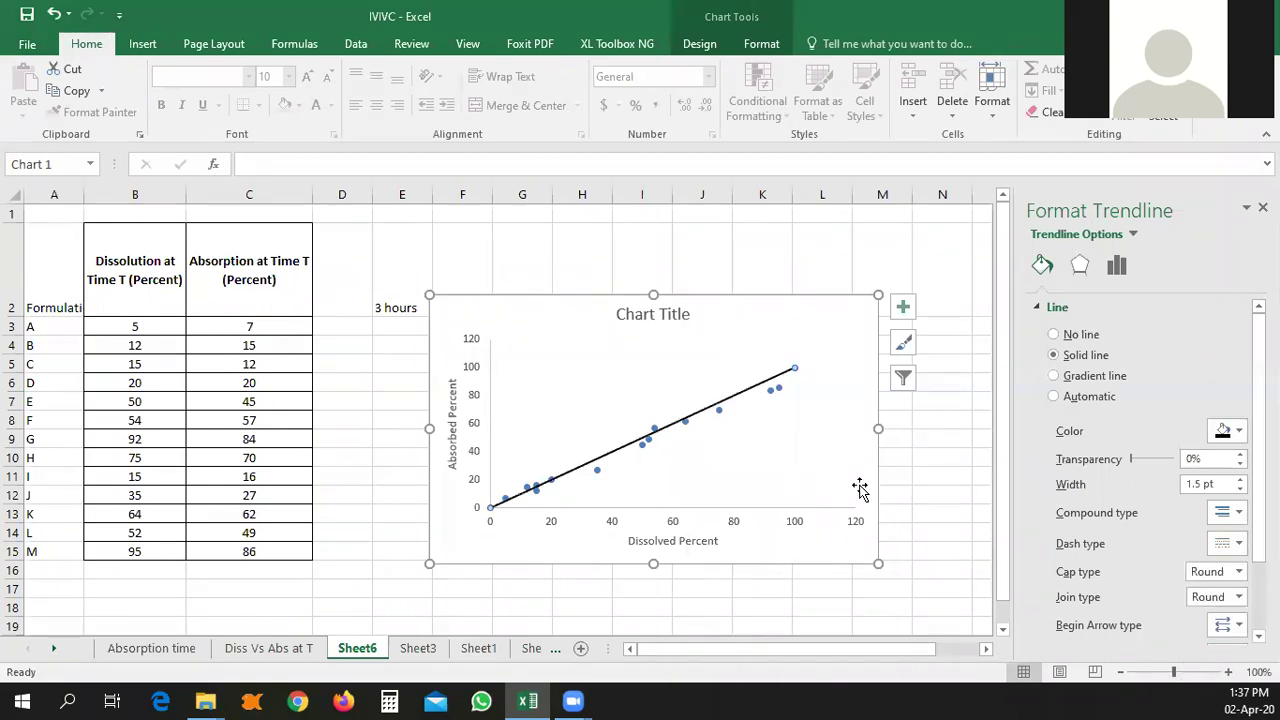
pyautogui.click(760, 545)
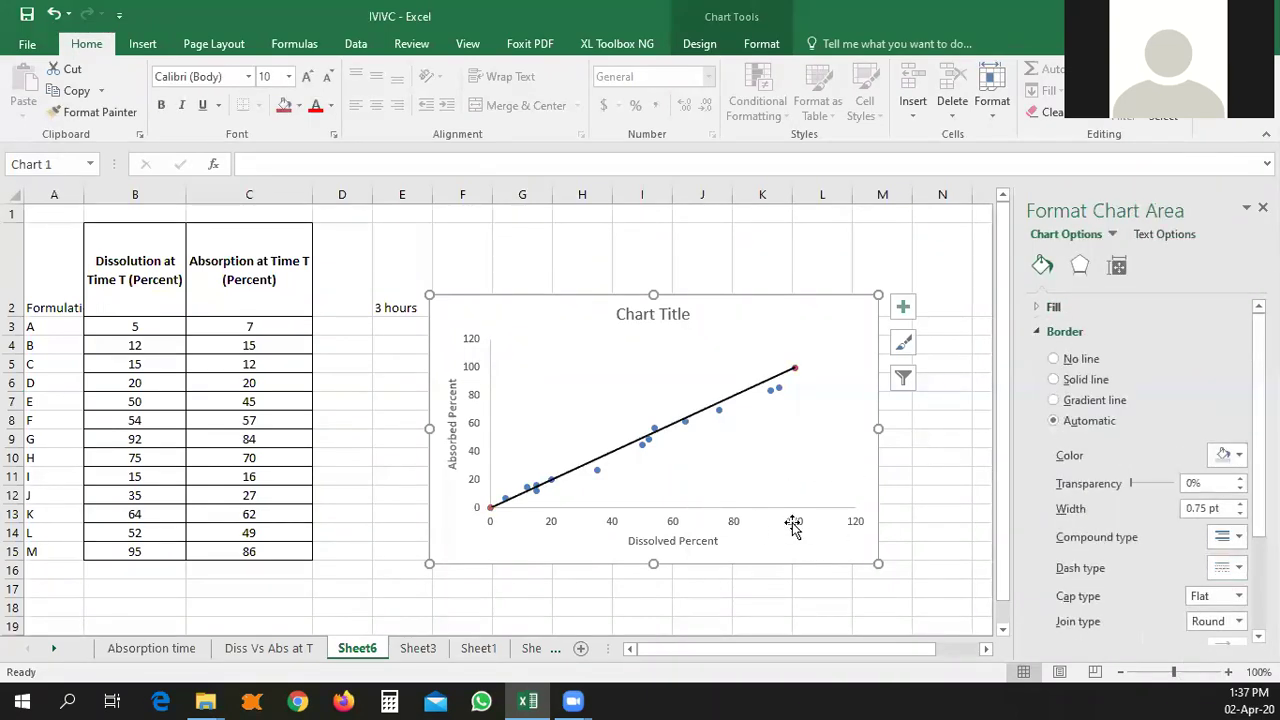
# - Set the maximum bound of the chart's horizontal axis to 100
pyautogui.click(733, 526)
pyautogui.rightClick(733, 522)
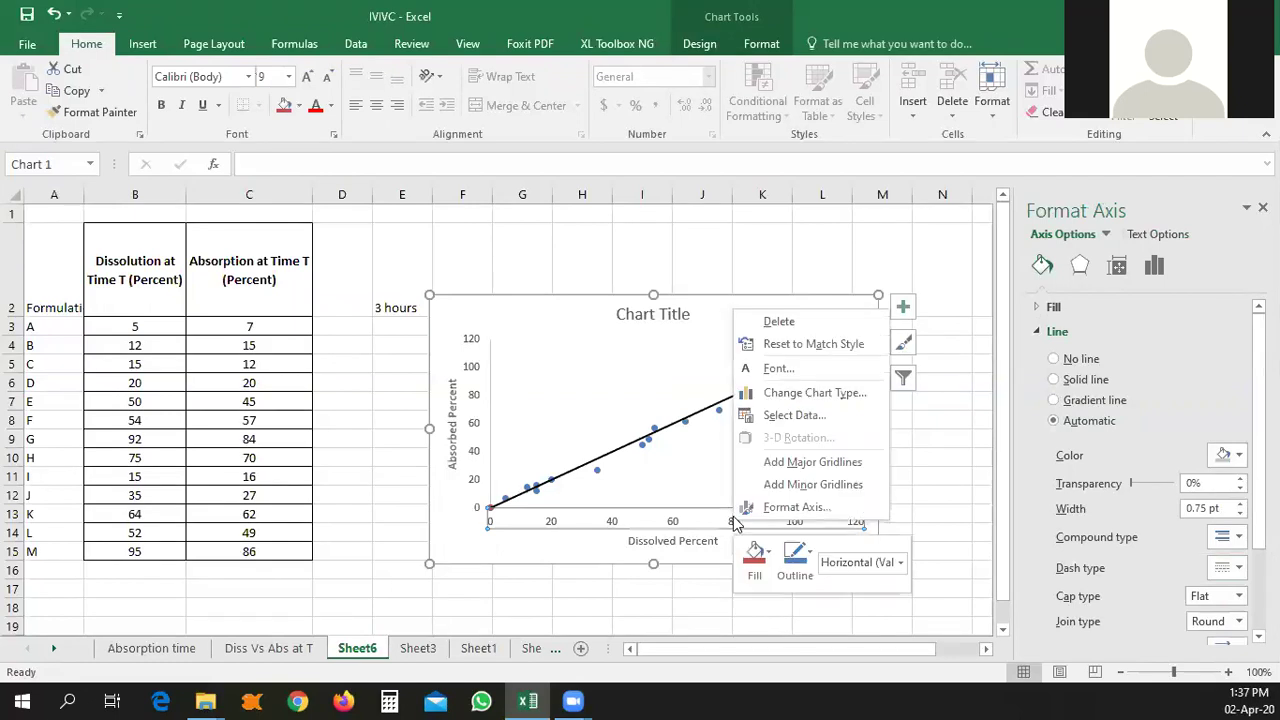
pyautogui.click(796, 507)
pyautogui.moveTo(1157, 381); pyautogui.dragTo(1040, 382)
pyautogui.write('100')
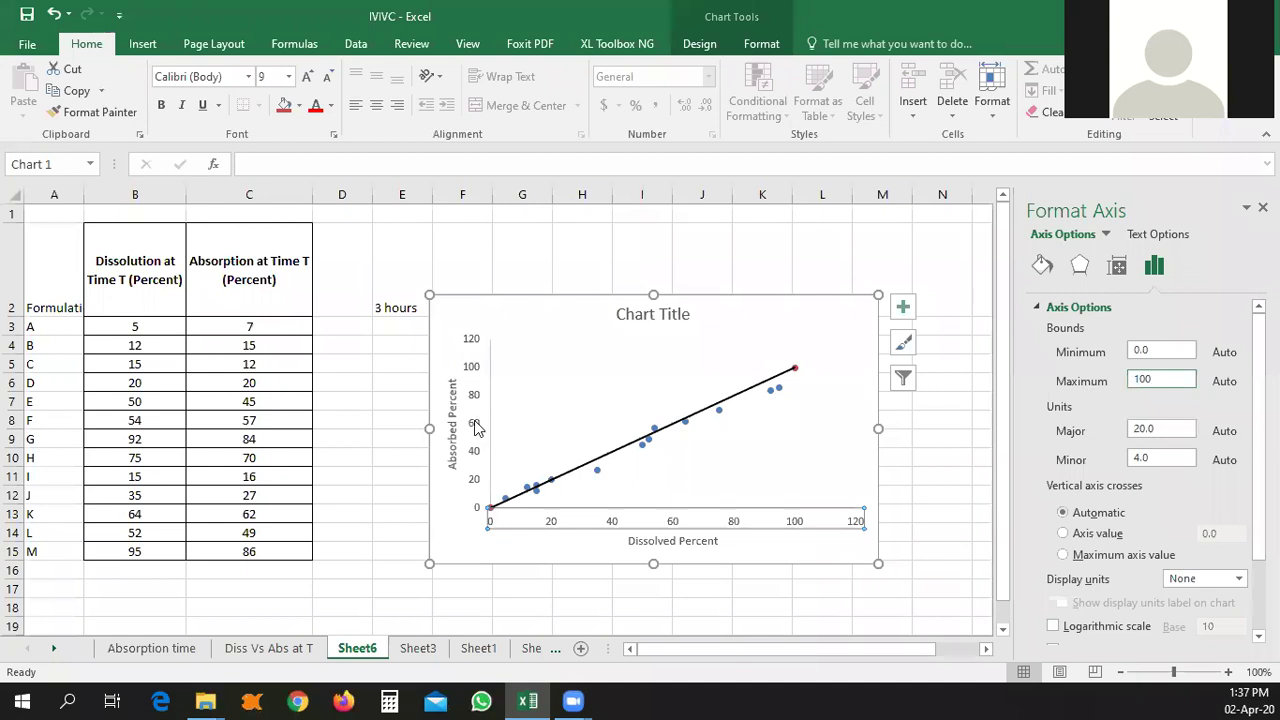
pyautogui.press('Return')
# - Set the maximum bound of the chart's vertical axis to 100
pyautogui.click(476, 425)
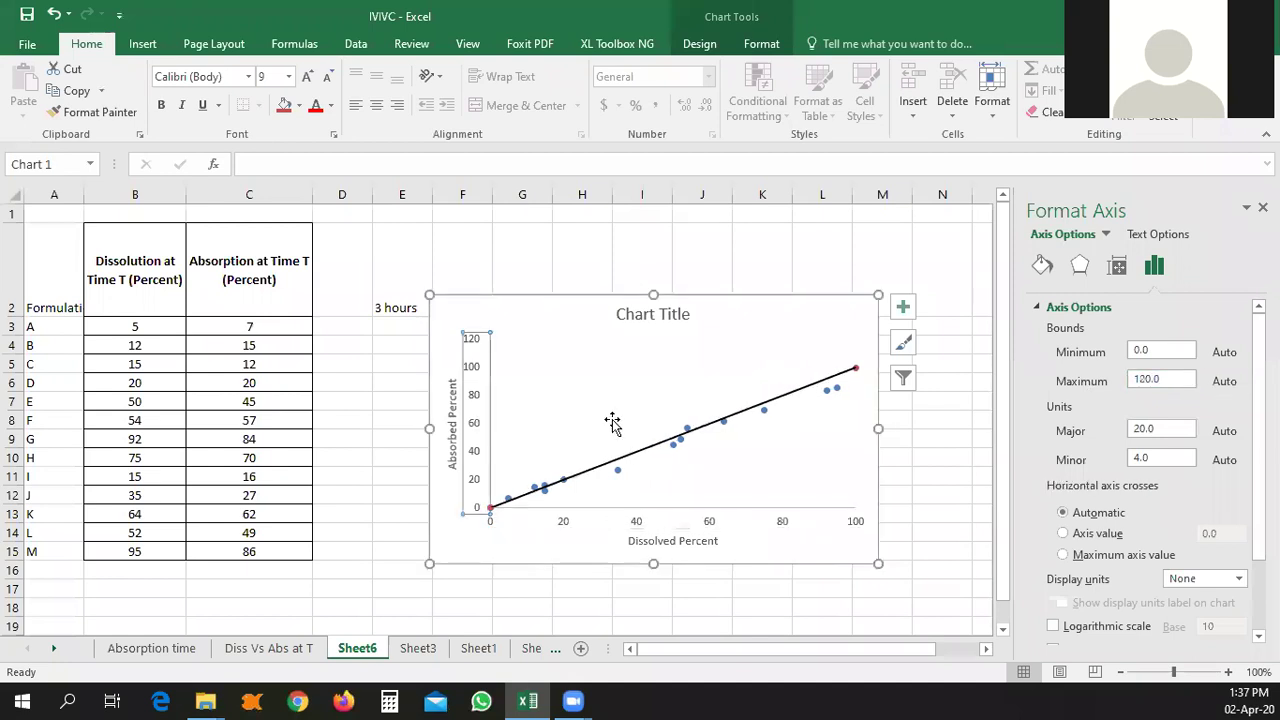
pyautogui.moveTo(1170, 380); pyautogui.dragTo(1117, 386)
pyautogui.write('00')
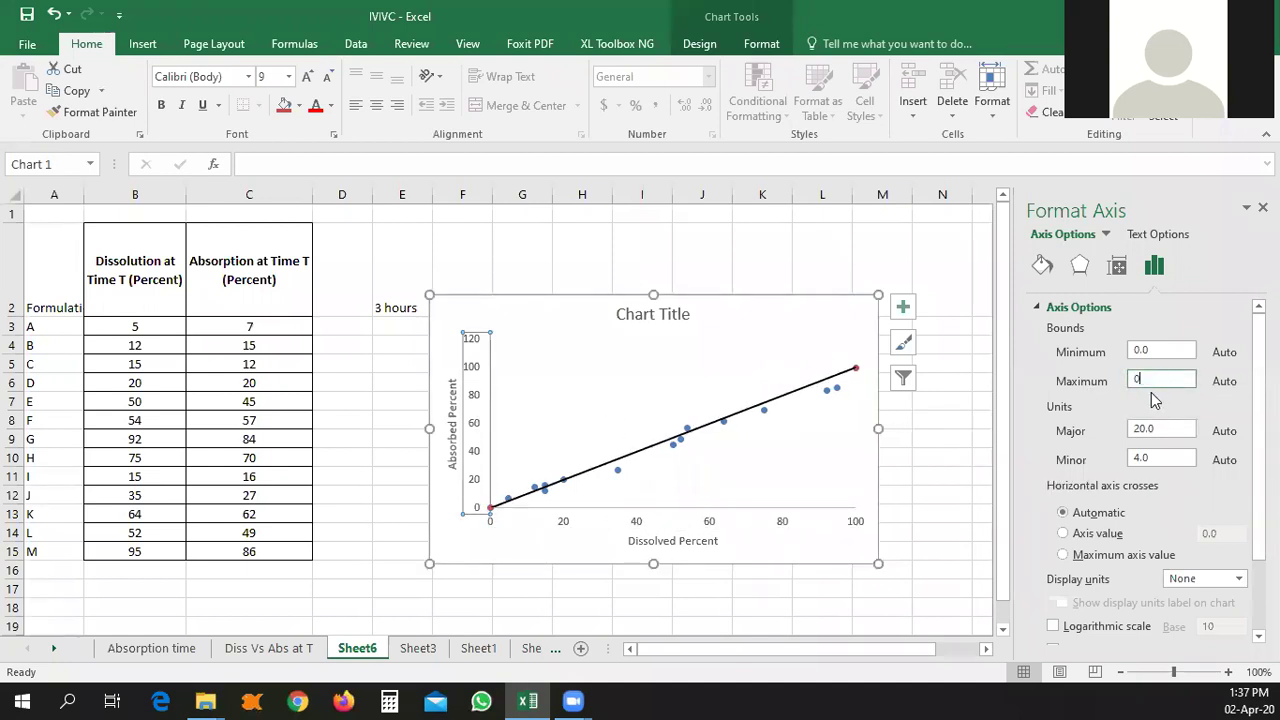
pyautogui.write('100')
pyautogui.press('Return')
pyautogui.click(903, 451)
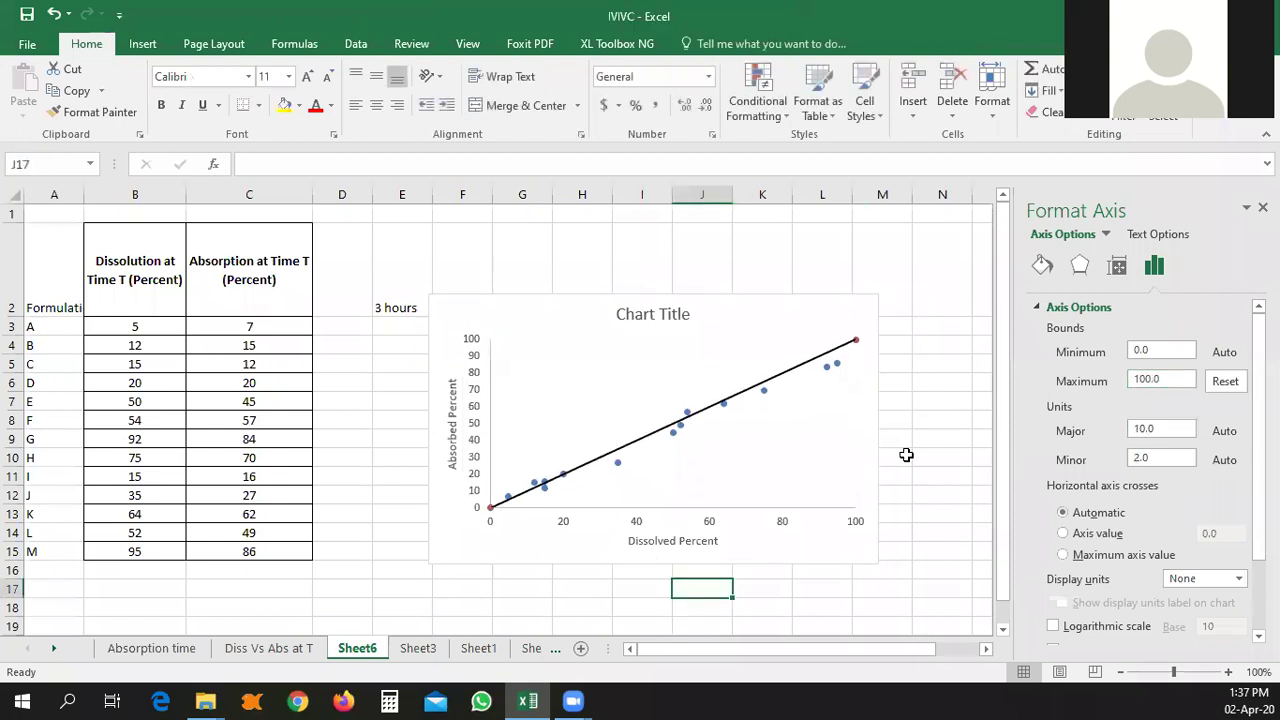
# - Extend the plot area upward into the title space and delete the chart title
pyautogui.click(710, 505)
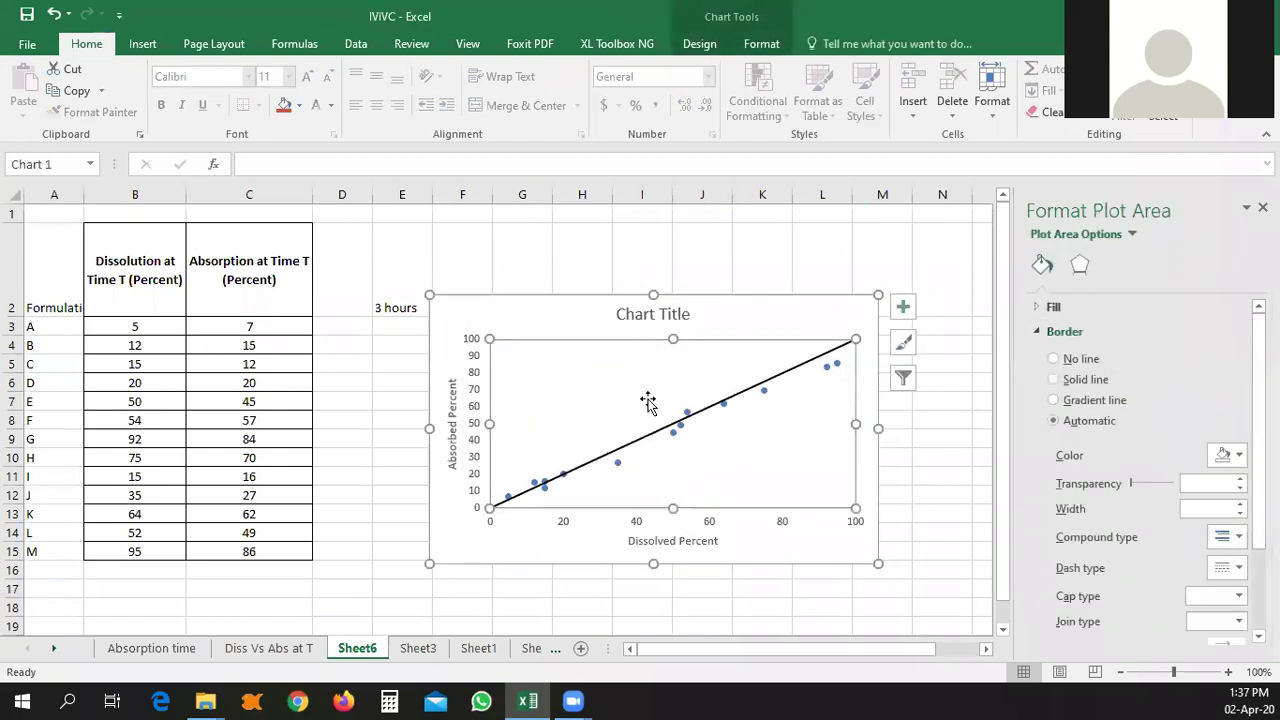
pyautogui.moveTo(674, 338); pyautogui.dragTo(676, 310)
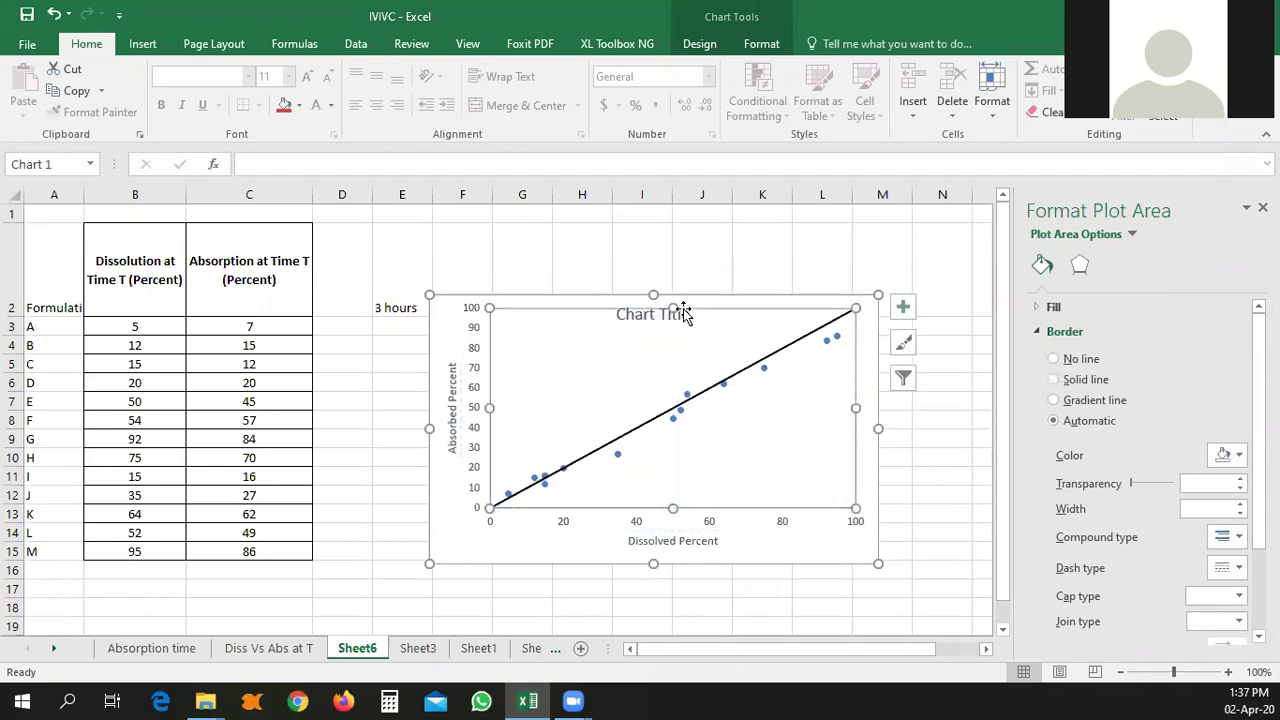
pyautogui.click(675, 325)
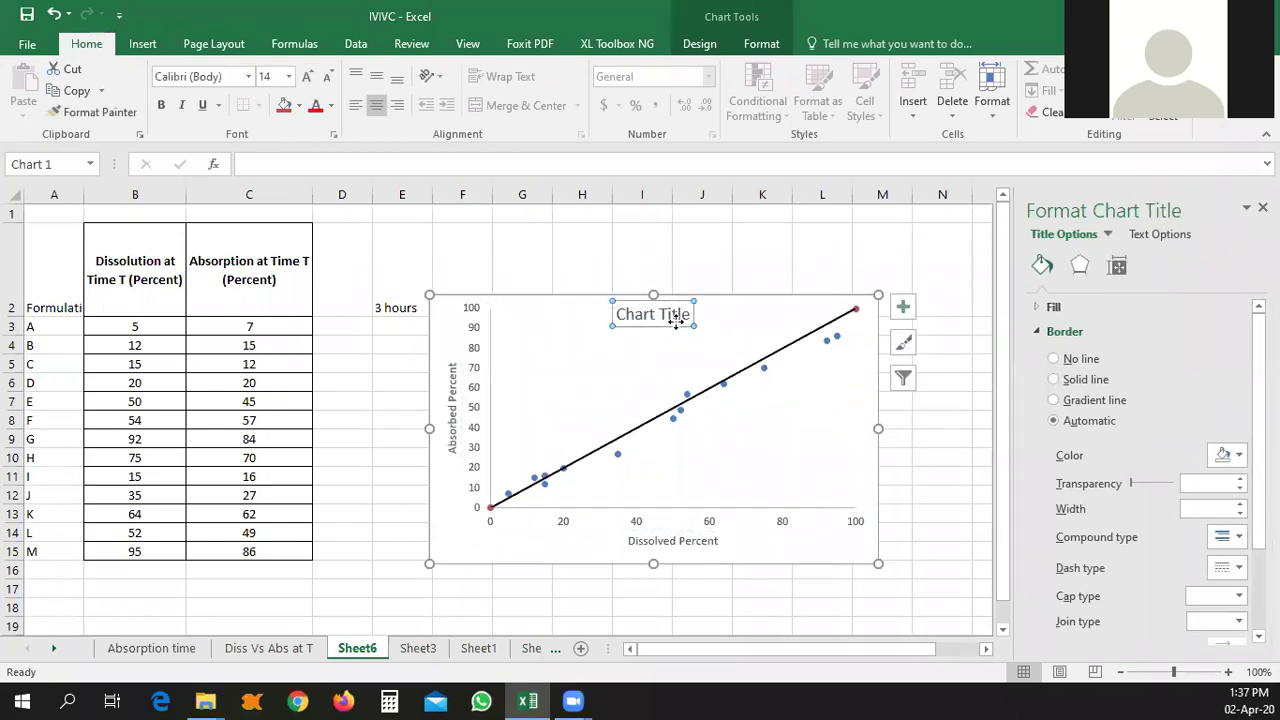
pyautogui.press('Delete')
# - Give the chart's plot area a solid line border
pyautogui.click(722, 448)
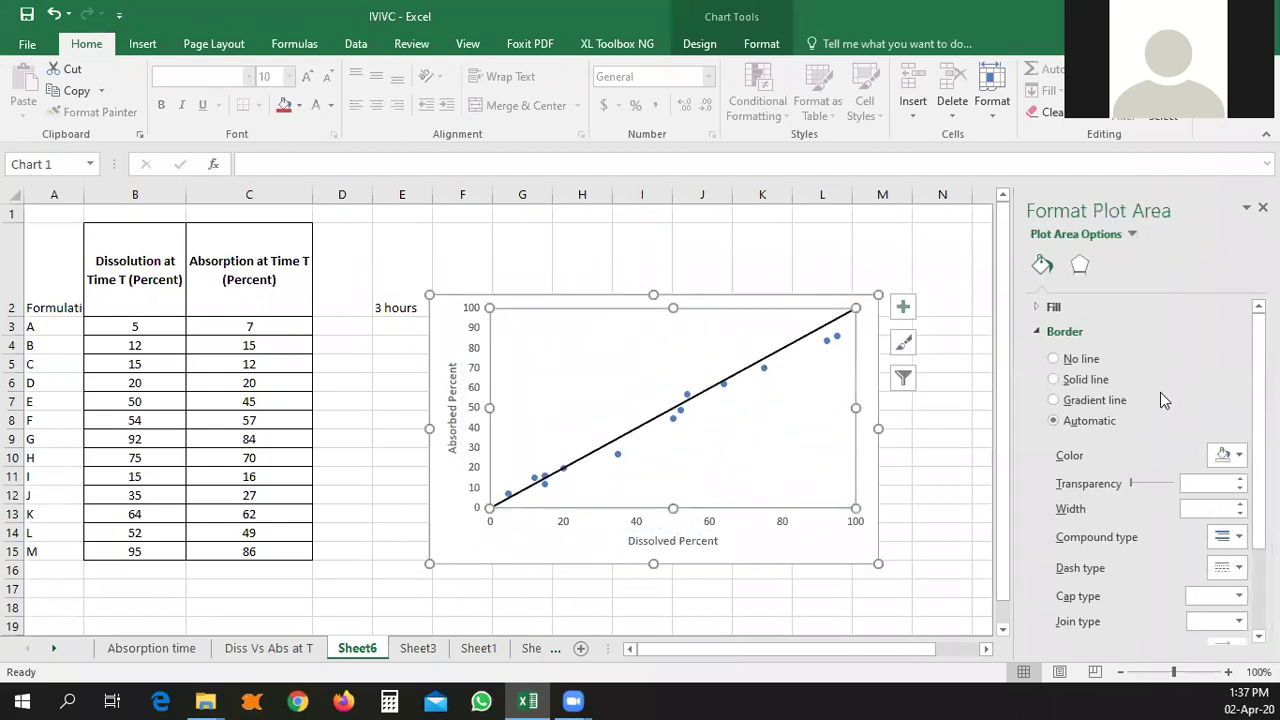
pyautogui.click(1054, 380)
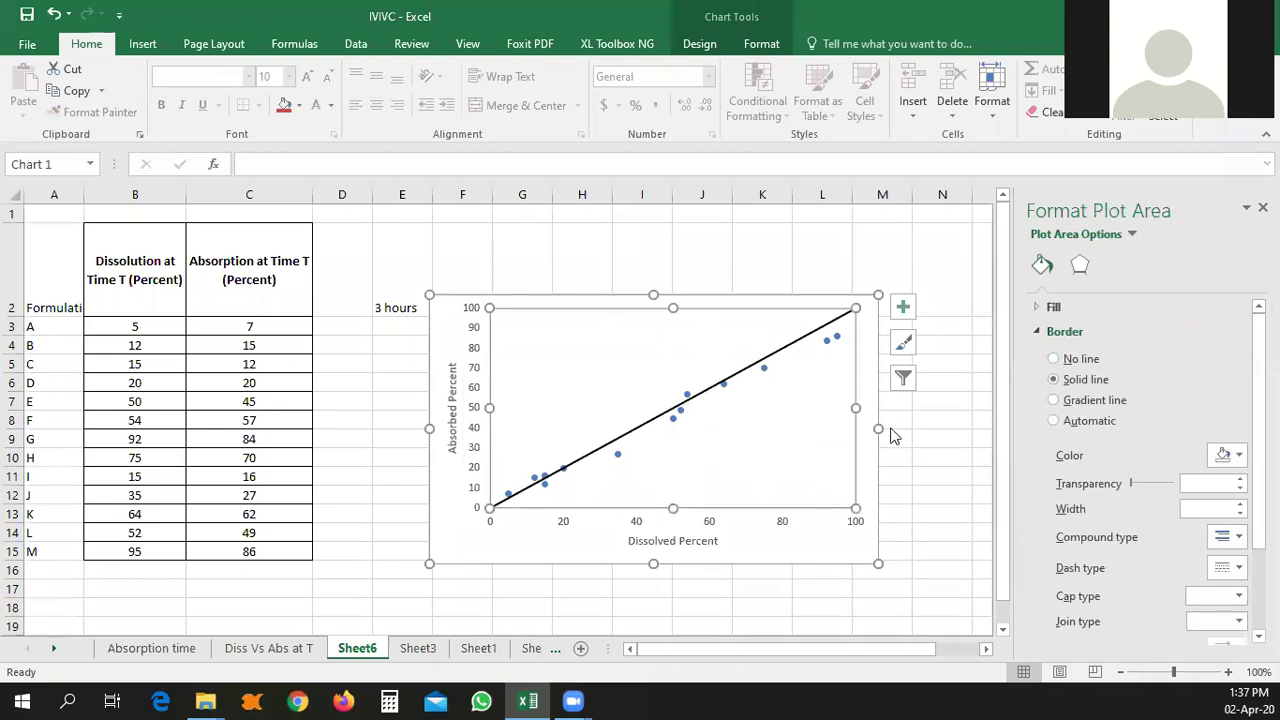
pyautogui.click(929, 492)
# - Set the font color of the vertical axis labels to Automatic black
pyautogui.click(476, 432)
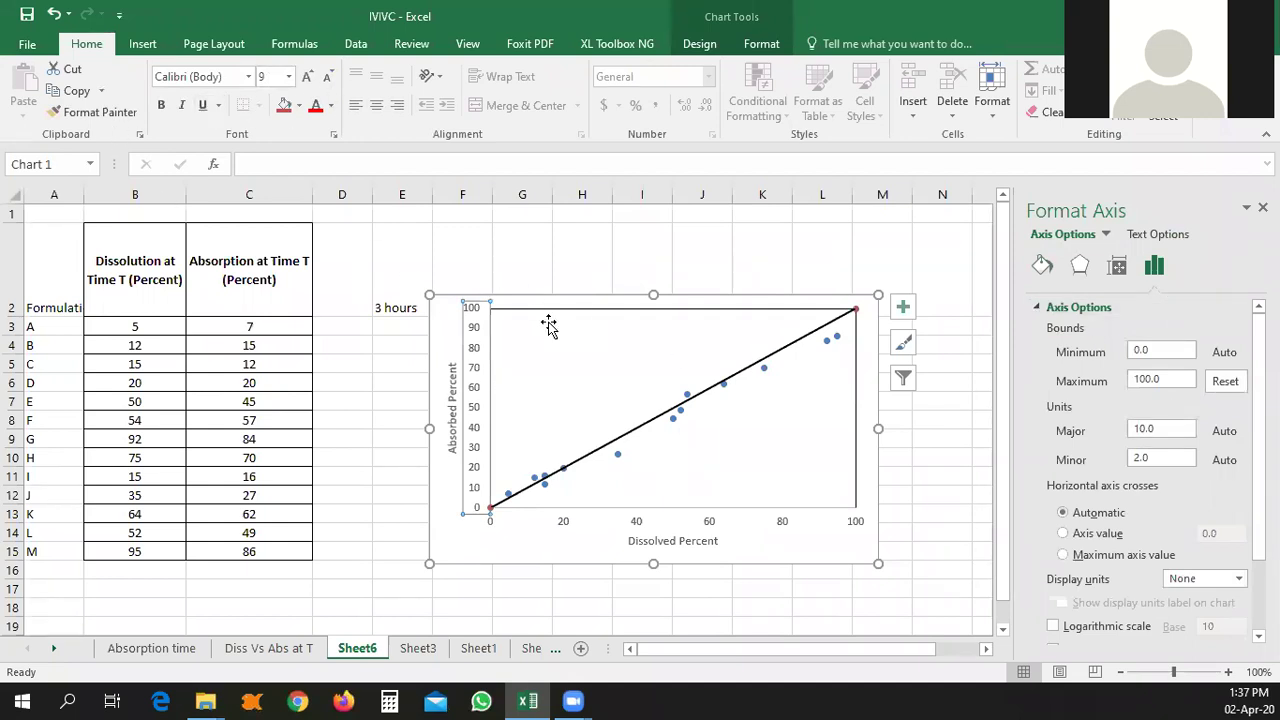
pyautogui.click(331, 105)
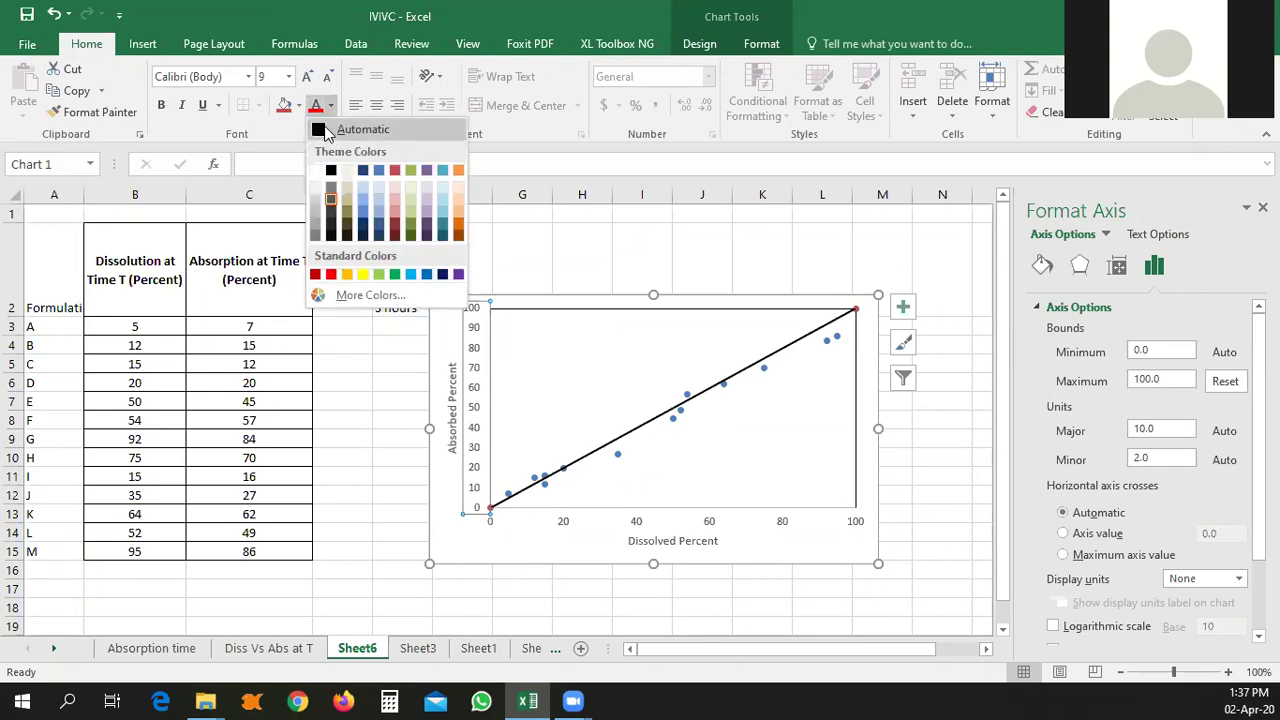
pyautogui.click(325, 131)
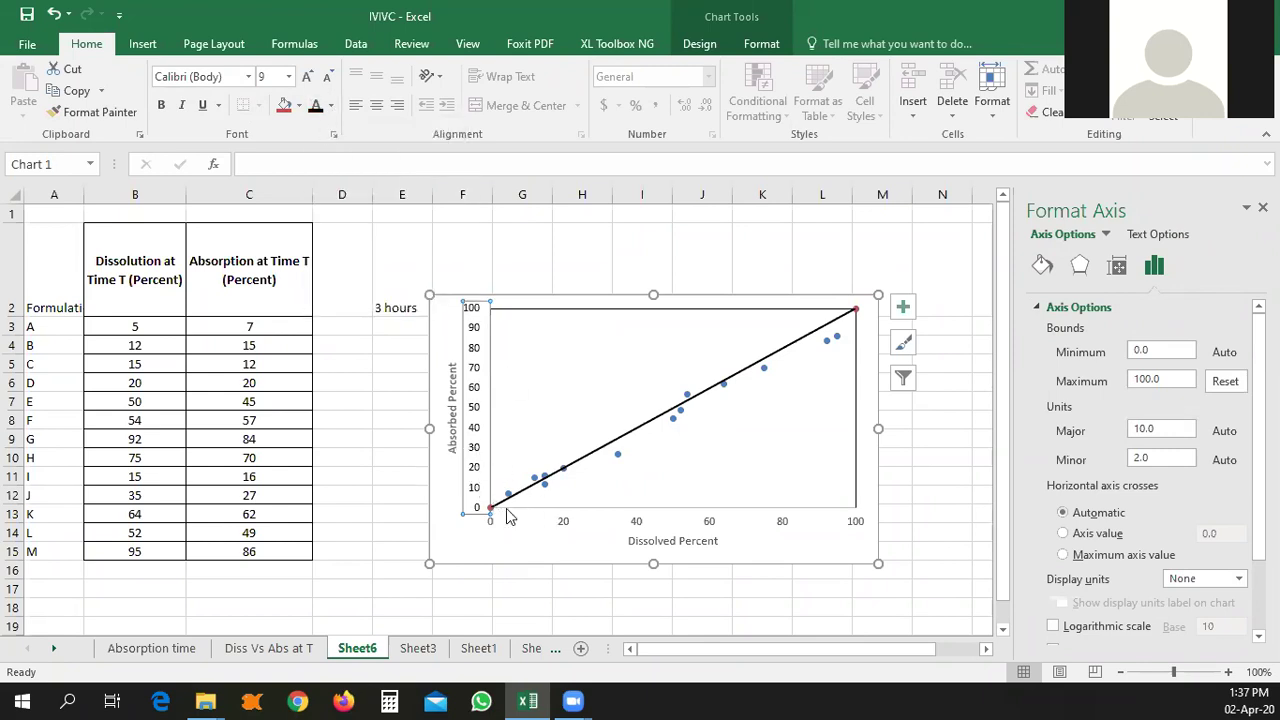
# - Try a solid line style for the chart's horizontal axis
pyautogui.click(568, 524)
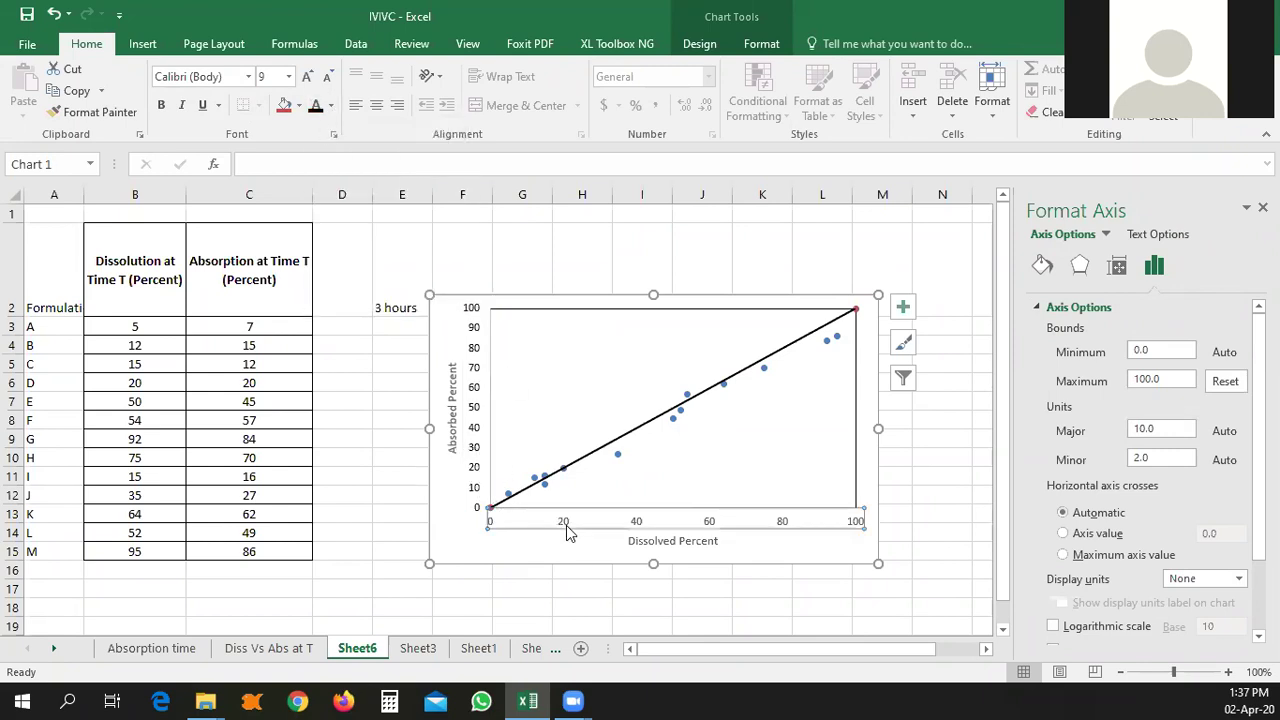
pyautogui.click(1042, 266)
pyautogui.click(1085, 379)
pyautogui.click(1063, 420)
# - Give the chart's vertical axis a solid black line
pyautogui.click(468, 414)
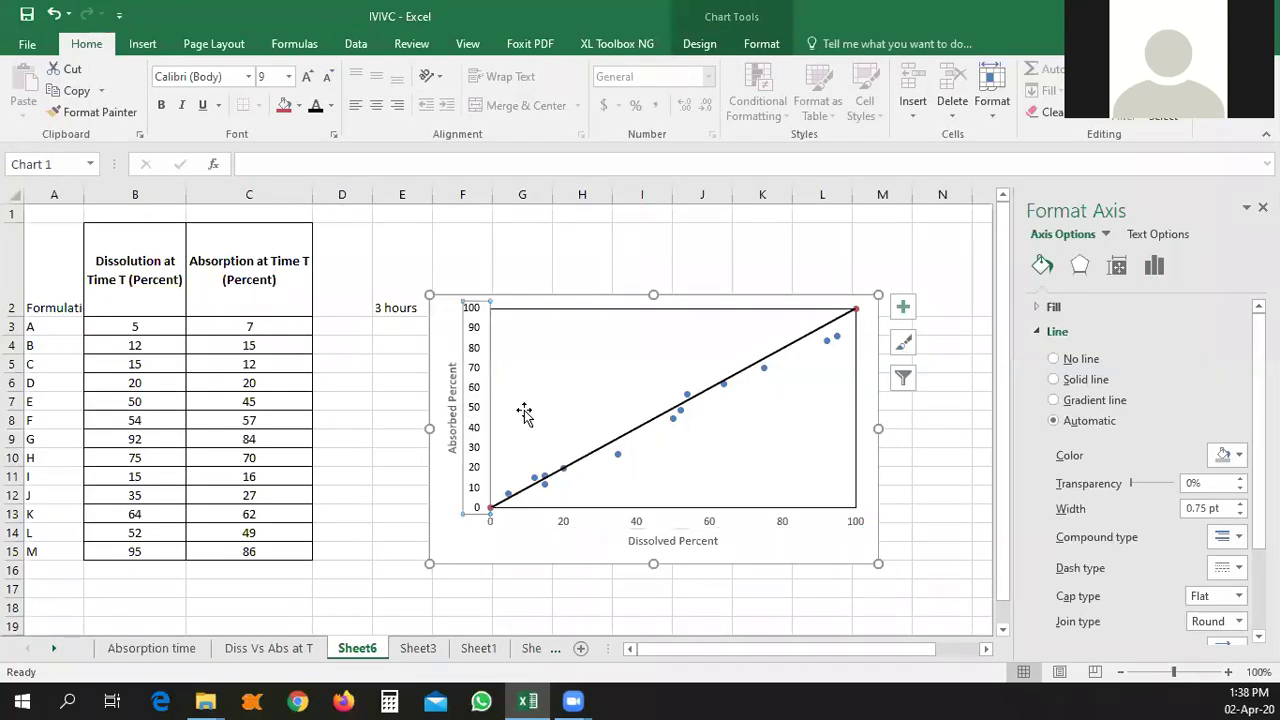
pyautogui.click(1054, 379)
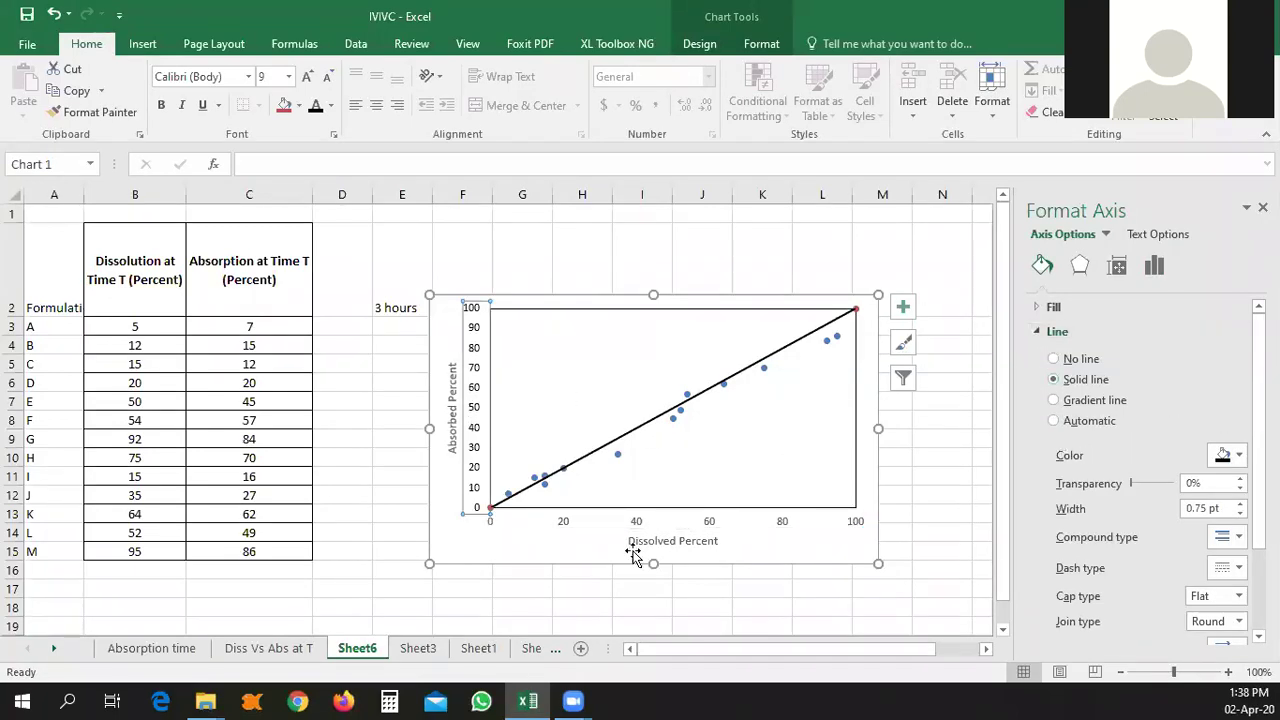
pyautogui.click(724, 590)
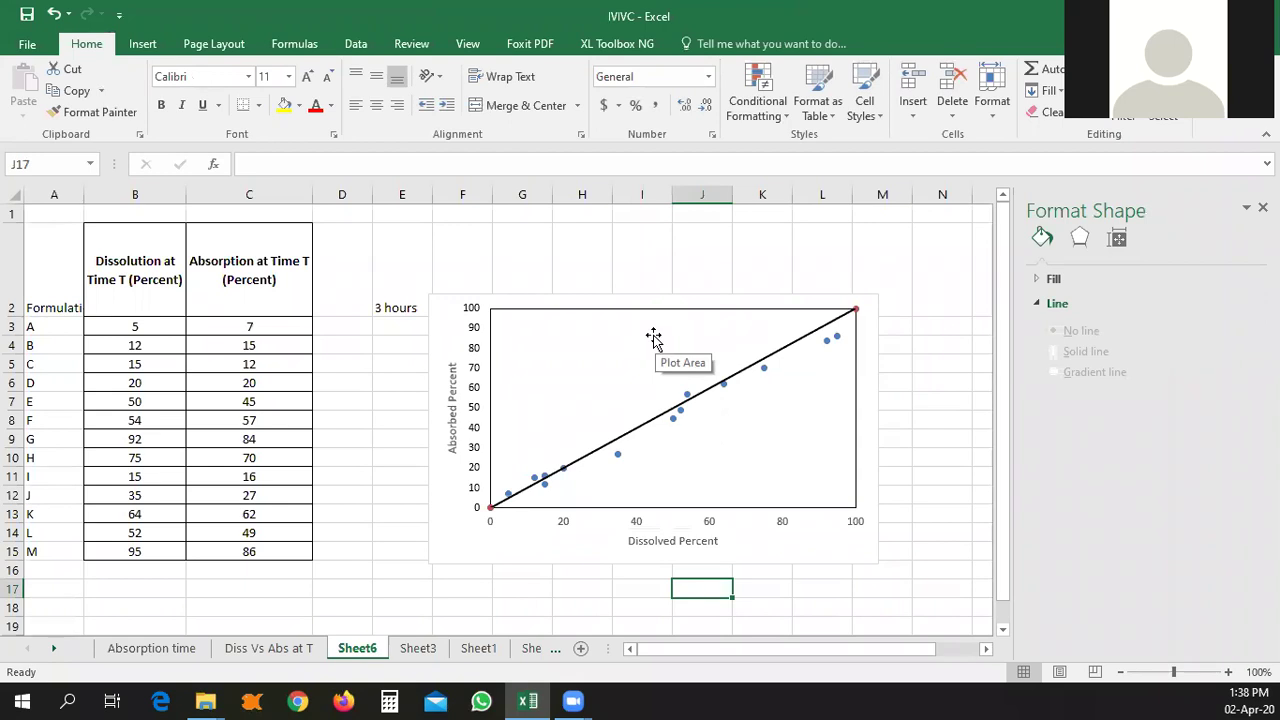
# - Color both axis titles black and make the vertical axis title bold, italic and 12 pt
pyautogui.click(680, 545)
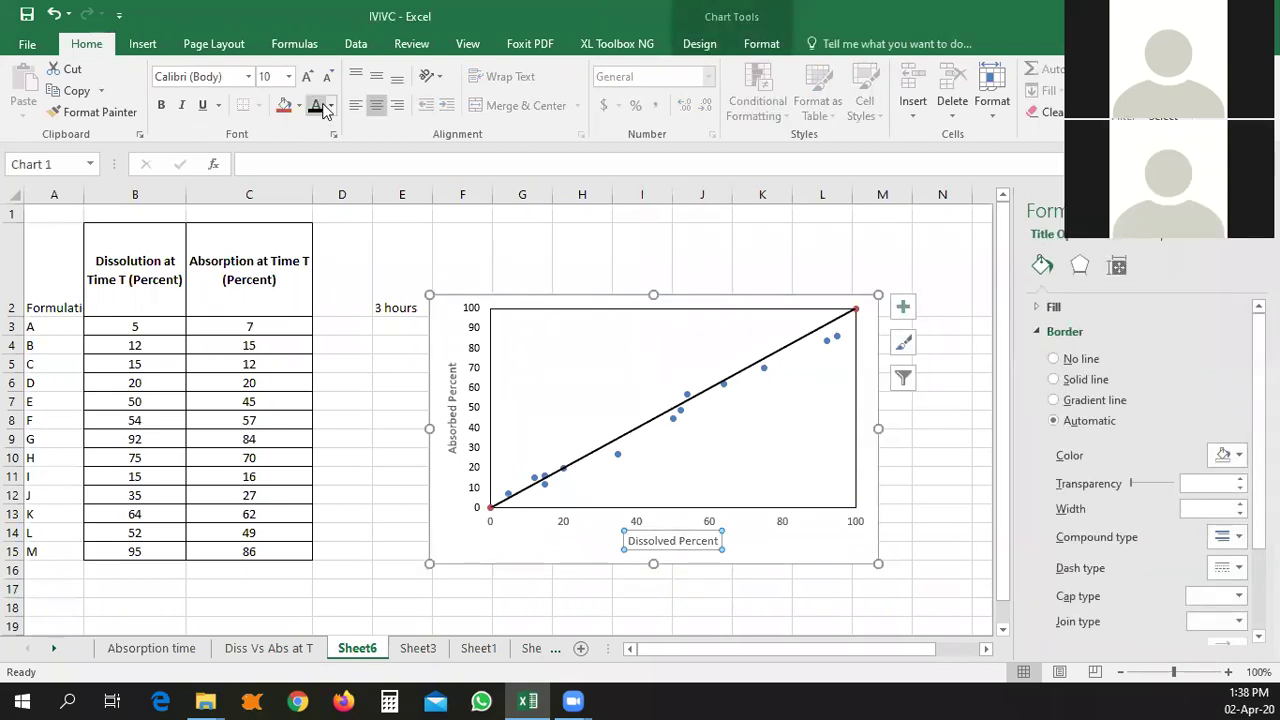
pyautogui.click(450, 422)
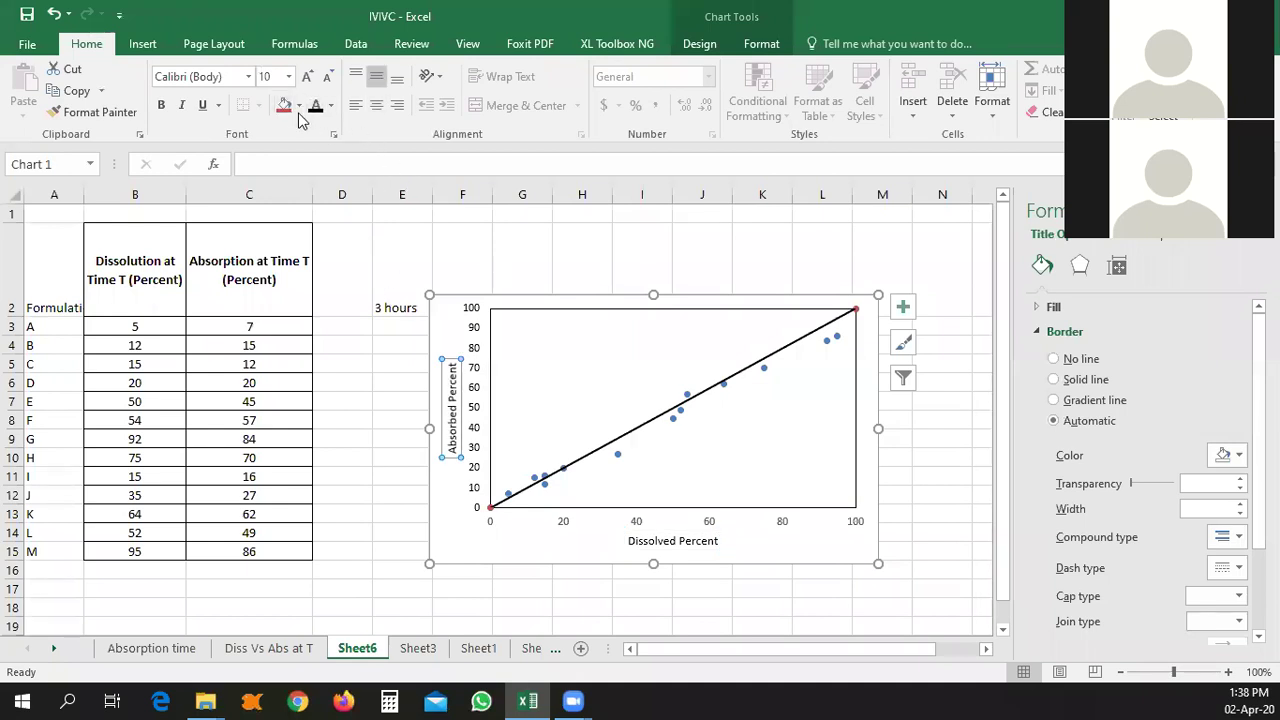
pyautogui.click(159, 107)
pyautogui.click(181, 105)
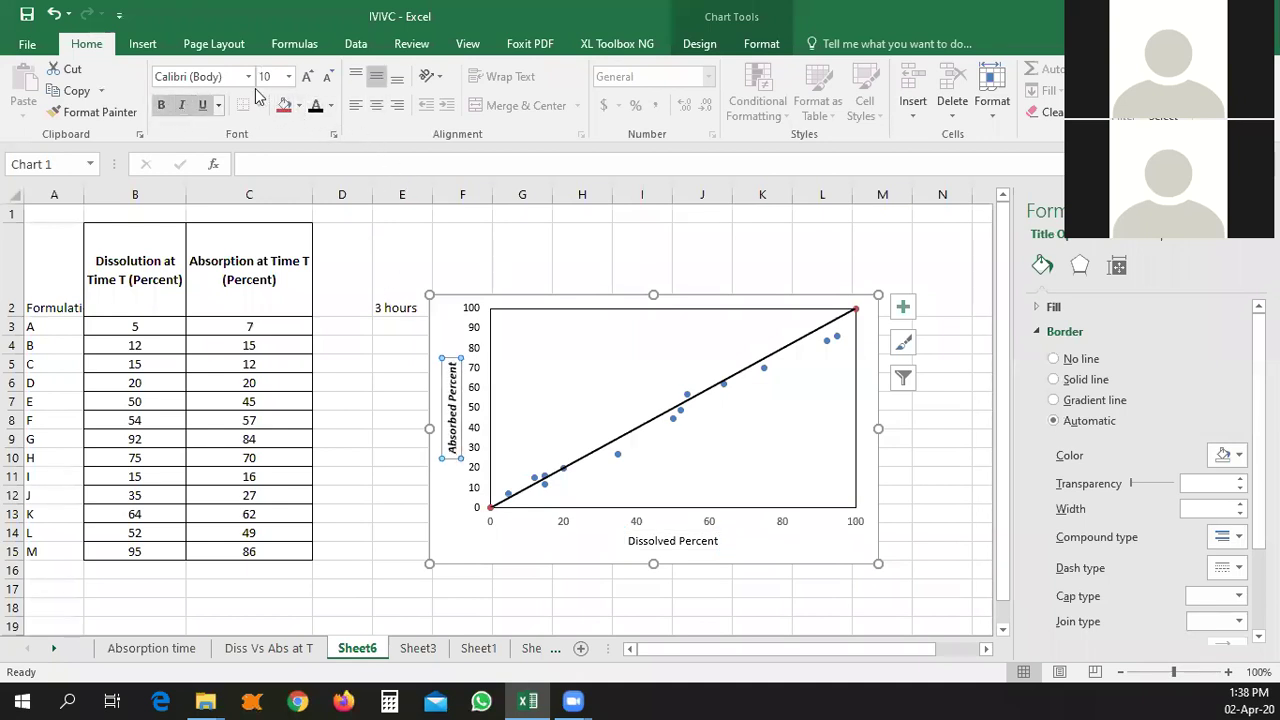
pyautogui.click(308, 78)
pyautogui.click(308, 78)
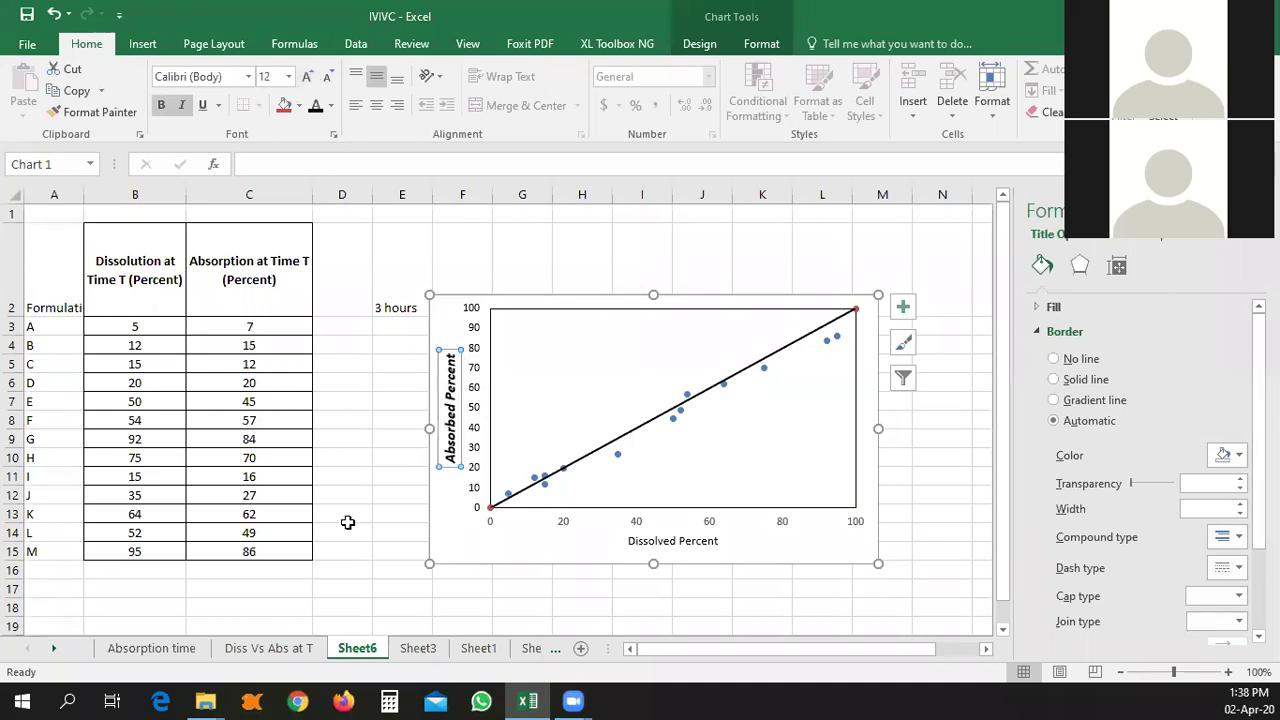
pyautogui.click(393, 567)
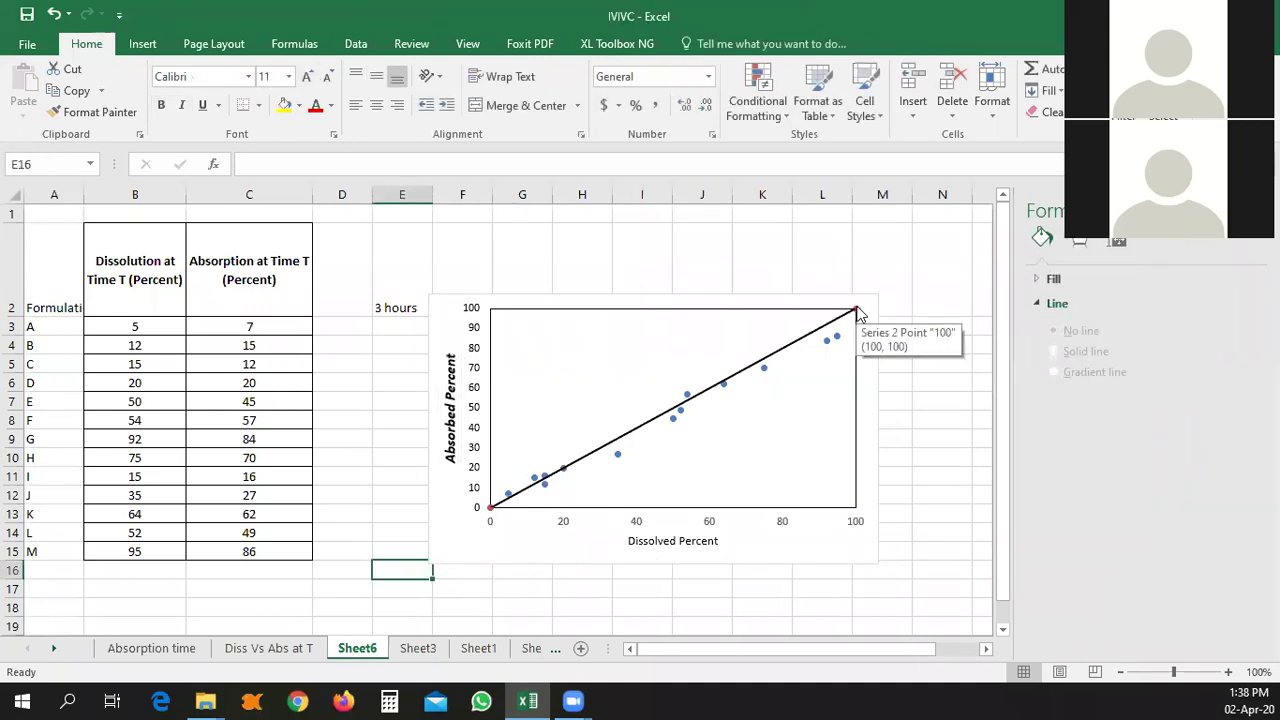
# - Set the marker option of the 0–100 reference series to None
pyautogui.click(856, 310)
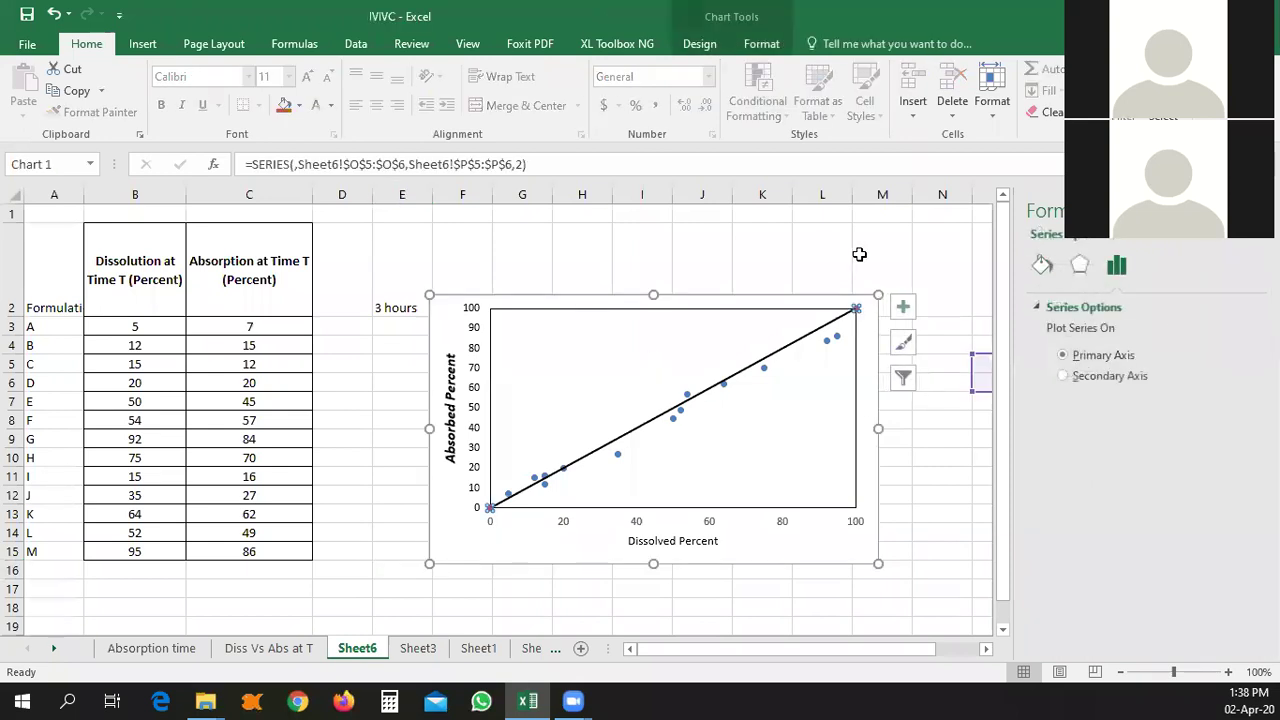
pyautogui.click(1042, 264)
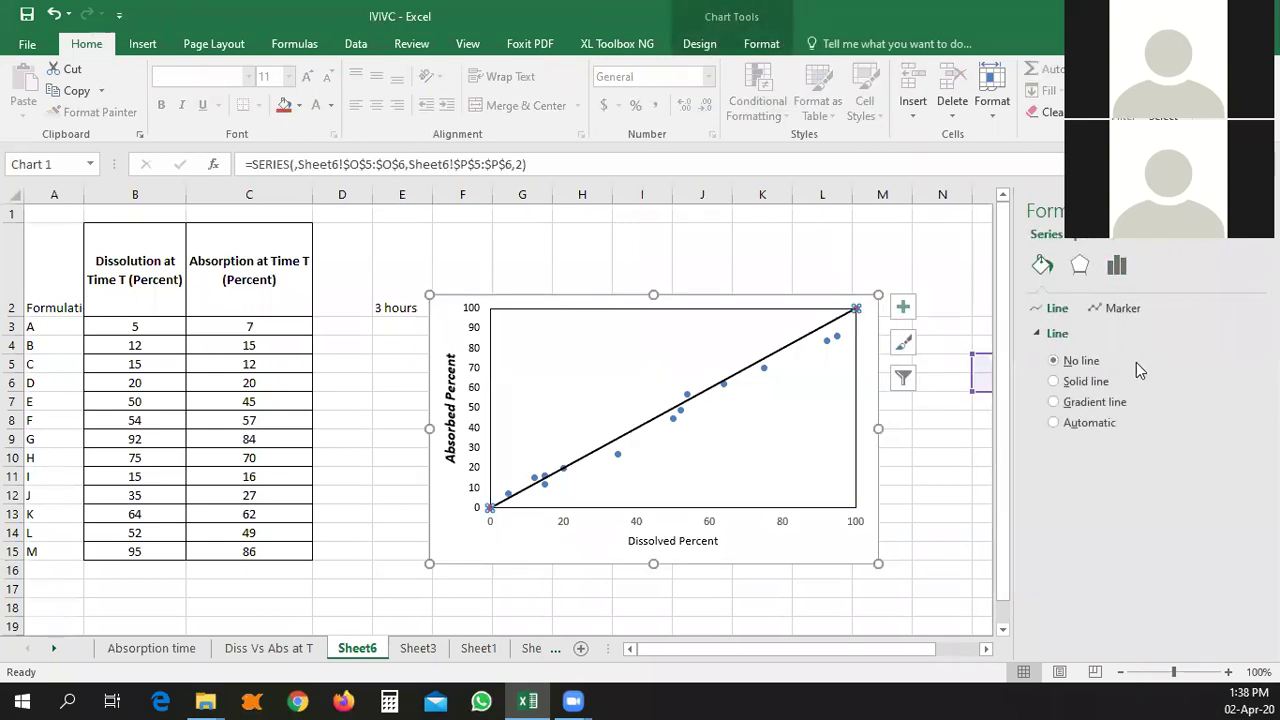
pyautogui.click(1123, 311)
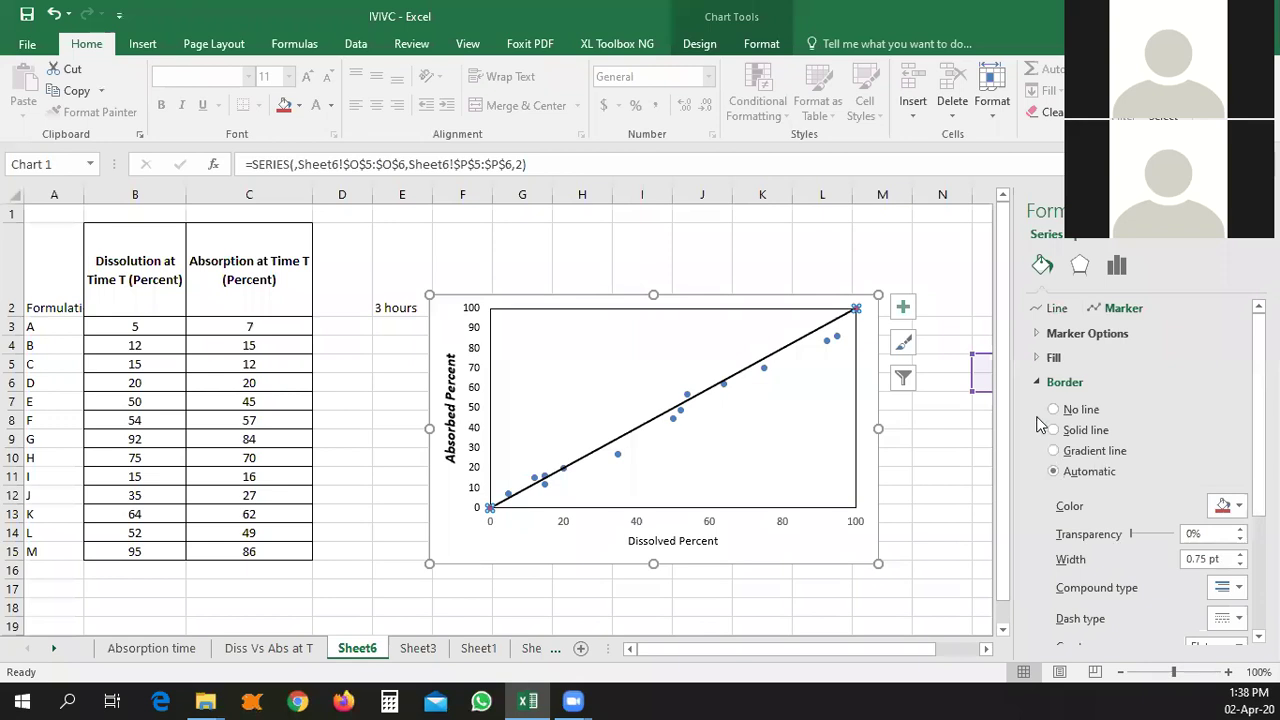
pyautogui.click(1042, 336)
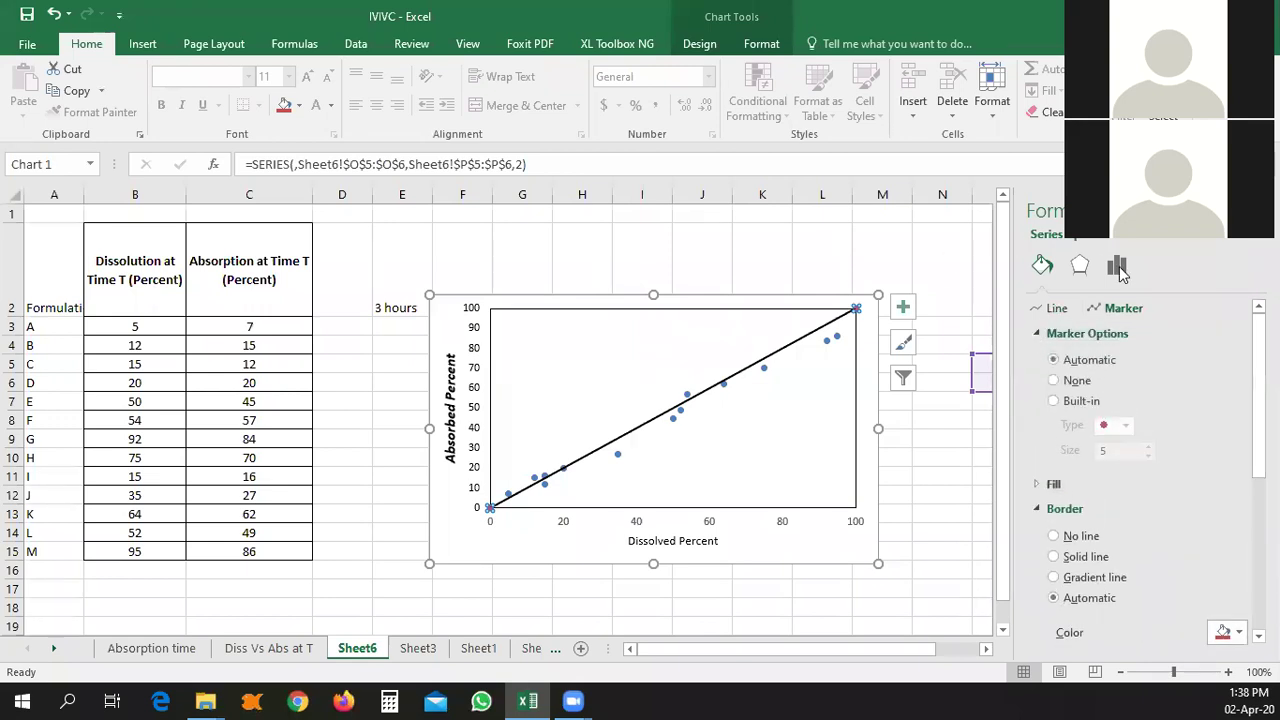
pyautogui.click(1055, 382)
pyautogui.click(543, 604)
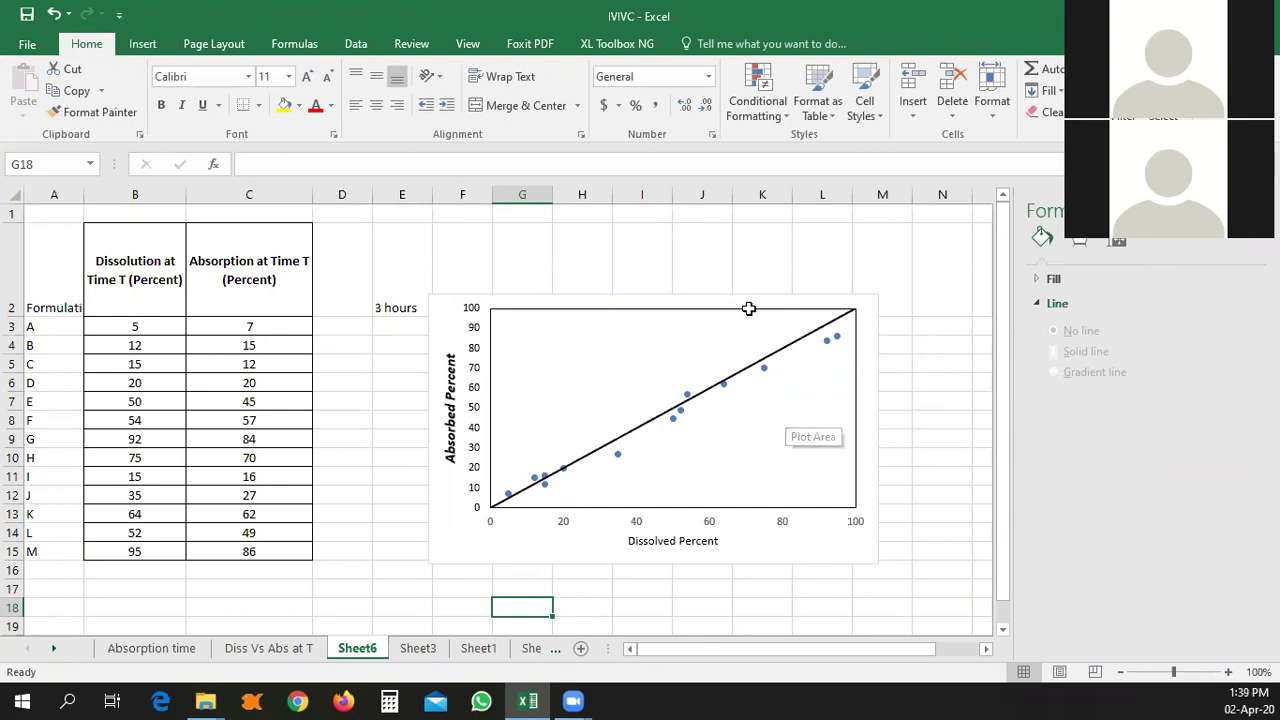
# - Open Sheet3 and look over the list of formulations A to P
pyautogui.click(424, 652)
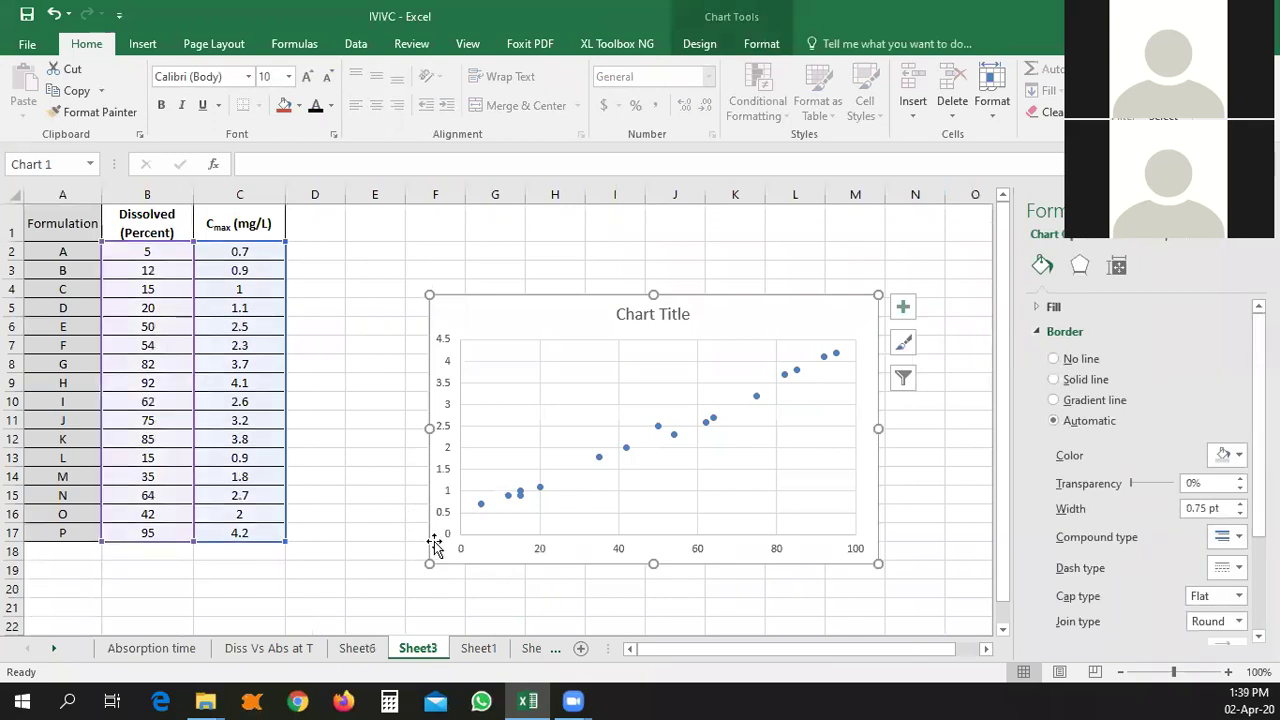
pyautogui.click(394, 565)
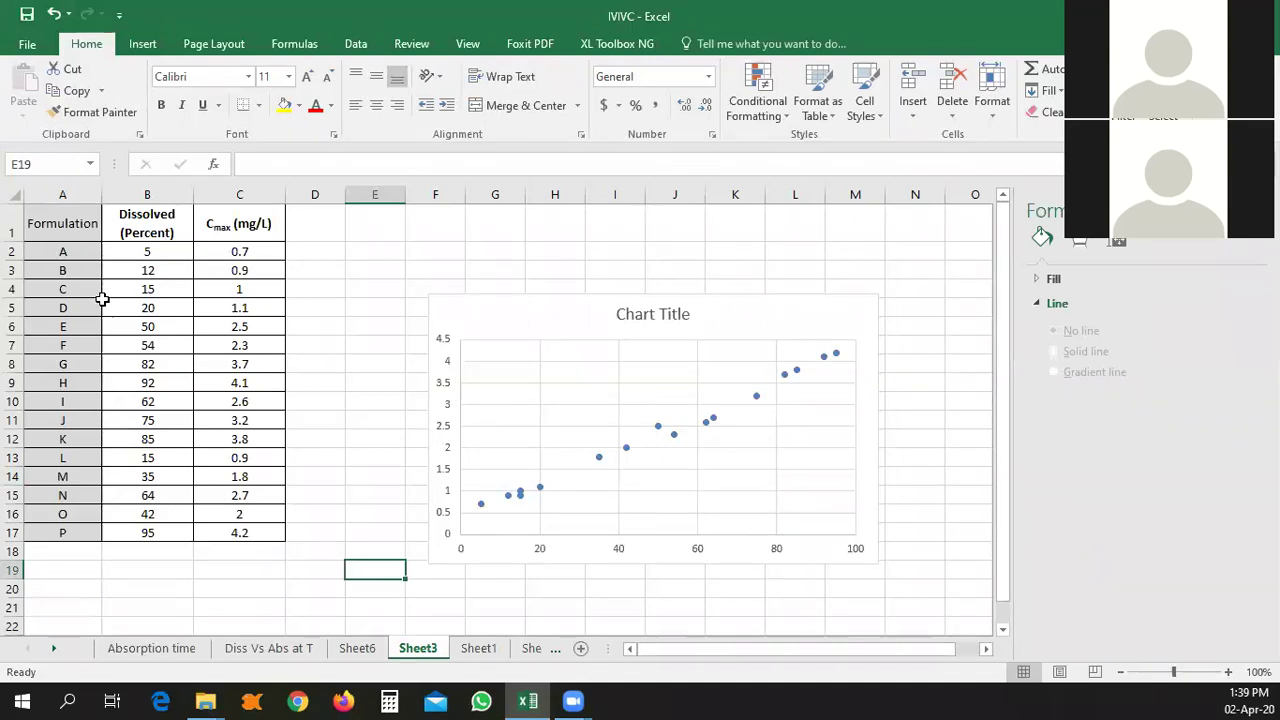
pyautogui.click(79, 253)
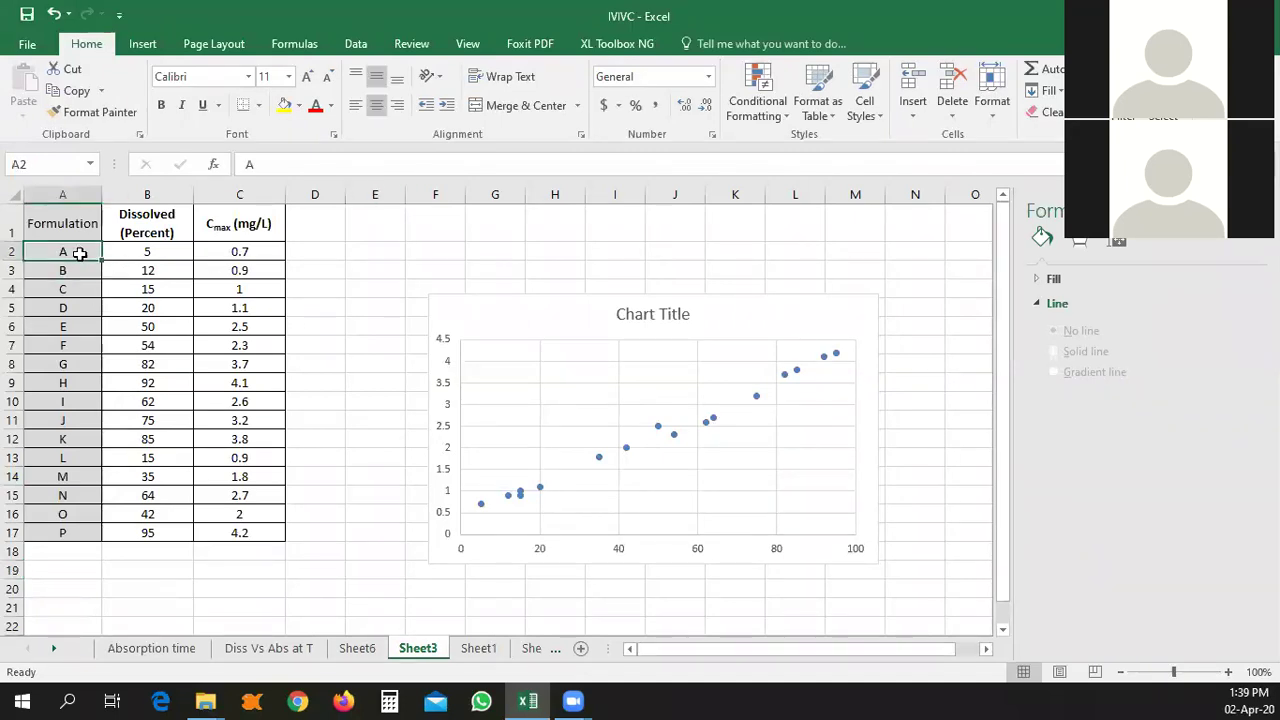
pyautogui.click(66, 537)
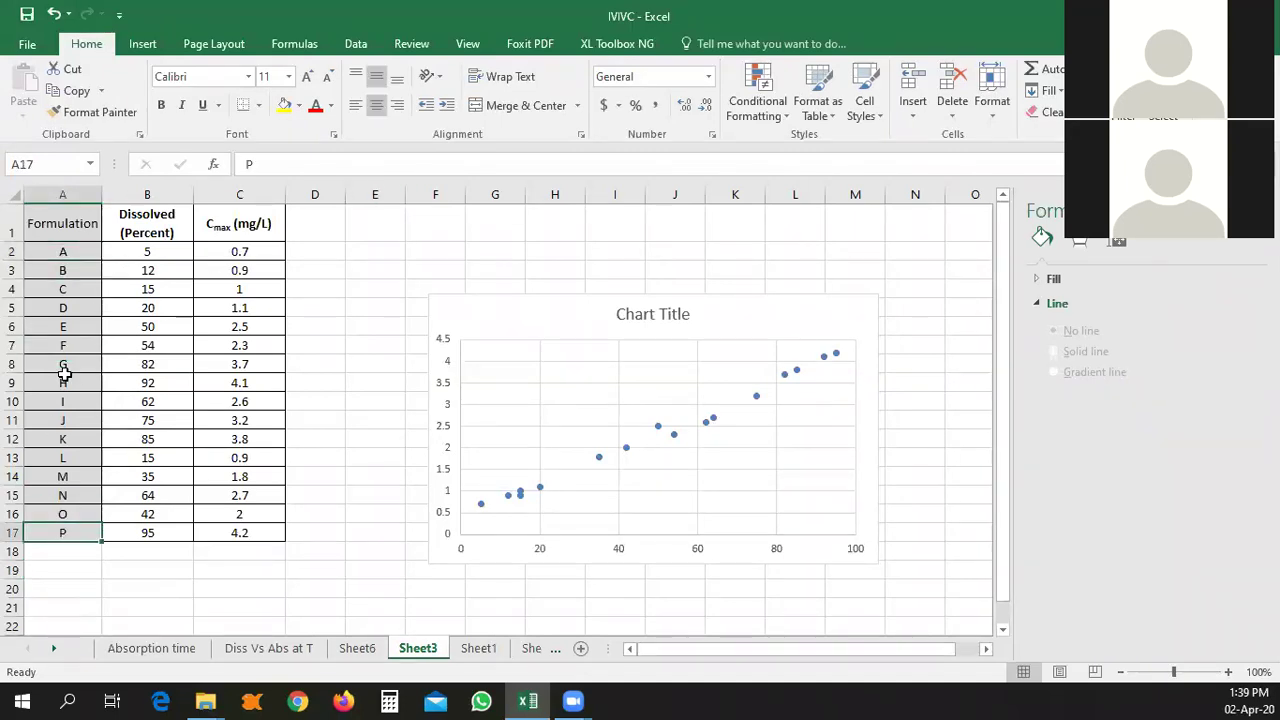
# - Compare the dissolved percent with the Cmax value for formulations A, D, H and P
pyautogui.click(160, 253)
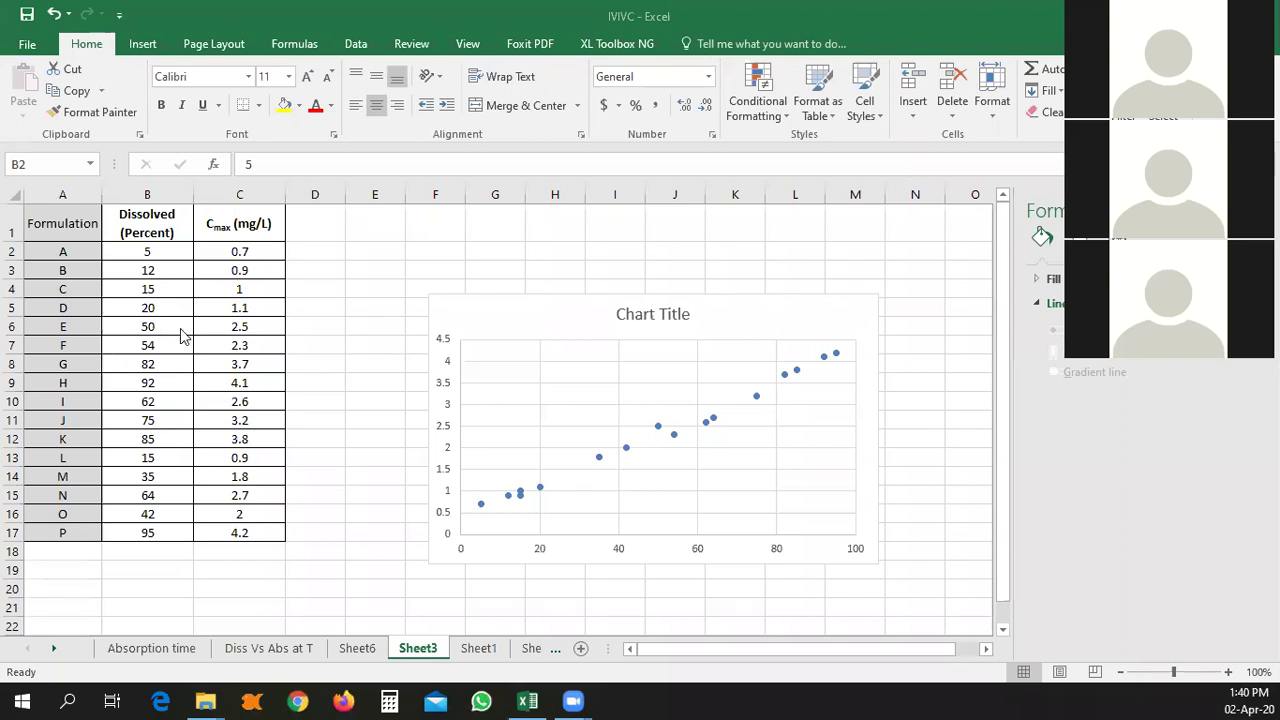
pyautogui.click(148, 251)
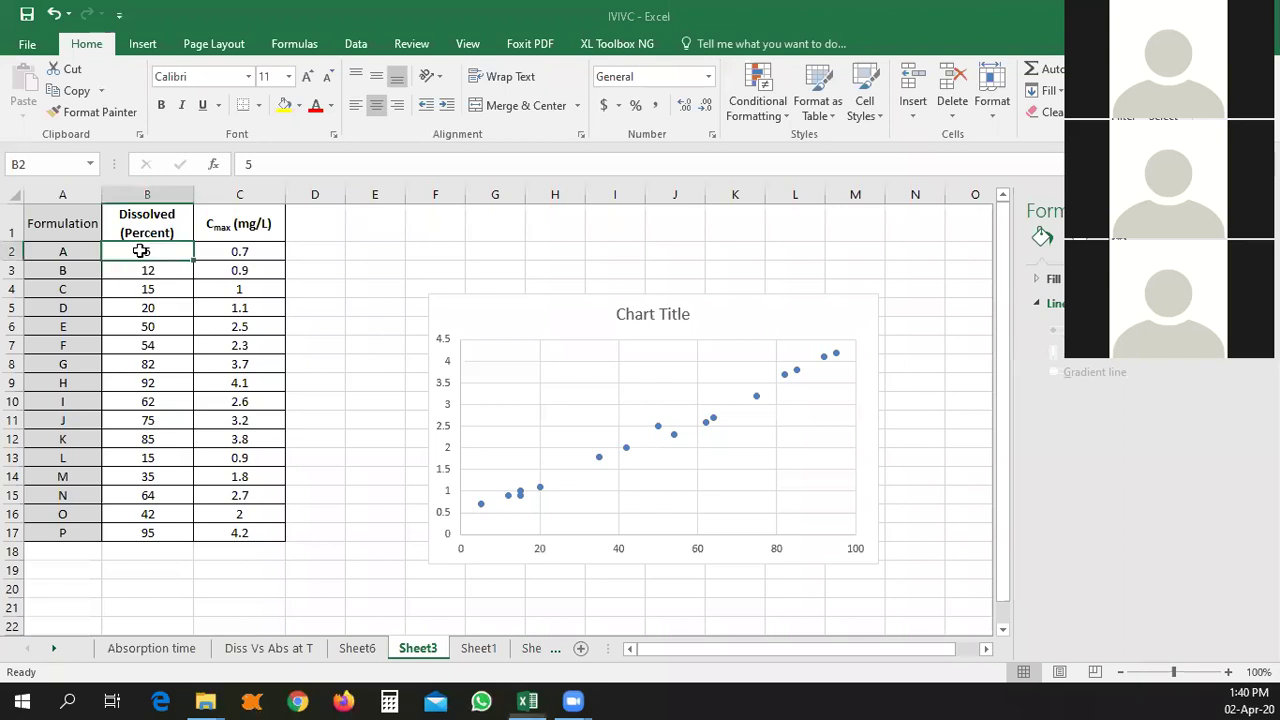
pyautogui.click(209, 250)
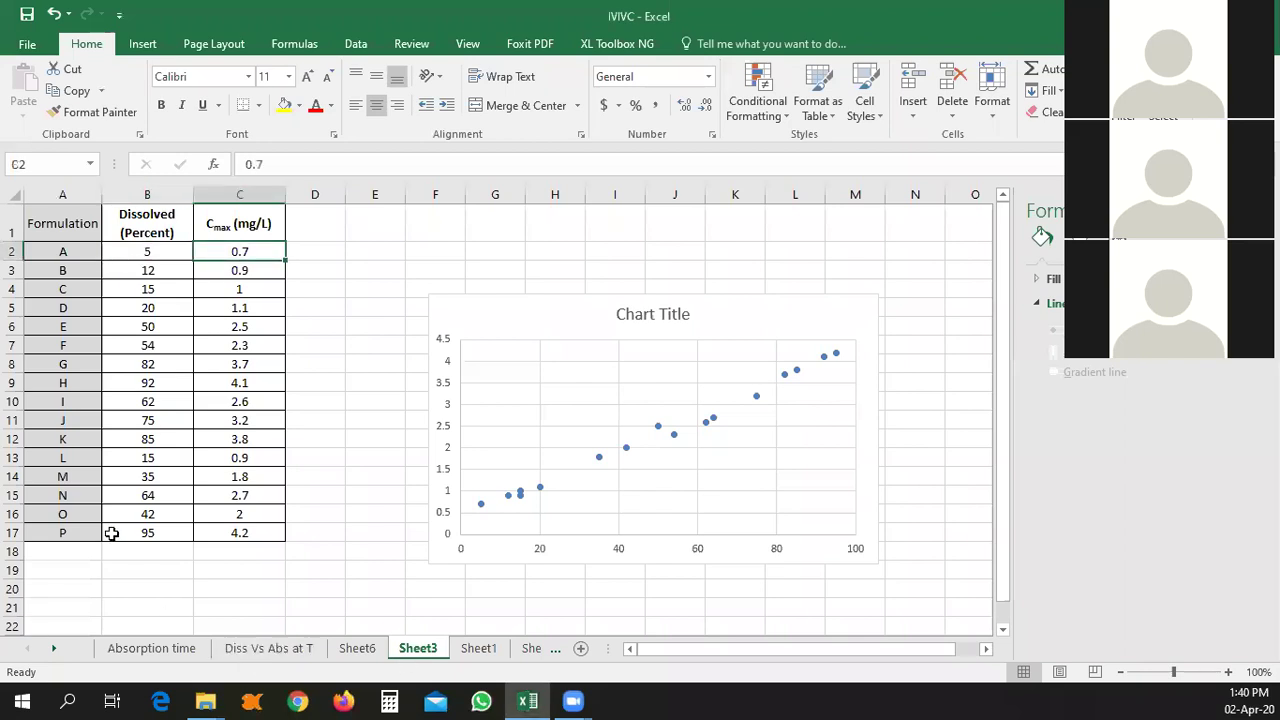
pyautogui.click(156, 307)
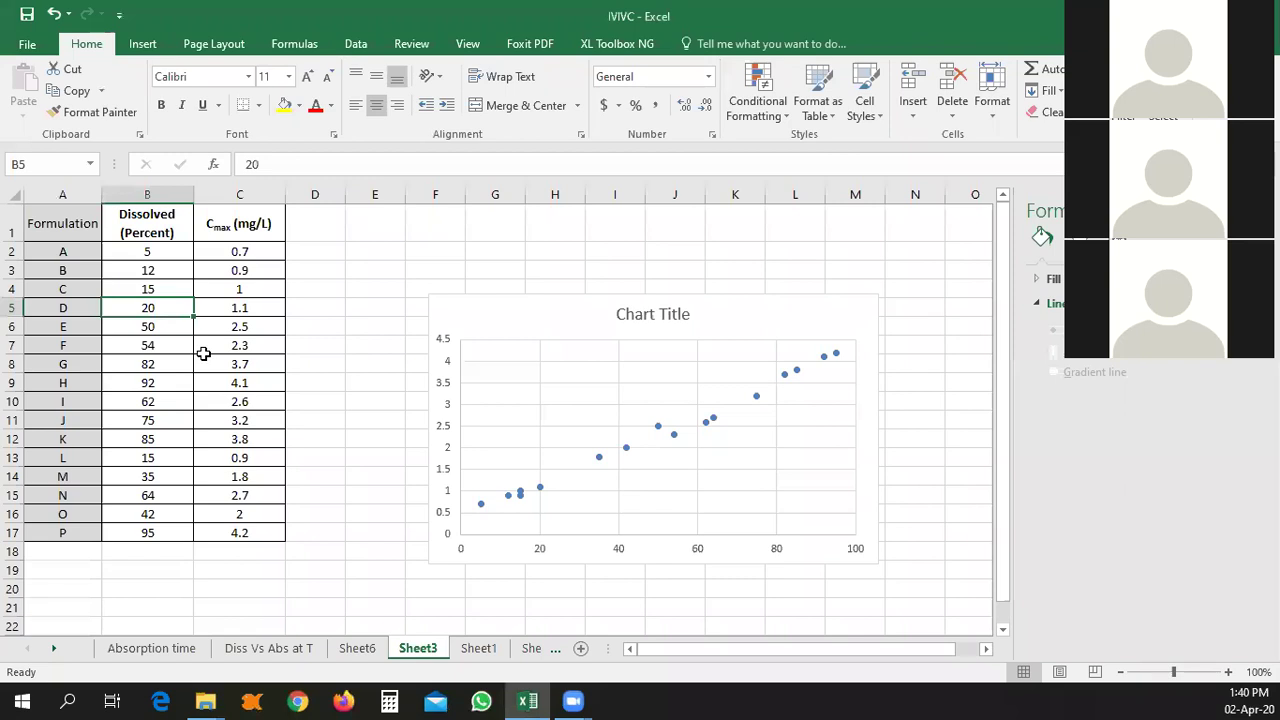
pyautogui.click(246, 303)
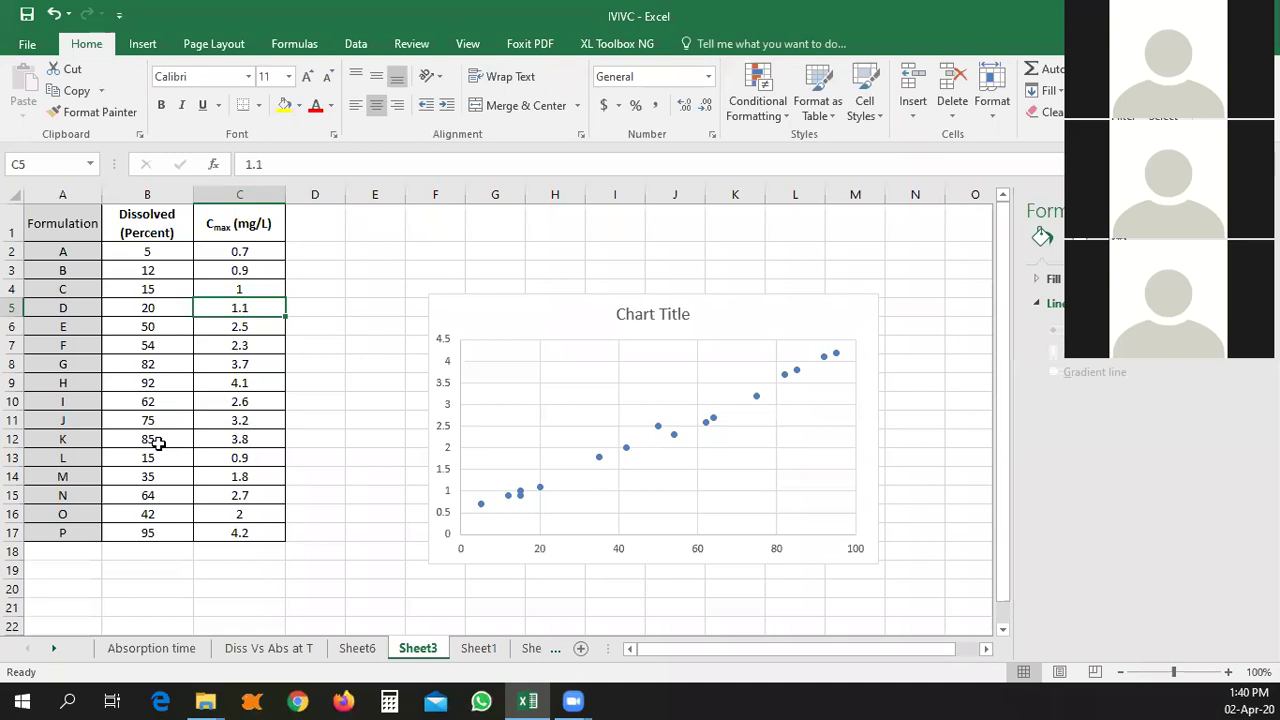
pyautogui.click(172, 387)
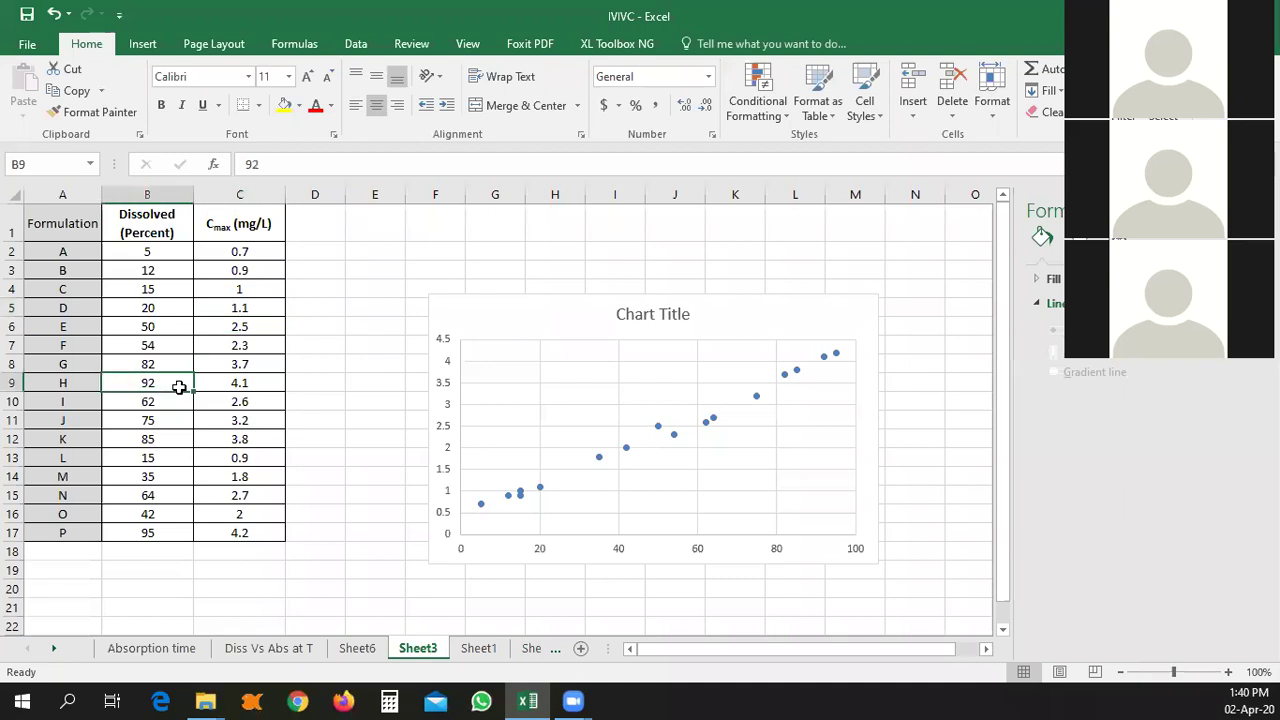
pyautogui.click(250, 382)
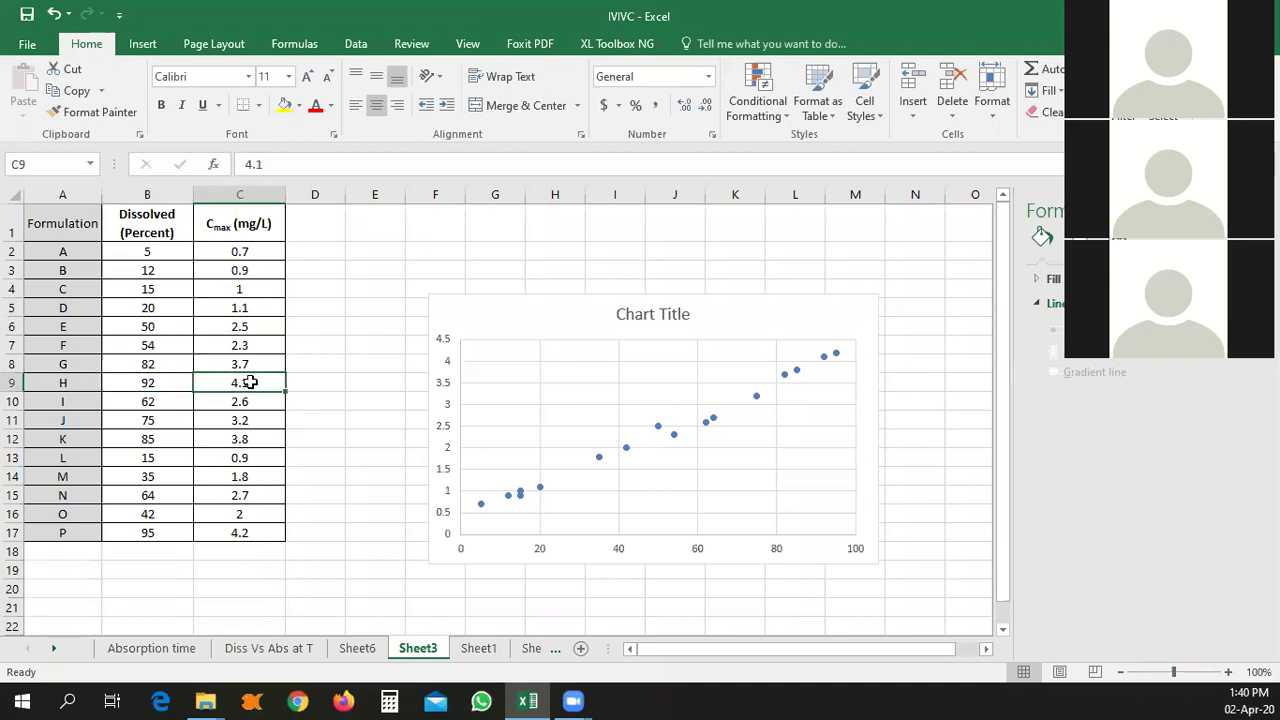
pyautogui.click(136, 538)
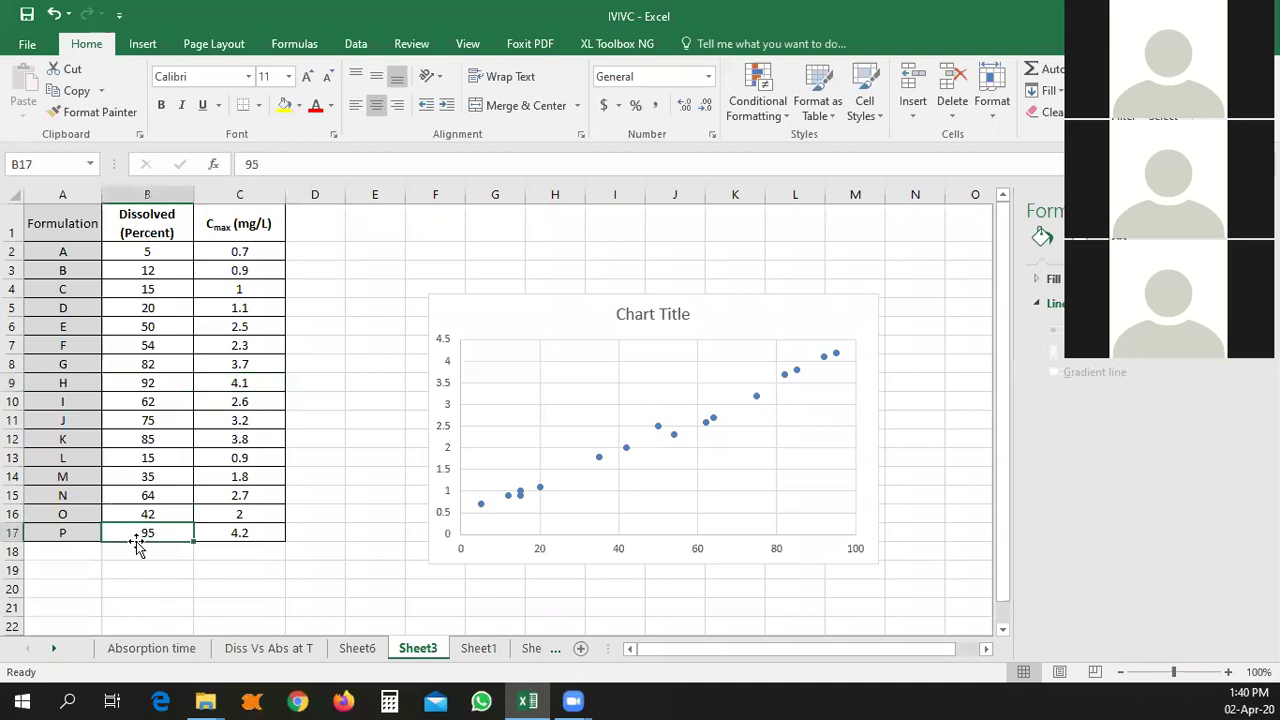
pyautogui.click(240, 538)
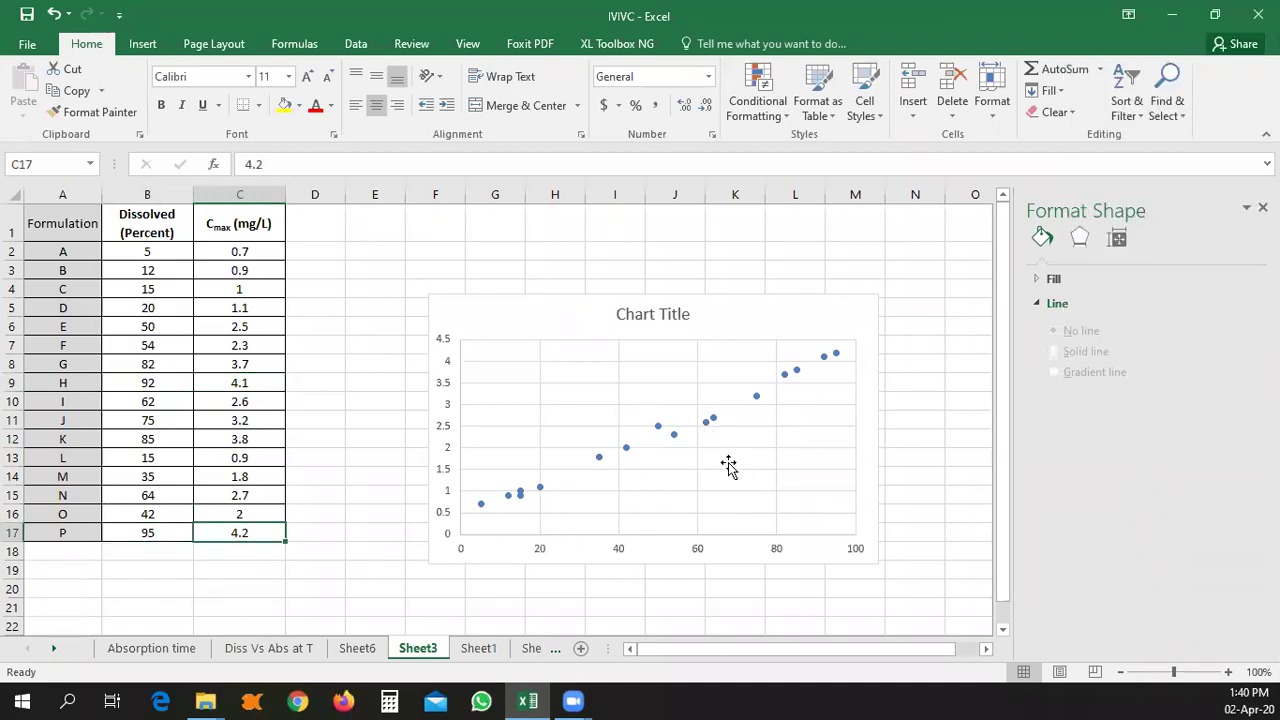
# - Remove the vertical and horizontal gridlines from the Sheet3 scatter chart and move the chart slightly up and to the left
pyautogui.click(697, 465)
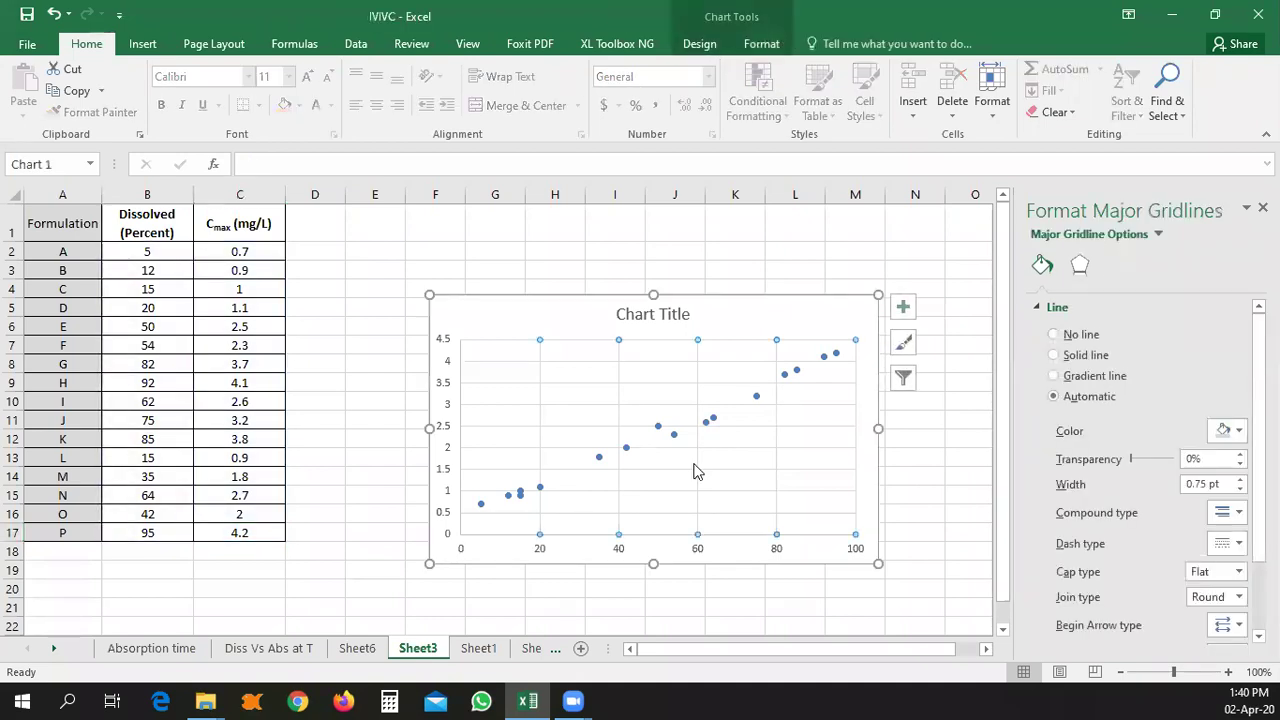
pyautogui.press('Delete')
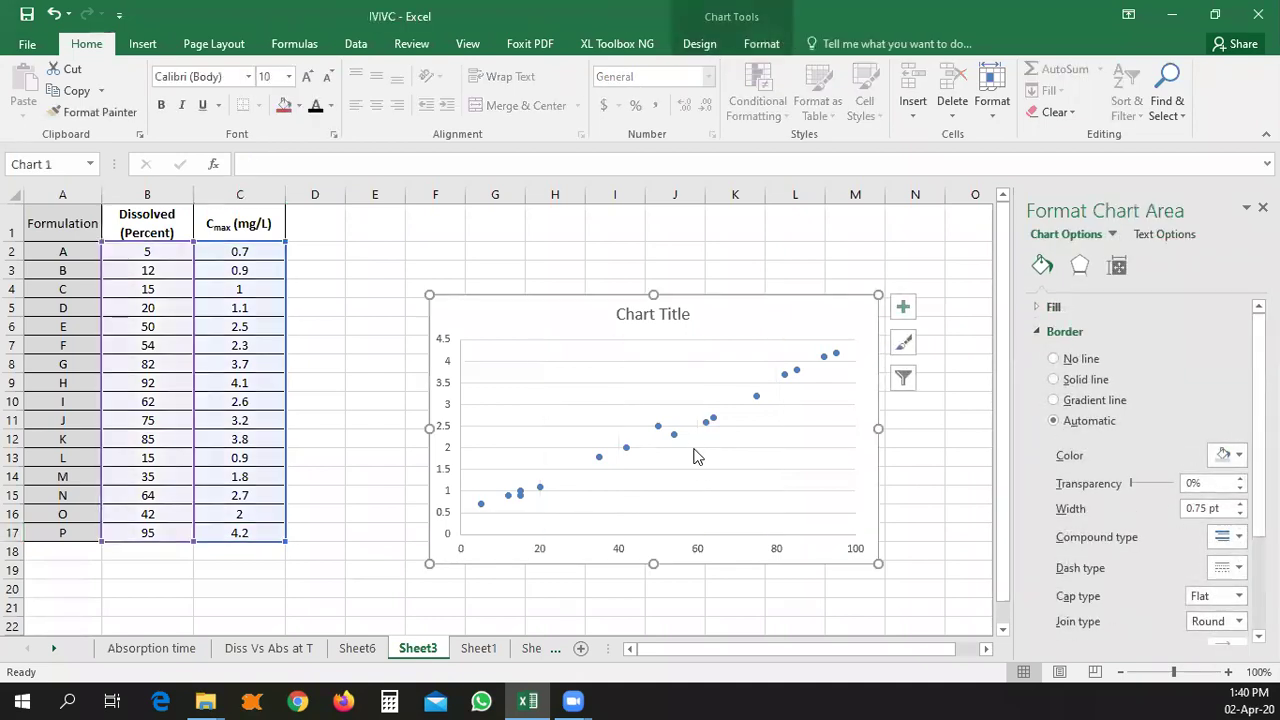
pyautogui.click(794, 449)
pyautogui.press('Delete')
pyautogui.moveTo(526, 320); pyautogui.dragTo(501, 266)
# - Enter reference line coordinates 0 and 100 in H18:H19 and again in I18:I19
pyautogui.click(566, 547)
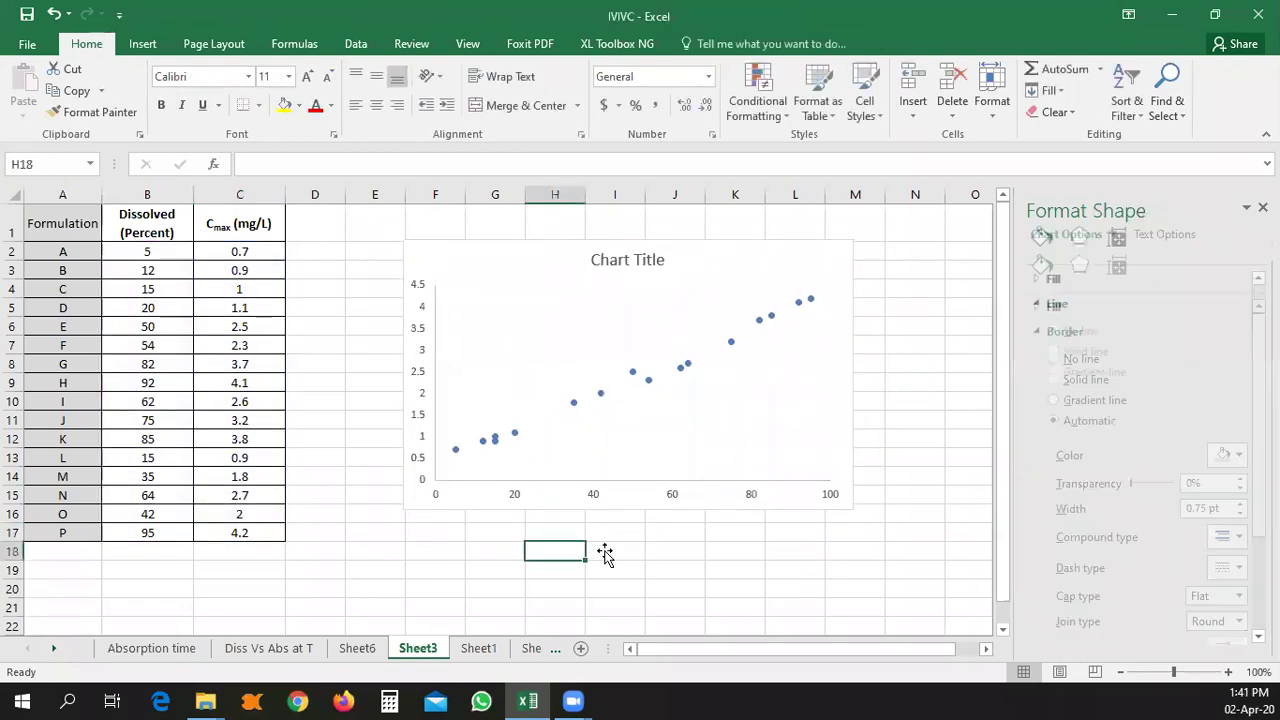
pyautogui.write('0')
pyautogui.press('Return')
pyautogui.write('100')
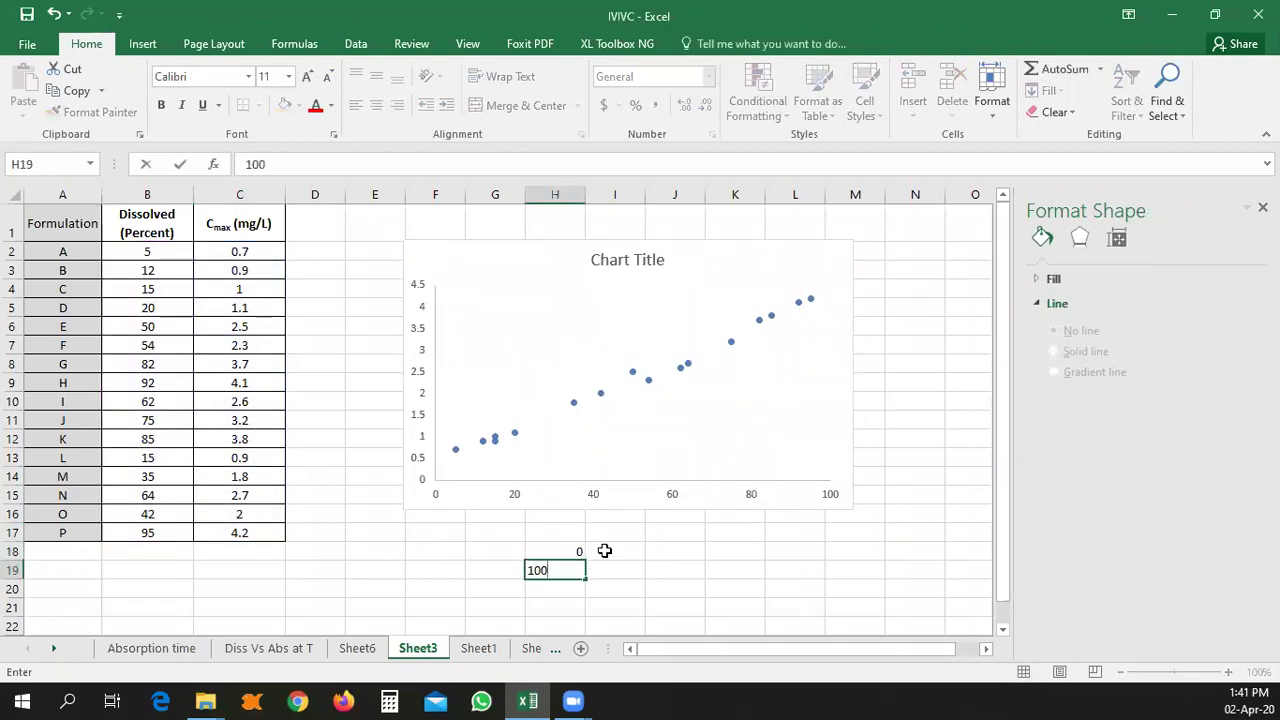
pyautogui.press('Tab')
pyautogui.click(604, 551)
pyautogui.write('0')
pyautogui.press('Return')
pyautogui.write('100')
pyautogui.click(604, 551)
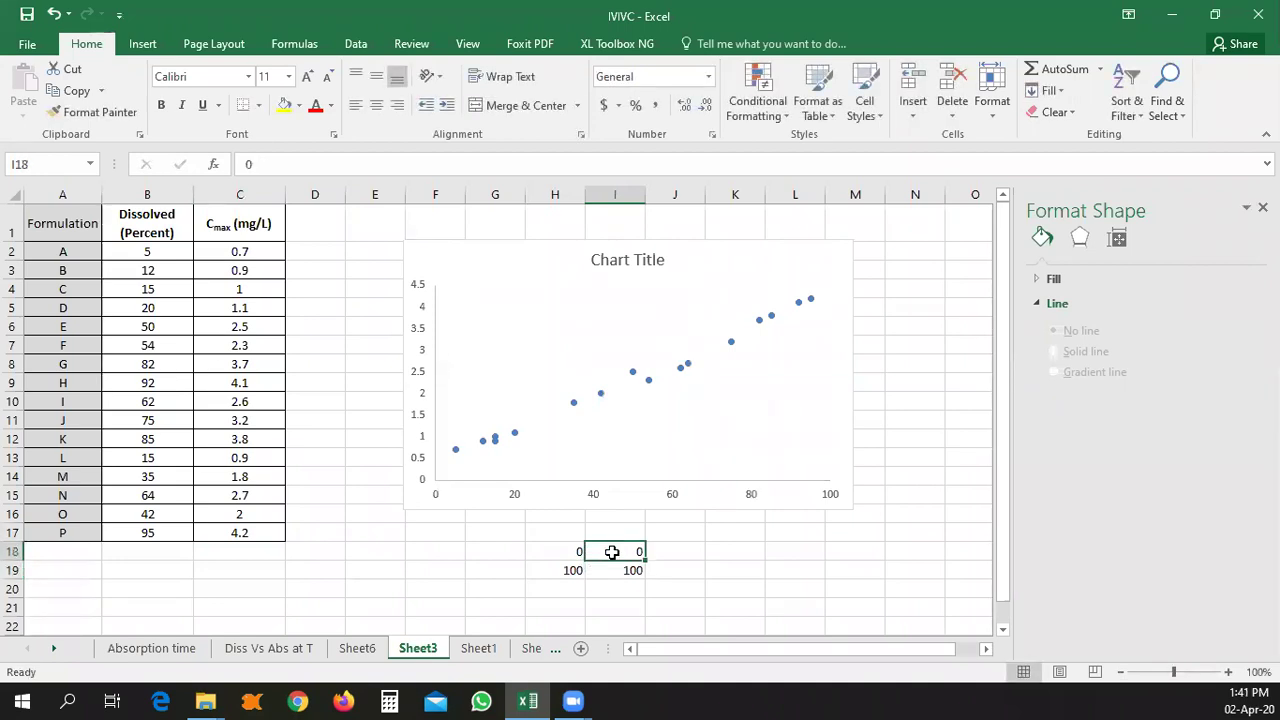
# - Add a second series to the chart with X values from H18:H19 and Y values from I18:I19
pyautogui.click(620, 416)
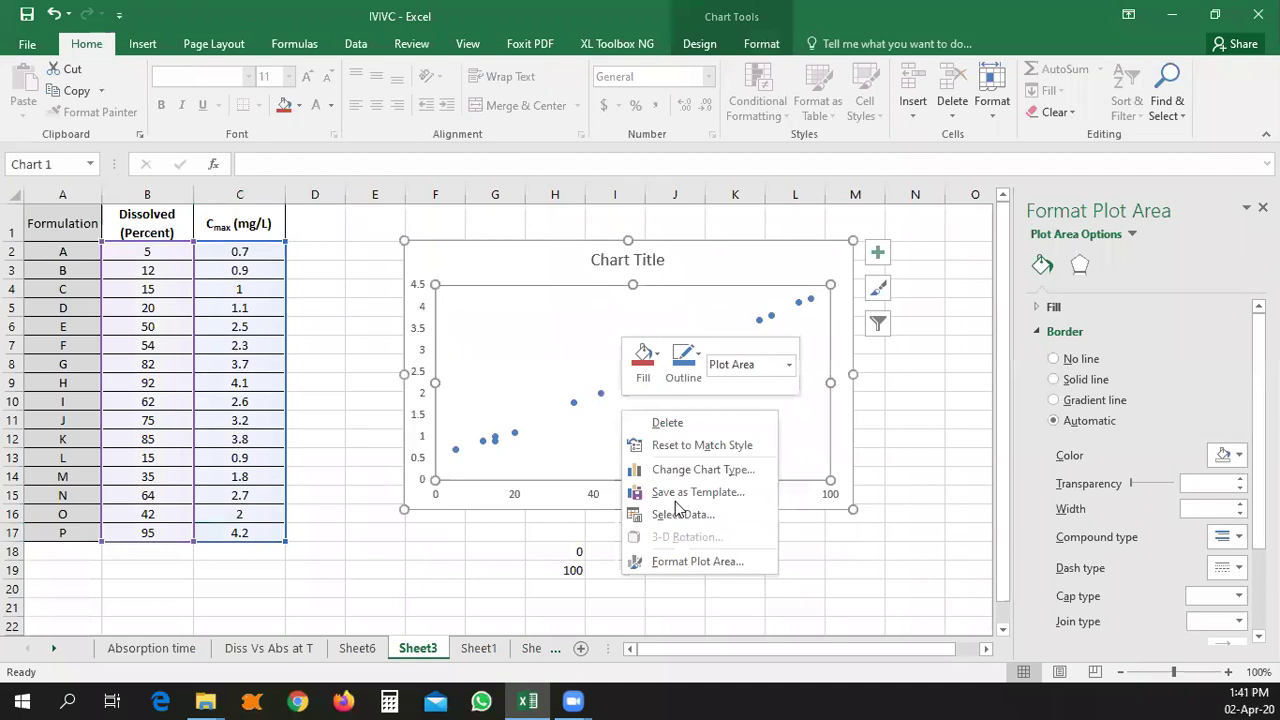
pyautogui.click(694, 515)
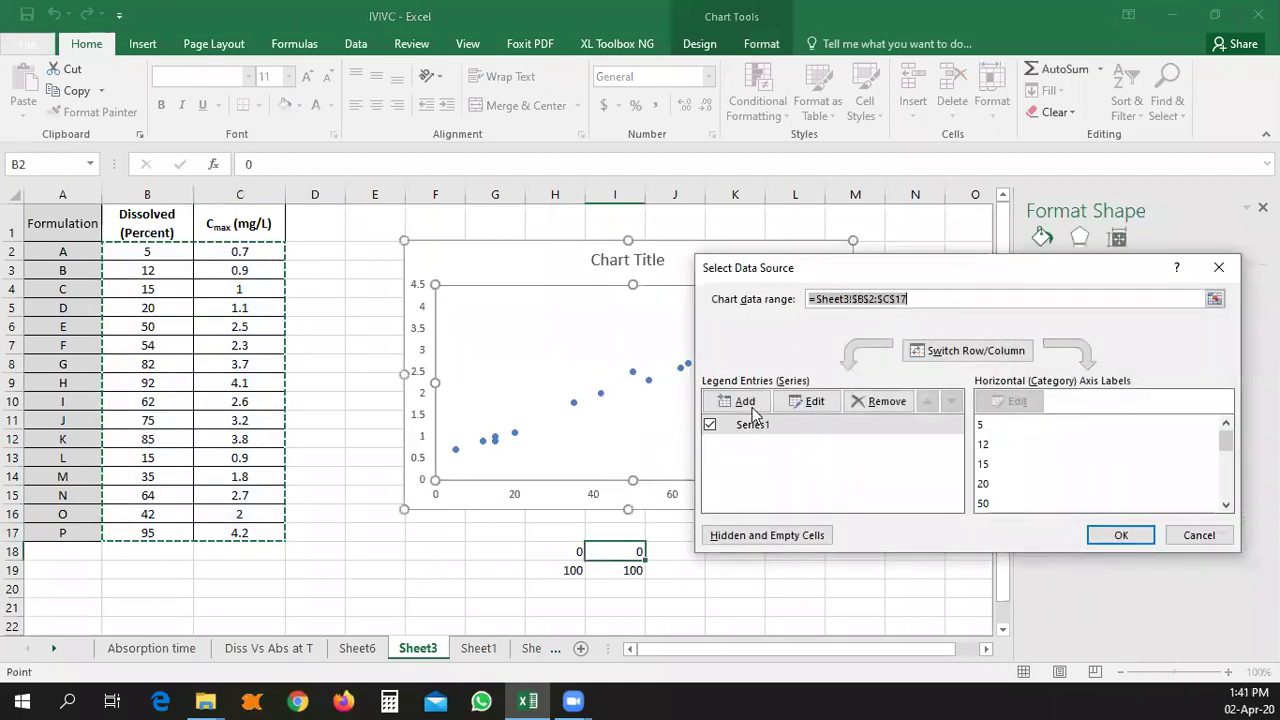
pyautogui.click(728, 402)
pyautogui.click(897, 405)
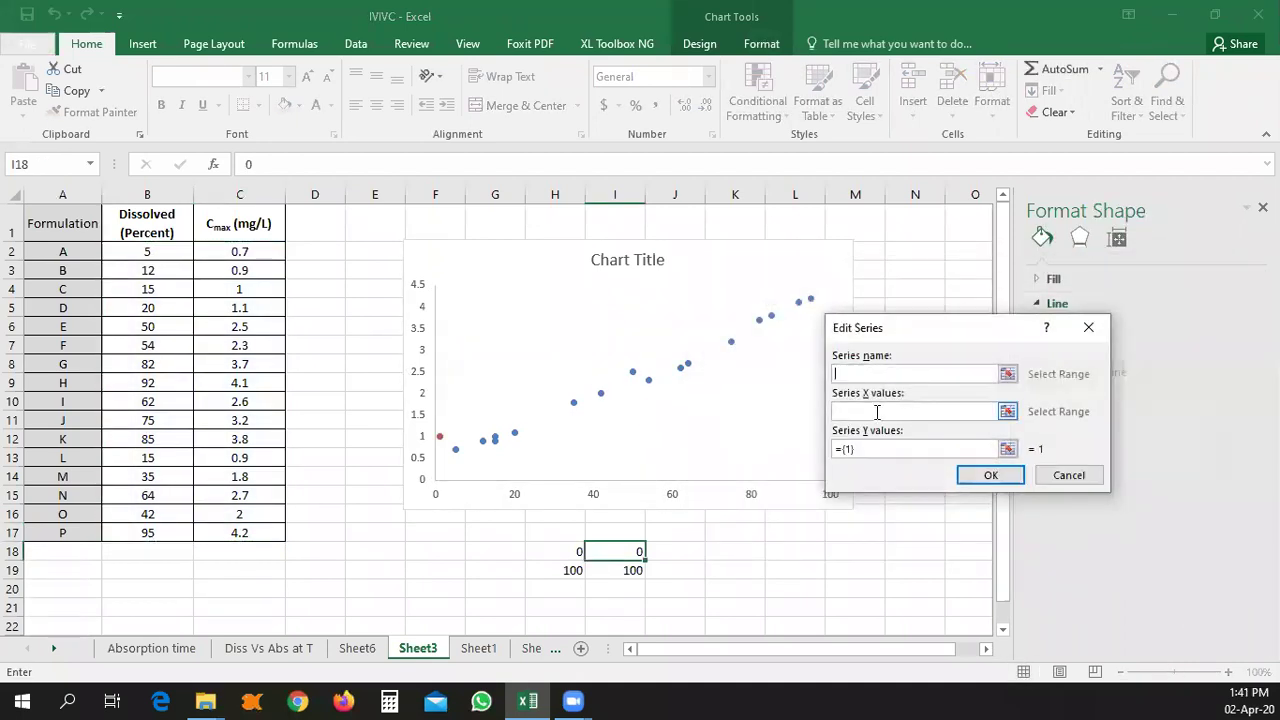
pyautogui.moveTo(550, 553); pyautogui.dragTo(557, 565)
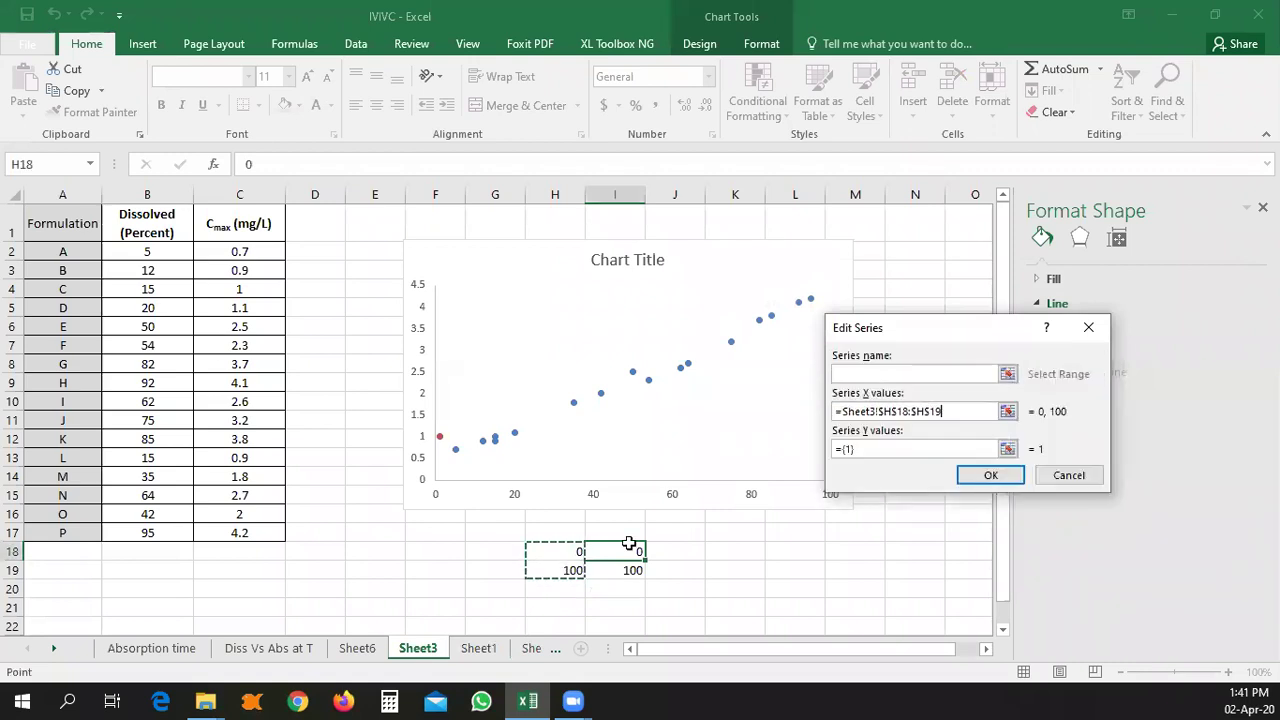
pyautogui.click(869, 450)
pyautogui.press('BackSpace')
pyautogui.press('BackSpace')
pyautogui.press('BackSpace')
pyautogui.moveTo(605, 553); pyautogui.dragTo(617, 570)
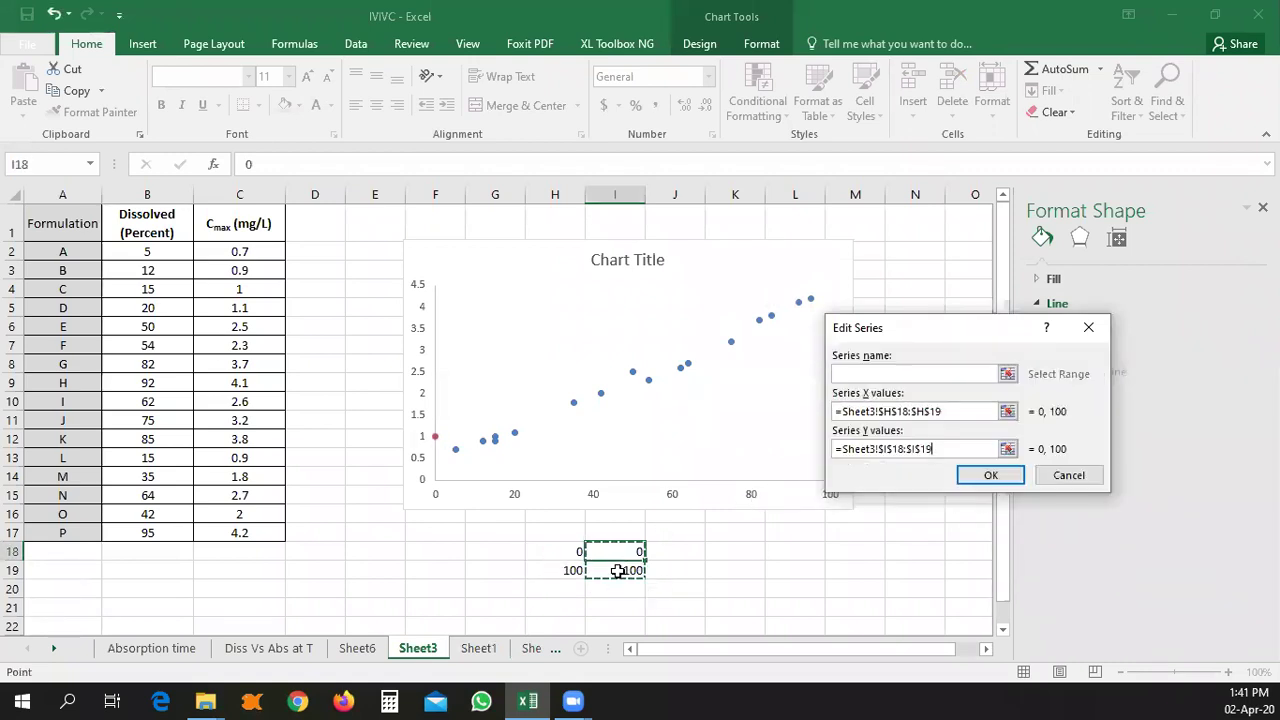
pyautogui.click(988, 476)
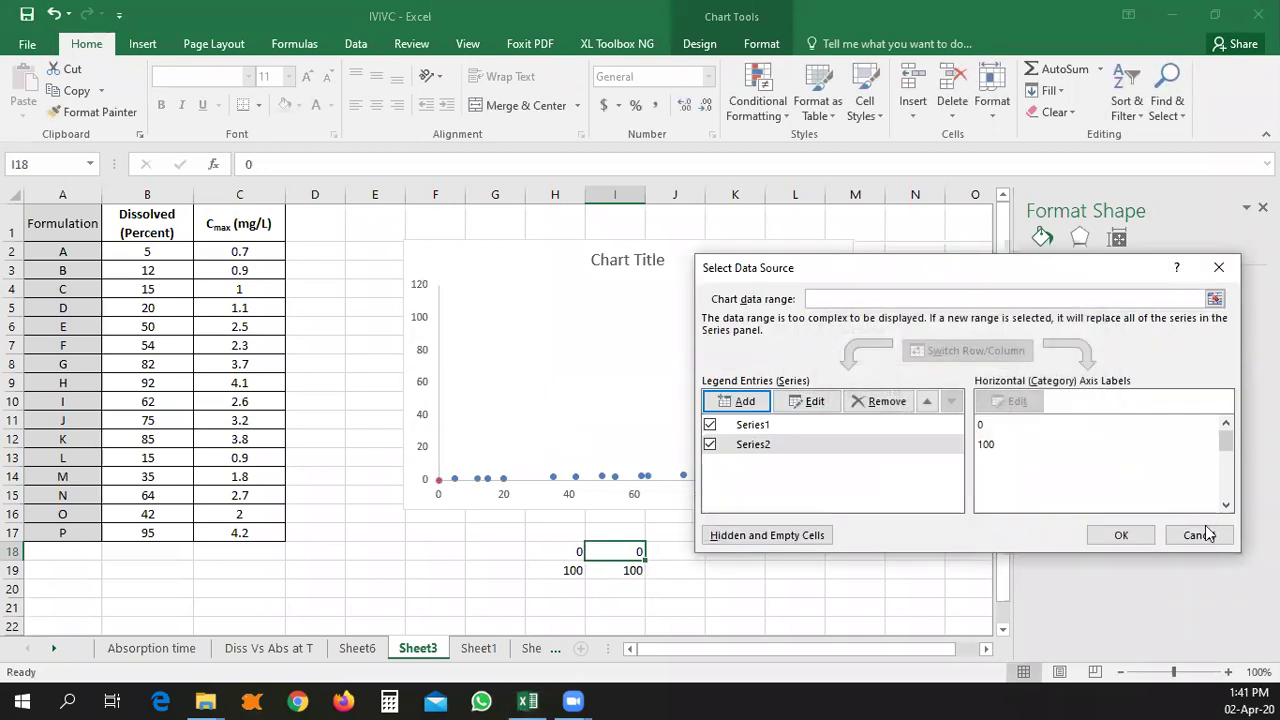
pyautogui.click(1135, 535)
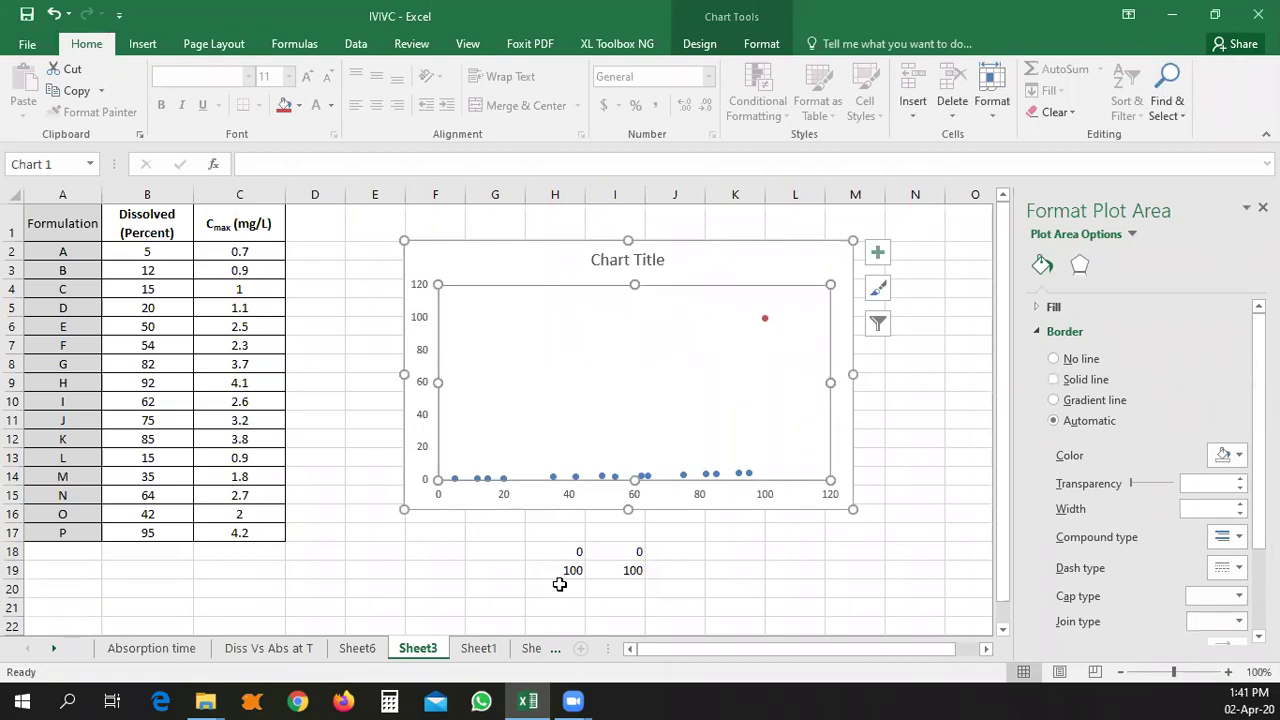
# - Undo the added reference series and start a new chart series with X values from H18:H19
pyautogui.click(454, 569)
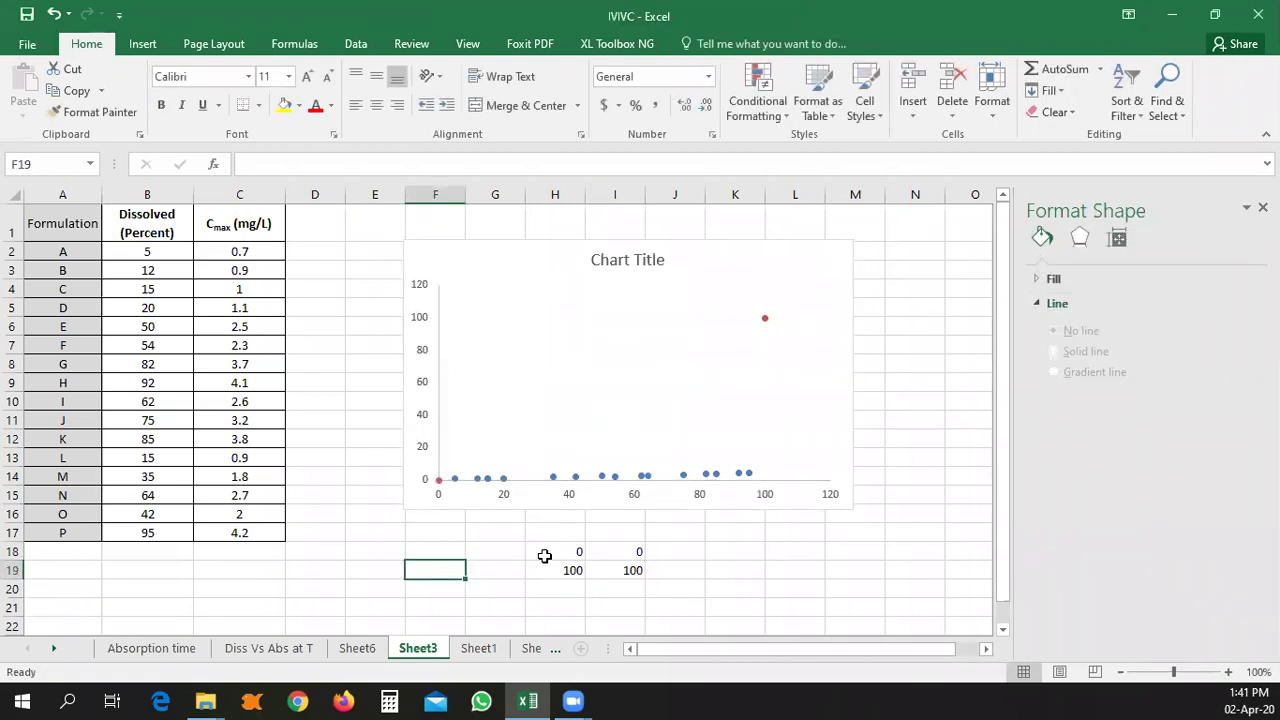
pyautogui.click(605, 452)
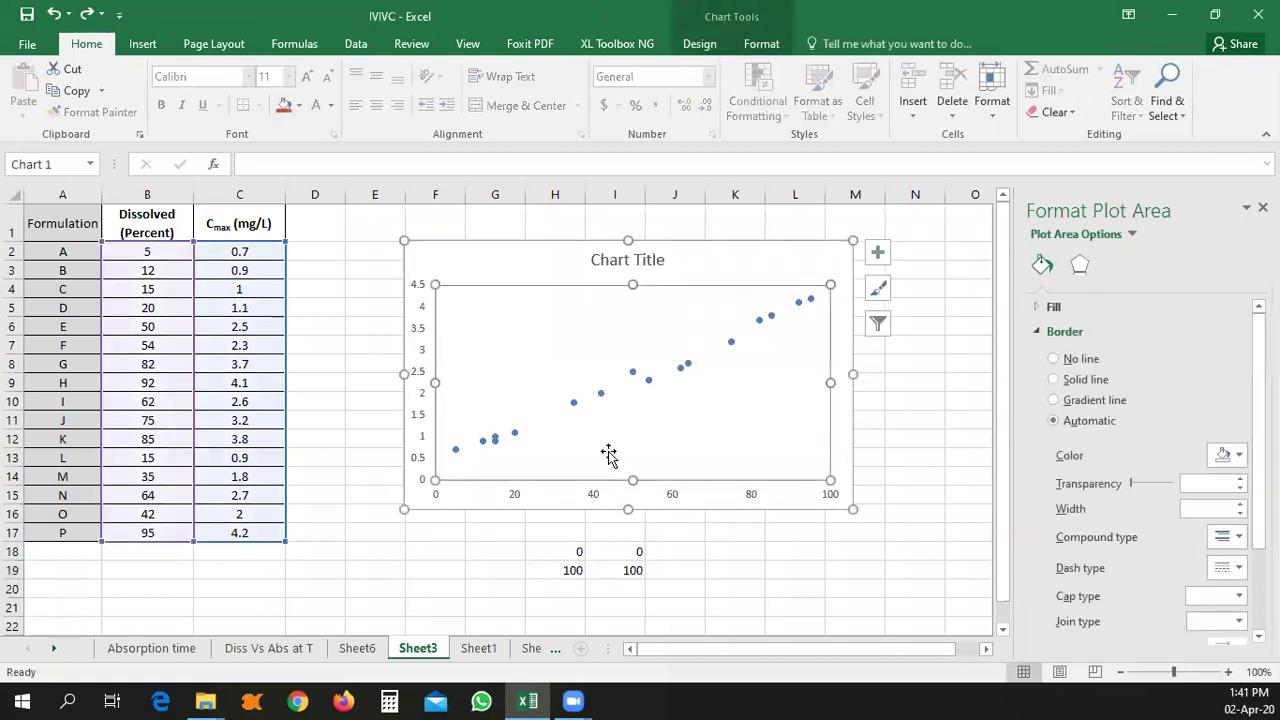
pyautogui.rightClick(609, 453)
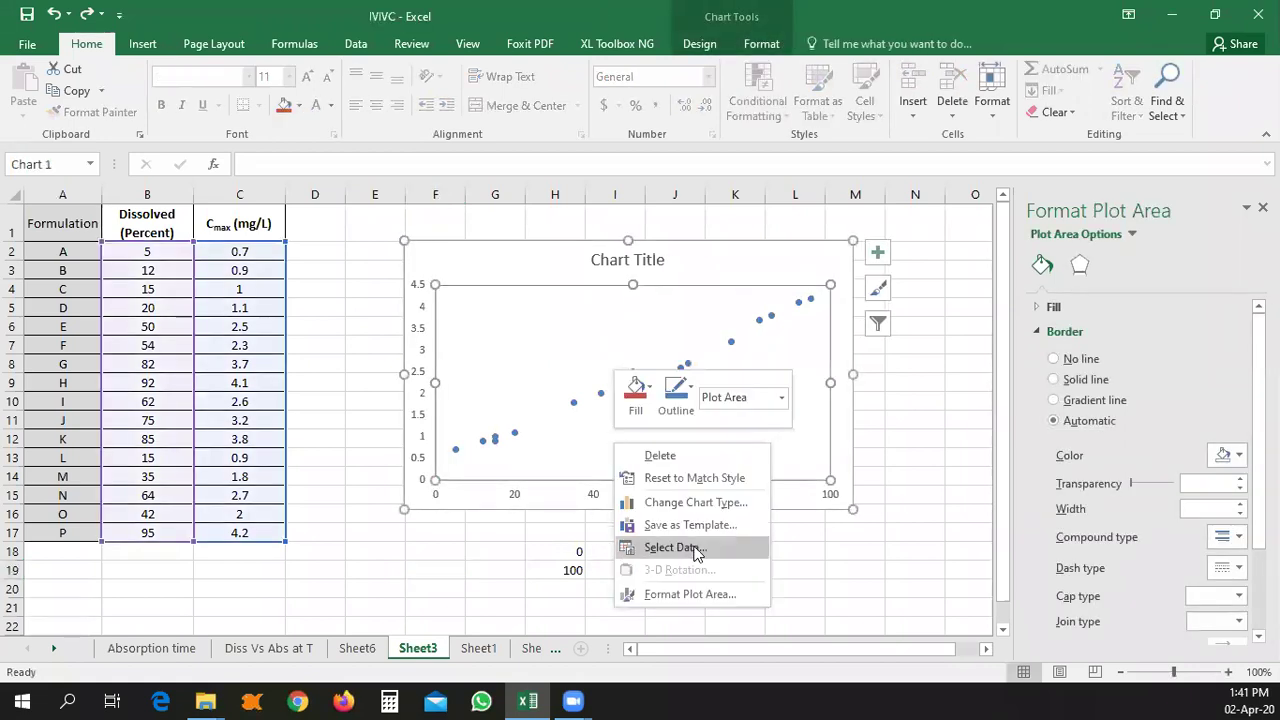
pyautogui.click(697, 549)
pyautogui.click(728, 404)
pyautogui.click(853, 416)
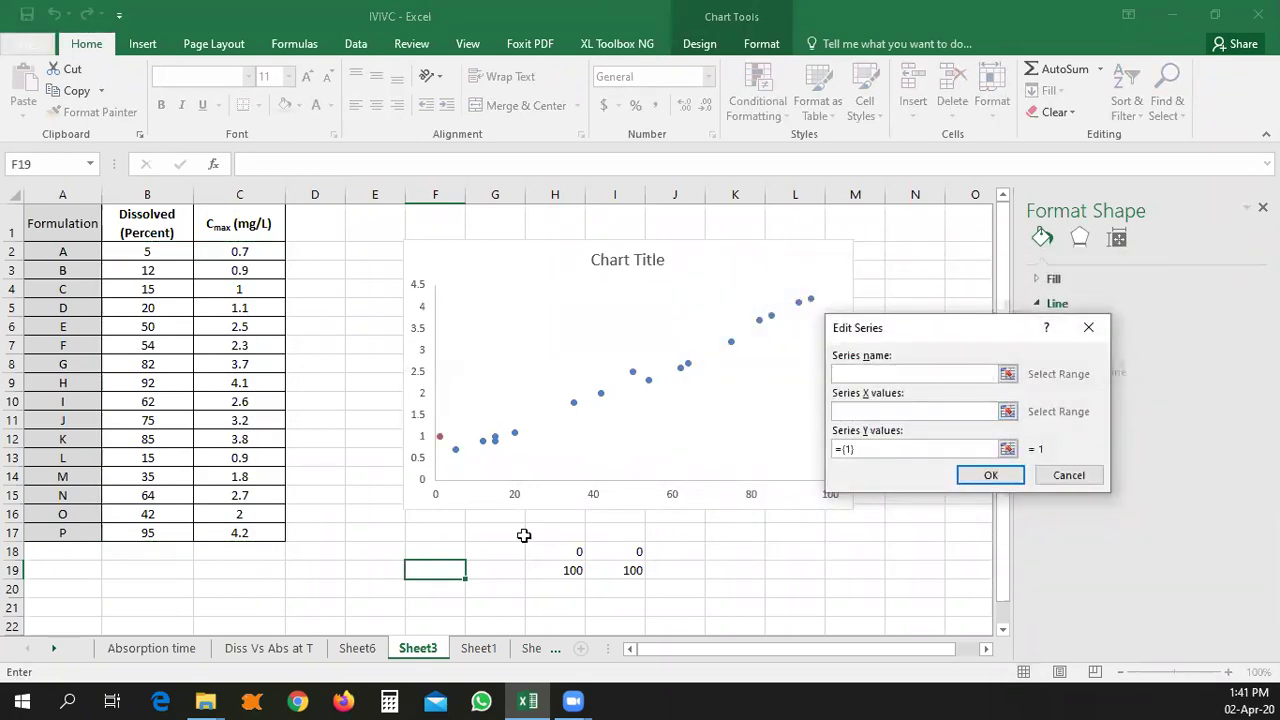
pyautogui.moveTo(563, 552); pyautogui.dragTo(569, 570)
# - Set the new series' Y values to I18:I19 and apply the chart data changes
pyautogui.click(882, 448)
pyautogui.press('BackSpace')
pyautogui.press('BackSpace')
pyautogui.press('BackSpace')
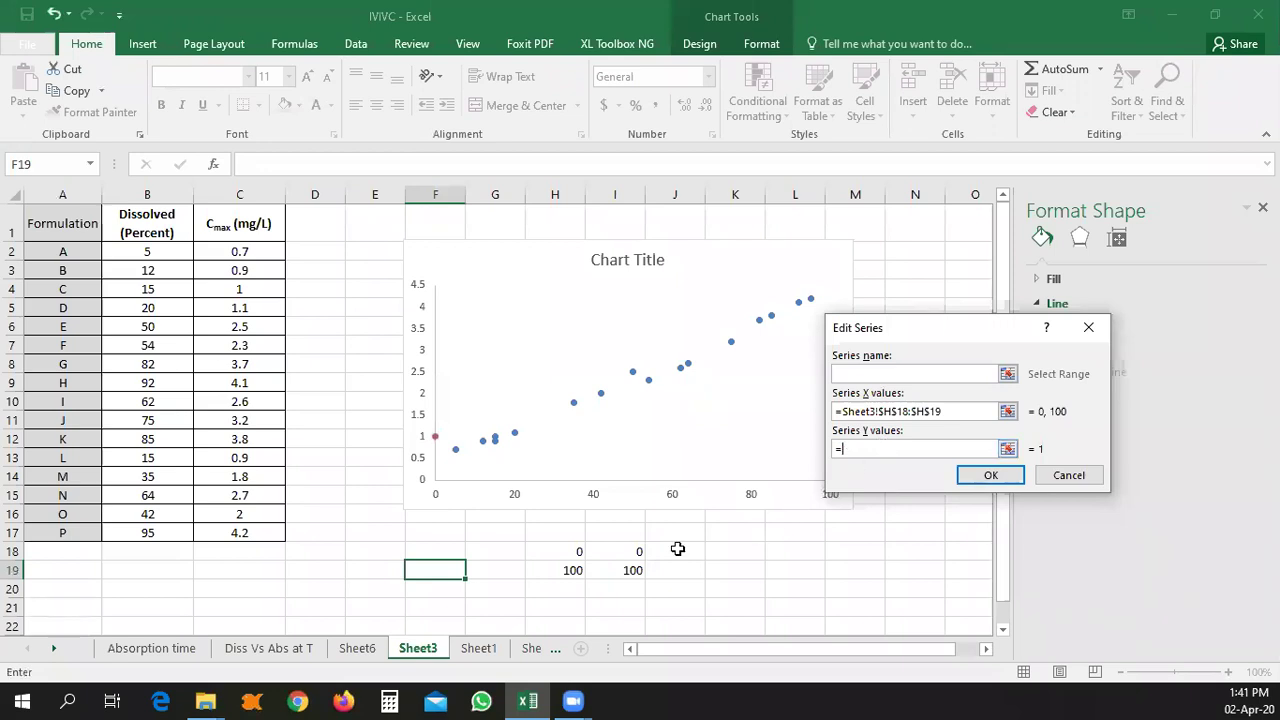
pyautogui.click(630, 552)
pyautogui.moveTo(630, 552); pyautogui.dragTo(632, 569)
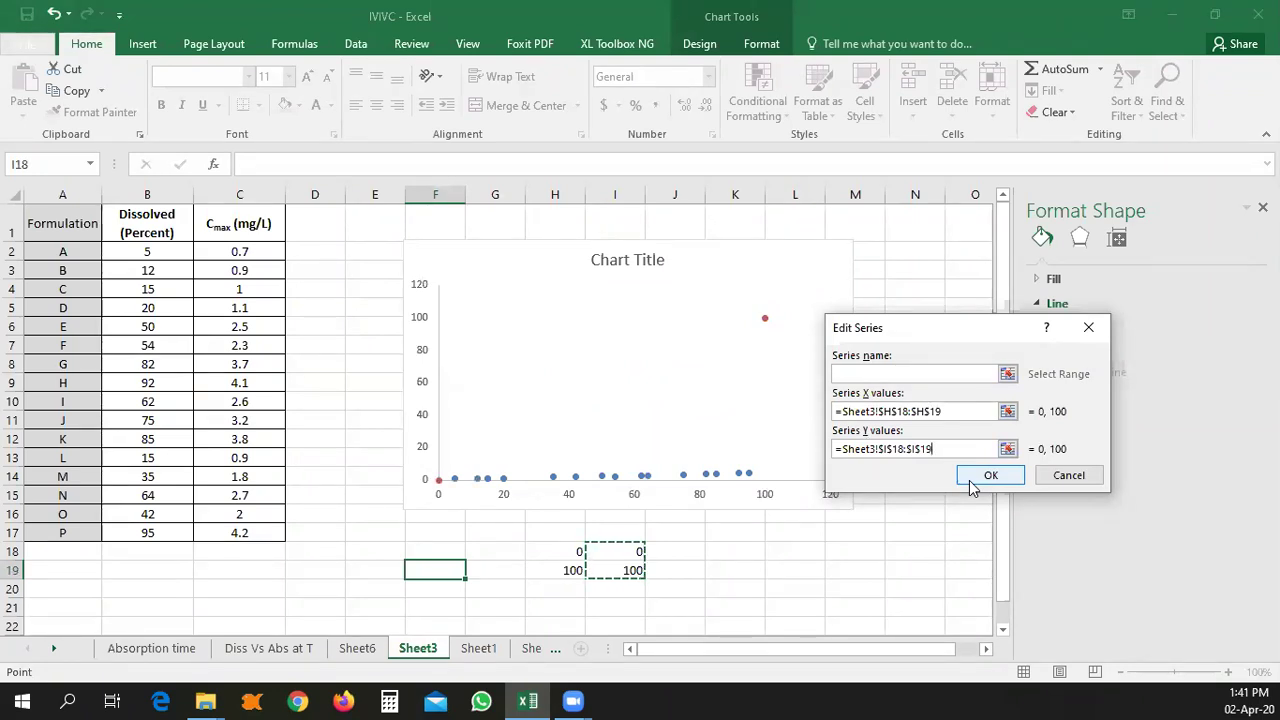
pyautogui.click(970, 481)
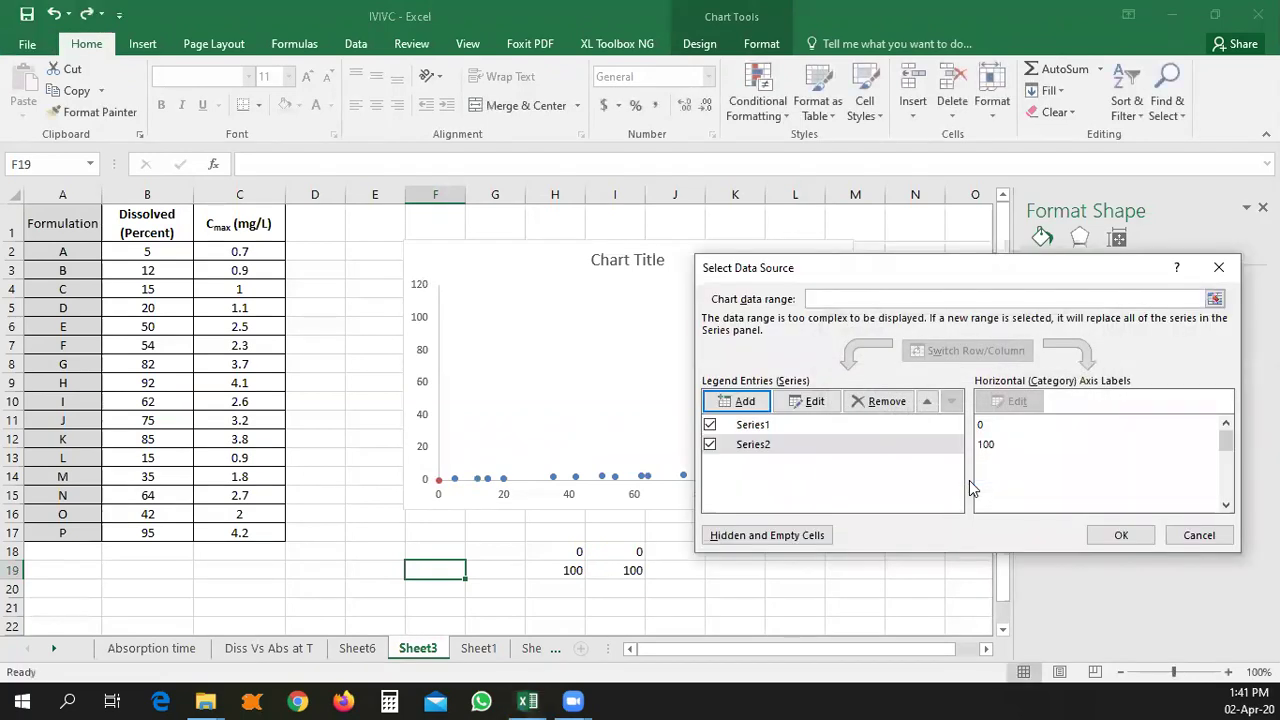
pyautogui.click(1121, 536)
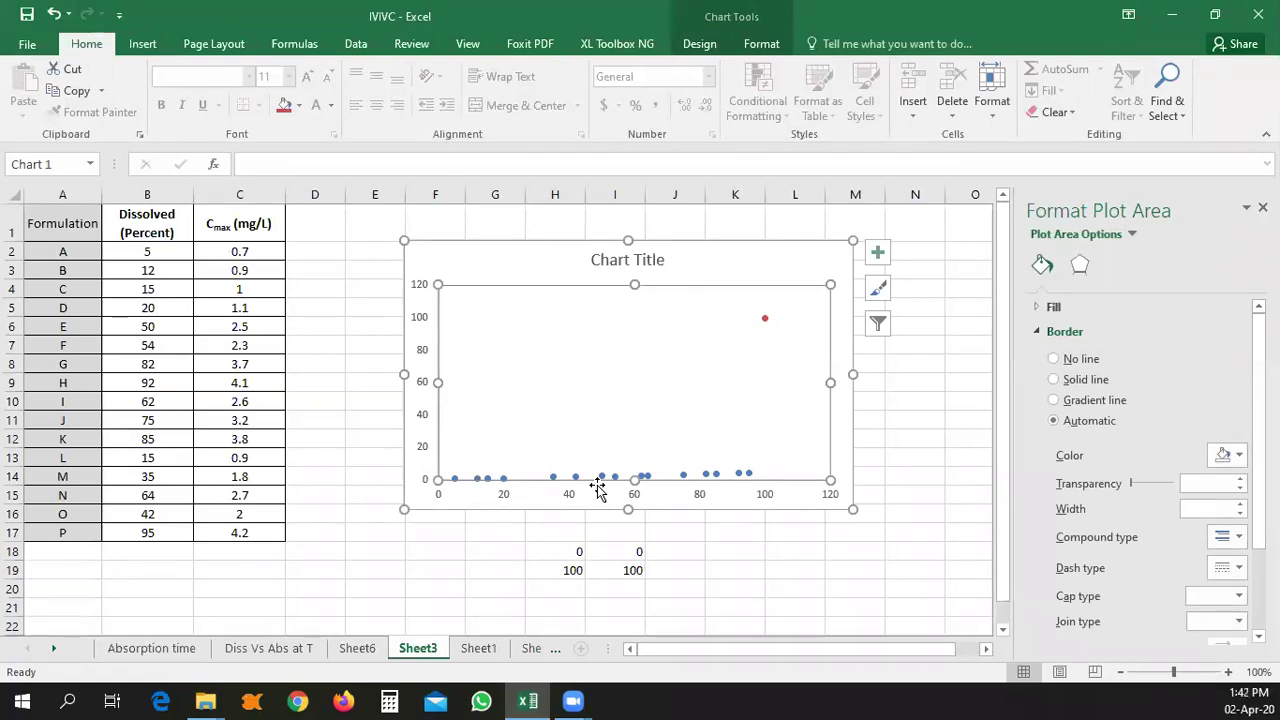
# - Set the reference line's end value in H19 to 4.5
pyautogui.click(571, 570)
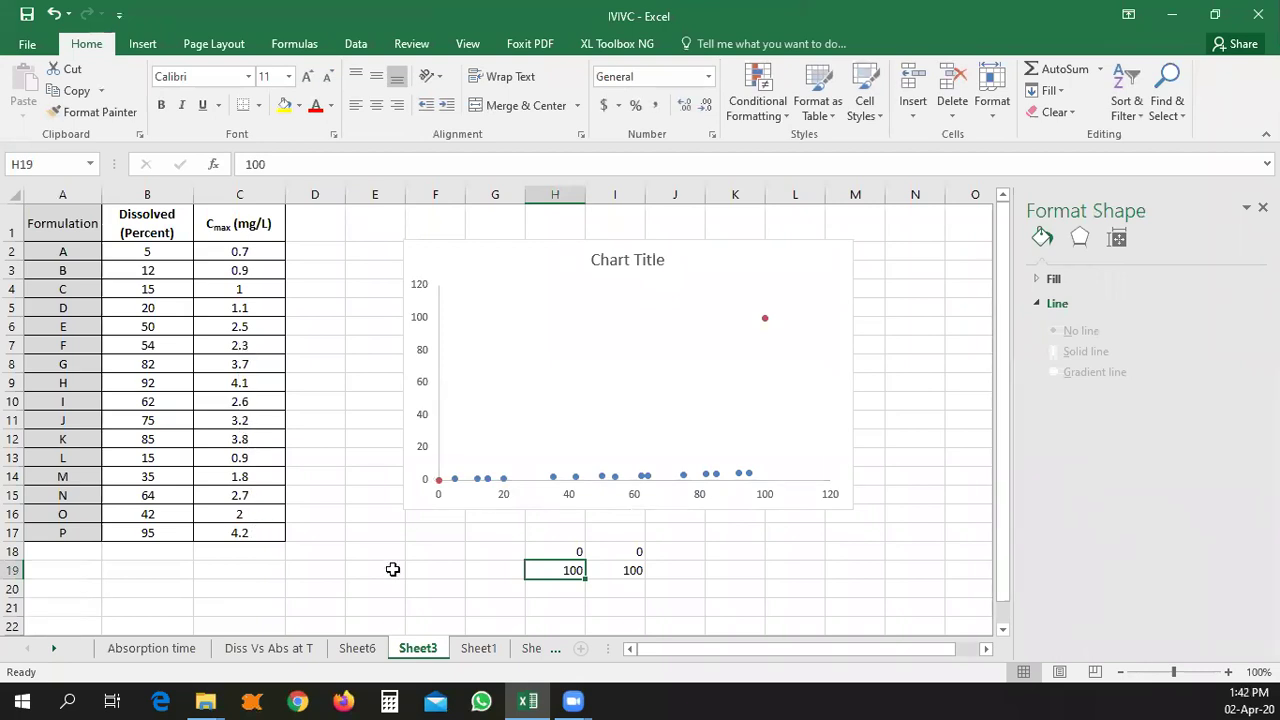
pyautogui.write('4.5')
pyautogui.press('Return')
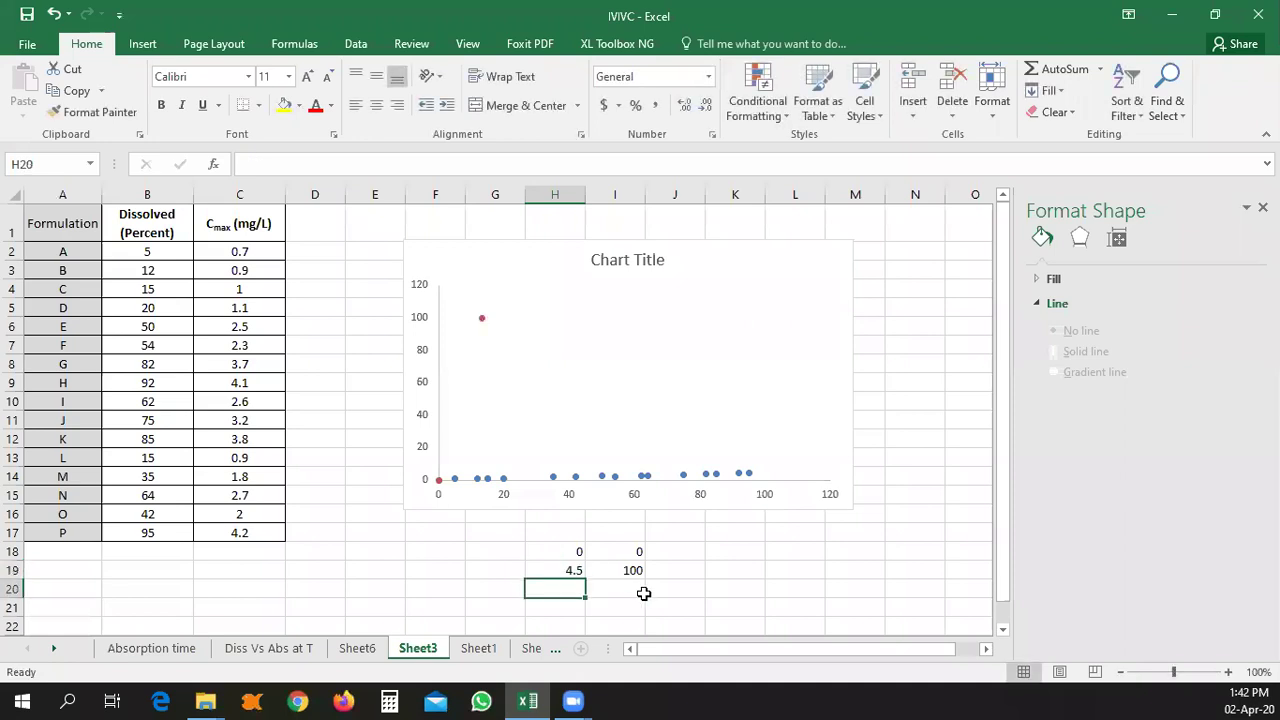
# - Set the reference line's end point to 4.5 in I19 and 100 in H19
pyautogui.click(628, 570)
pyautogui.write('4.')
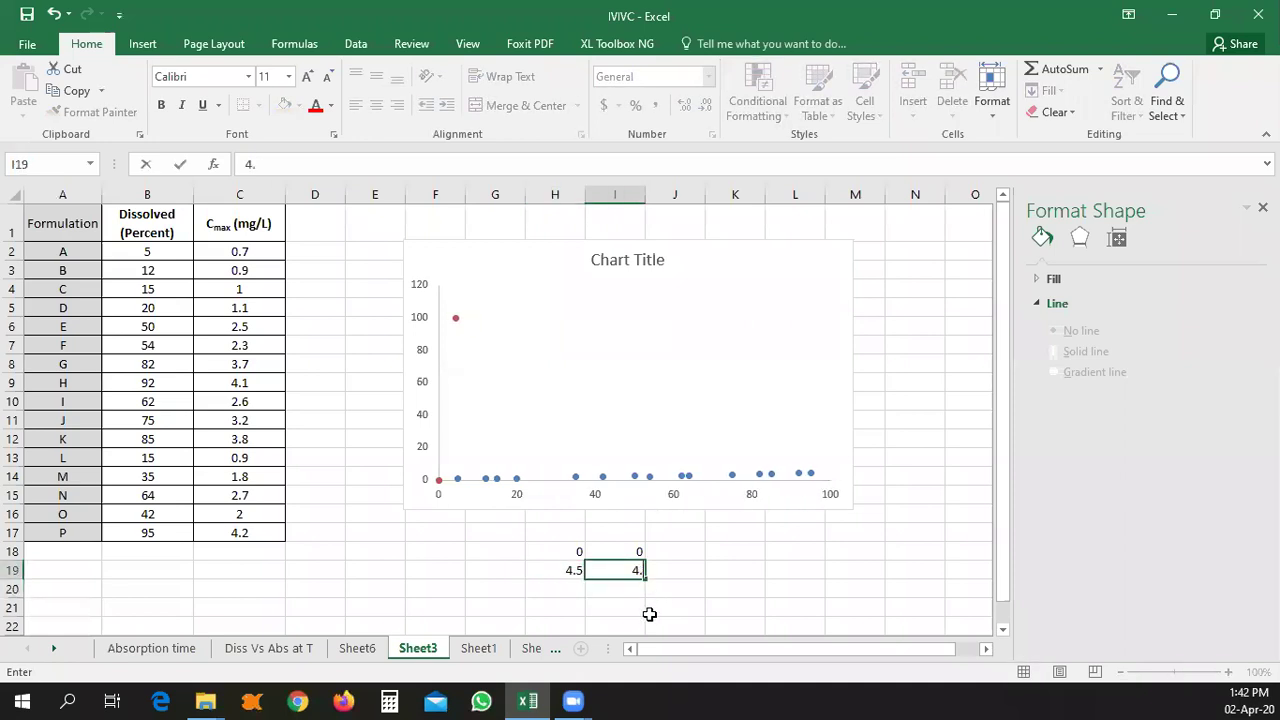
pyautogui.write('5')
pyautogui.click(697, 566)
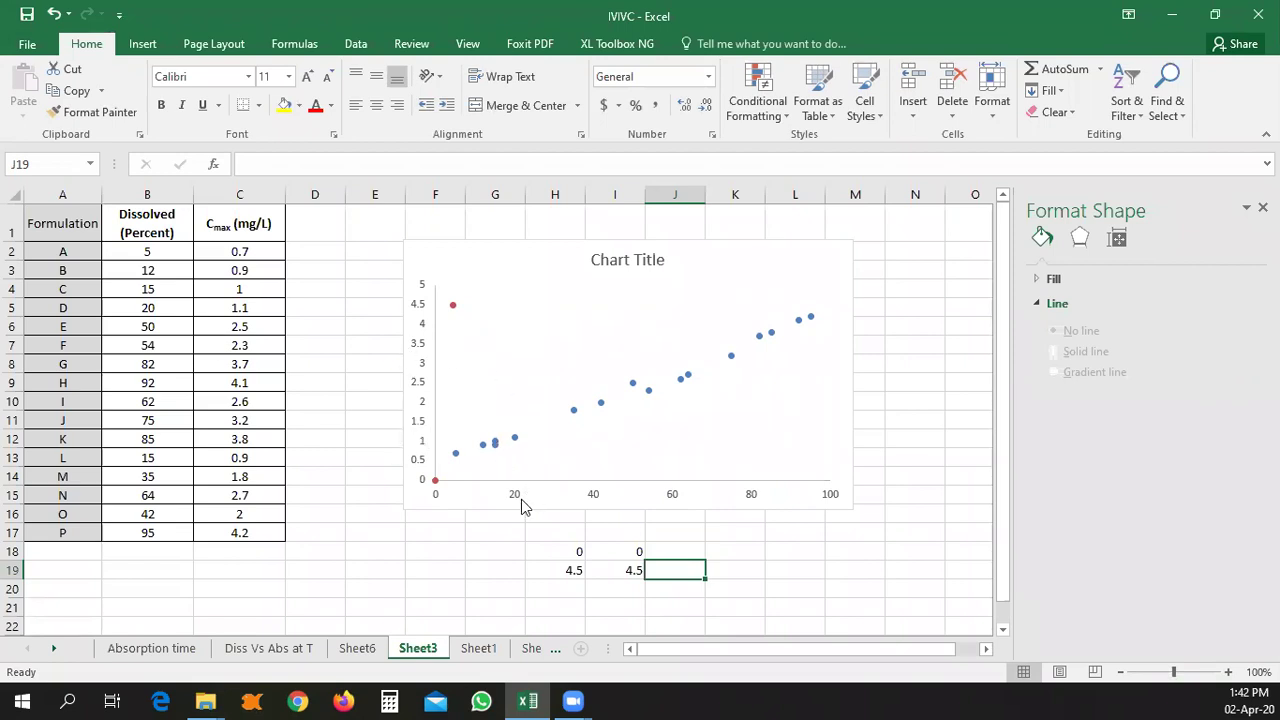
pyautogui.click(565, 569)
pyautogui.write('100')
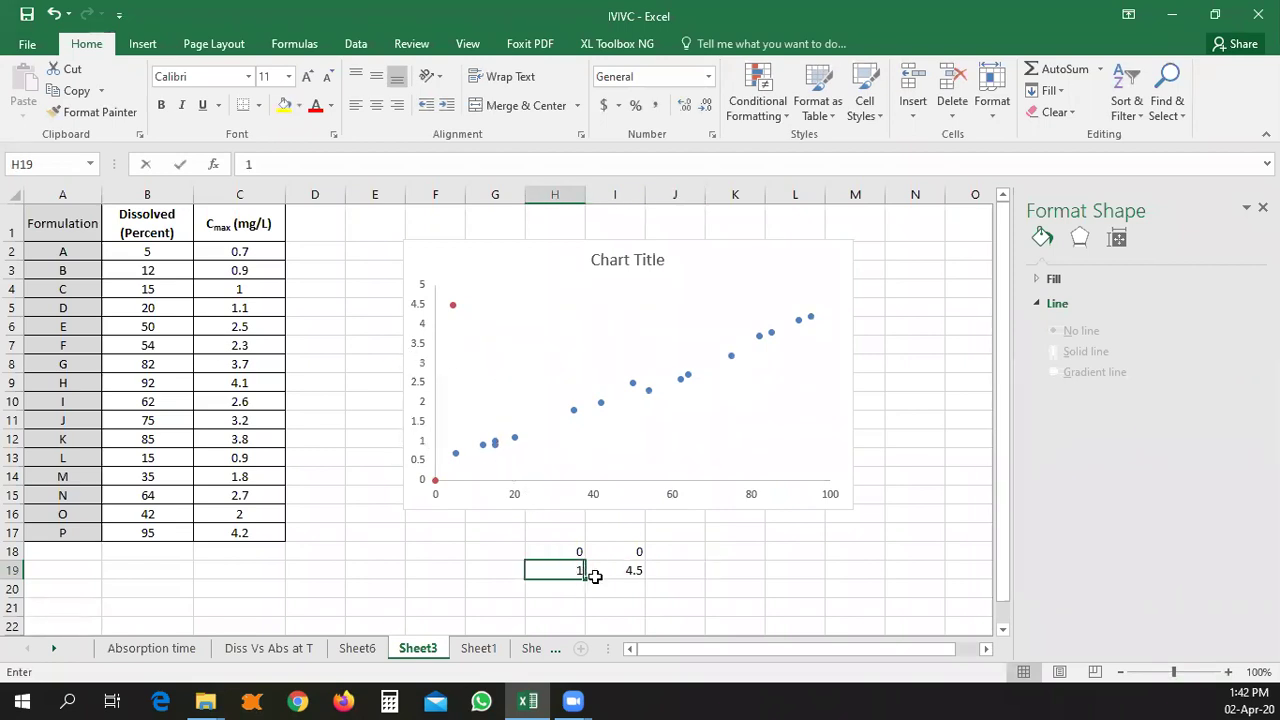
pyautogui.click(674, 586)
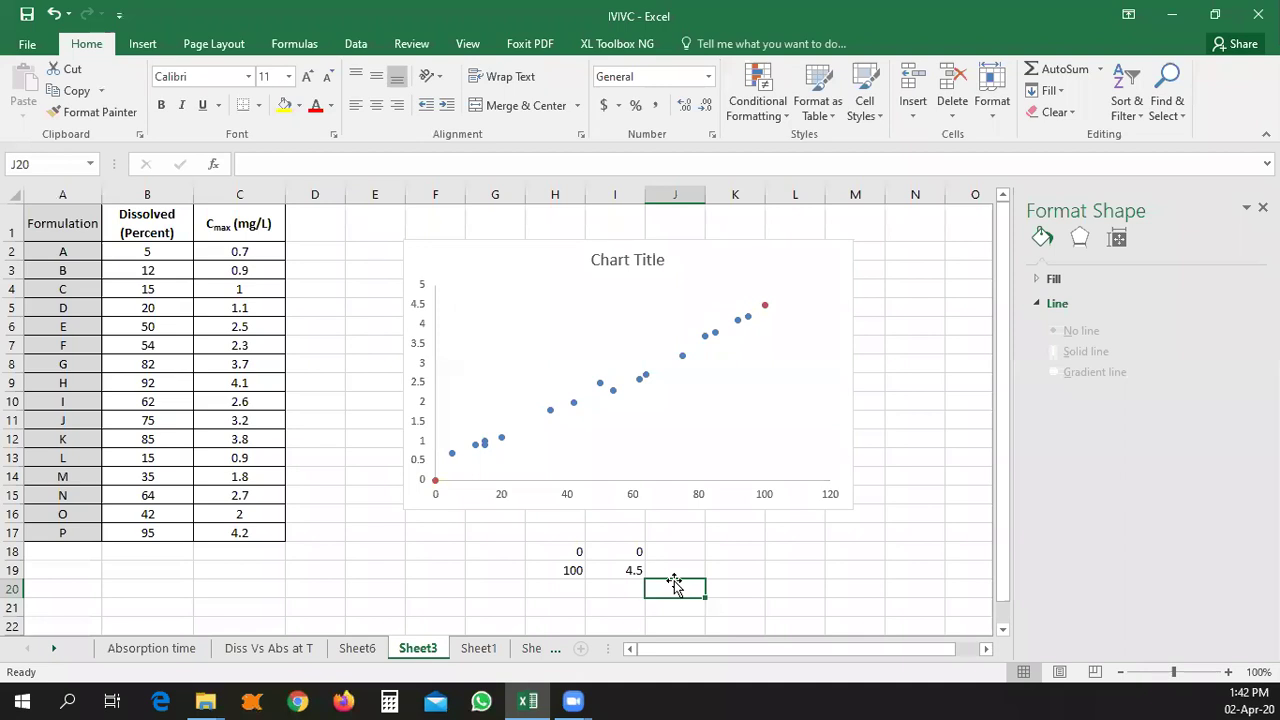
# - Add a linear trendline to the two-point reference series in the chart
pyautogui.click(716, 438)
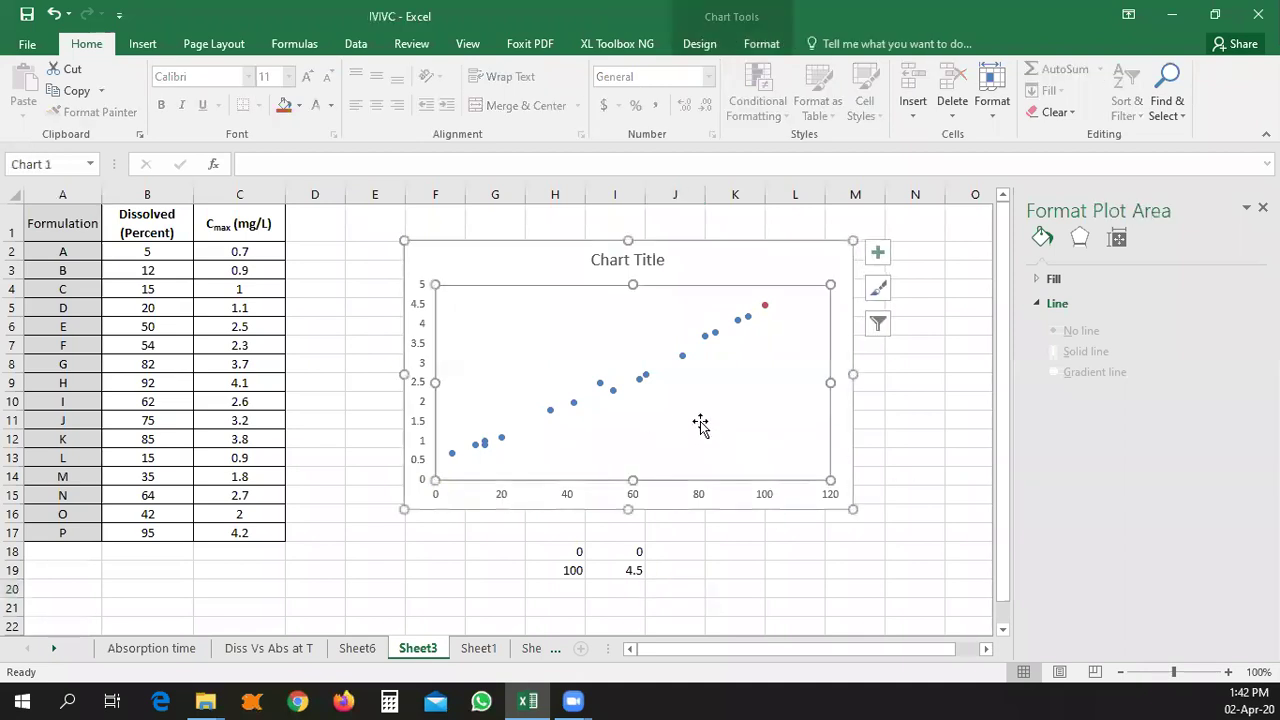
pyautogui.click(765, 307)
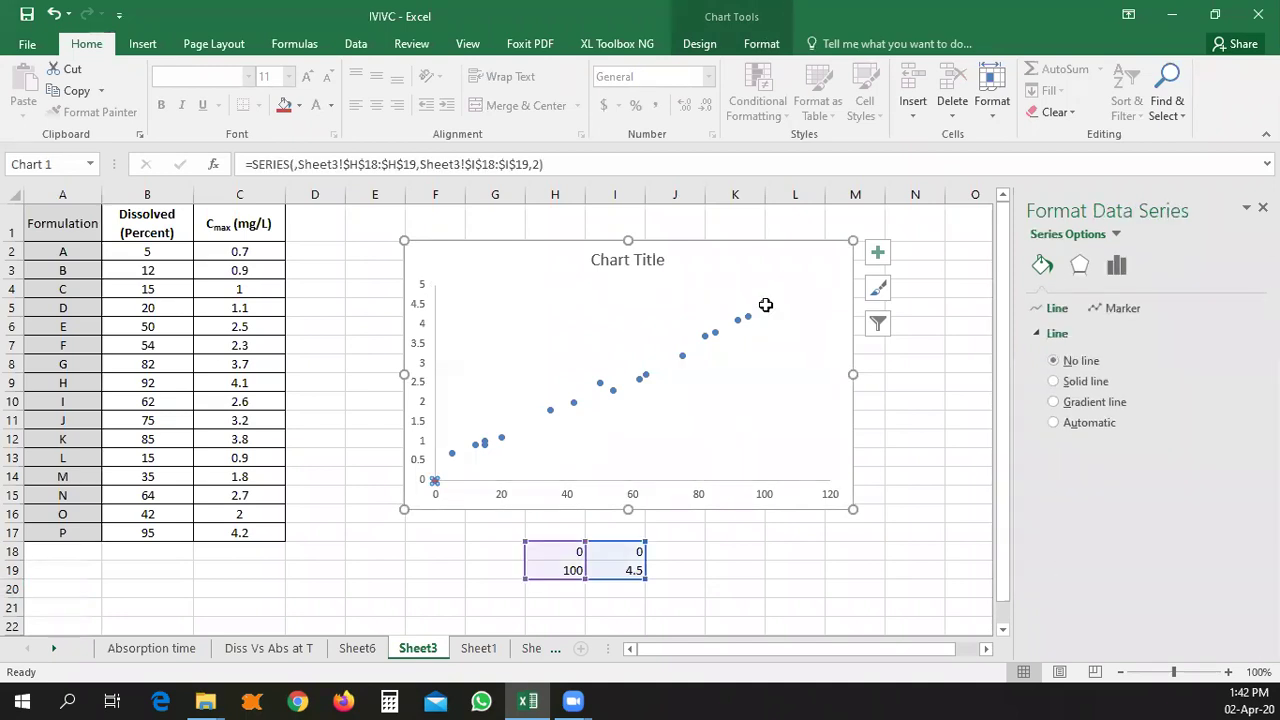
pyautogui.rightClick(766, 307)
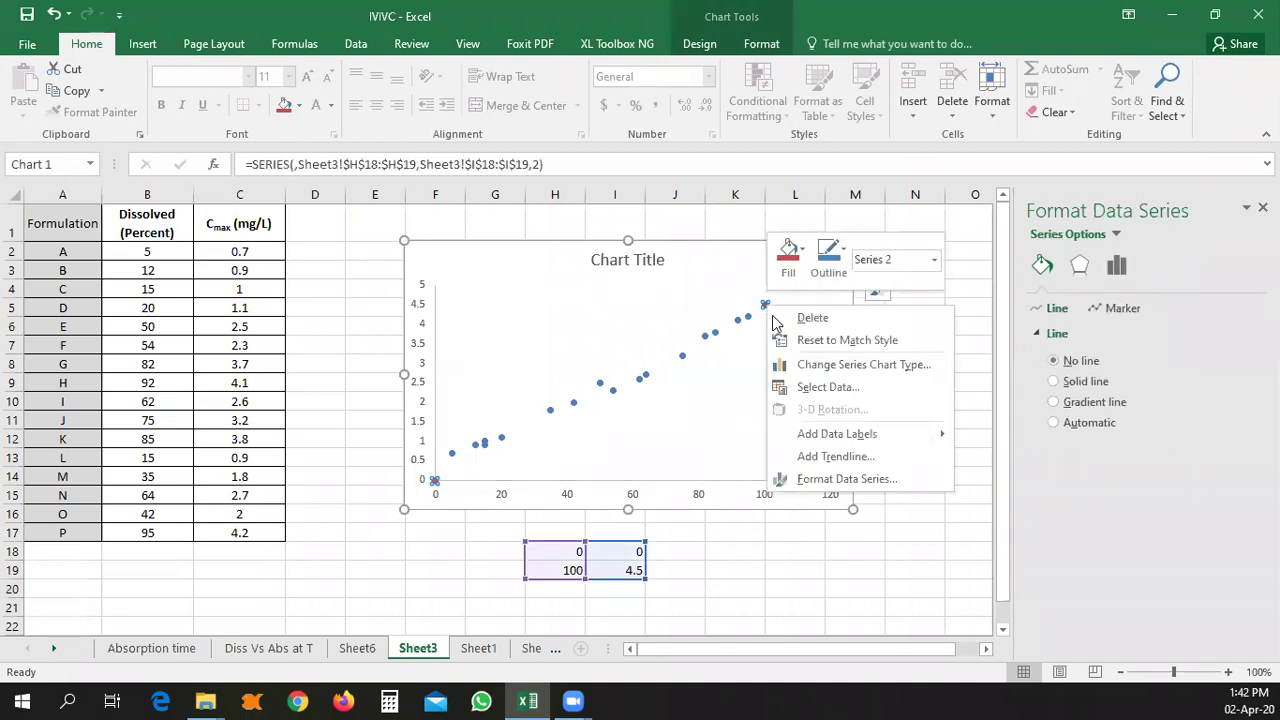
pyautogui.click(835, 456)
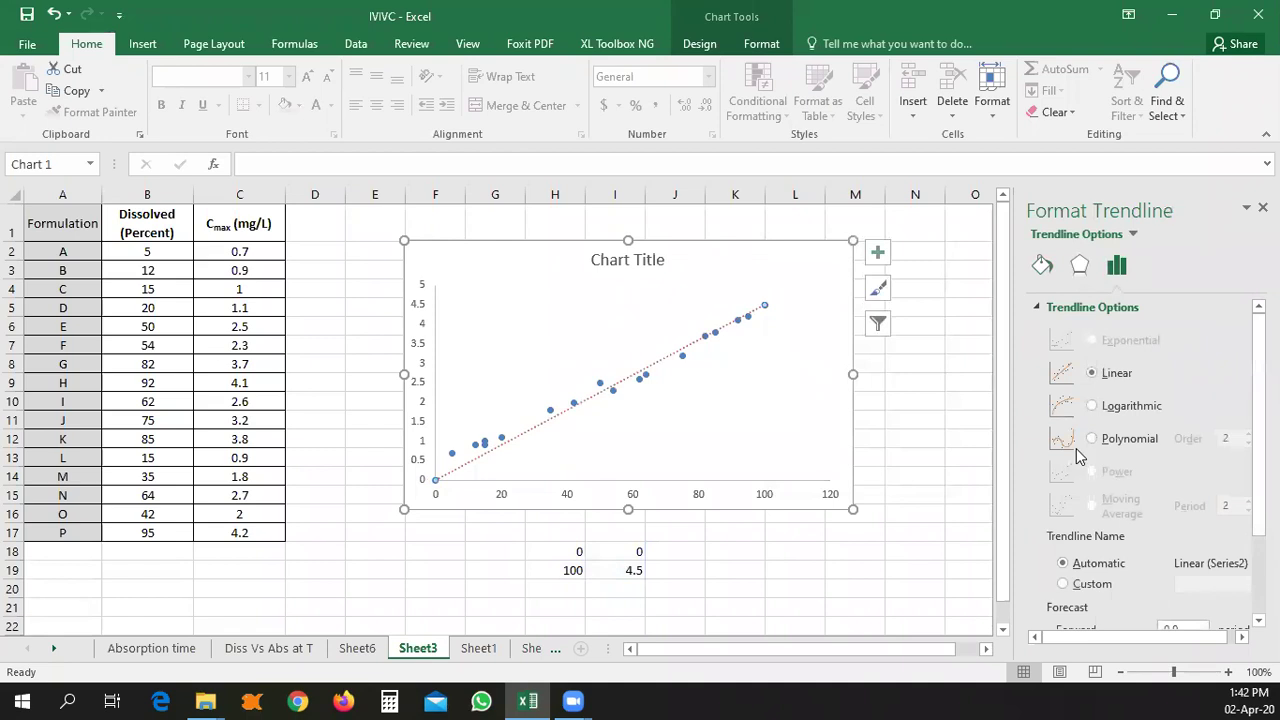
# - Color the reference trendline black and give it a continuous, undashed line style
pyautogui.click(1042, 265)
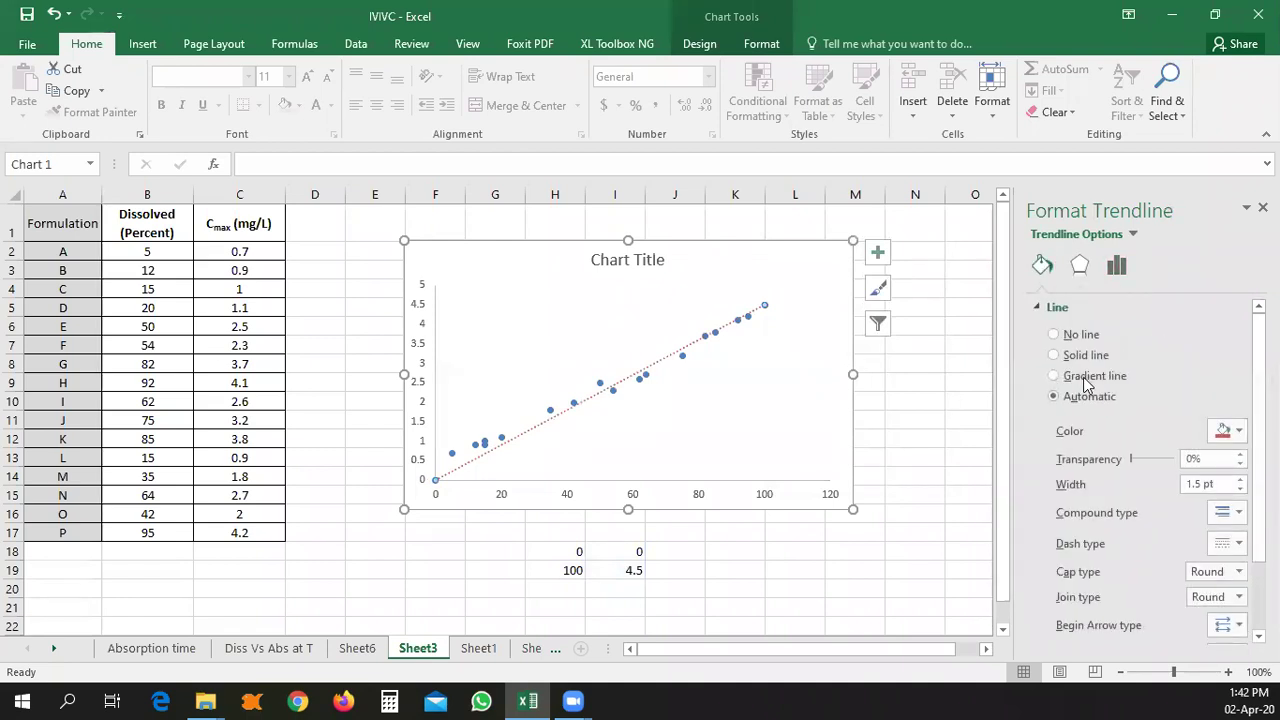
pyautogui.click(1222, 431)
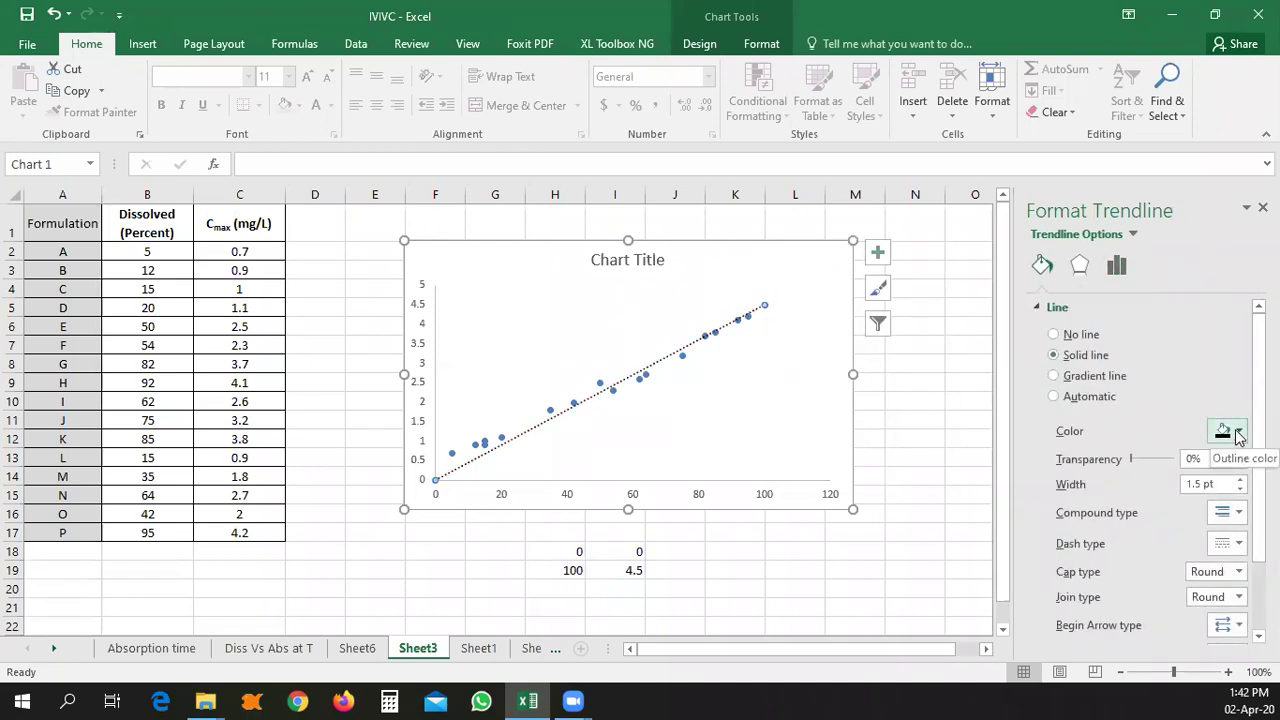
pyautogui.click(1226, 551)
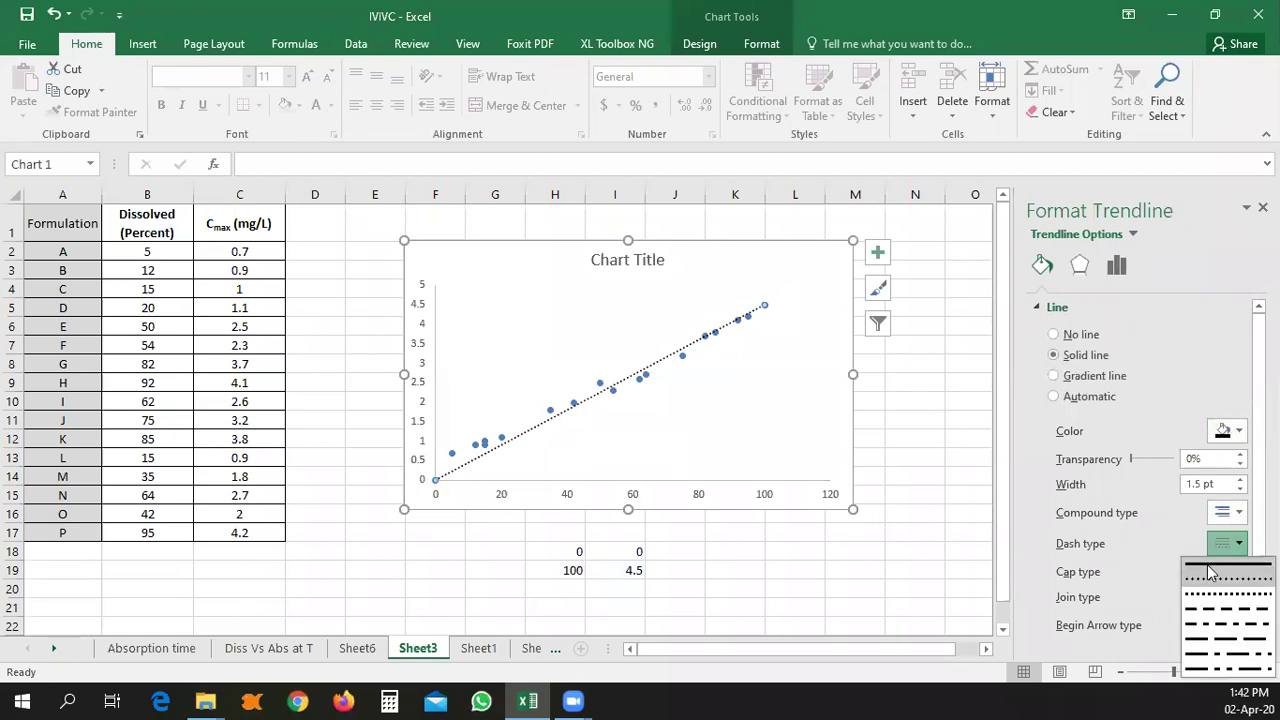
pyautogui.click(1222, 563)
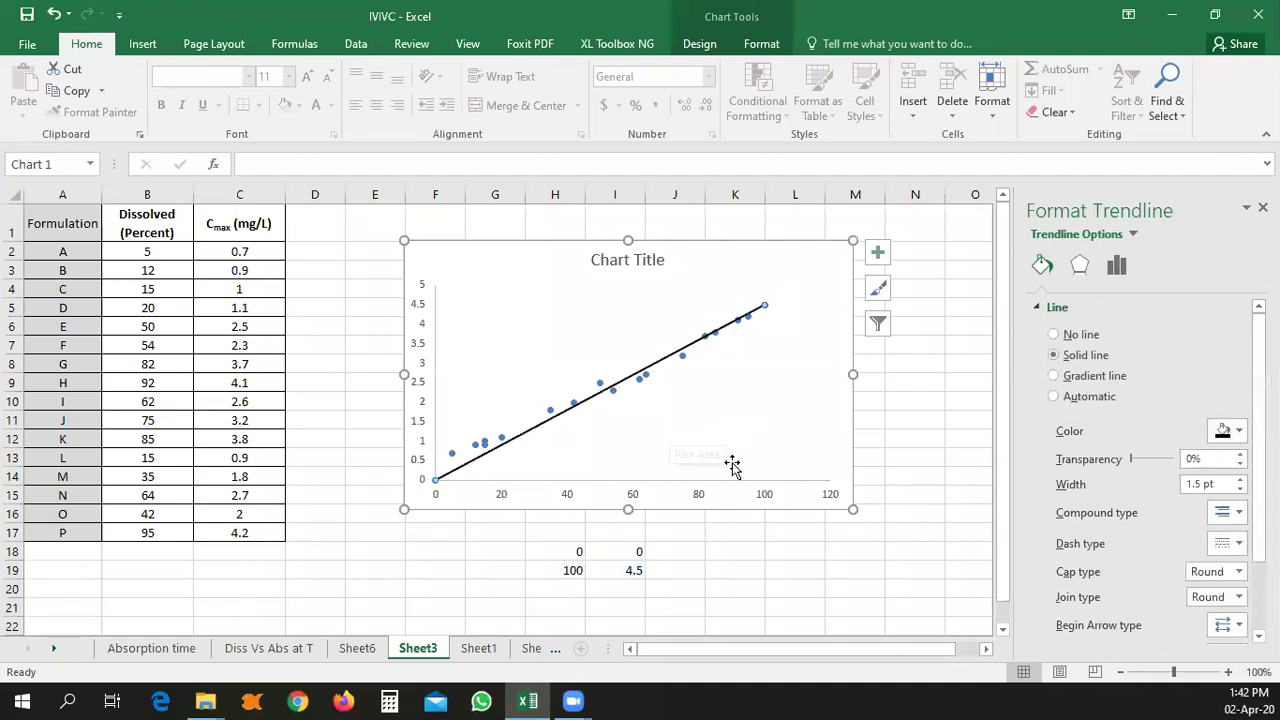
# - Set the maximum bound of the chart's horizontal axis to 100
pyautogui.click(770, 494)
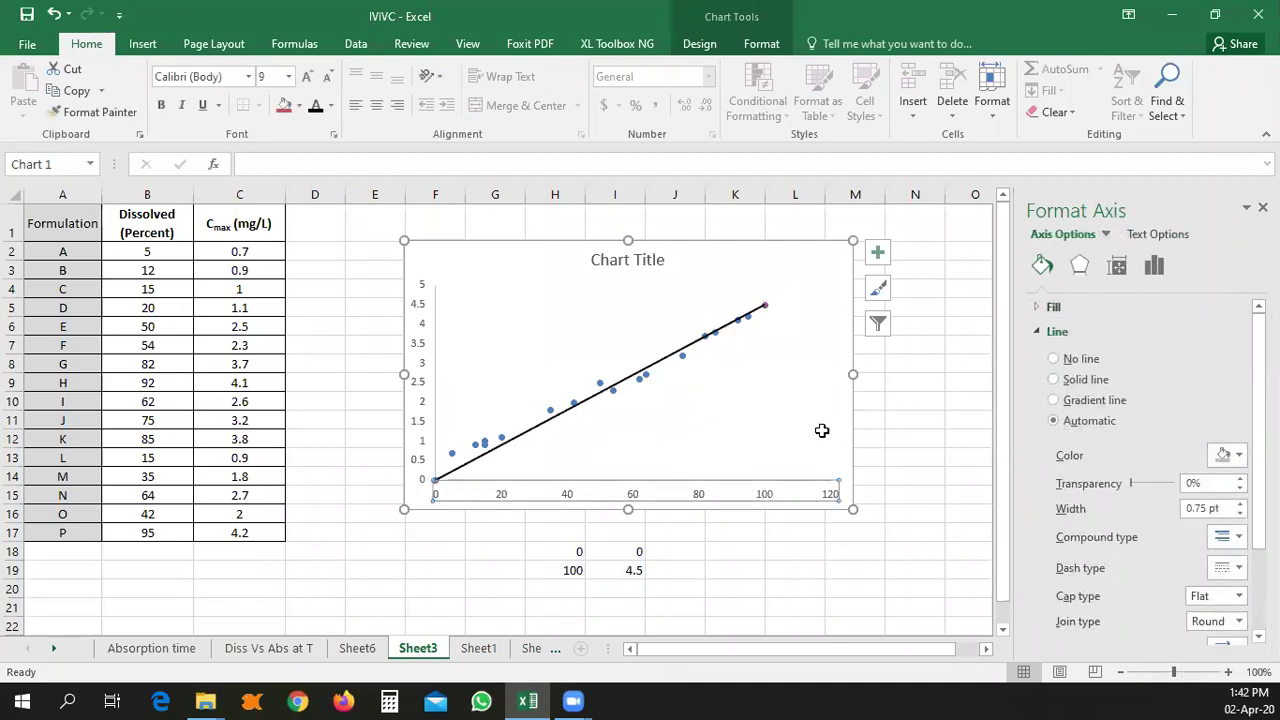
pyautogui.rightClick(763, 499)
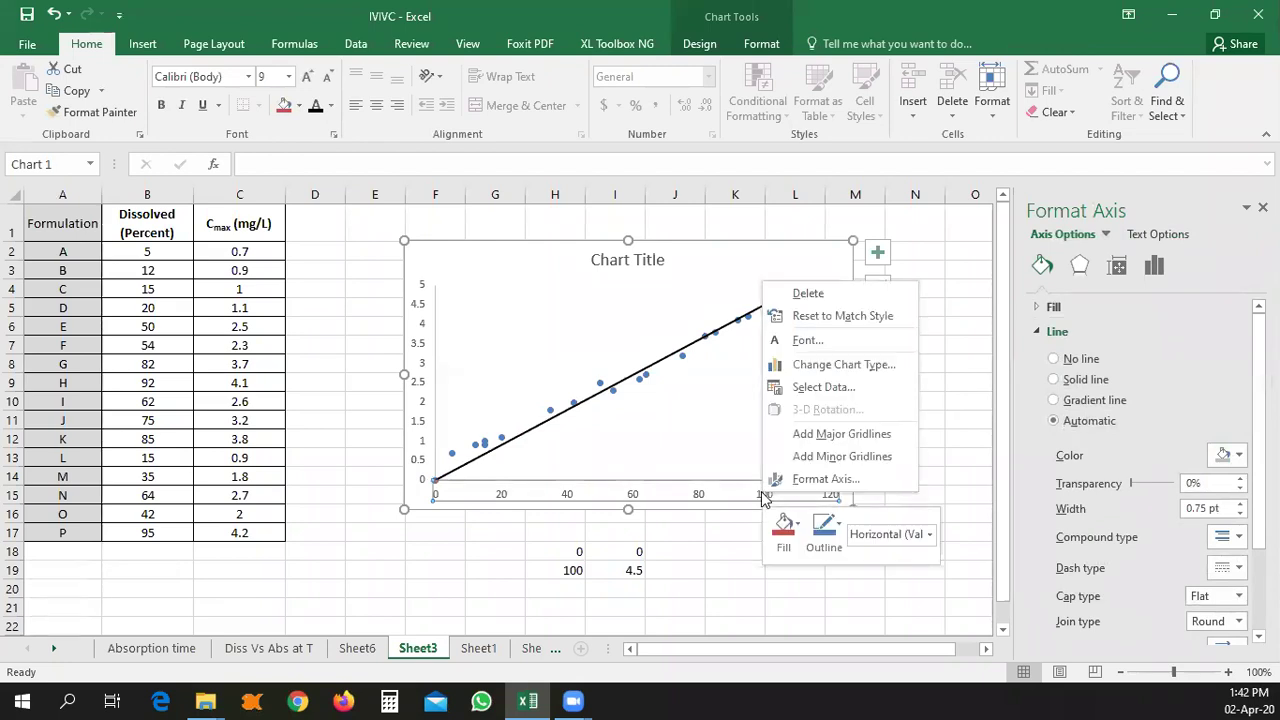
pyautogui.click(864, 478)
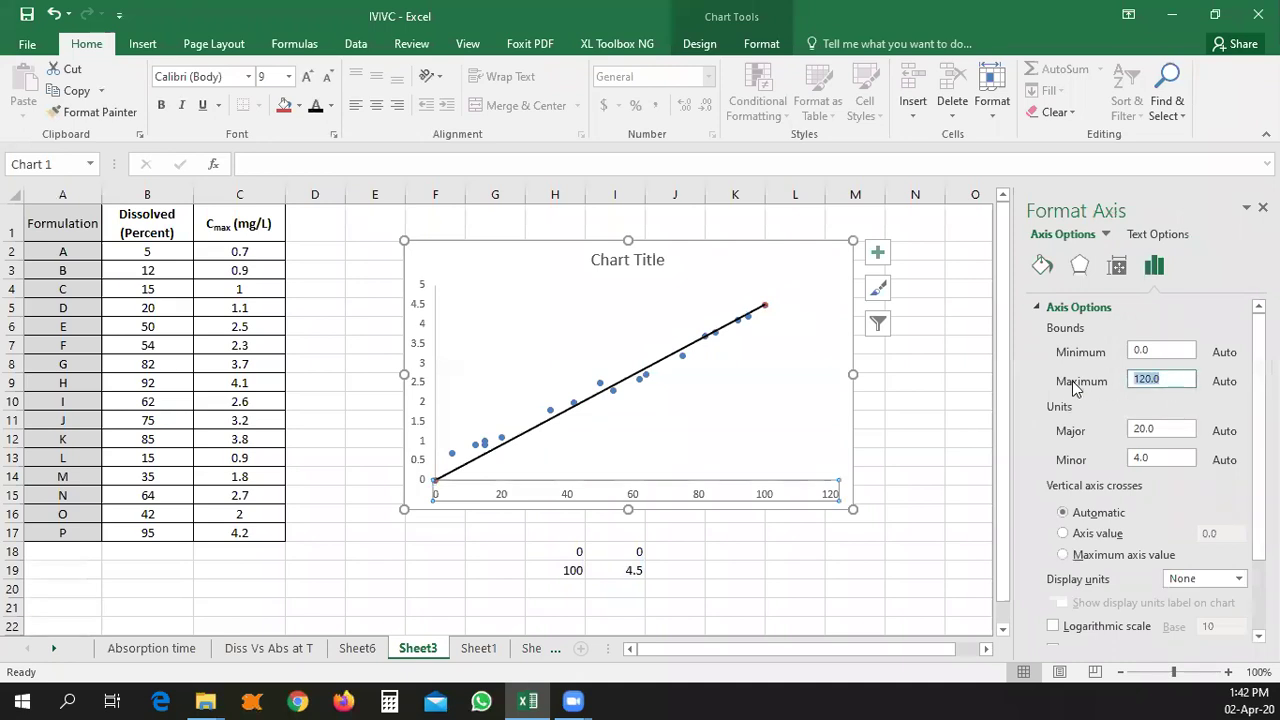
pyautogui.write('100')
# - Set the maximum bound of the chart's vertical axis to 4.5
pyautogui.click(423, 347)
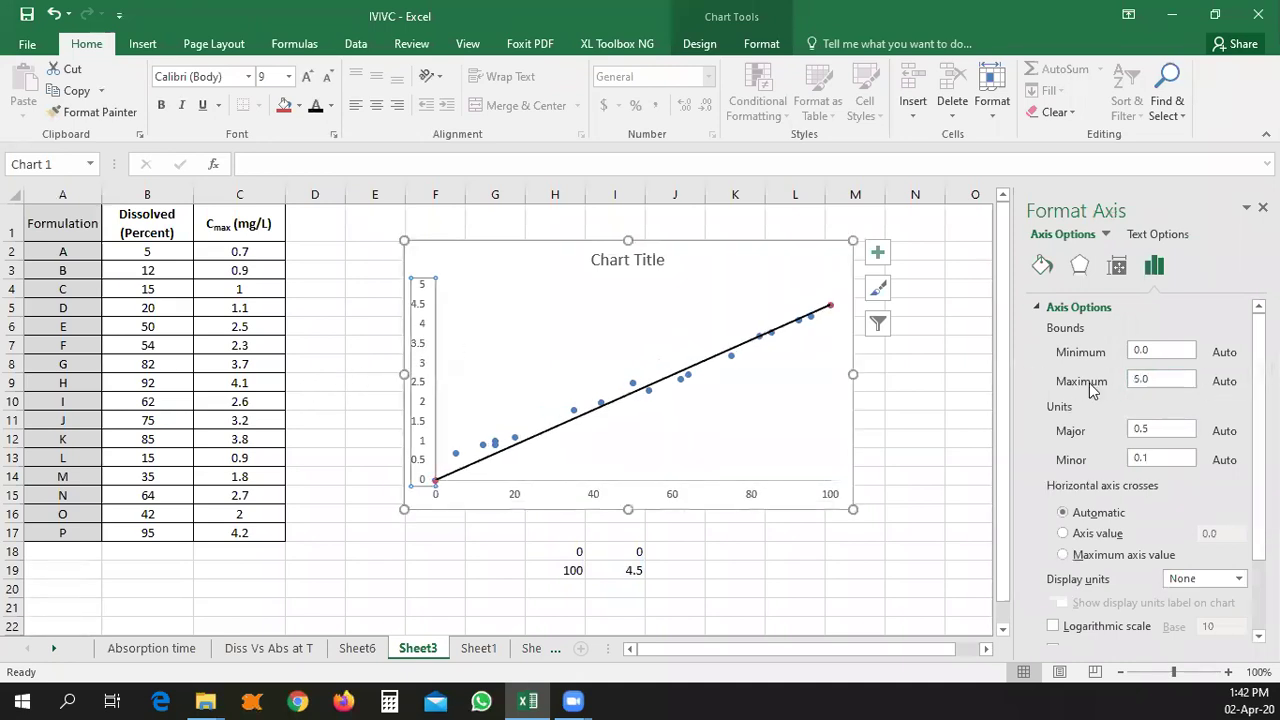
pyautogui.click(1146, 384)
pyautogui.press('Return')
# - Give the chart's plot area a solid black border
pyautogui.click(689, 431)
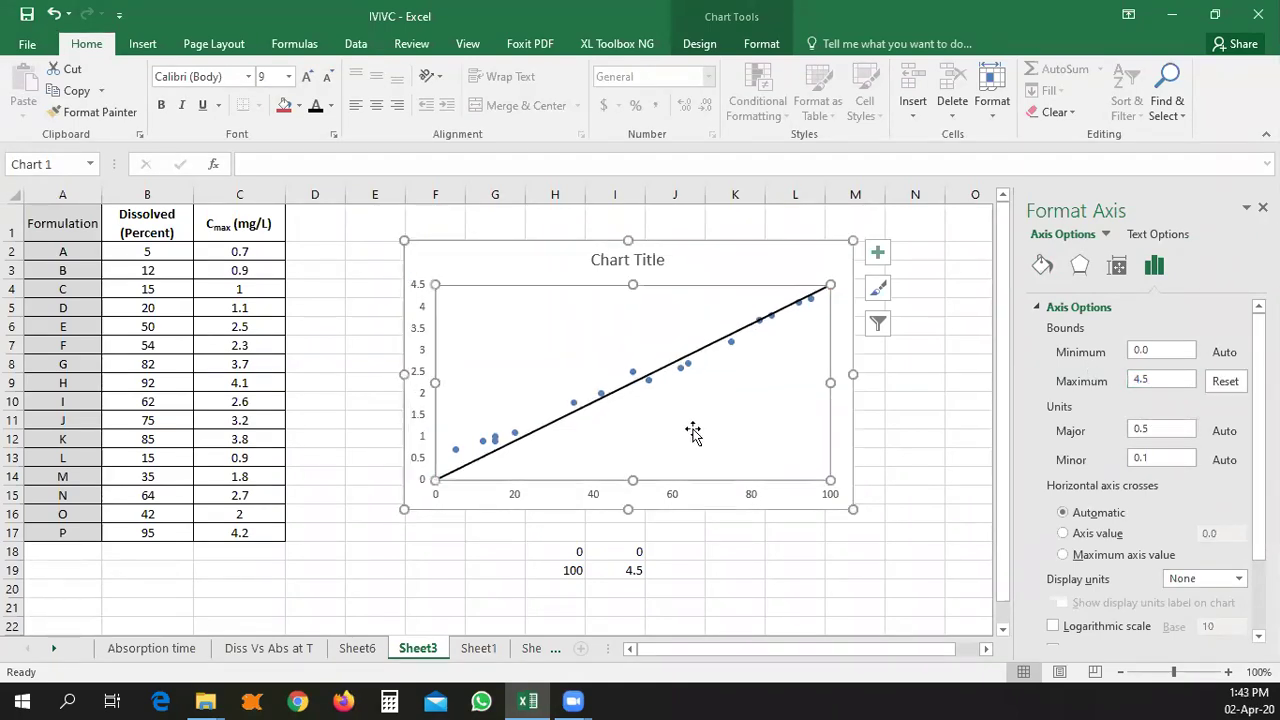
pyautogui.click(1042, 266)
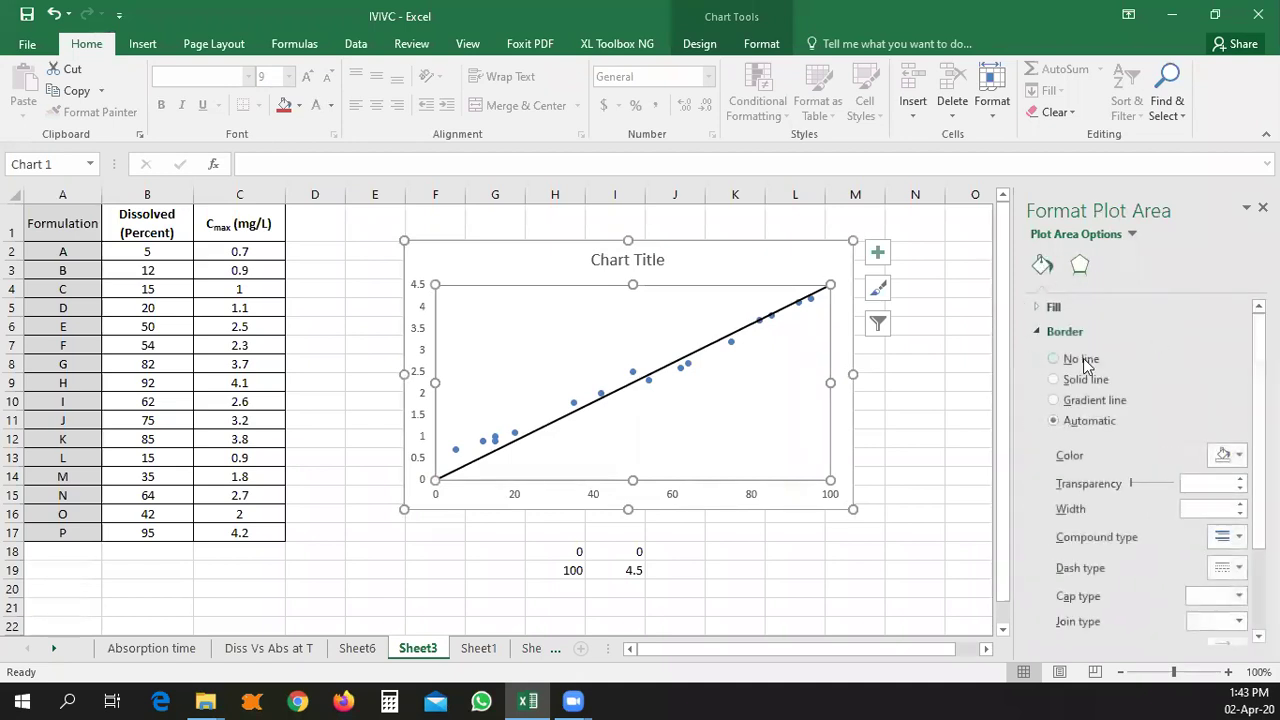
pyautogui.click(1070, 380)
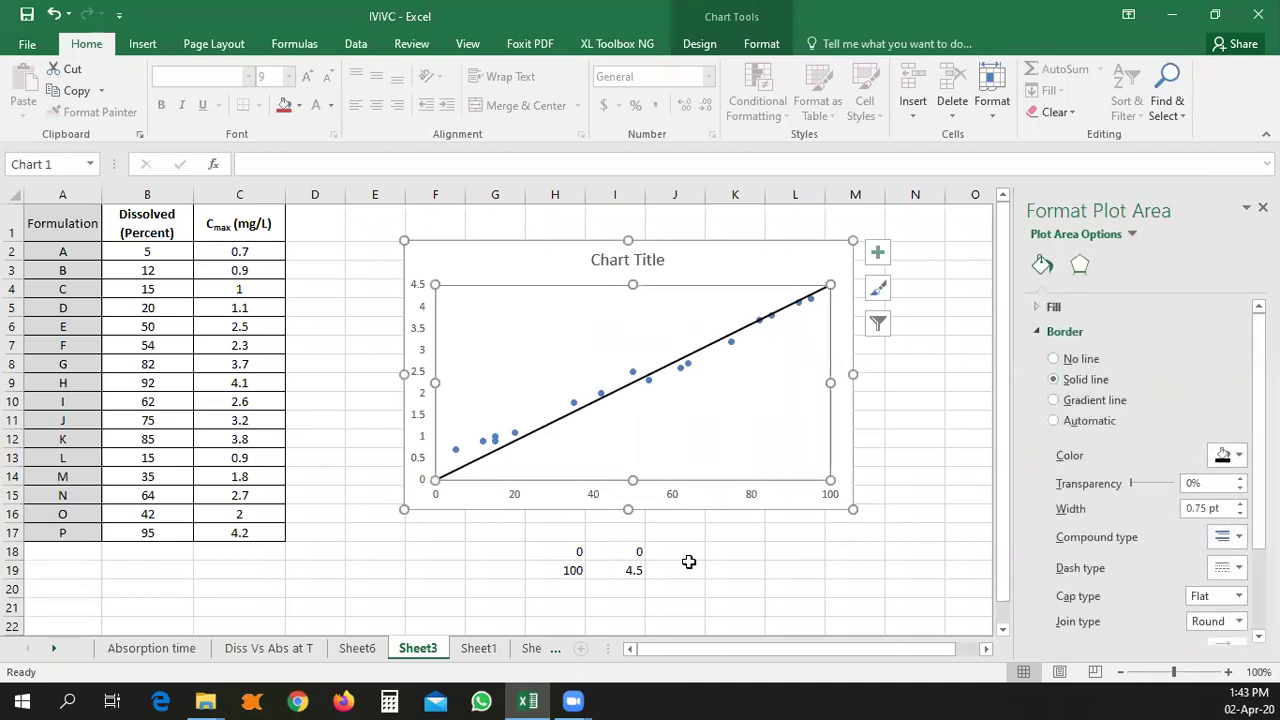
pyautogui.click(730, 604)
# - Add a linear trendline to the formulation data series of dissolved percent against Cmax
pyautogui.click(466, 500)
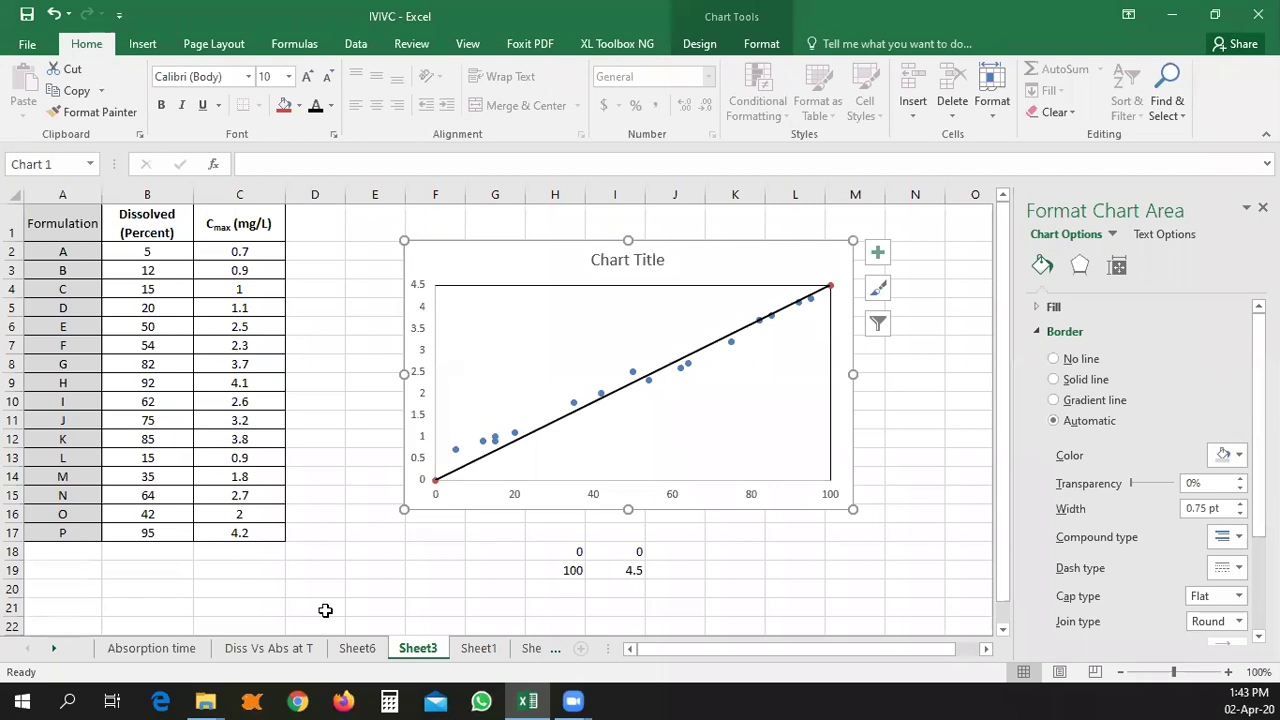
pyautogui.click(634, 376)
pyautogui.rightClick(635, 377)
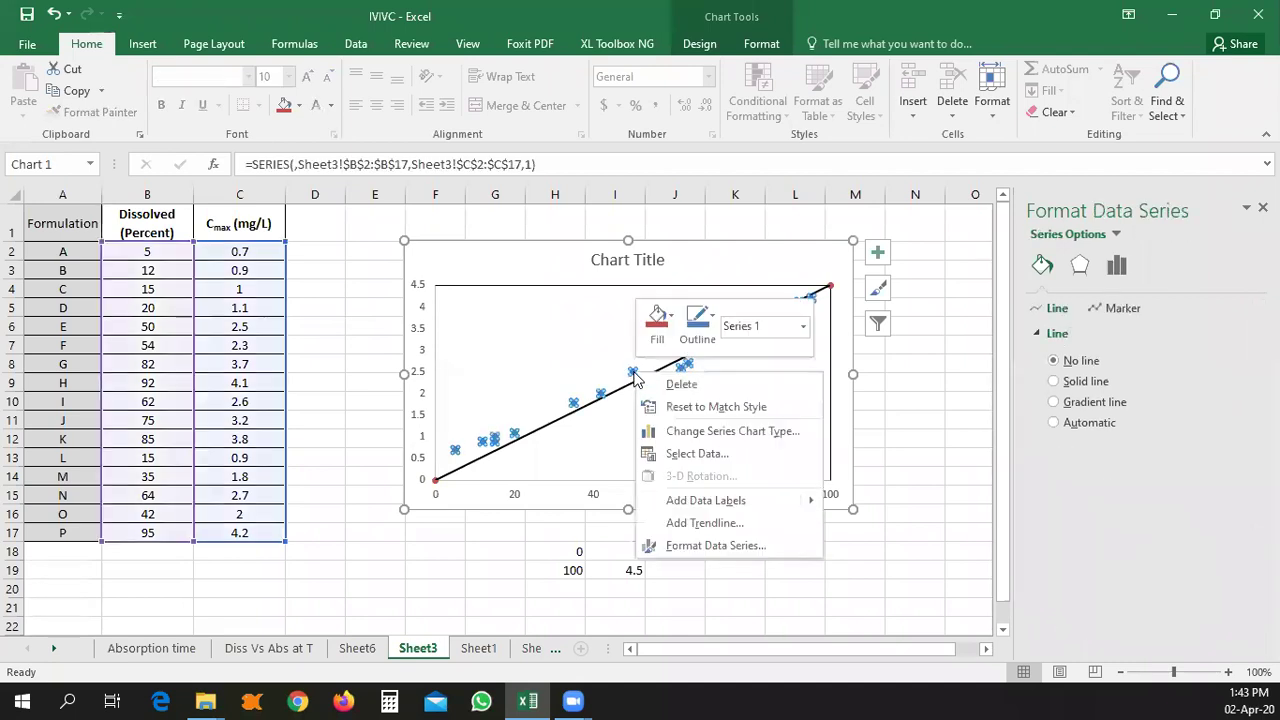
pyautogui.click(697, 522)
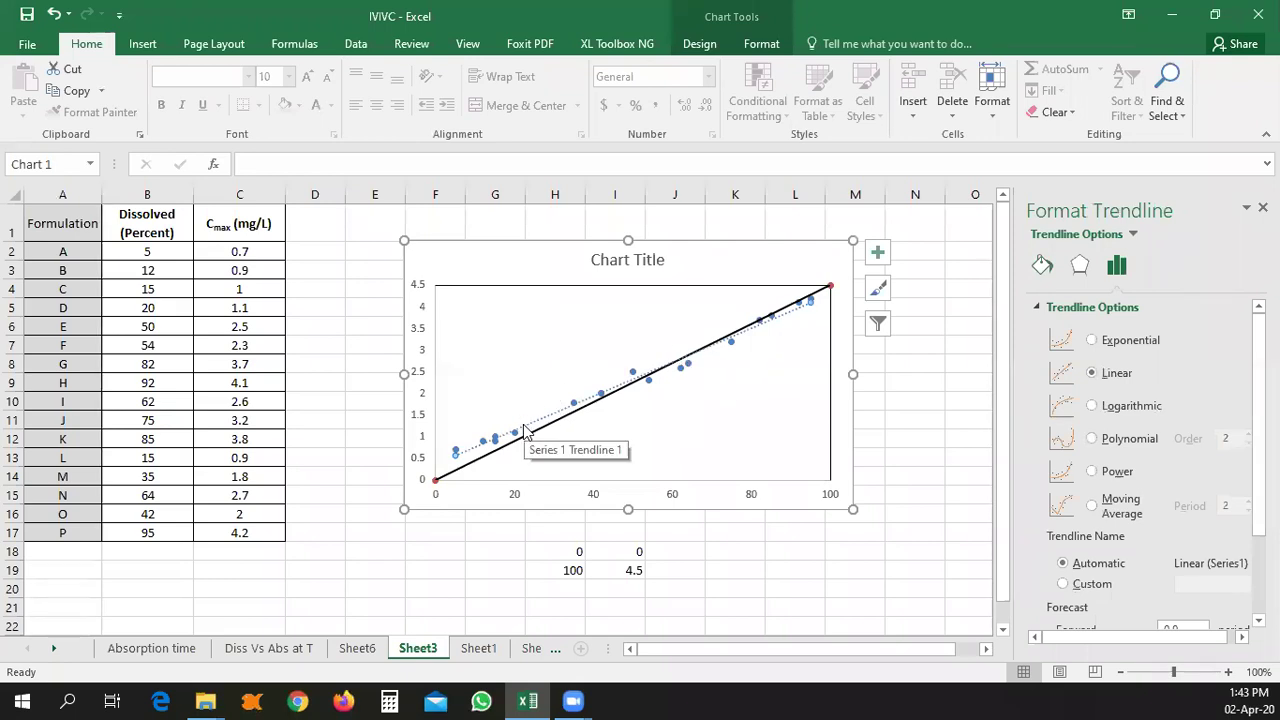
# - Apply the solid line option in black to the formulation data's trendline
pyautogui.click(1042, 265)
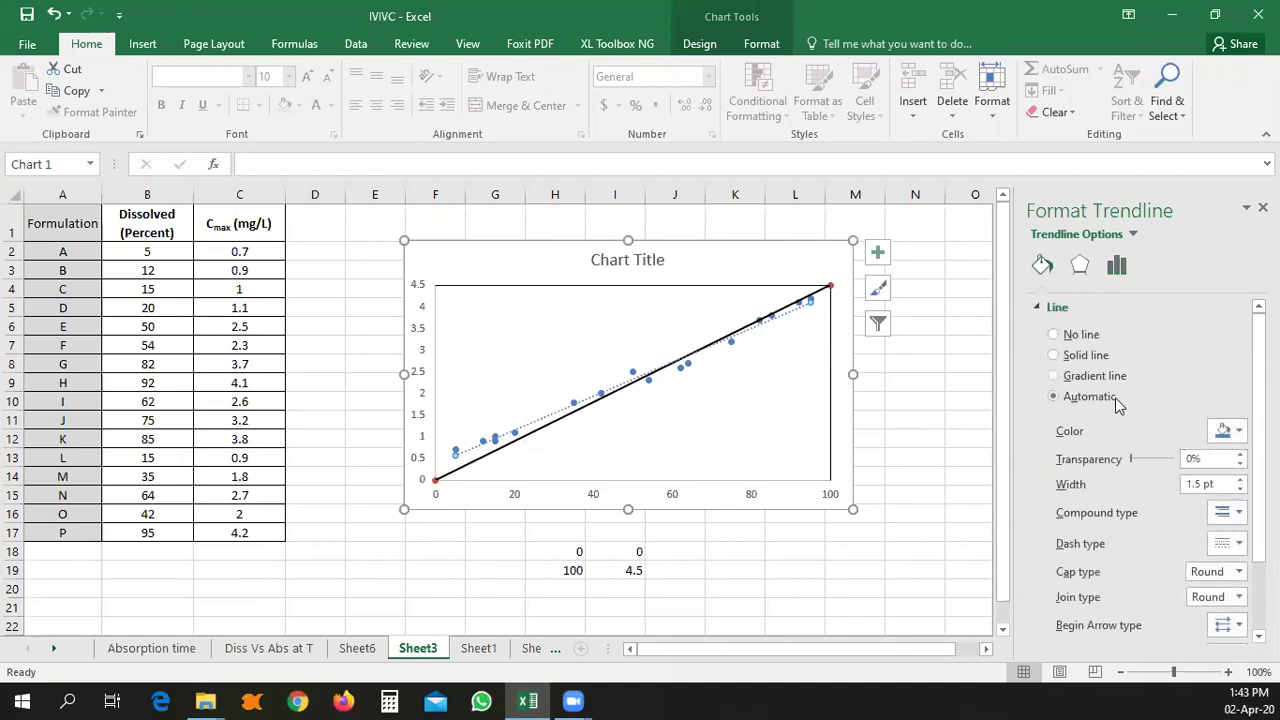
pyautogui.click(1065, 355)
pyautogui.click(732, 430)
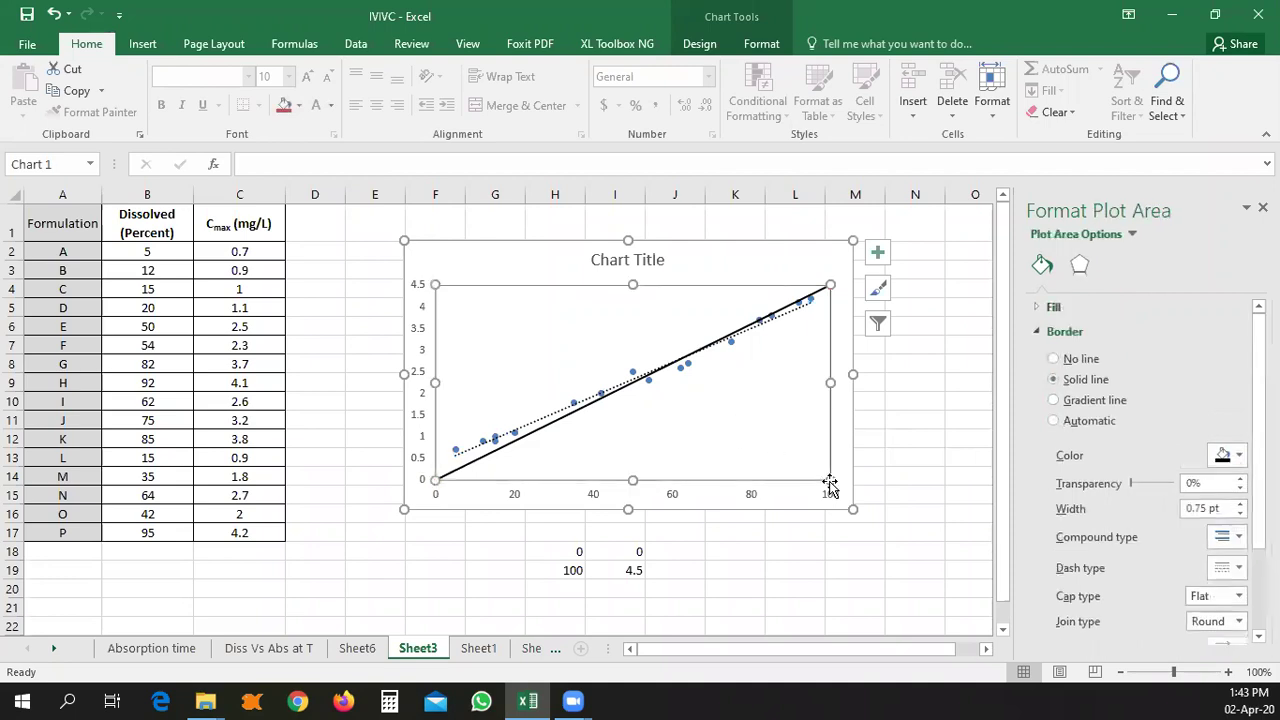
pyautogui.click(947, 549)
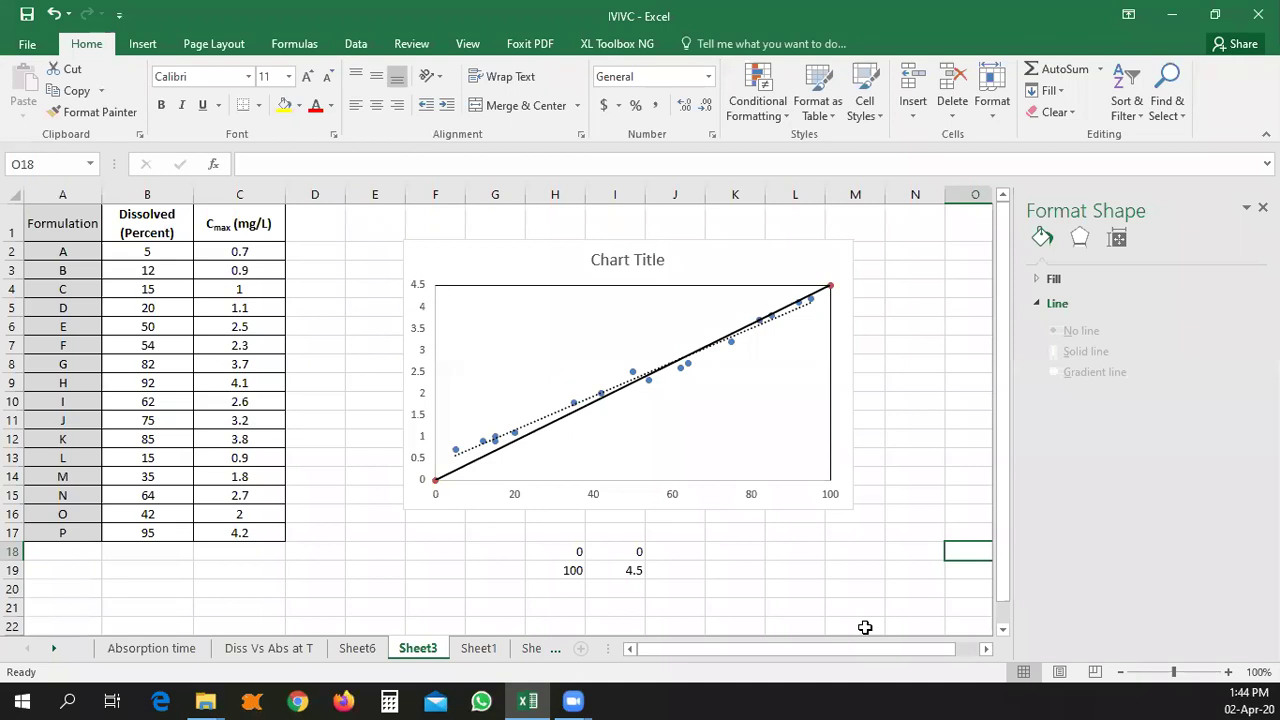
# - On Sheet1, insert an empty column before the Dissolved (Percent) column
pyautogui.click(478, 648)
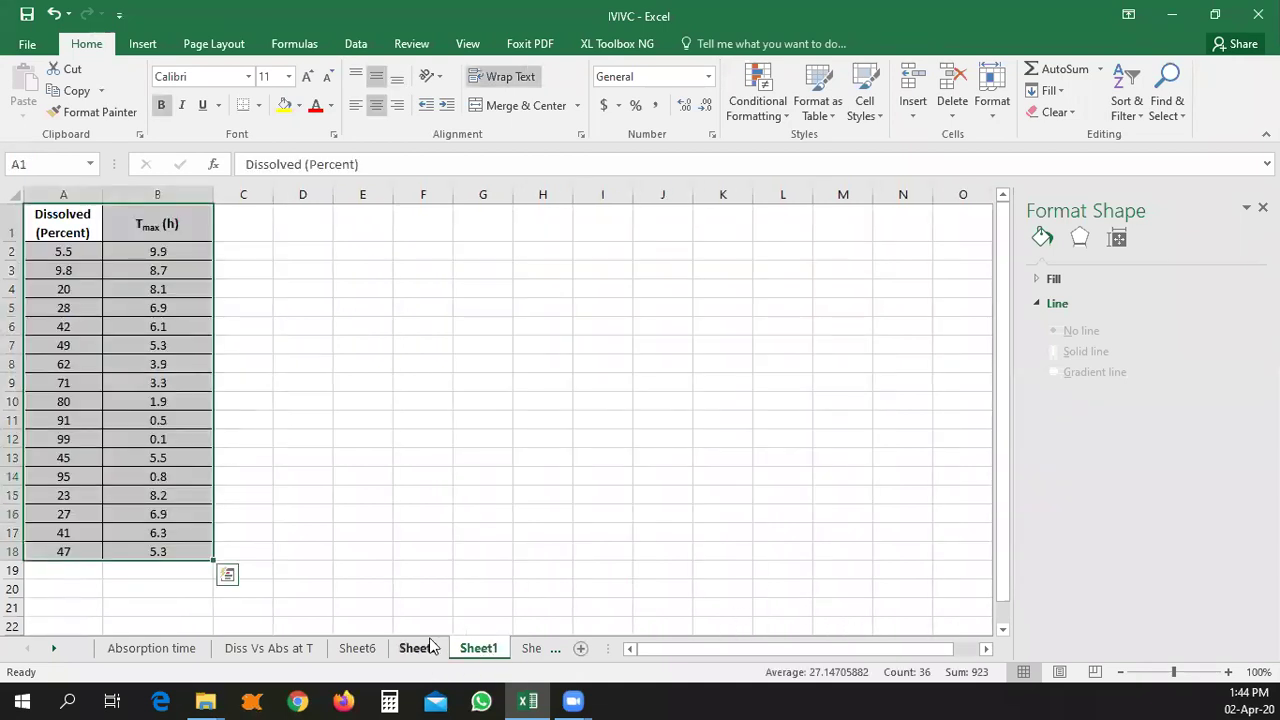
pyautogui.click(578, 528)
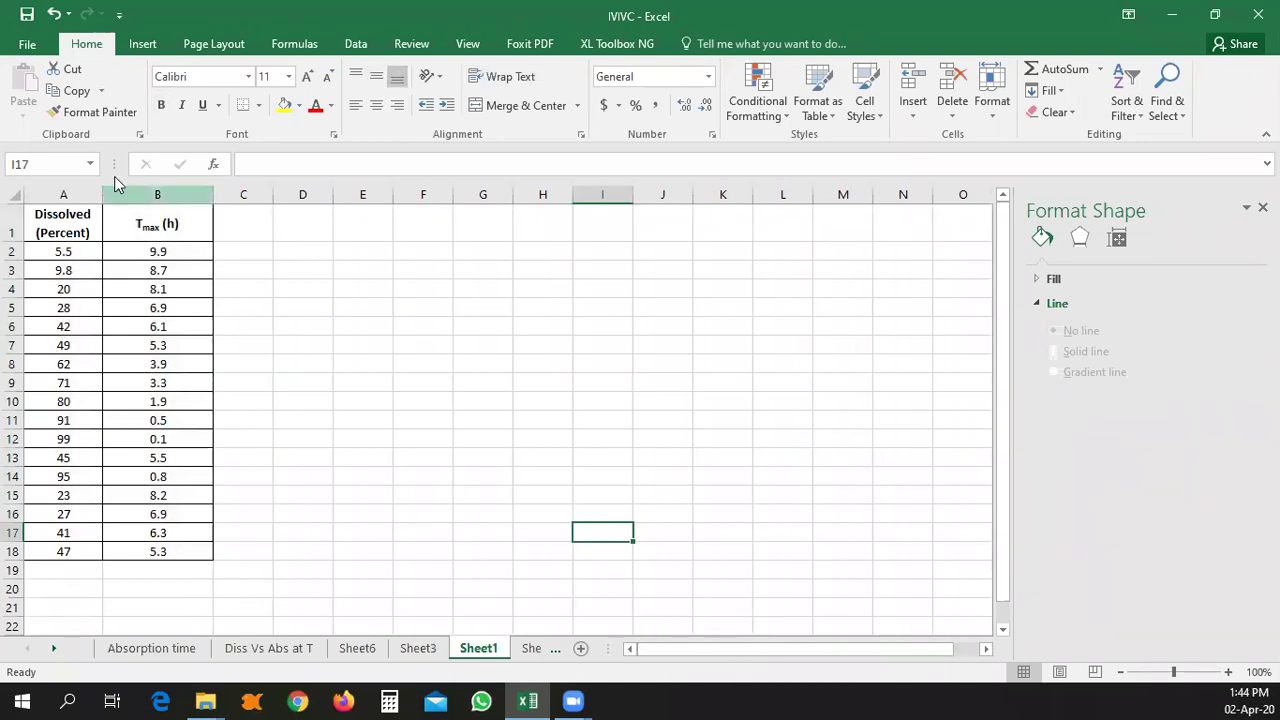
pyautogui.click(60, 194)
pyautogui.rightClick(60, 197)
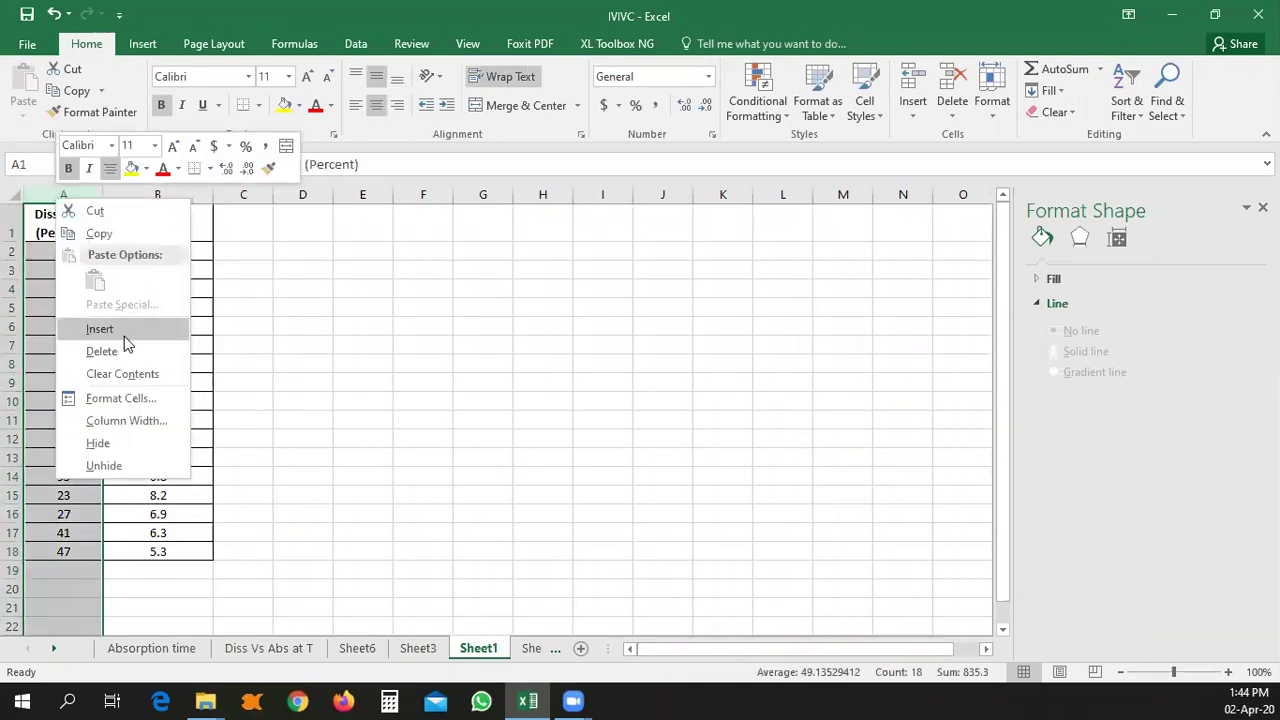
pyautogui.click(124, 336)
pyautogui.click(409, 308)
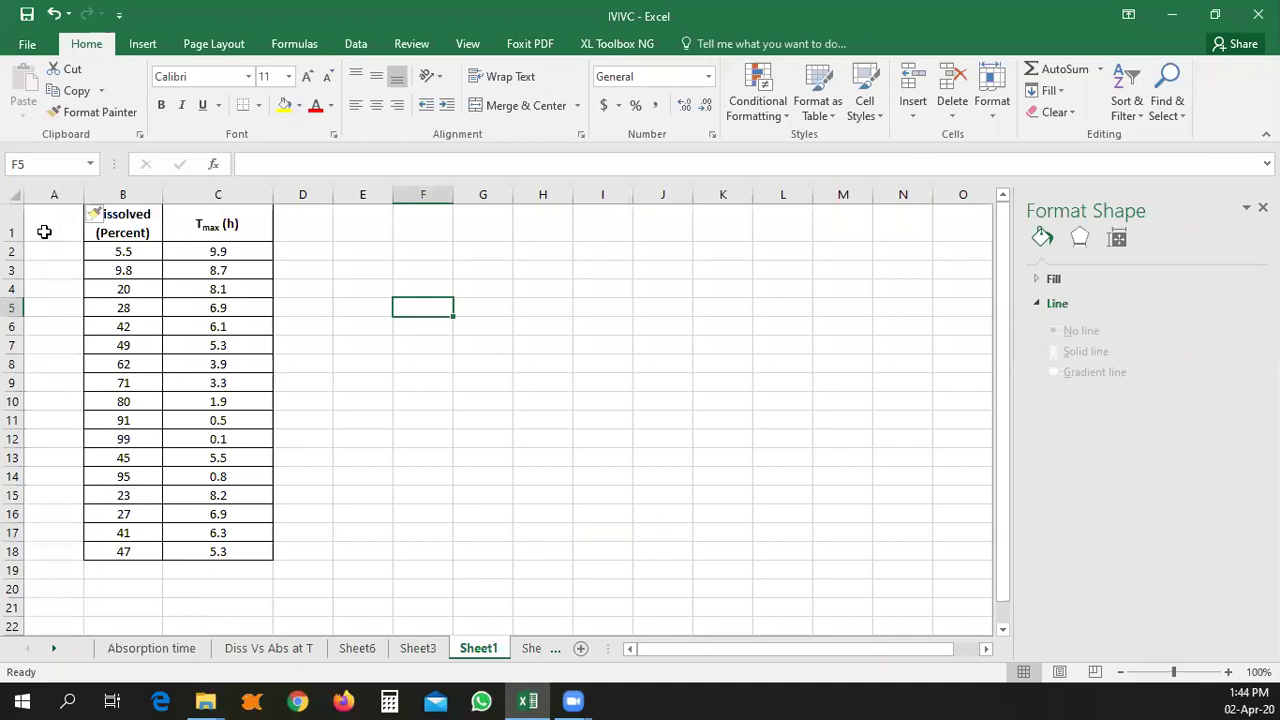
pyautogui.click(519, 479)
# - Examine the dissolved percent and Tmax pairs, comparing the 28 and 99 percent rows with their Tmax values
pyautogui.moveTo(123, 251); pyautogui.dragTo(220, 548)
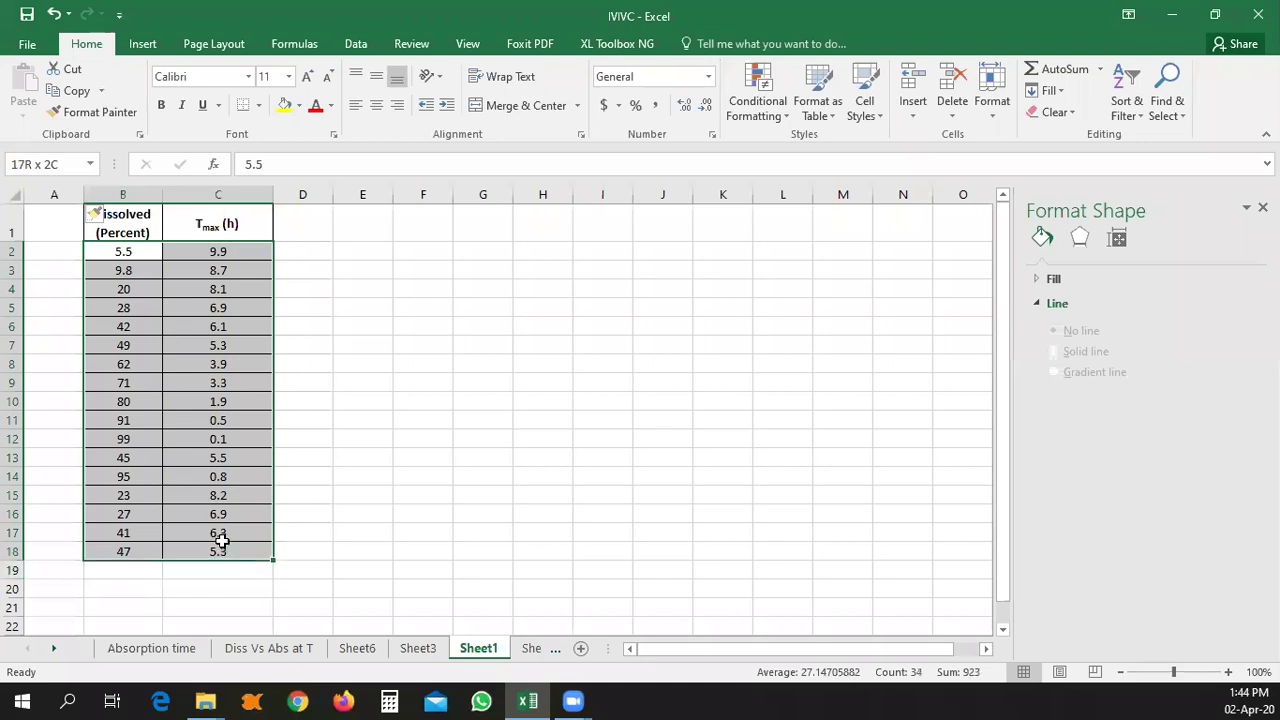
pyautogui.click(471, 322)
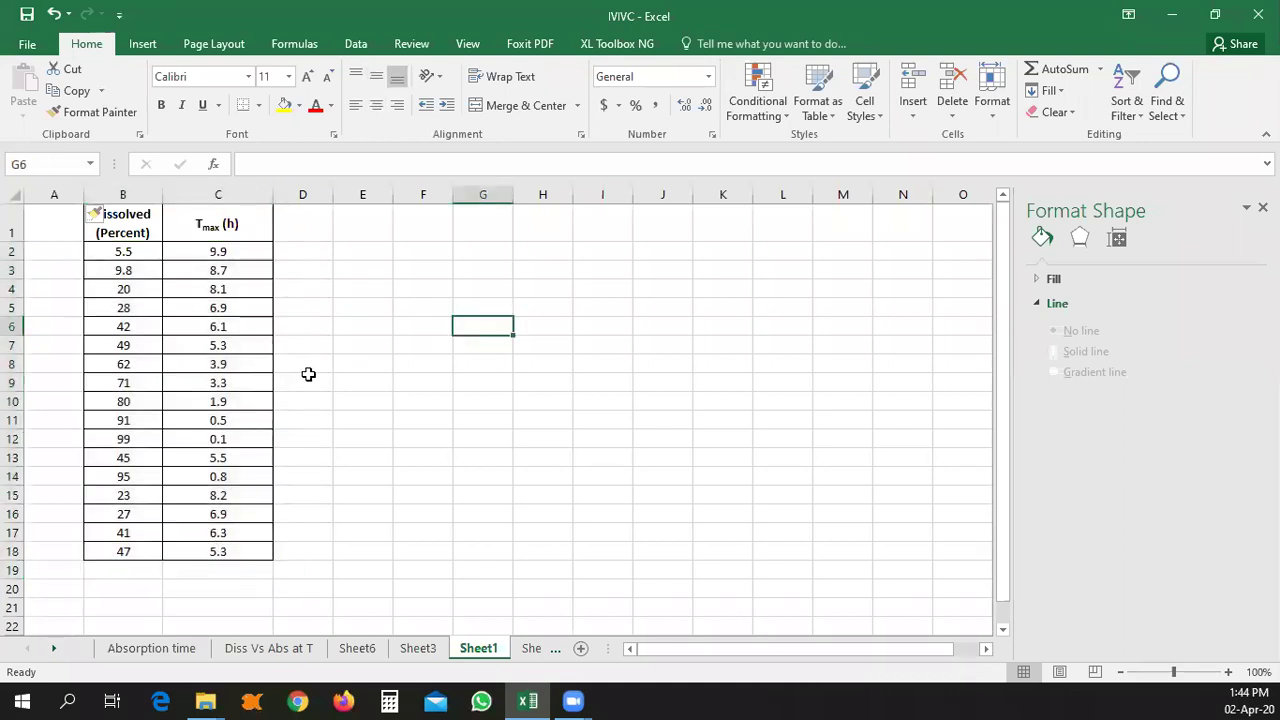
pyautogui.click(119, 310)
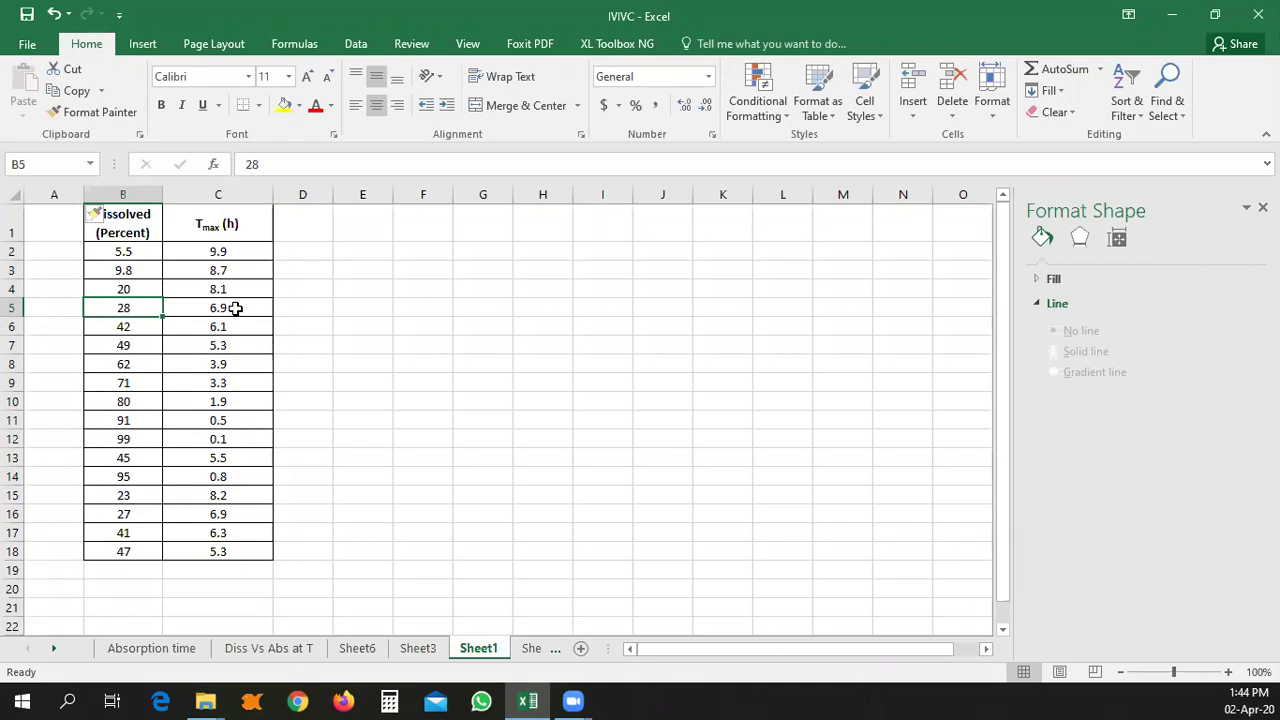
pyautogui.click(236, 308)
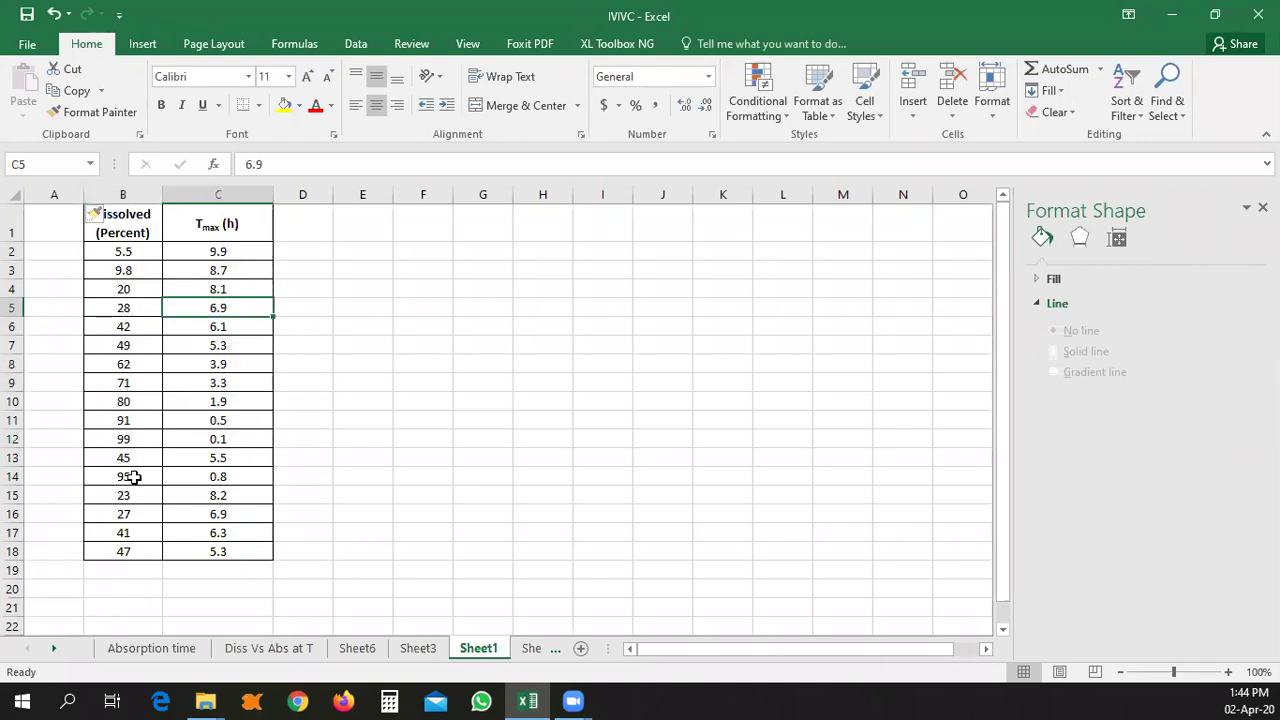
pyautogui.click(140, 436)
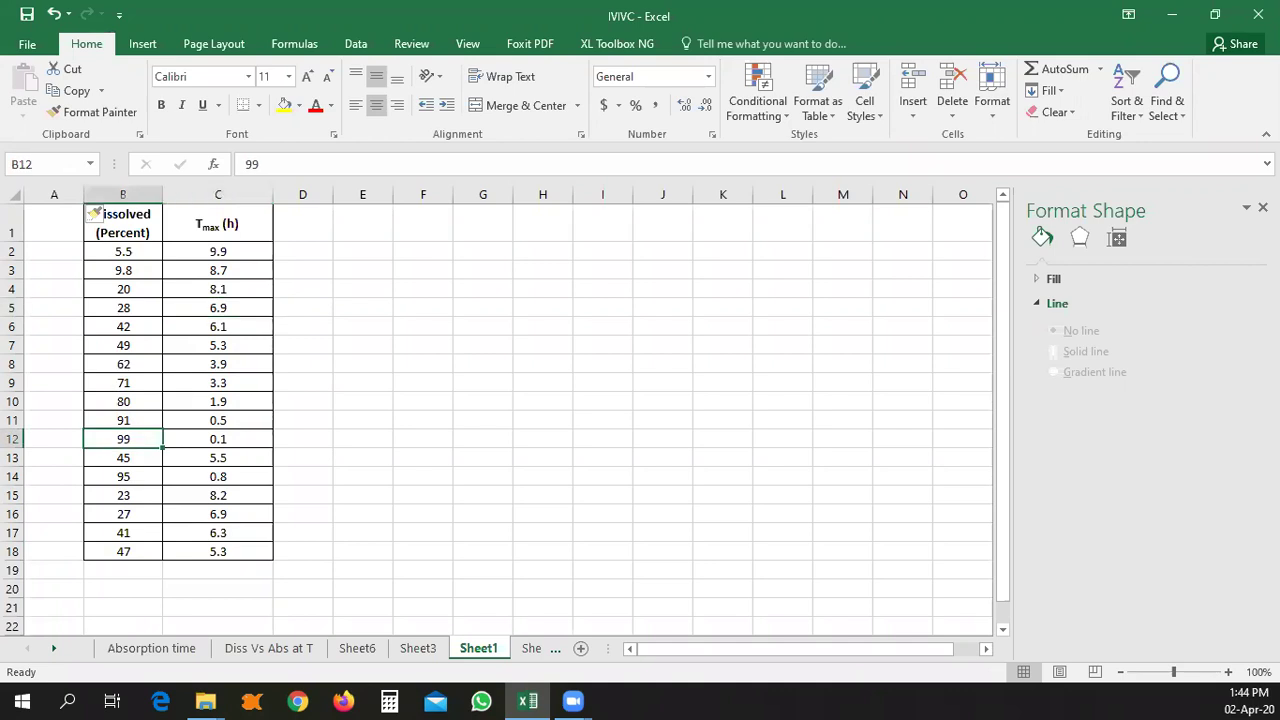
pyautogui.click(225, 440)
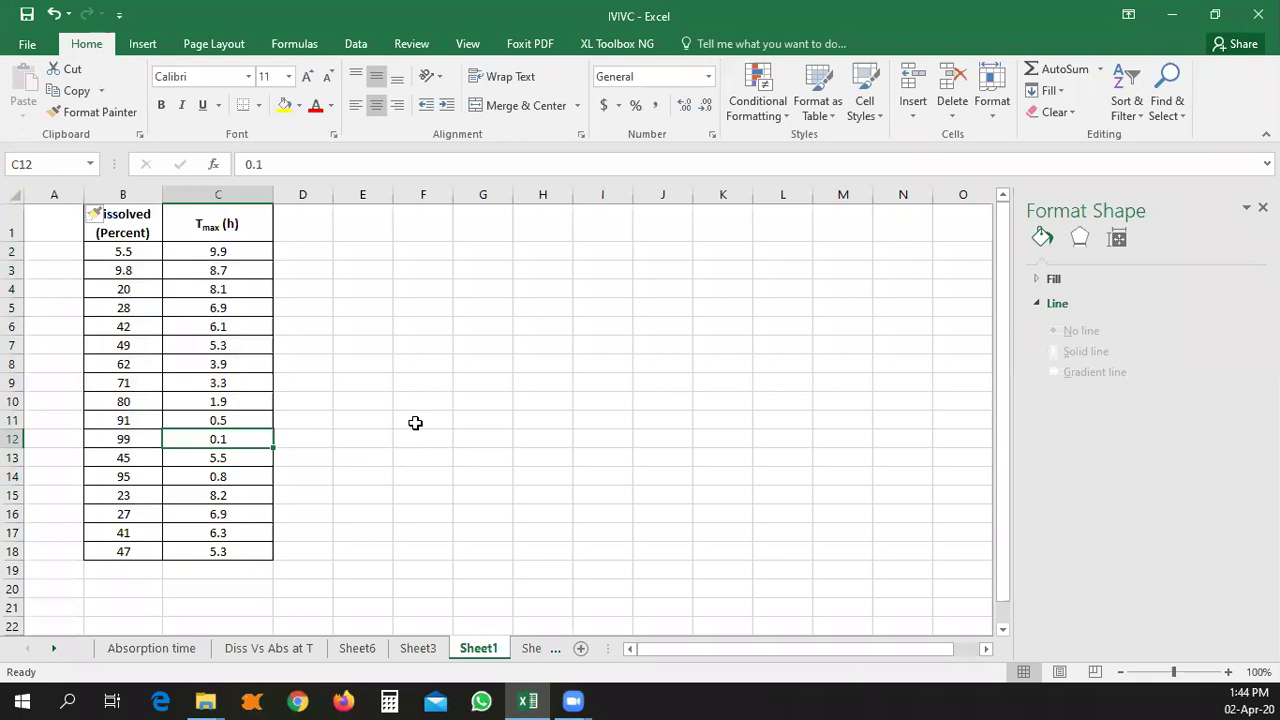
# - Insert a markers-only scatter chart of the dissolved percent and Tmax values in B2:C18
pyautogui.moveTo(129, 251); pyautogui.dragTo(205, 545)
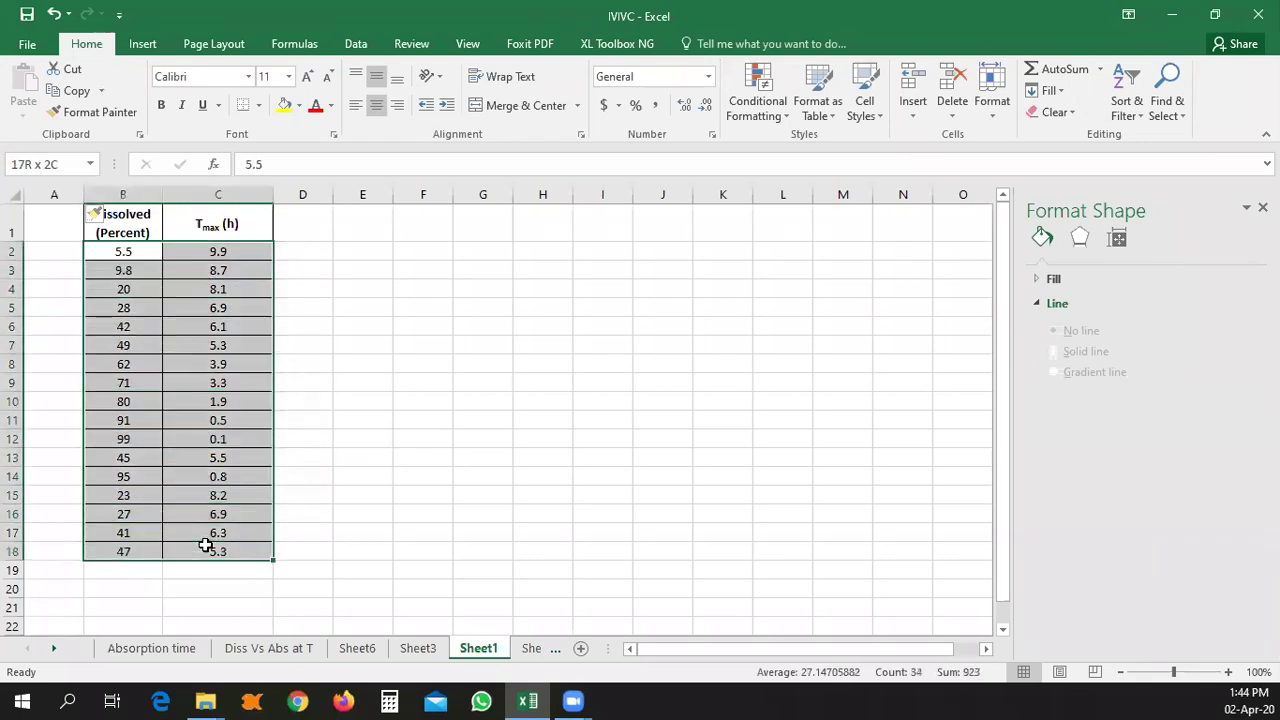
pyautogui.click(145, 45)
pyautogui.click(572, 118)
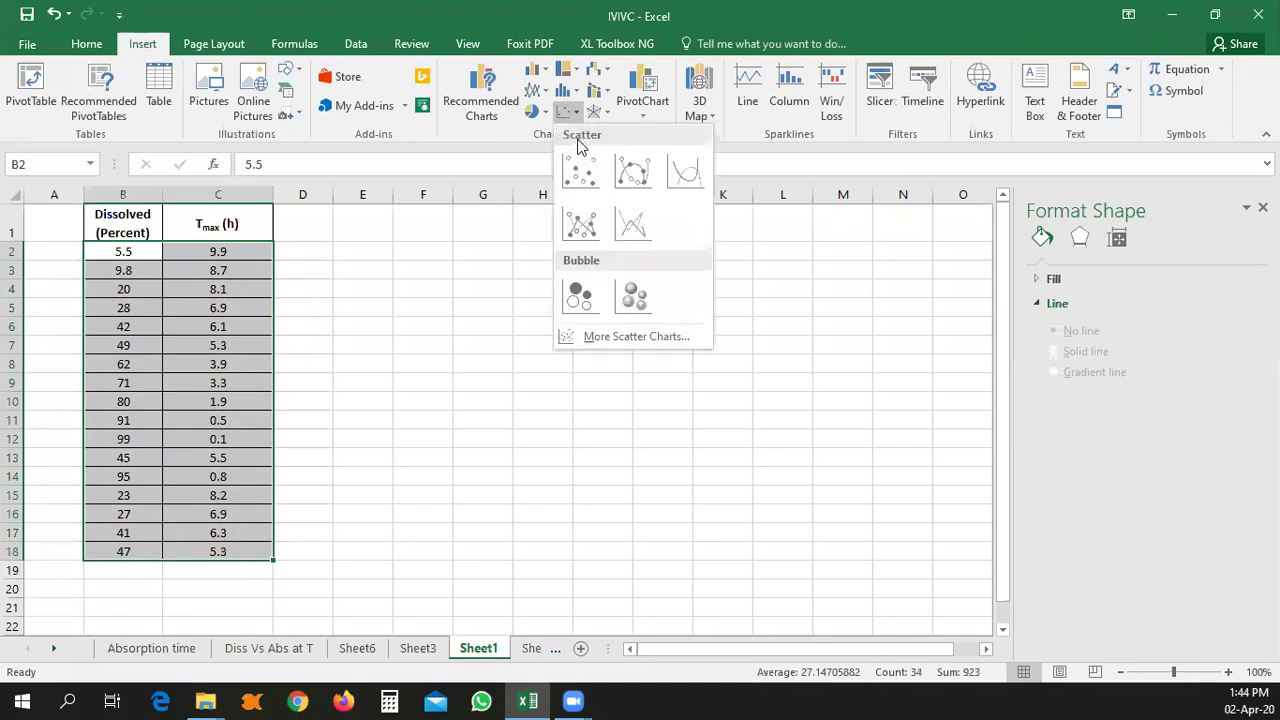
pyautogui.click(578, 172)
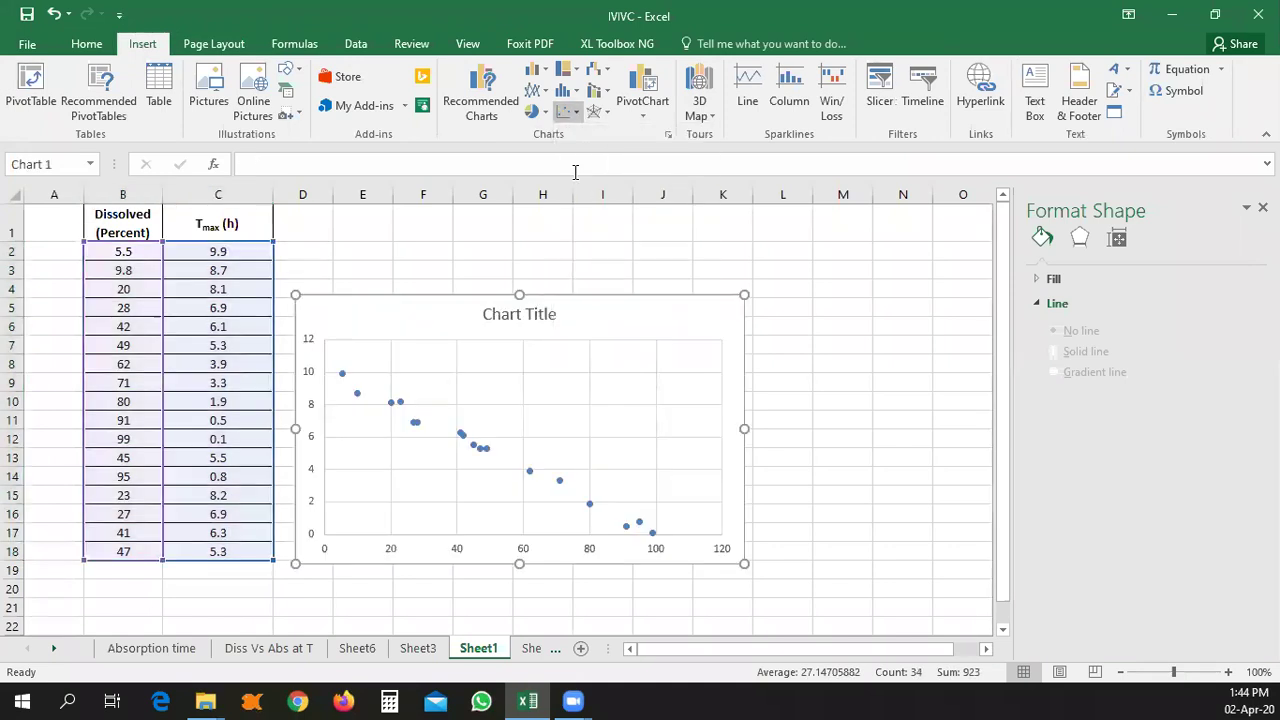
# - Add a linear trendline to the dissolved percent against Tmax data series
pyautogui.click(474, 478)
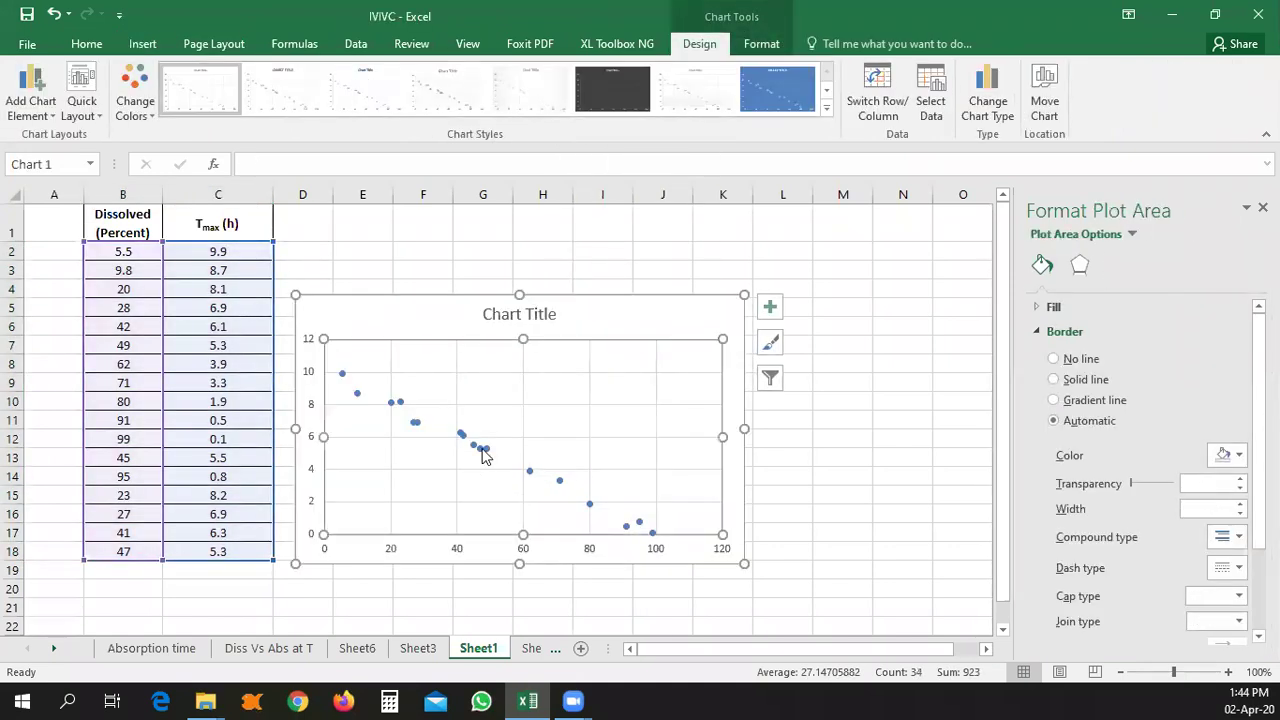
pyautogui.click(483, 453)
pyautogui.rightClick(482, 452)
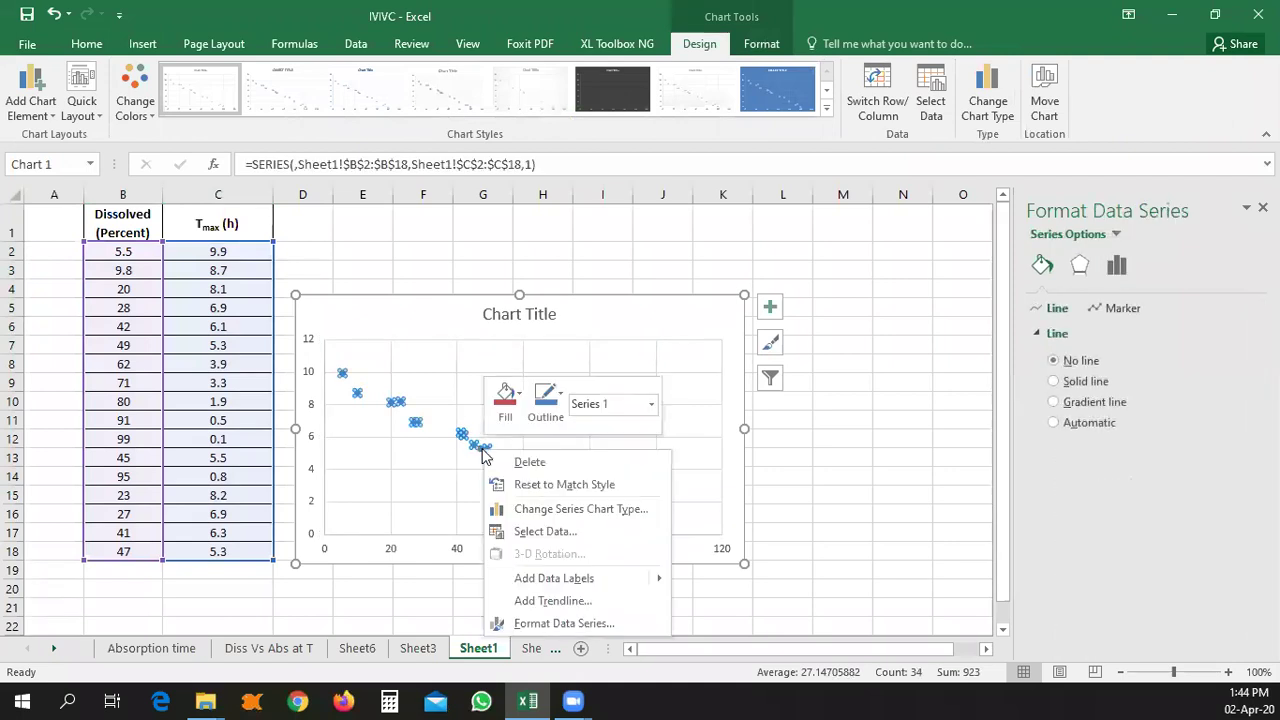
pyautogui.click(553, 600)
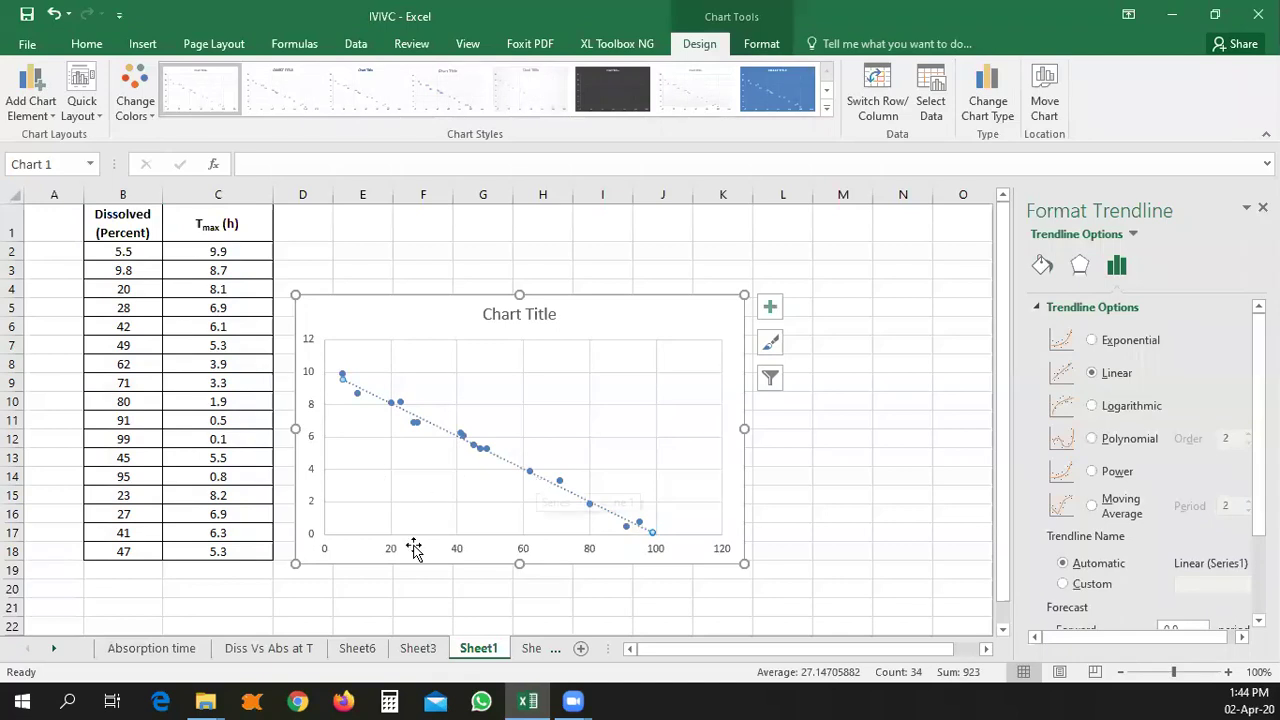
# - Add a primary horizontal axis title reading "Dissolved Percent" to the Tmax chart
pyautogui.click(347, 322)
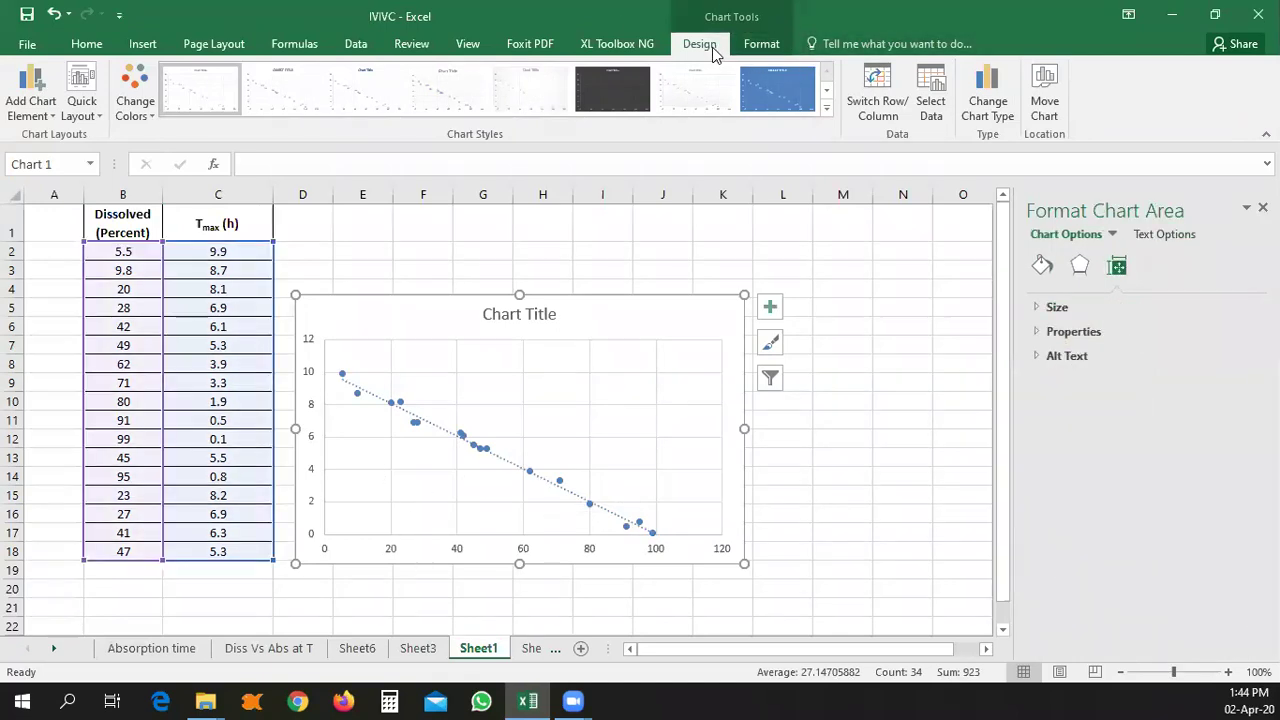
pyautogui.click(40, 108)
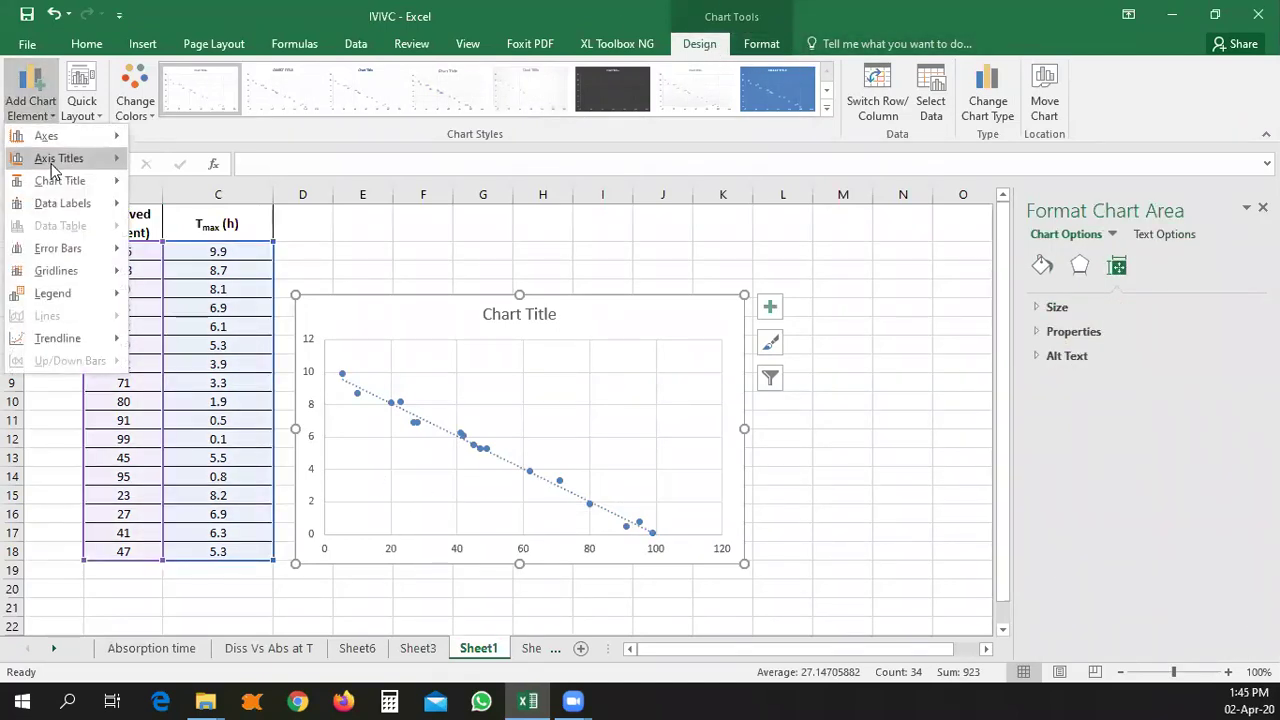
pyautogui.moveTo(55, 158)
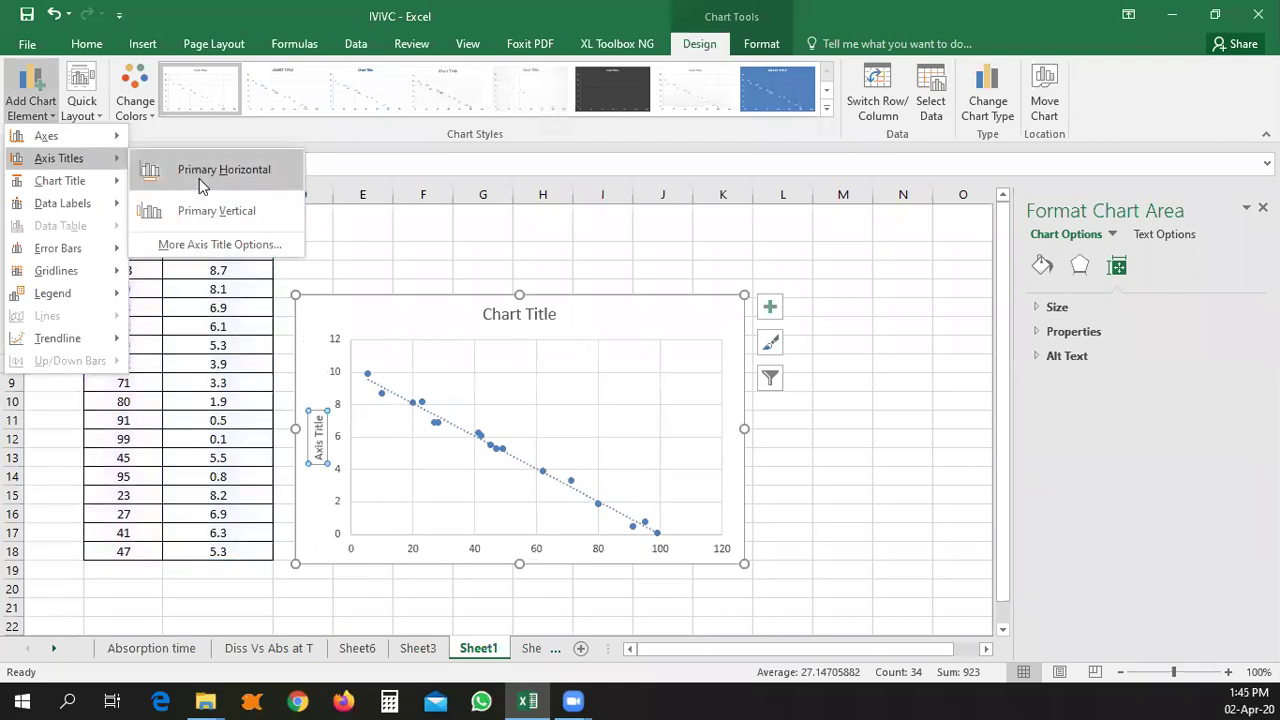
pyautogui.click(199, 173)
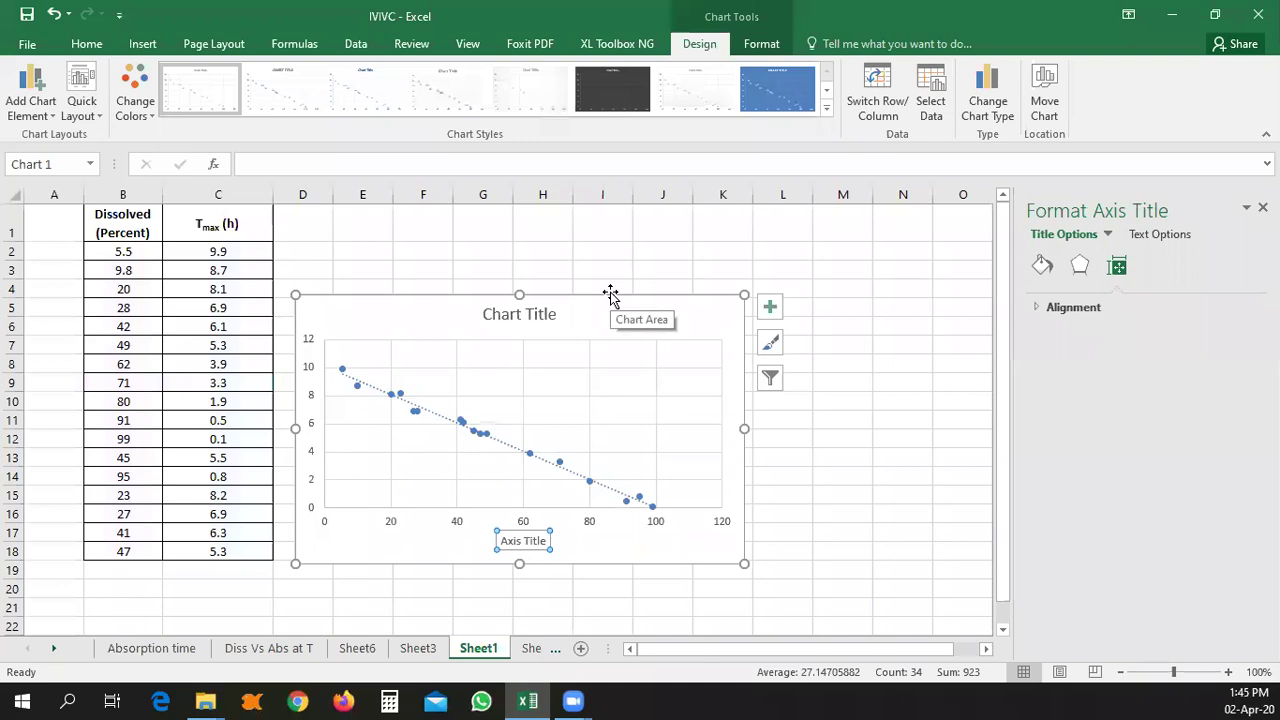
pyautogui.write('Dissolved Percent')
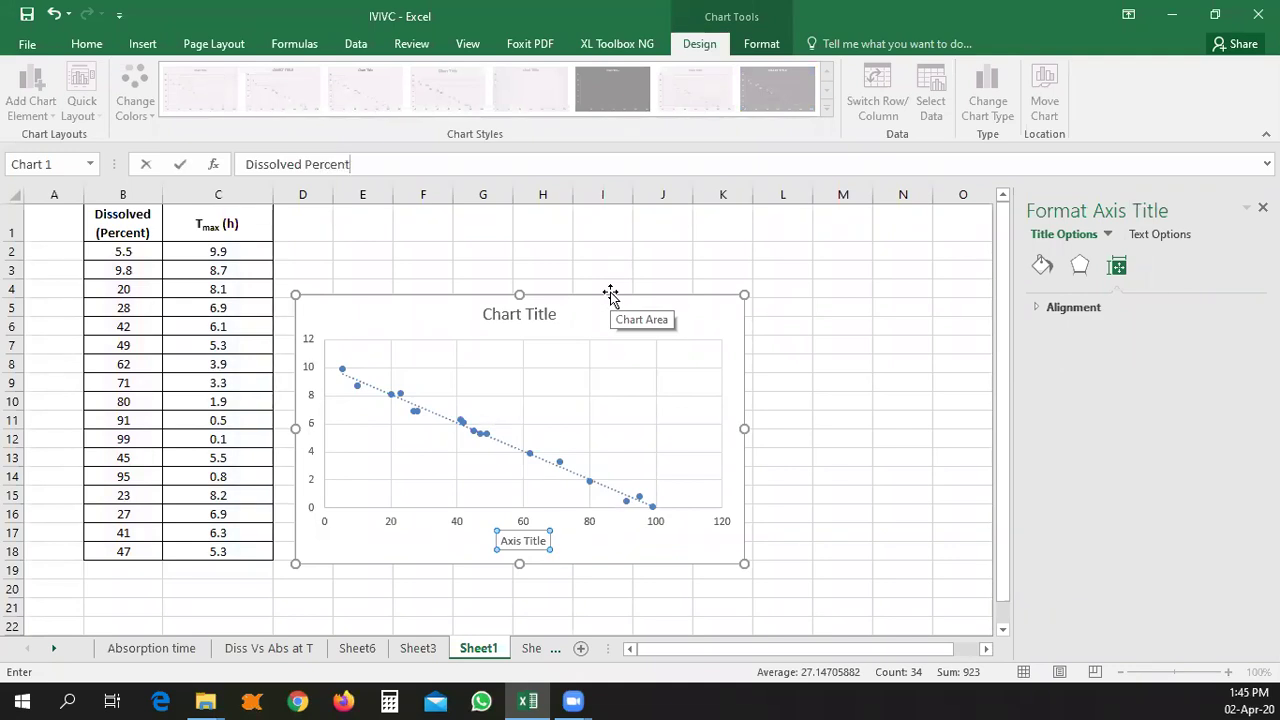
pyautogui.click(351, 555)
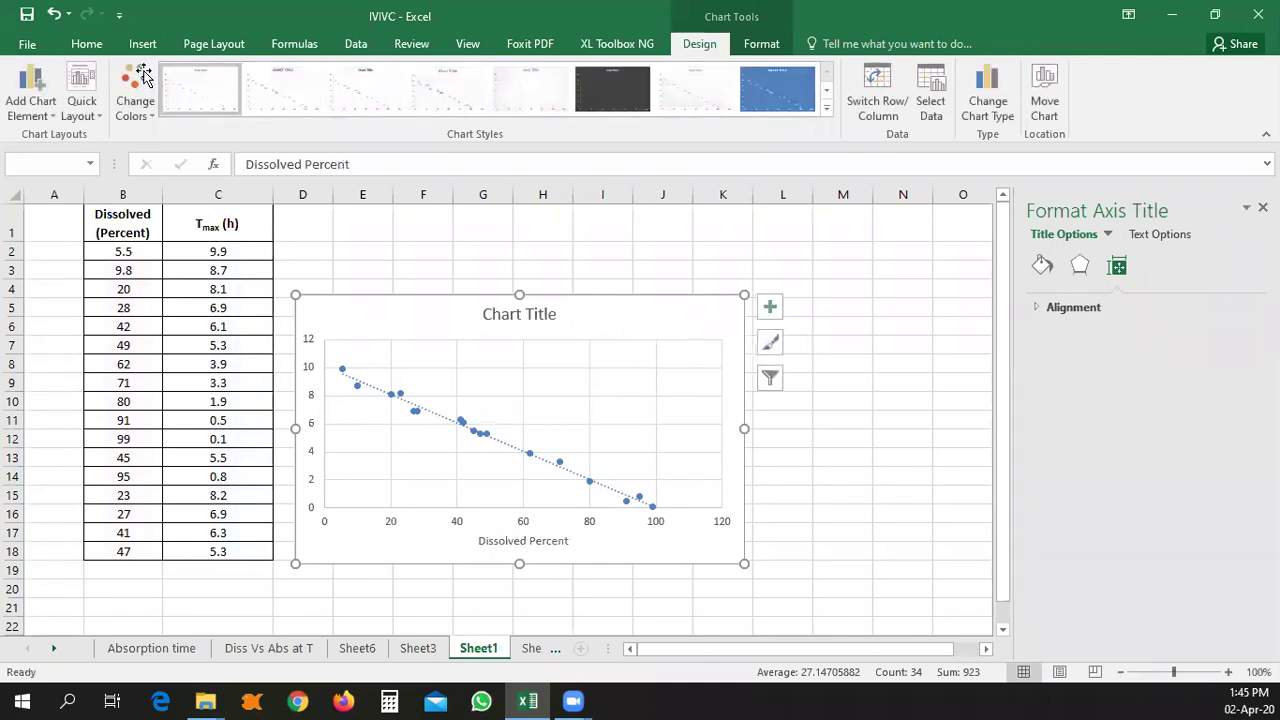
# - Add a primary vertical axis title reading "Tmax (h)" to the chart
pyautogui.click(45, 108)
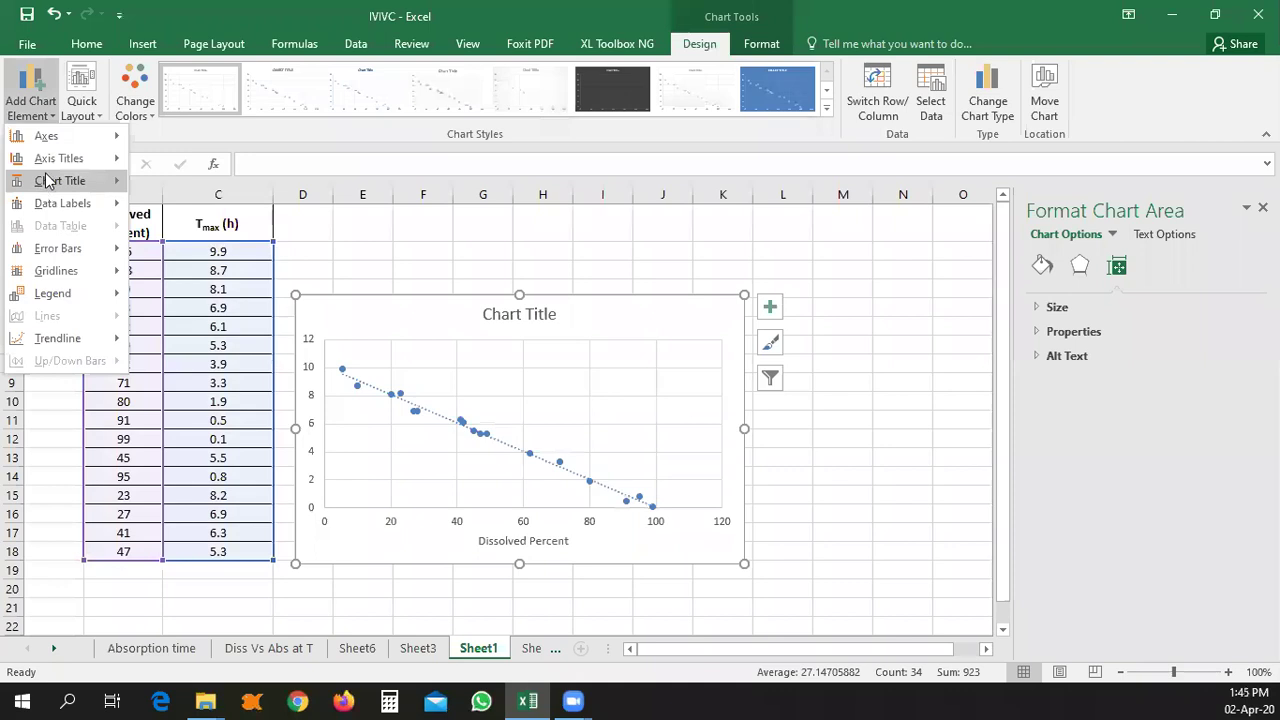
pyautogui.moveTo(49, 156)
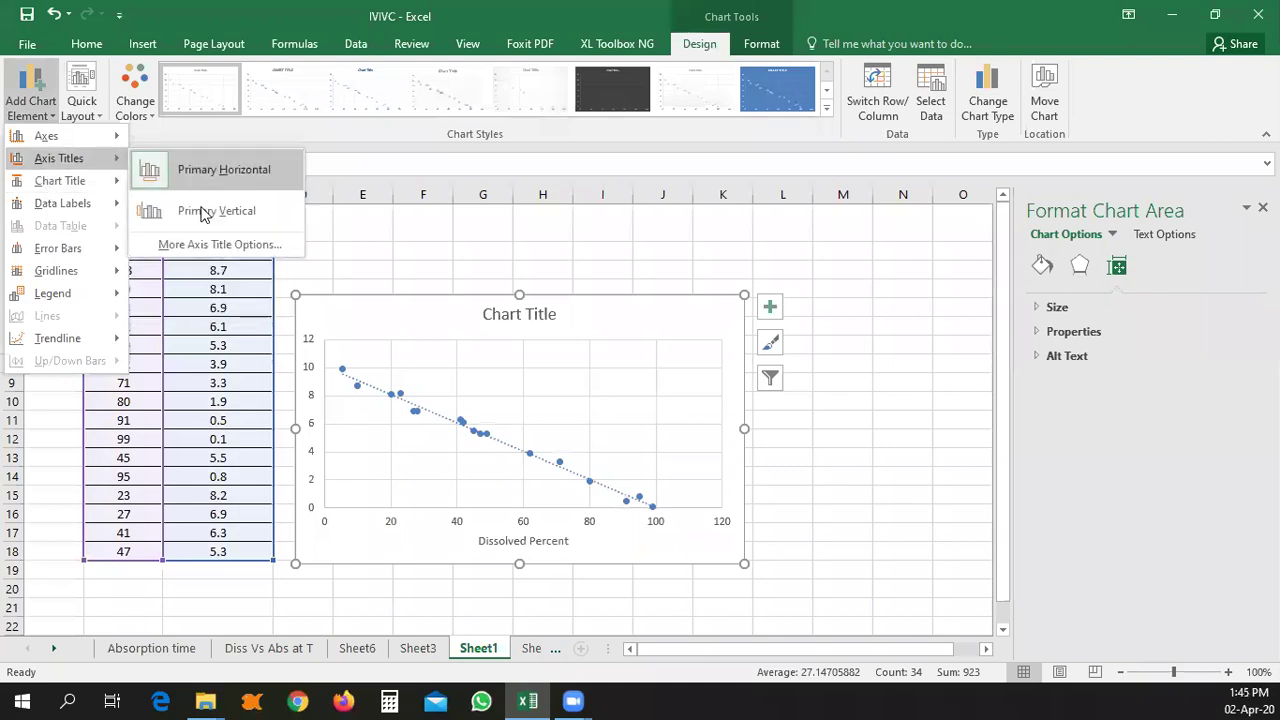
pyautogui.click(296, 210)
pyautogui.write('Tmax (h')
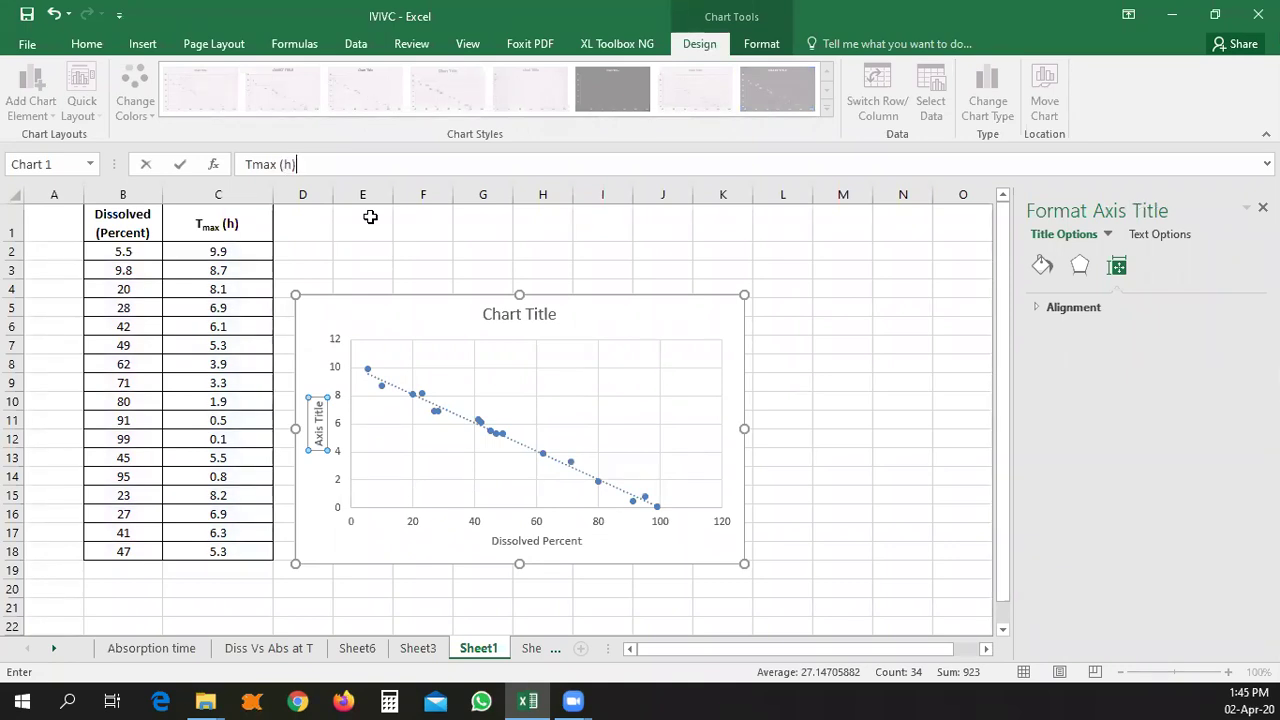
pyautogui.press('Return')
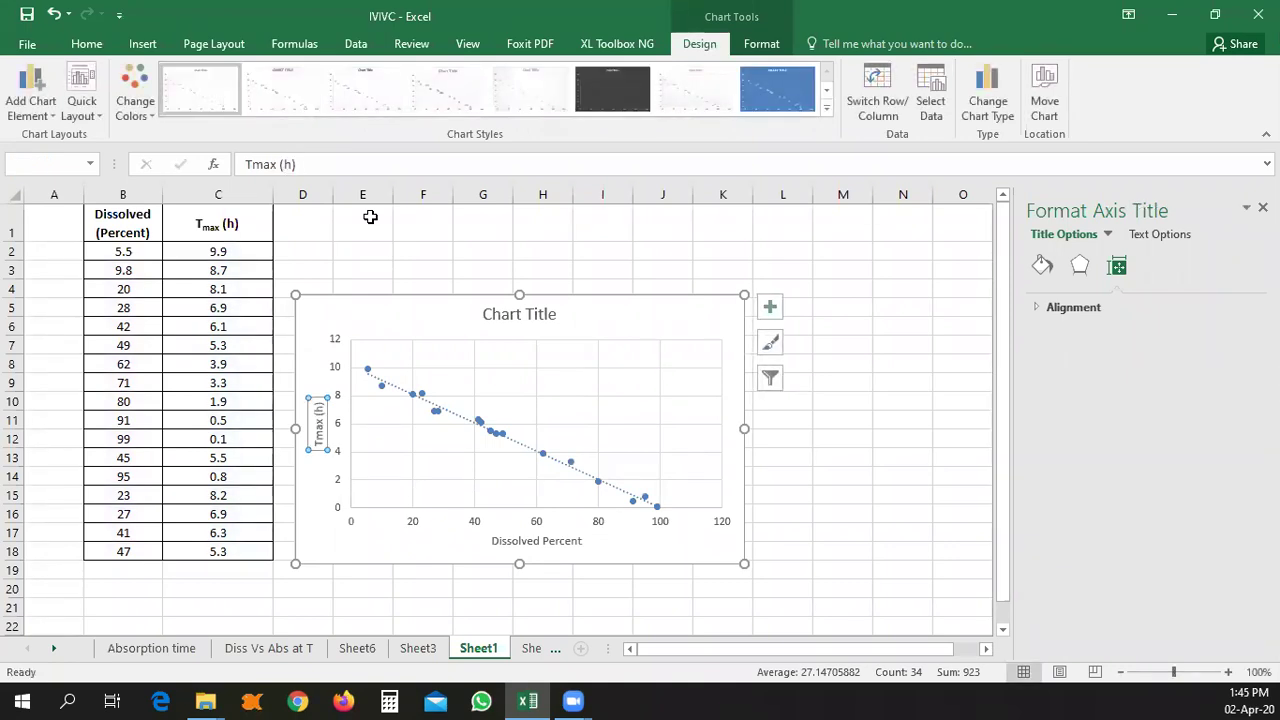
pyautogui.click(938, 481)
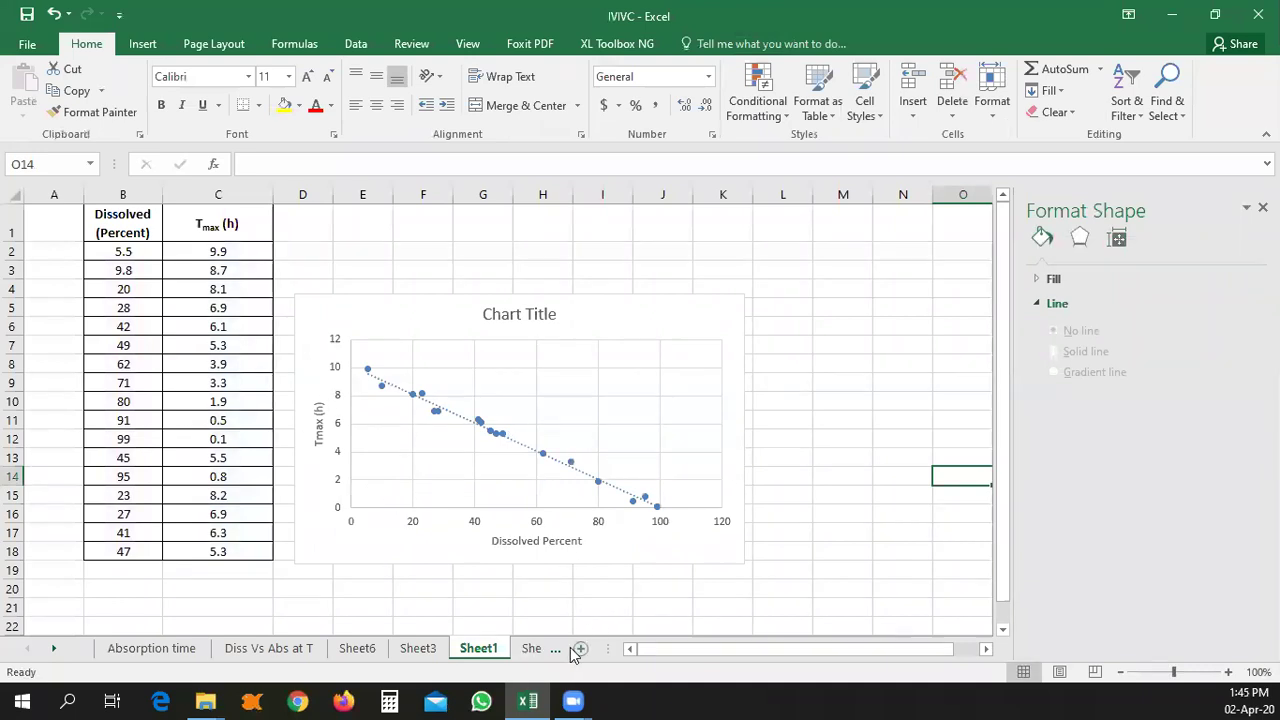
# - On Sheet2, insert a markers-only scatter chart of dissolution against plasma concentration from B2:C33 and place it clear of the table
pyautogui.click(527, 650)
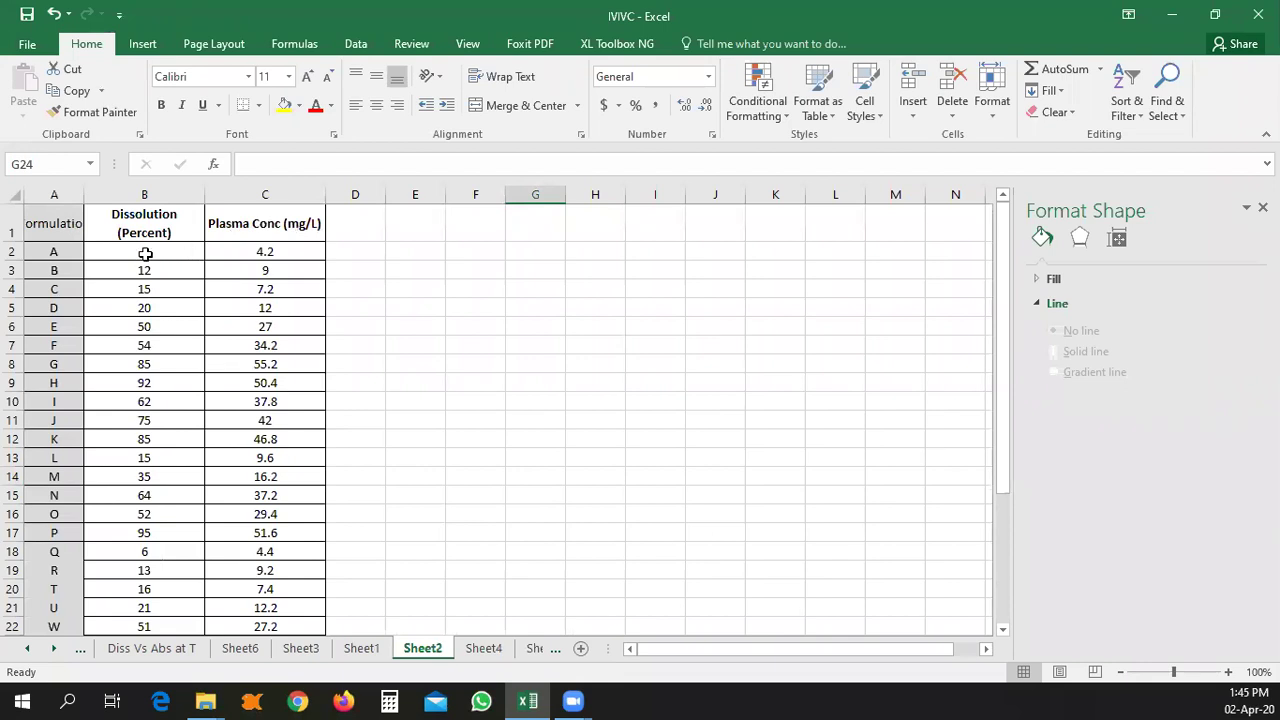
pyautogui.click(522, 357)
pyautogui.moveTo(157, 254); pyautogui.dragTo(229, 606)
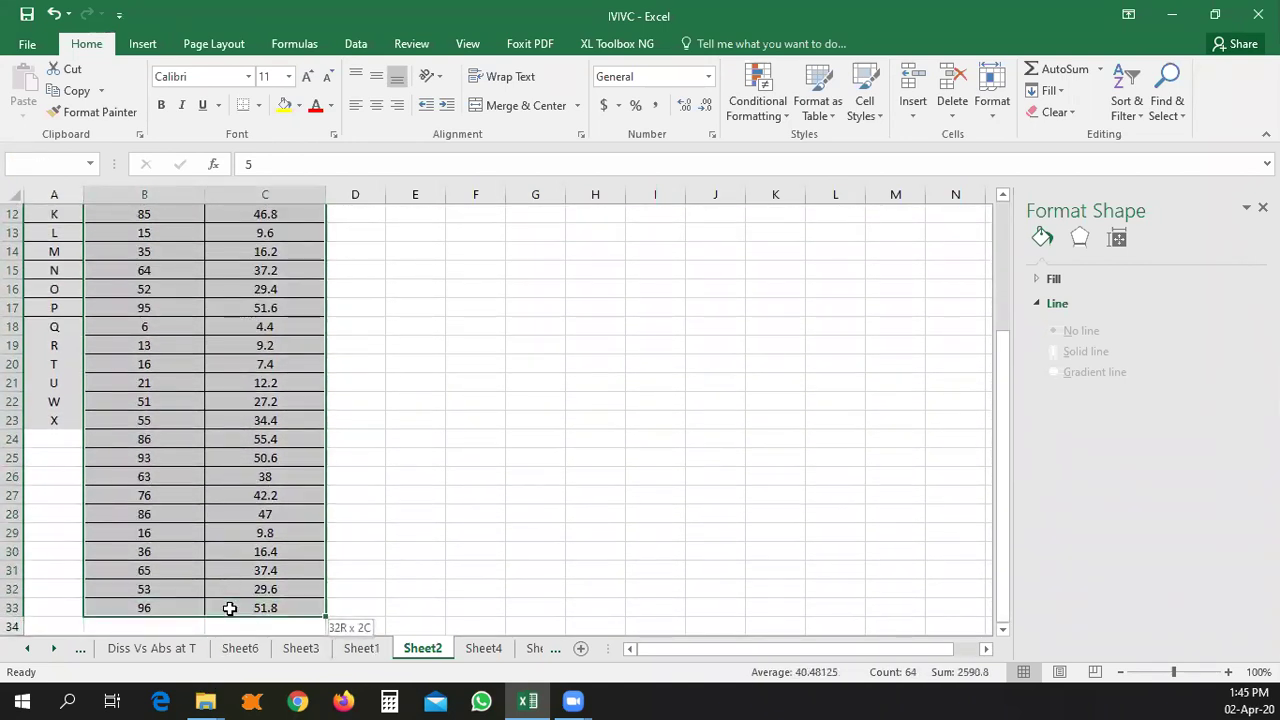
pyautogui.click(150, 46)
pyautogui.click(576, 112)
pyautogui.click(586, 172)
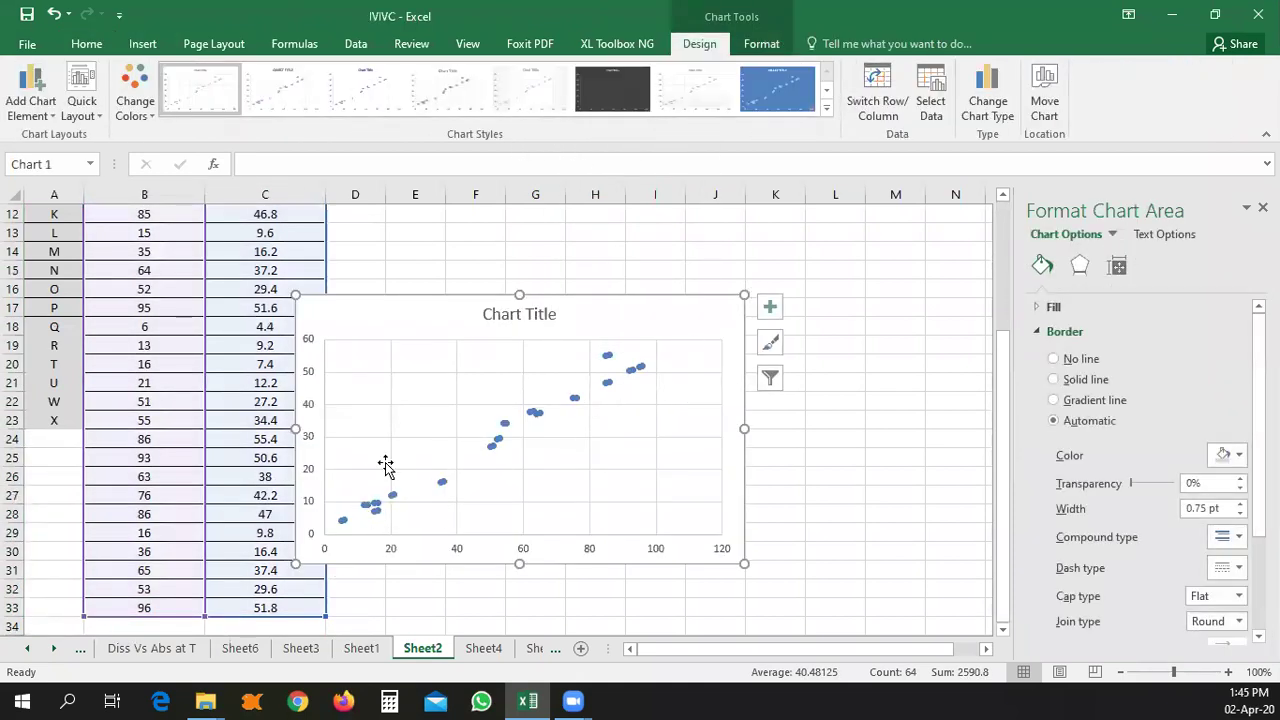
pyautogui.moveTo(386, 316)
pyautogui.mouseDown()
pyautogui.moveTo(489, 283)
pyautogui.moveTo(490, 231)
pyautogui.mouseUp()
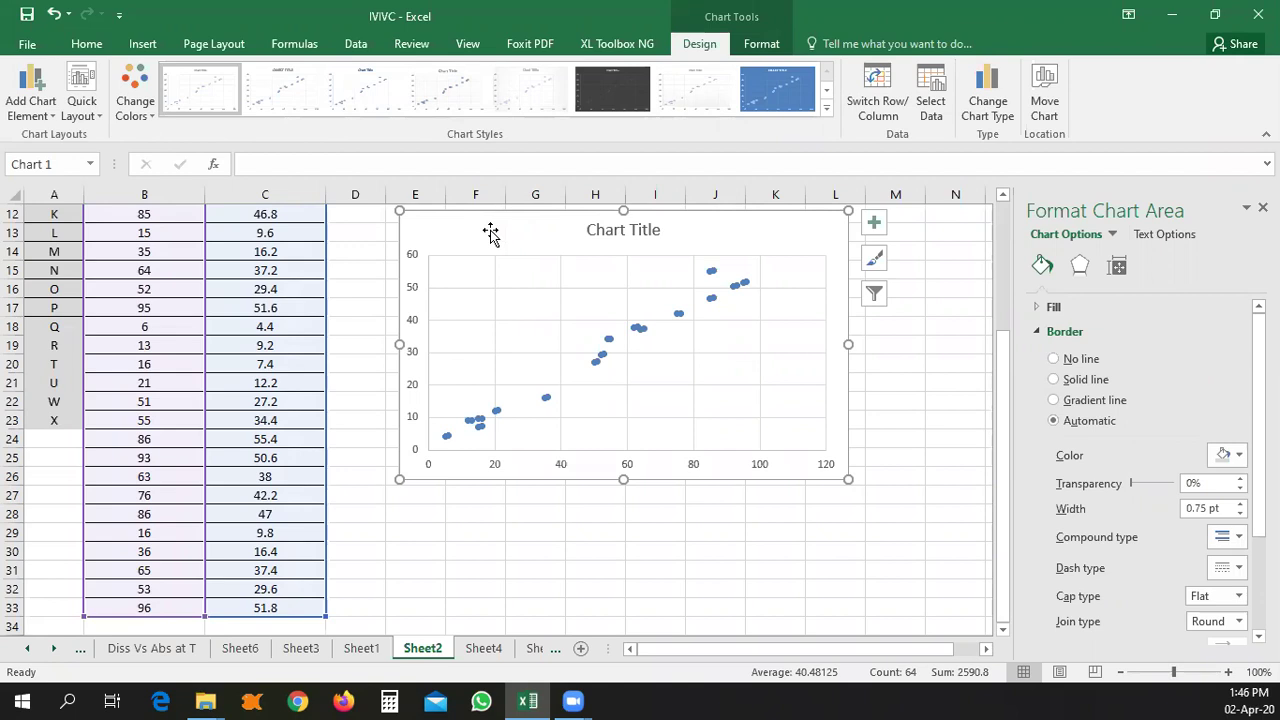
# - Set the plasma concentration of formulation C to 15 and of formulations F and G to 25 each
pyautogui.click(535, 608)
pyautogui.scroll(4, 442, 422)
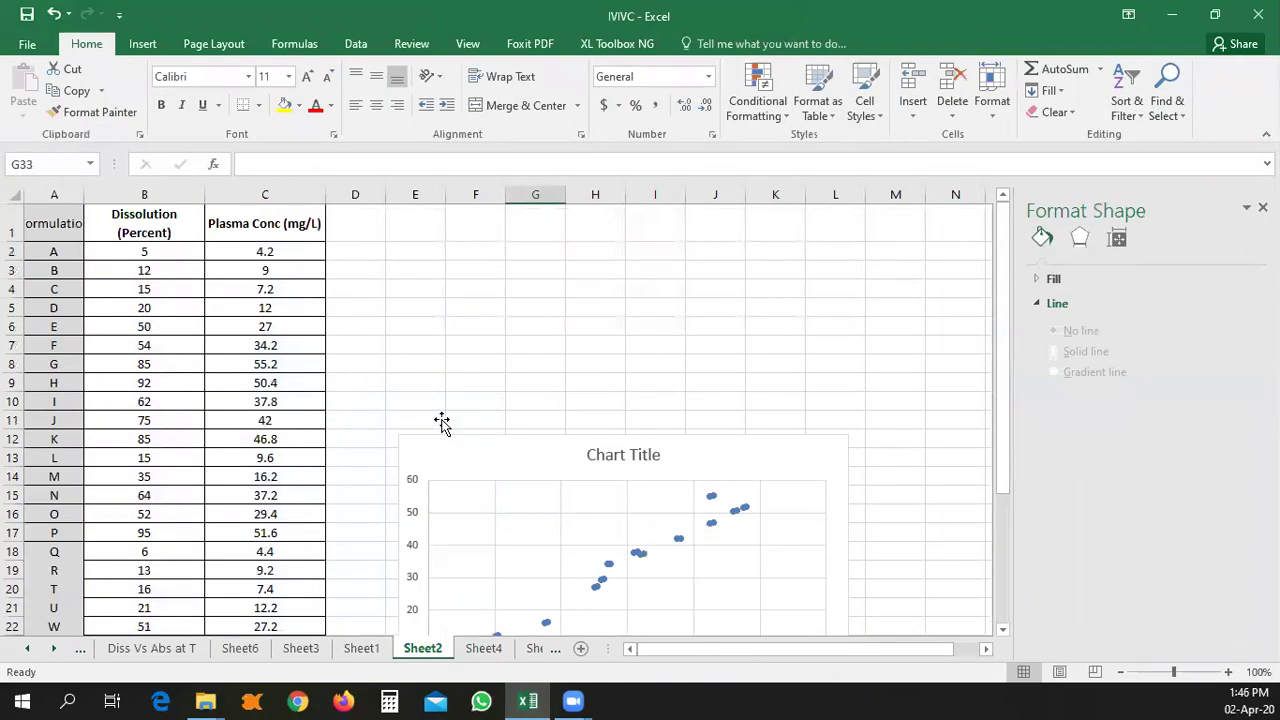
pyautogui.click(264, 287)
pyautogui.write('15')
pyautogui.press('Return')
pyautogui.press('Down')
pyautogui.press('Down')
pyautogui.write('258')
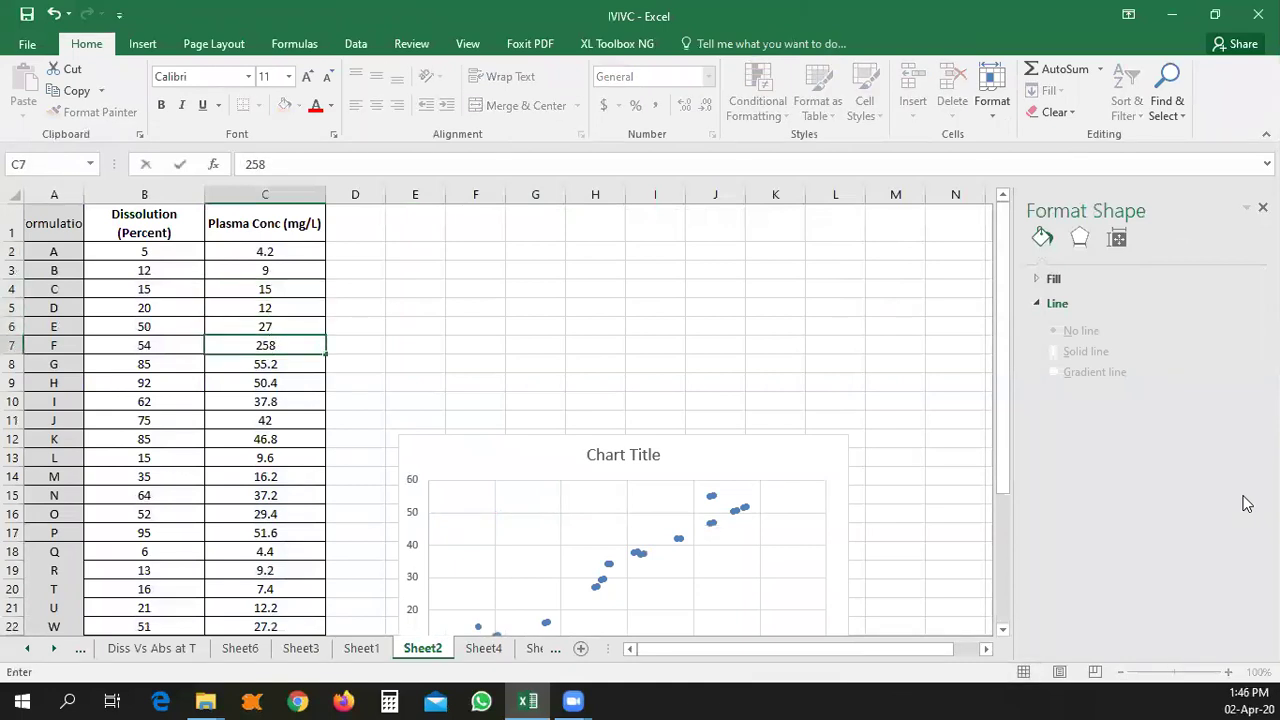
pyautogui.press('BackSpace')
pyautogui.press('Return')
pyautogui.write('25')
pyautogui.press('Return')
# - Set the plasma concentrations of formulations J, M and P to 15, 65 and 21
pyautogui.press('Down')
pyautogui.press('Down')
pyautogui.write('155')
pyautogui.press('BackSpace')
pyautogui.press('Return')
pyautogui.press('Down')
pyautogui.press('Down')
pyautogui.write('65')
pyautogui.press('Return')
pyautogui.press('Down')
pyautogui.press('Down')
pyautogui.write('21')
pyautogui.press('Return')
# - Set the plasma concentrations of formulations R and U to 52 and 69
pyautogui.press('Down')
pyautogui.write('52')
pyautogui.press('Return')
pyautogui.press('Down')
pyautogui.write('69')
pyautogui.press('Return')
# - Set plasma concentrations C23, C25, C27 and C29 to 42, 52, 85 and 5, and move the scatter chart higher beside the table
pyautogui.press('Down')
pyautogui.press('Down')
pyautogui.press('Down')
pyautogui.write('52')
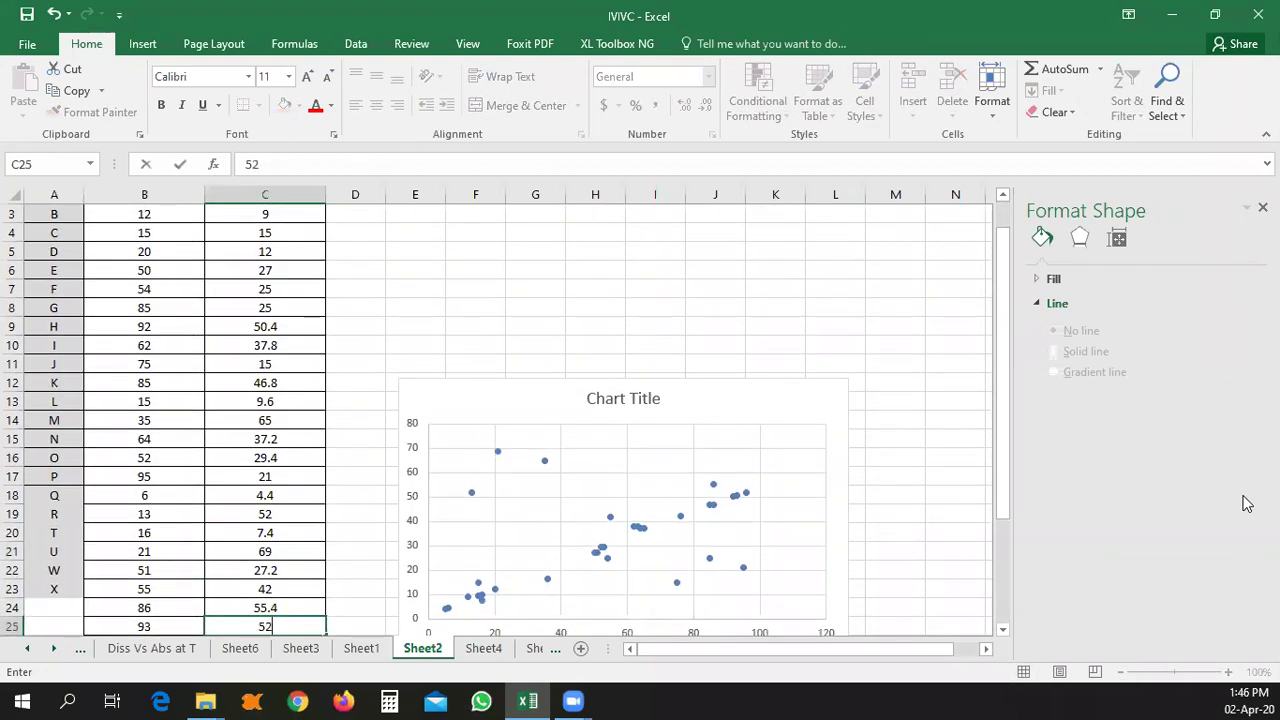
pyautogui.press('Return')
pyautogui.press('Down')
pyautogui.write('85')
pyautogui.press('Return')
pyautogui.press('Down')
pyautogui.write('5')
pyautogui.press('Up')
pyautogui.moveTo(517, 320); pyautogui.dragTo(538, 245)
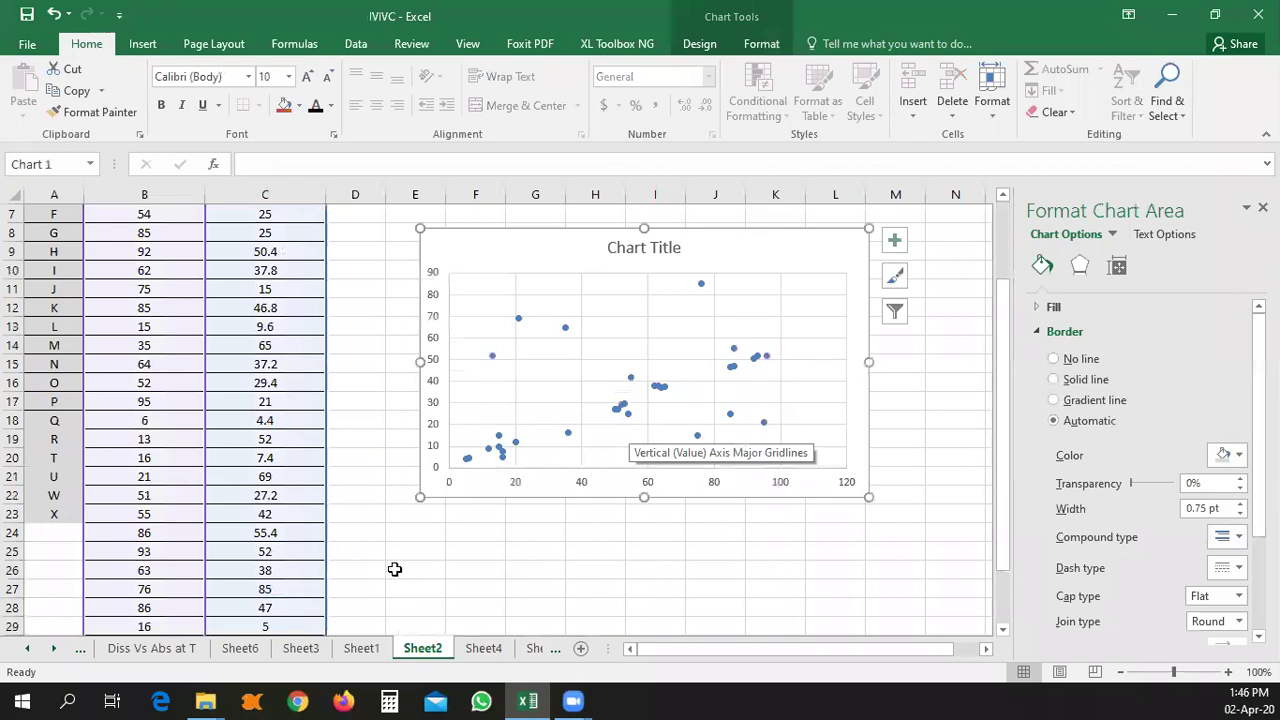
# - Move the scatter chart up beside the table's header and first rows on Sheet2
pyautogui.scroll(2, 395, 566)
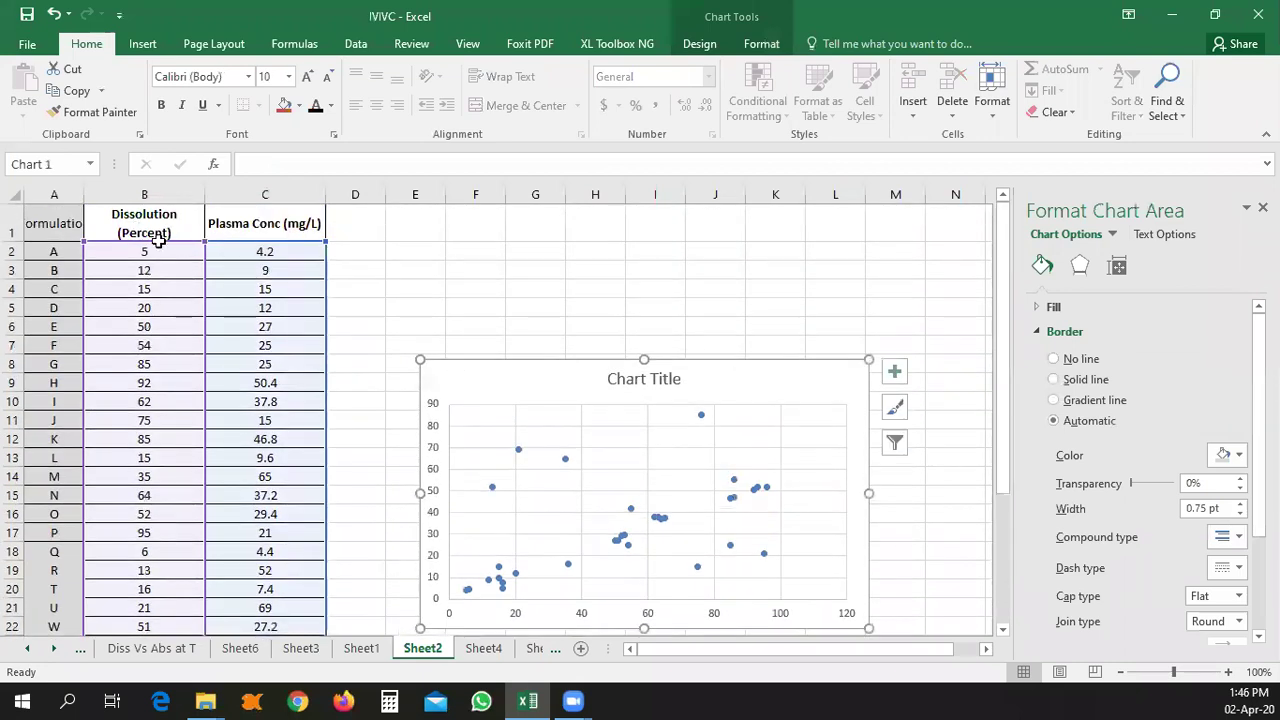
pyautogui.click(252, 224)
pyautogui.click(144, 224)
pyautogui.moveTo(517, 386); pyautogui.dragTo(523, 226)
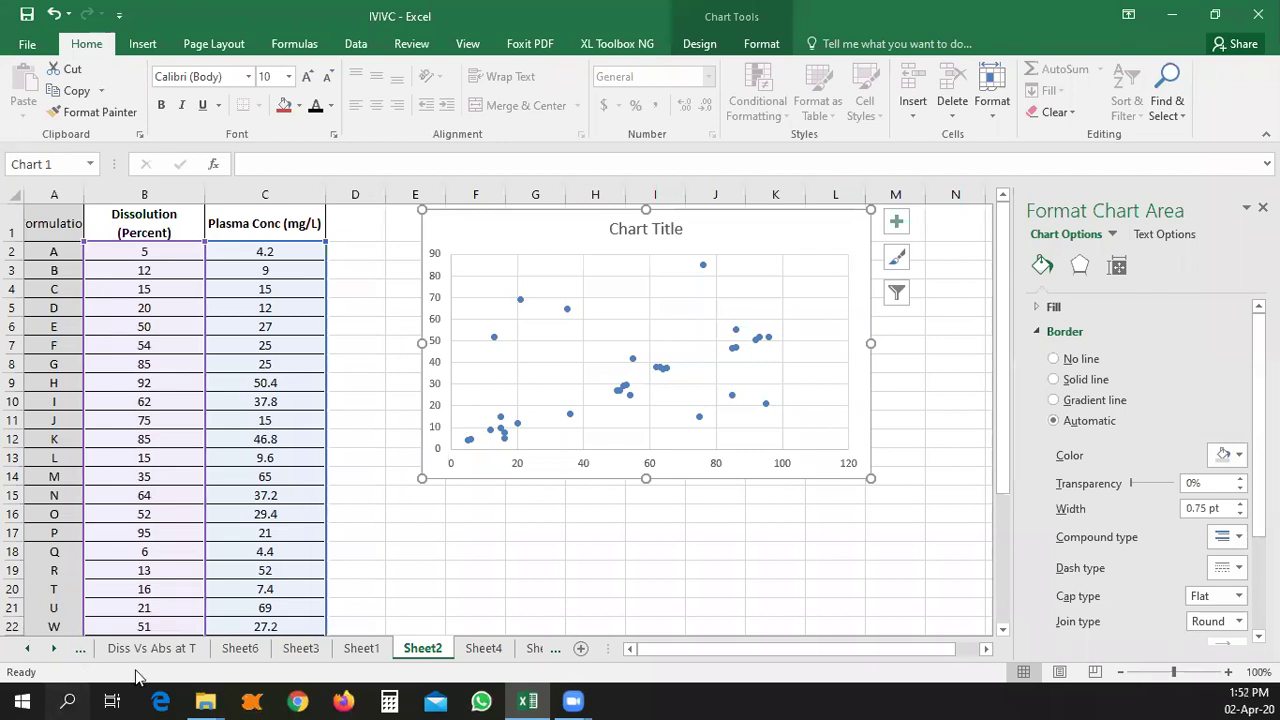
# - On the Absorption time sheet, move the R² label further below the chart title, clear of the data points
pyautogui.click(29, 649)
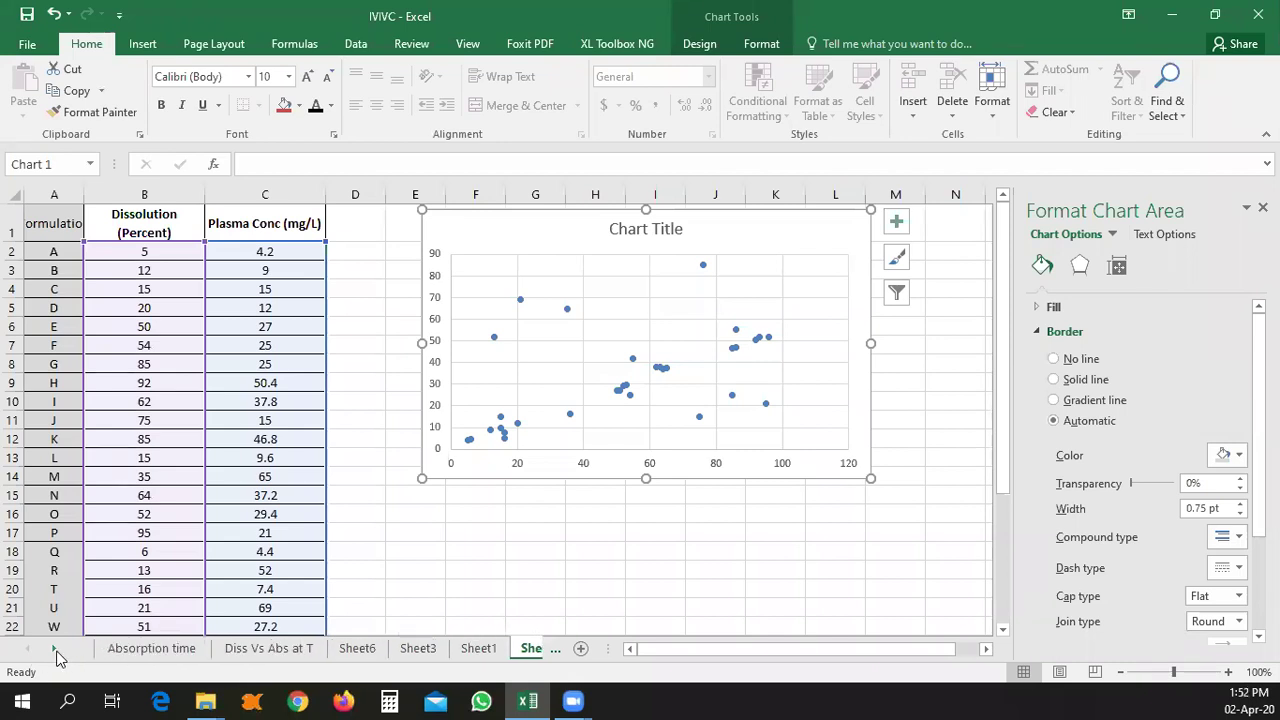
pyautogui.click(167, 656)
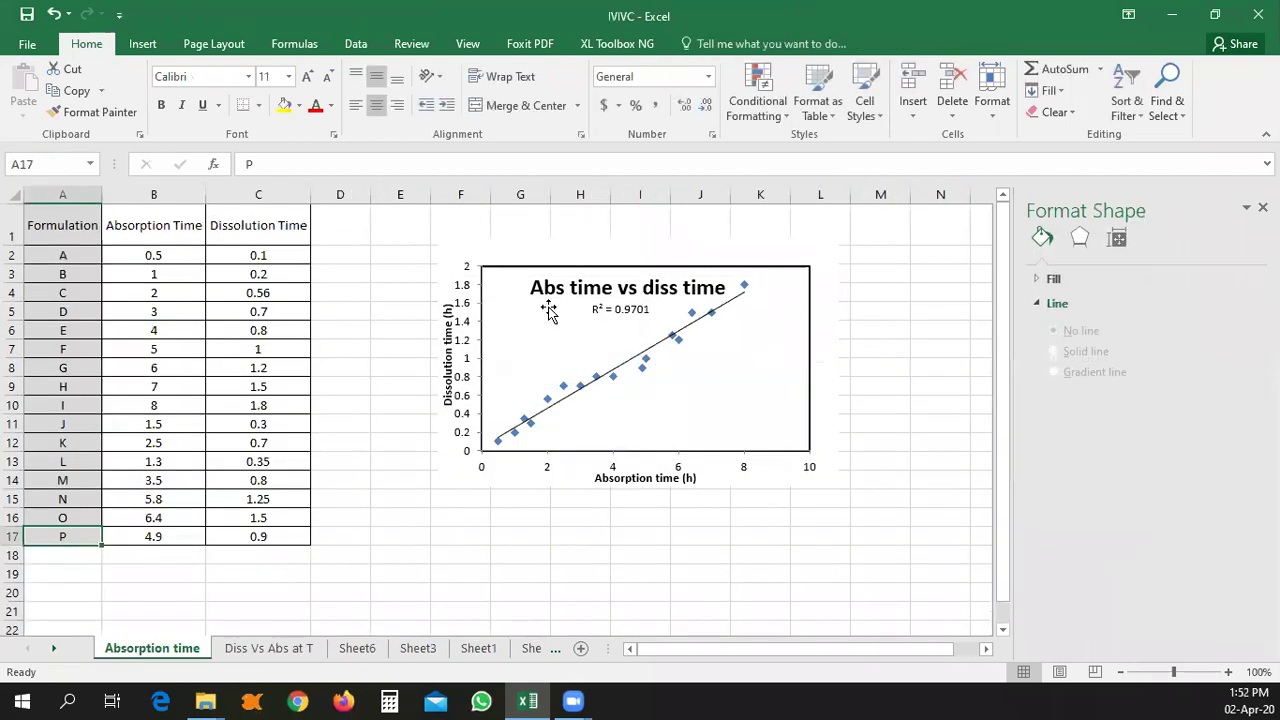
pyautogui.click(610, 318)
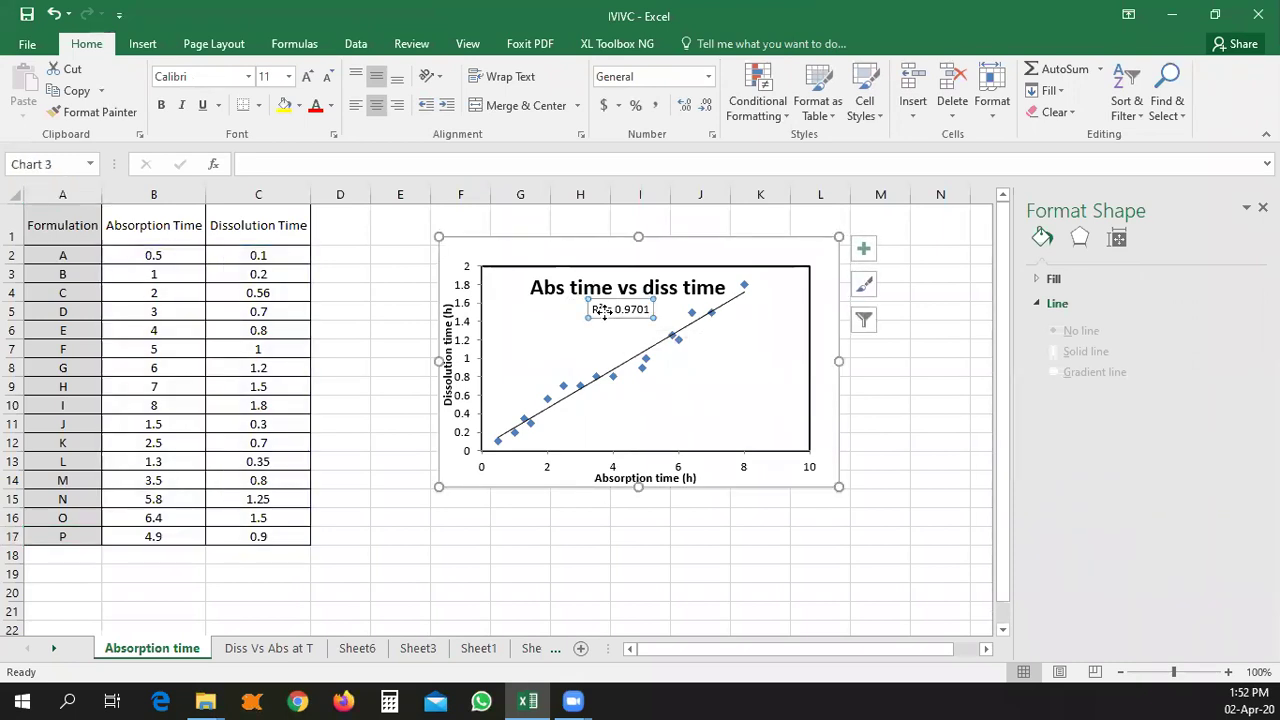
pyautogui.moveTo(610, 318); pyautogui.dragTo(585, 338)
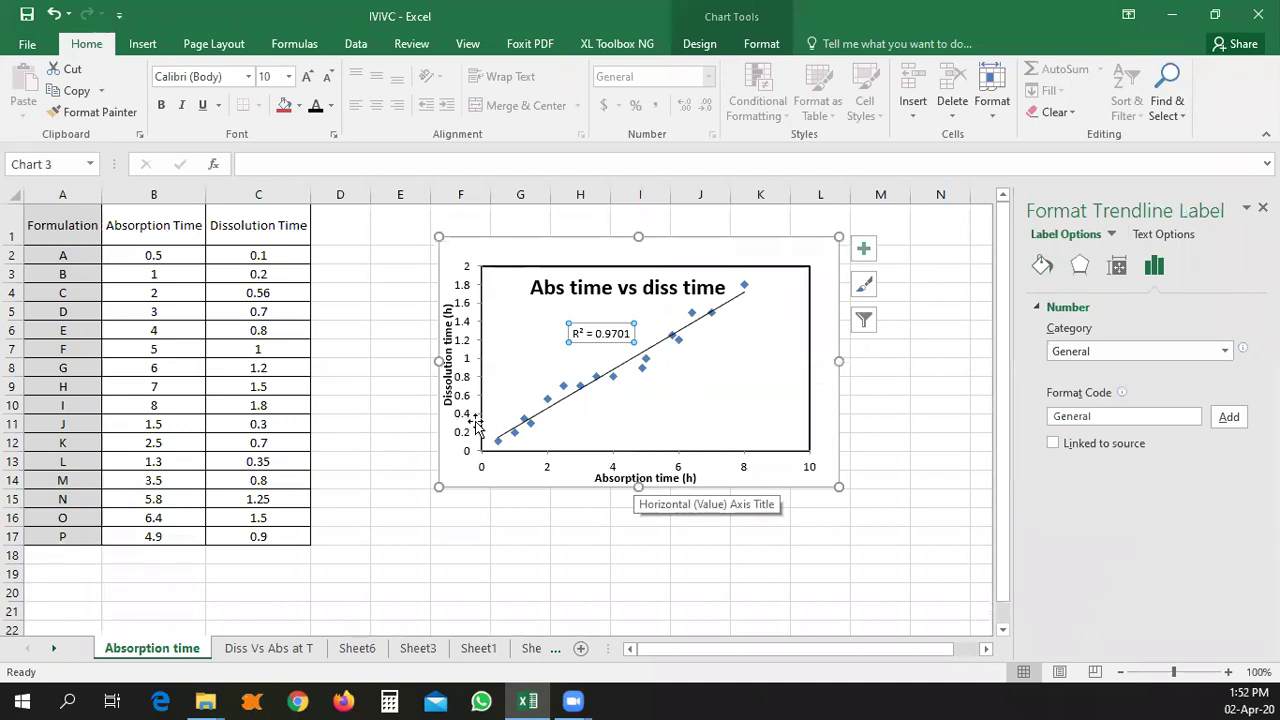
# - Narrow the Abs time vs diss time plot area slightly from its vertical axis side, then deselect the chart
pyautogui.click(507, 379)
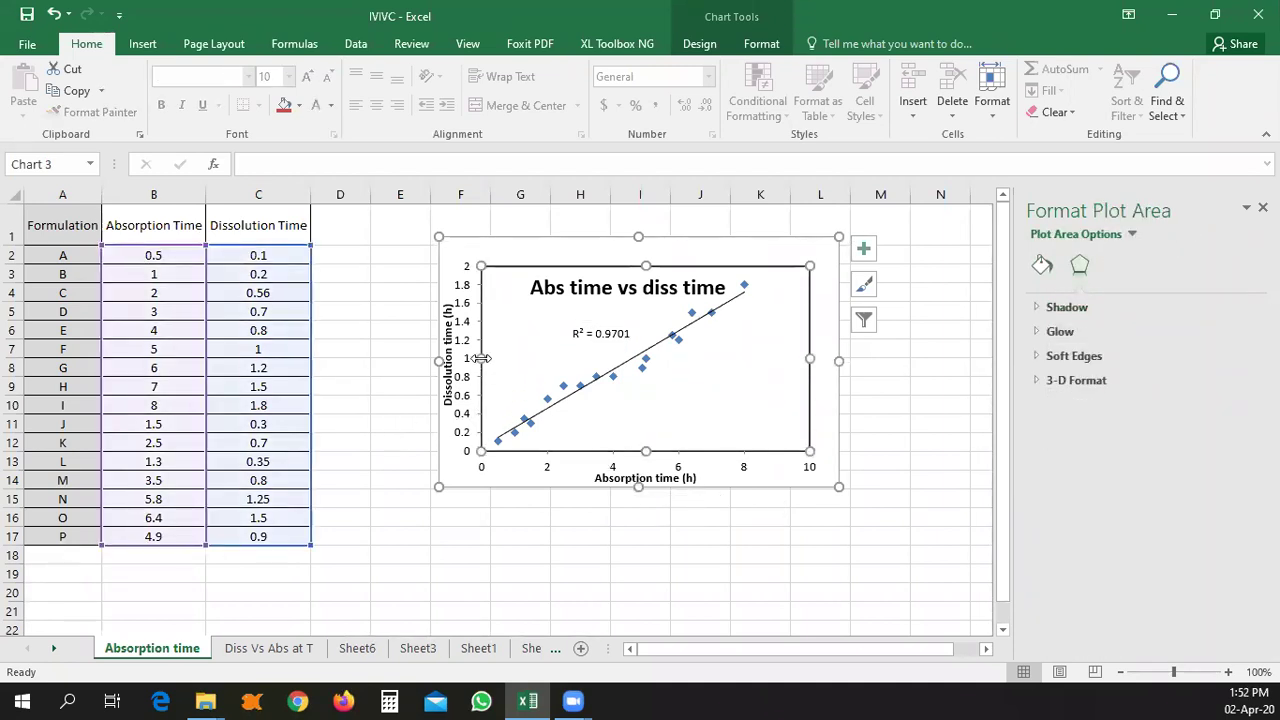
pyautogui.moveTo(483, 358); pyautogui.dragTo(489, 359)
pyautogui.click(582, 511)
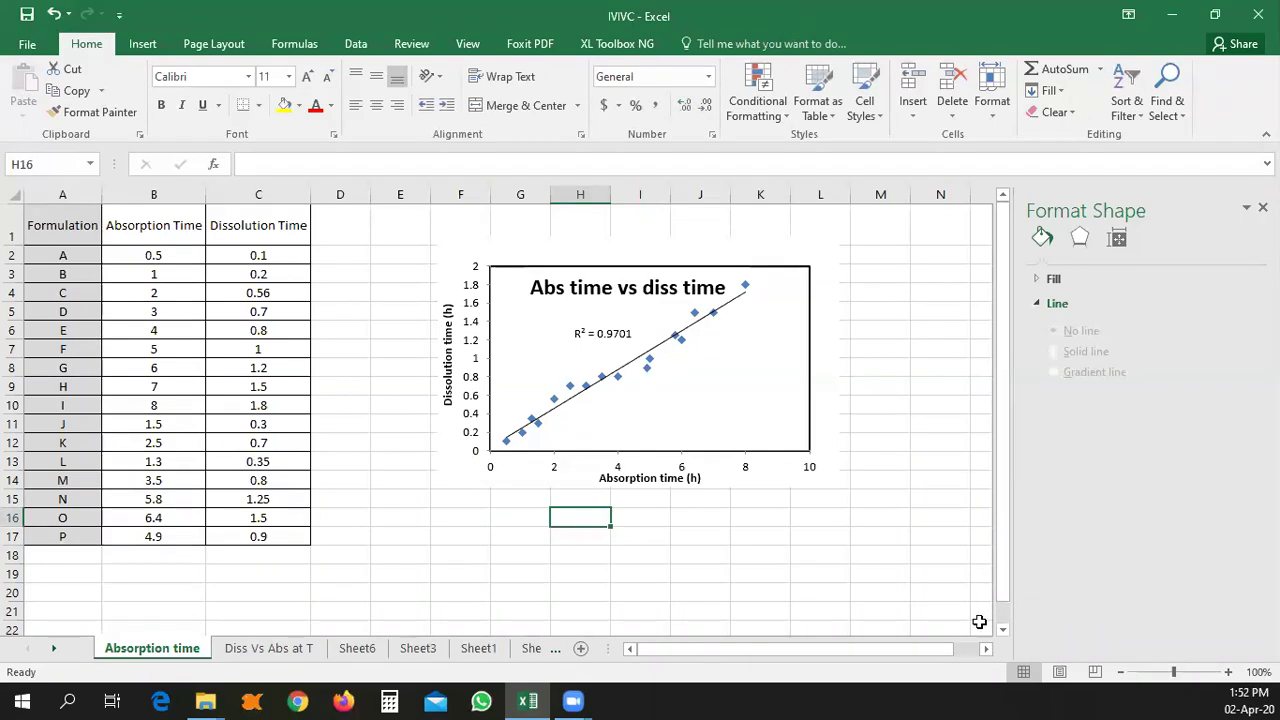
pyautogui.click(701, 553)
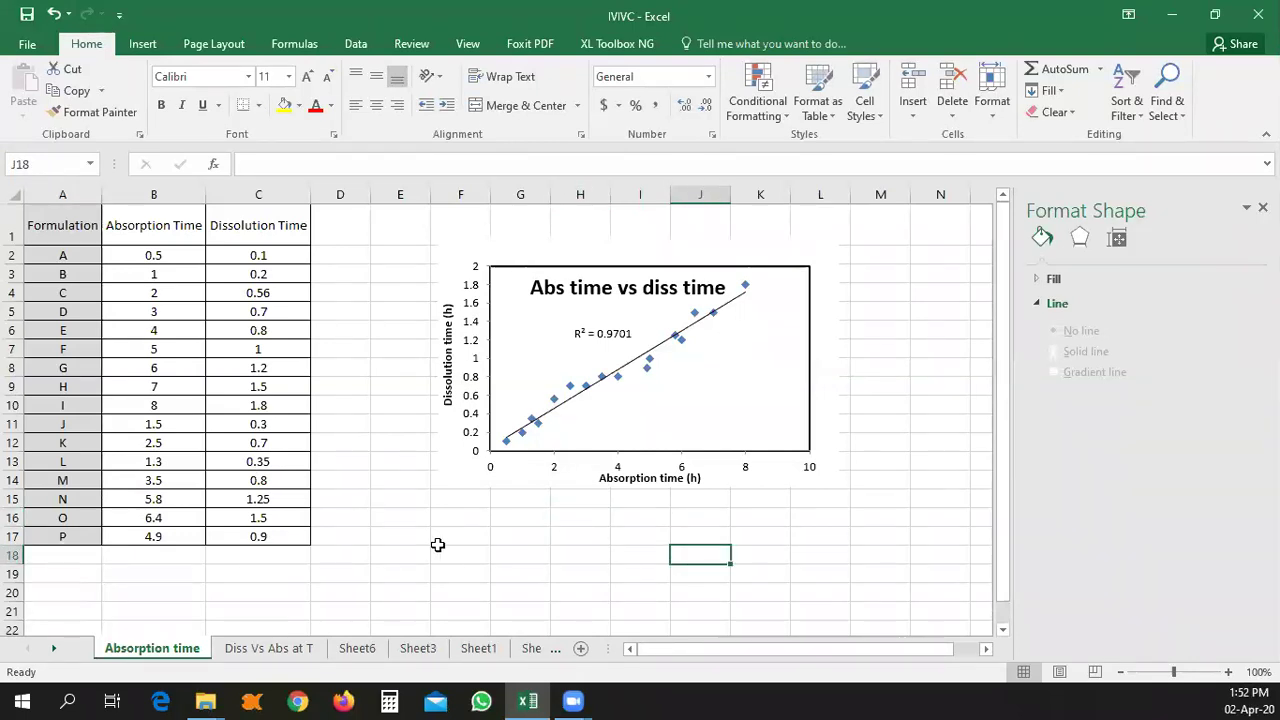
pyautogui.click(438, 550)
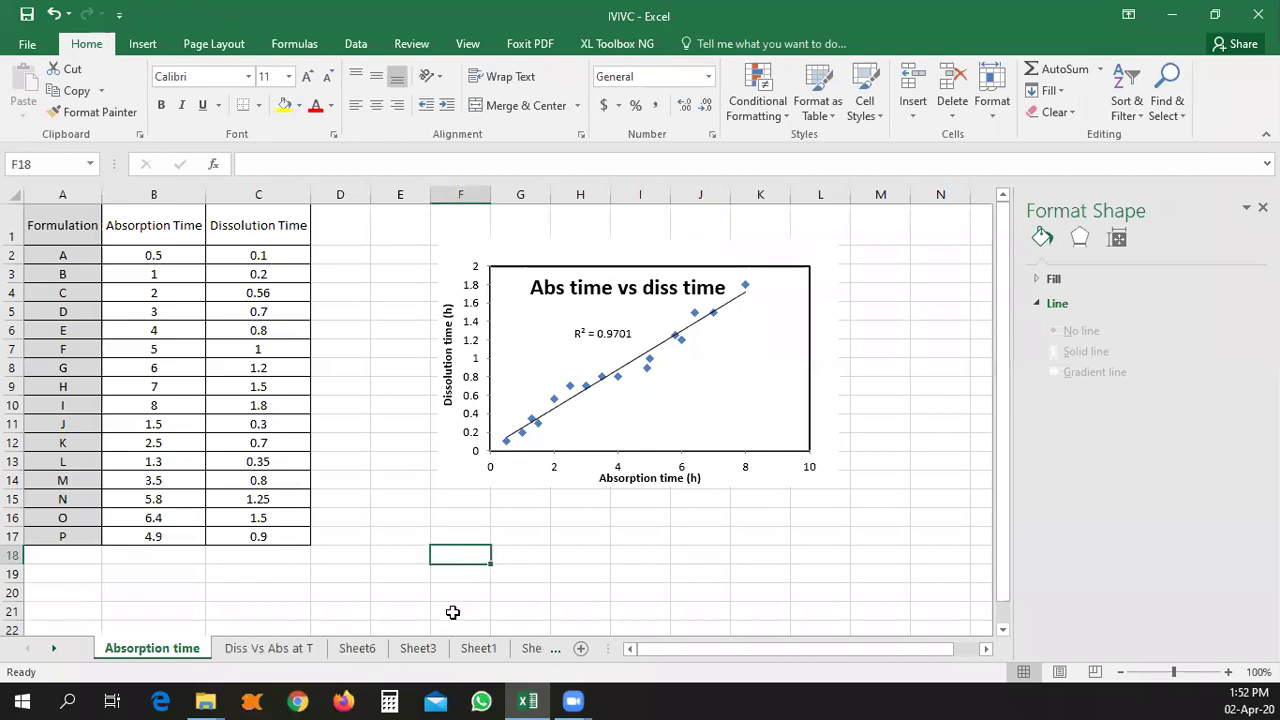
pyautogui.click(558, 579)
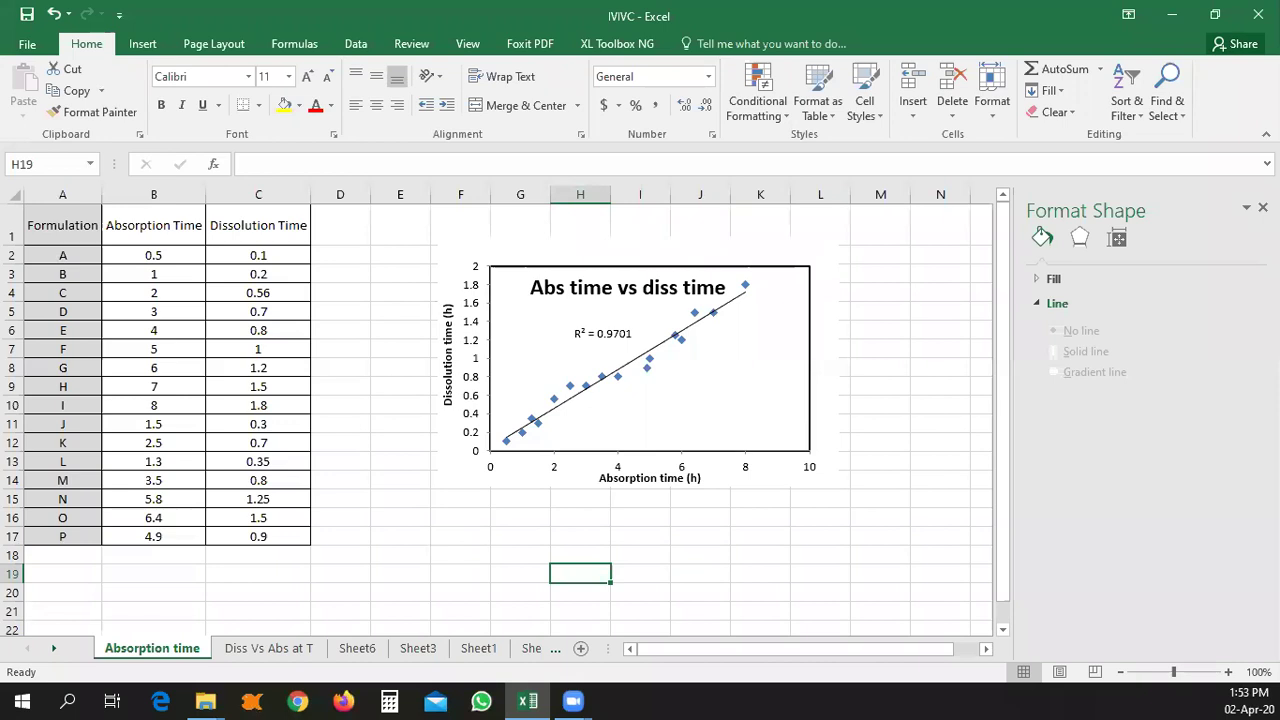
# - Add a linear trendline to the Sheet2 scatter chart and display its R-squared value on the chart
pyautogui.click(536, 649)
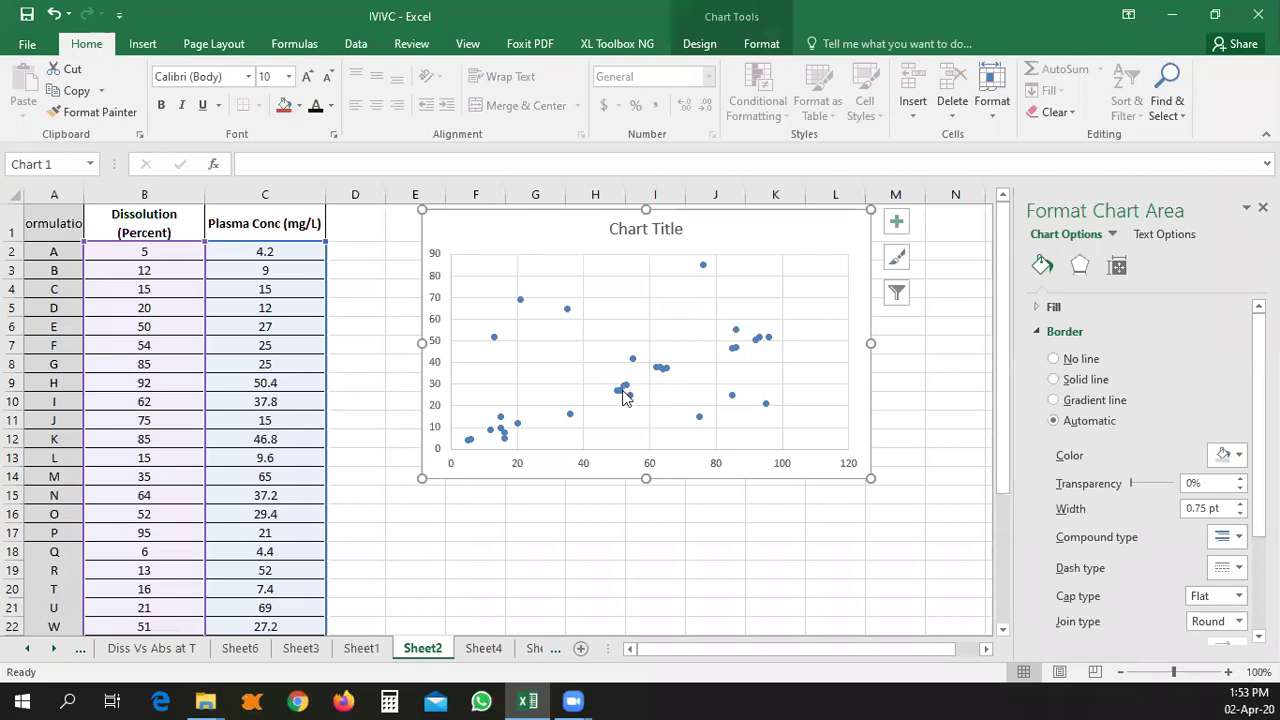
pyautogui.rightClick(624, 397)
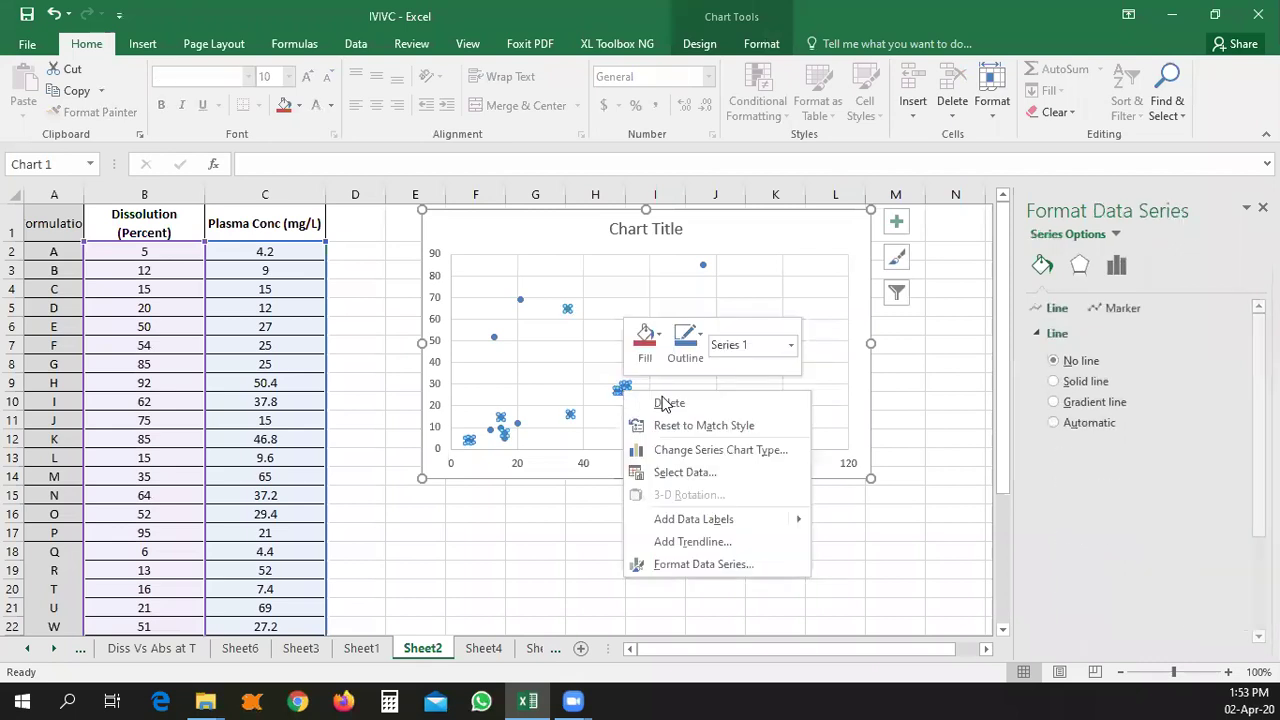
pyautogui.click(684, 543)
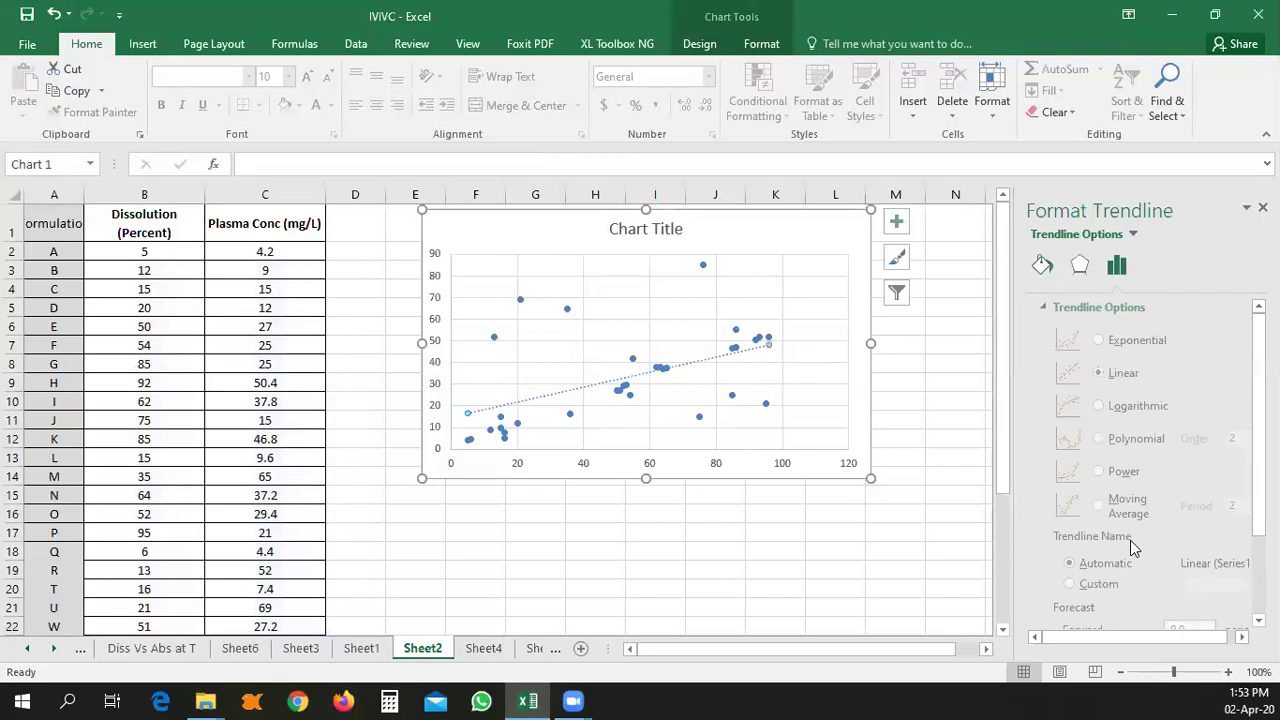
pyautogui.scroll(-3, 1130, 540)
pyautogui.click(1054, 615)
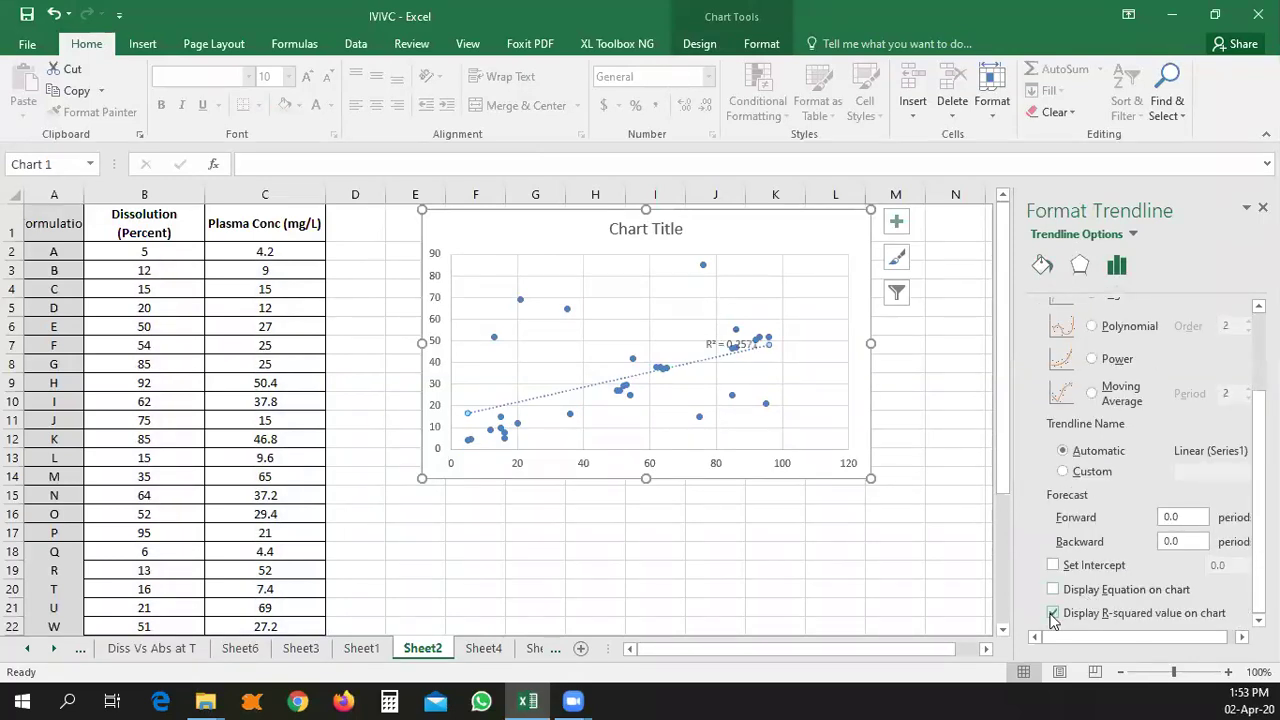
# - Move the R² label into the empty area above the trendline, clear of the data points, and deselect the chart
pyautogui.moveTo(709, 350); pyautogui.dragTo(660, 321)
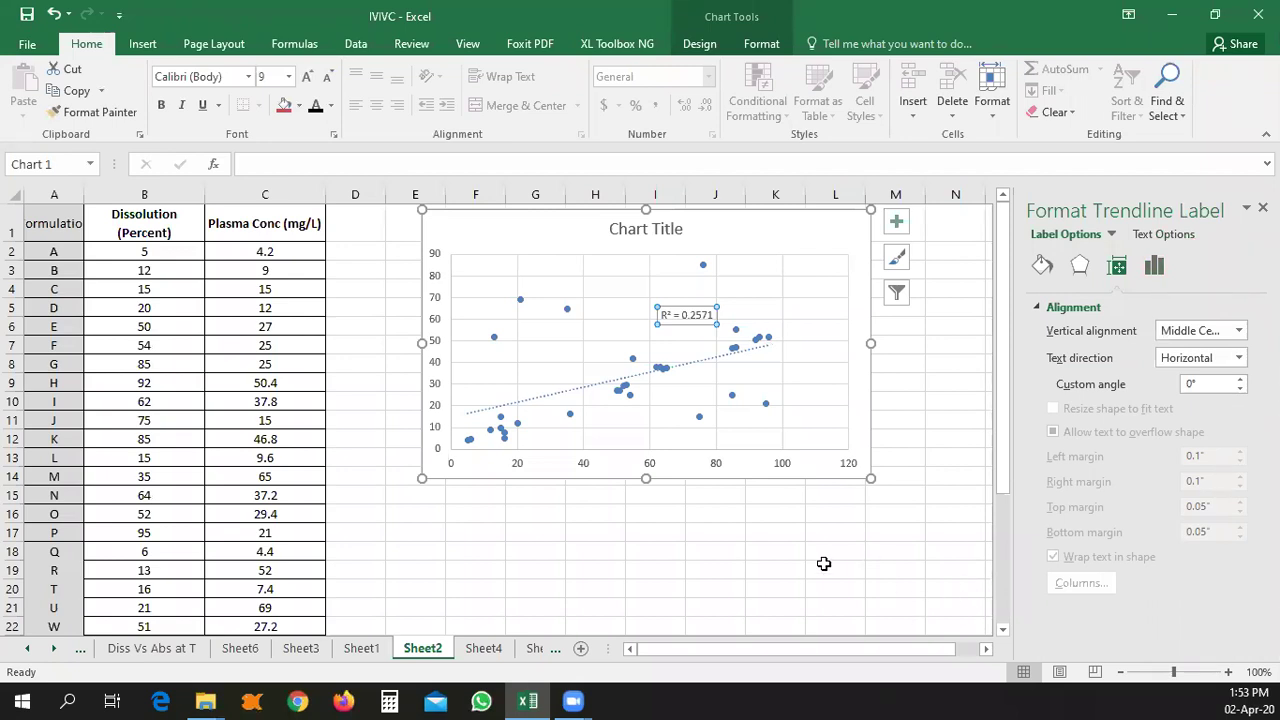
pyautogui.click(696, 564)
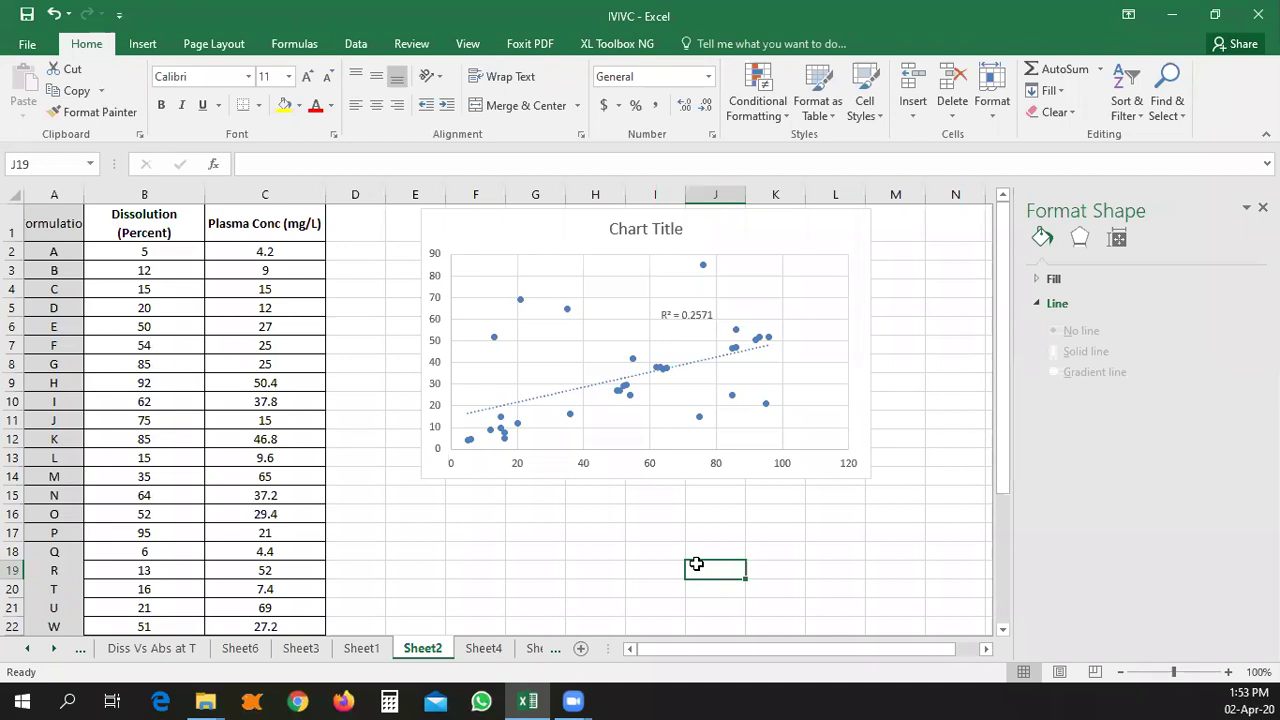
pyautogui.click(528, 567)
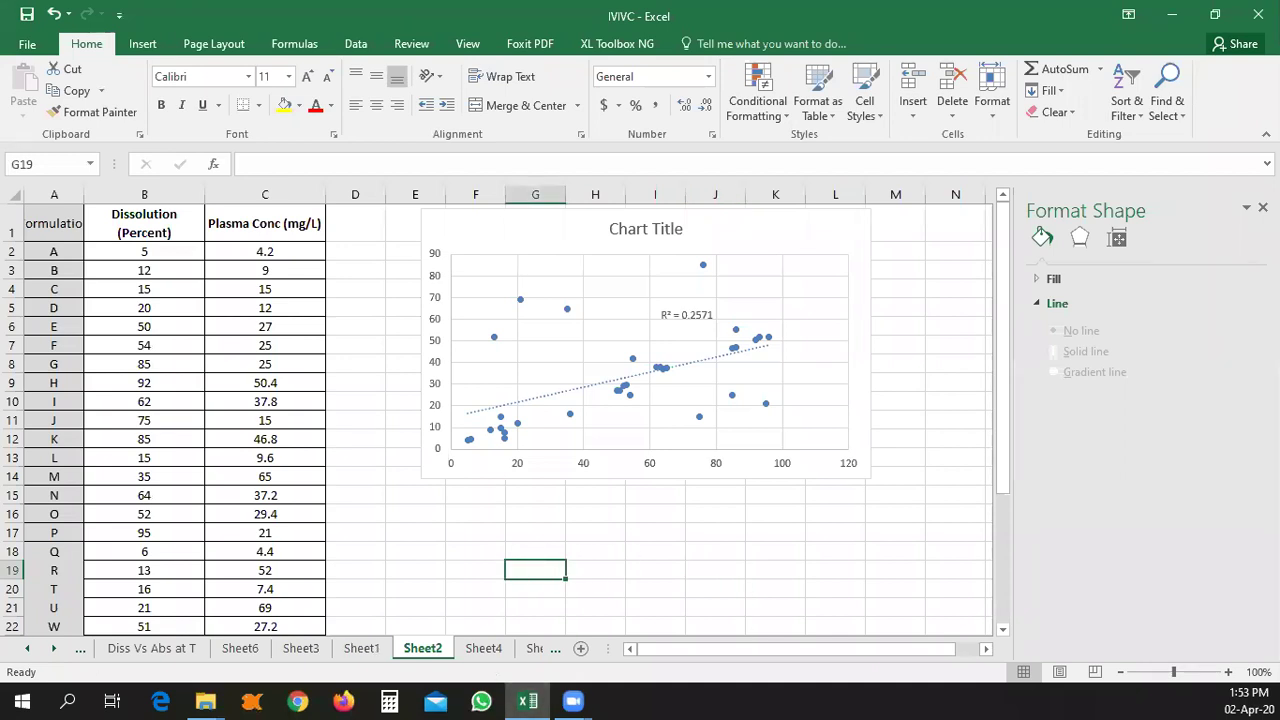